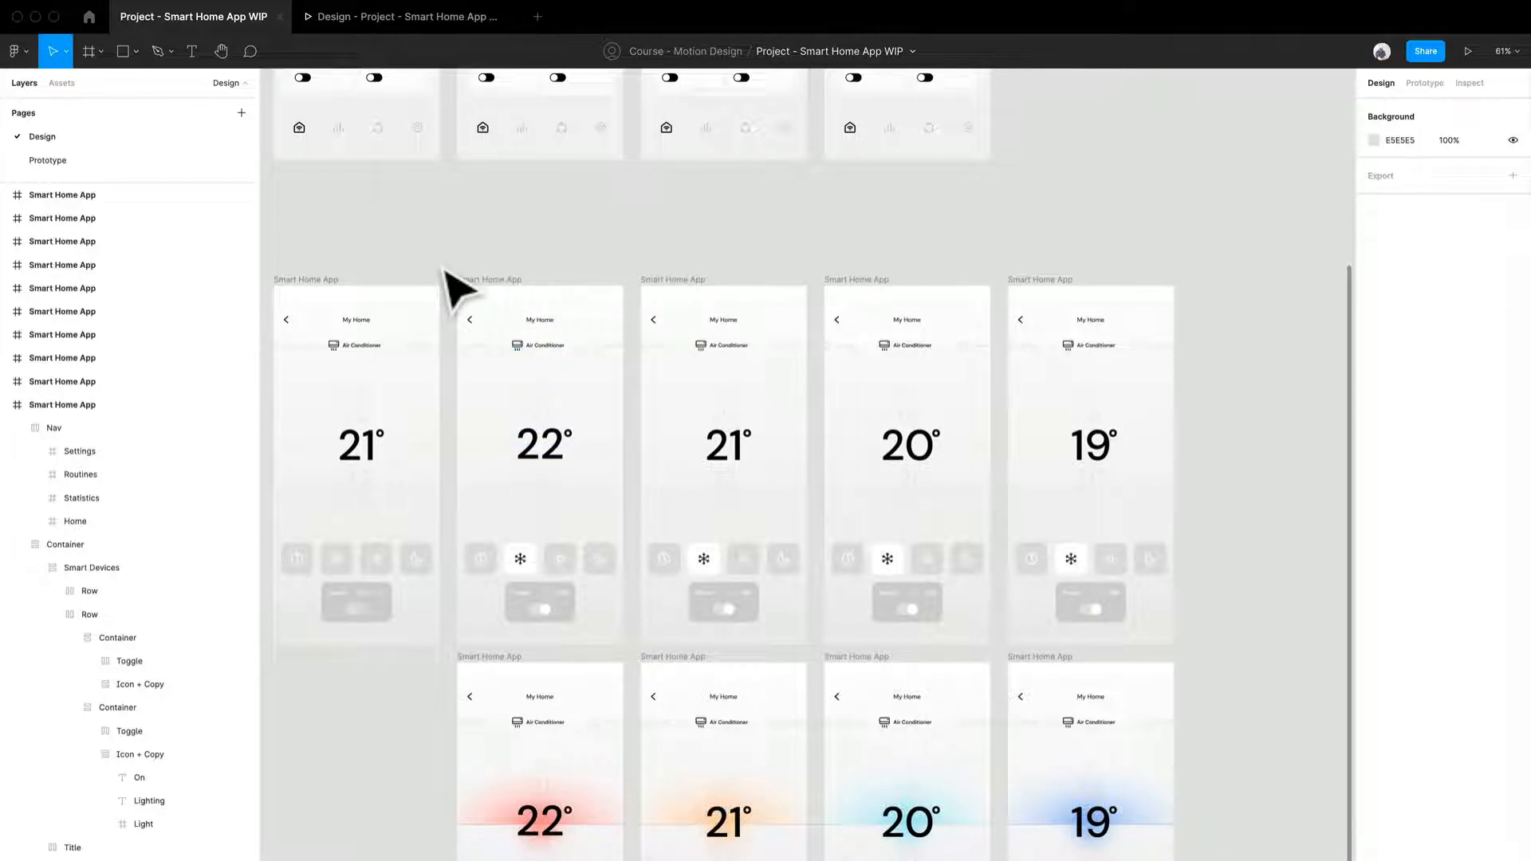
Inspect the Nav row with the Air Conditioner label on the first Air Conditioner screen.
{"action": "scroll", "coordinate": [745, 232], "scroll_direction": "up", "scroll_amount": 5}
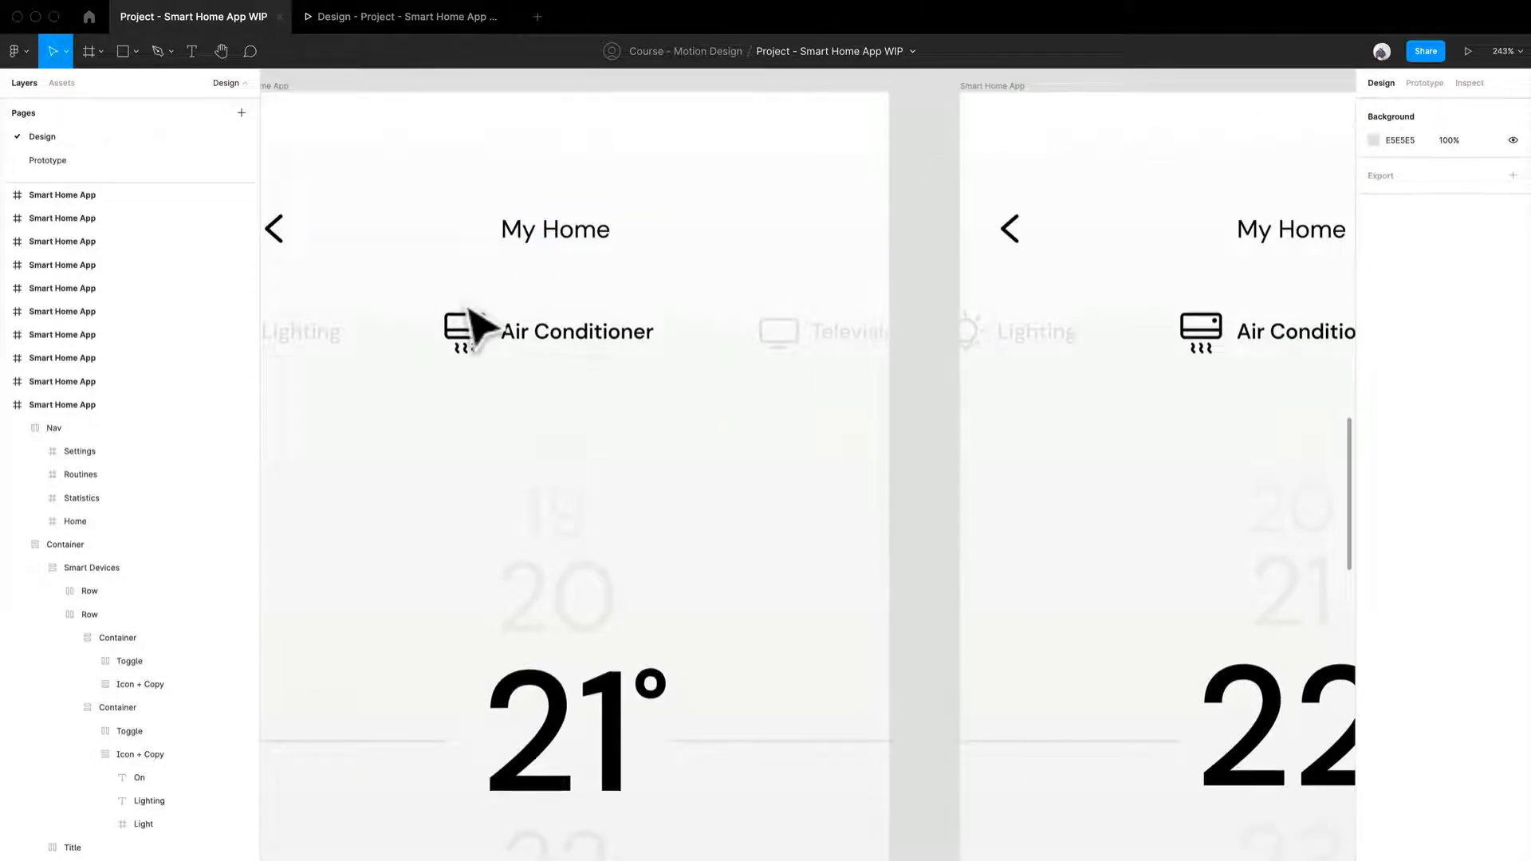
{"action": "left_click", "coordinate": [550, 348]}
{"action": "scroll", "coordinate": [857, 351], "scroll_direction": "down", "scroll_amount": 2}
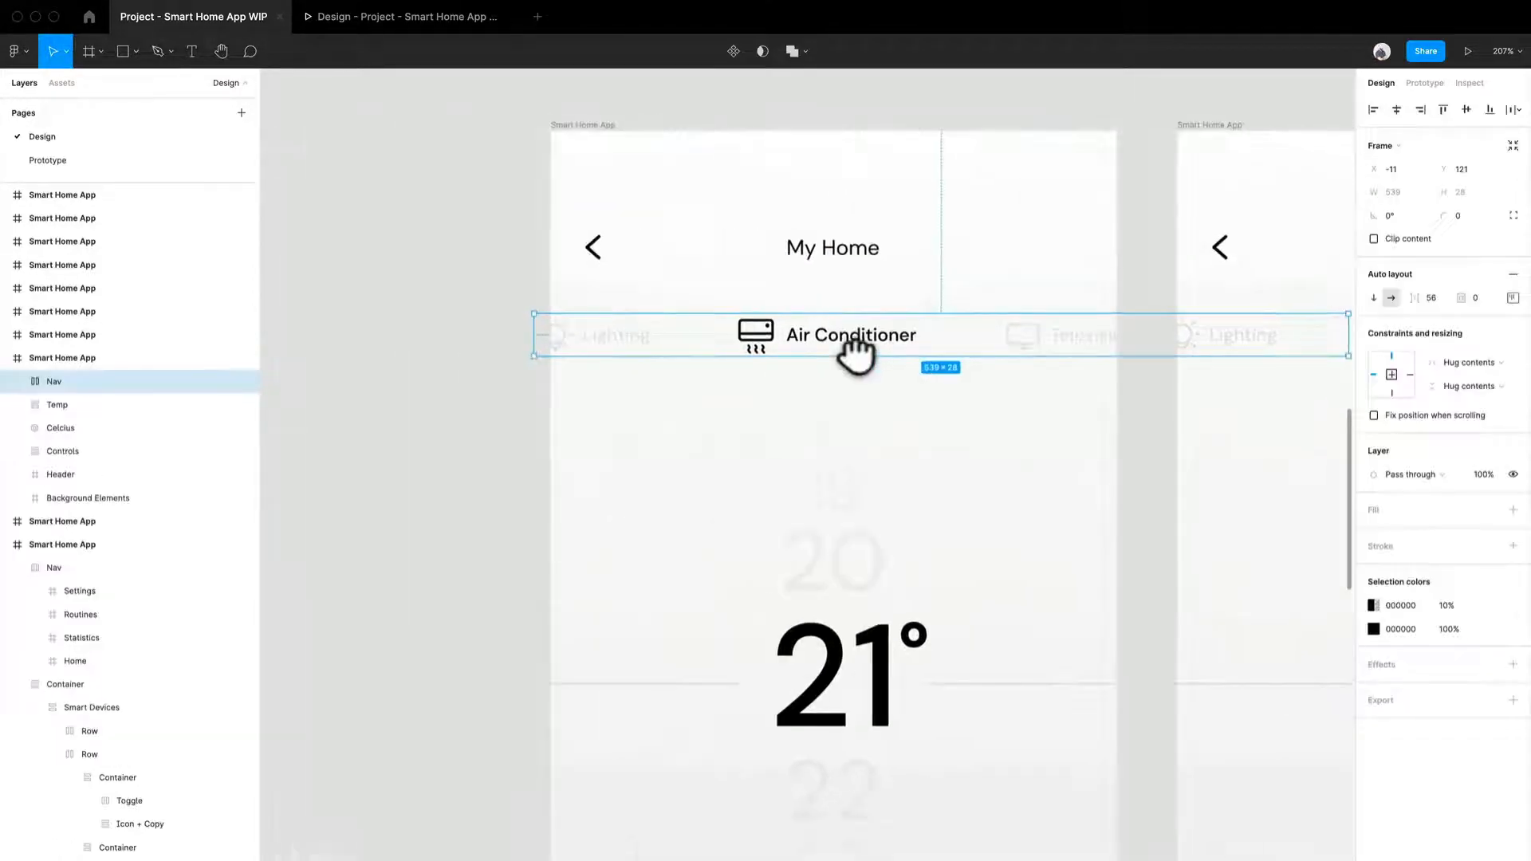
{"action": "scroll", "coordinate": [852, 349], "scroll_direction": "up", "scroll_amount": 2}
{"action": "scroll", "coordinate": [625, 355], "scroll_direction": "down", "scroll_amount": 4}
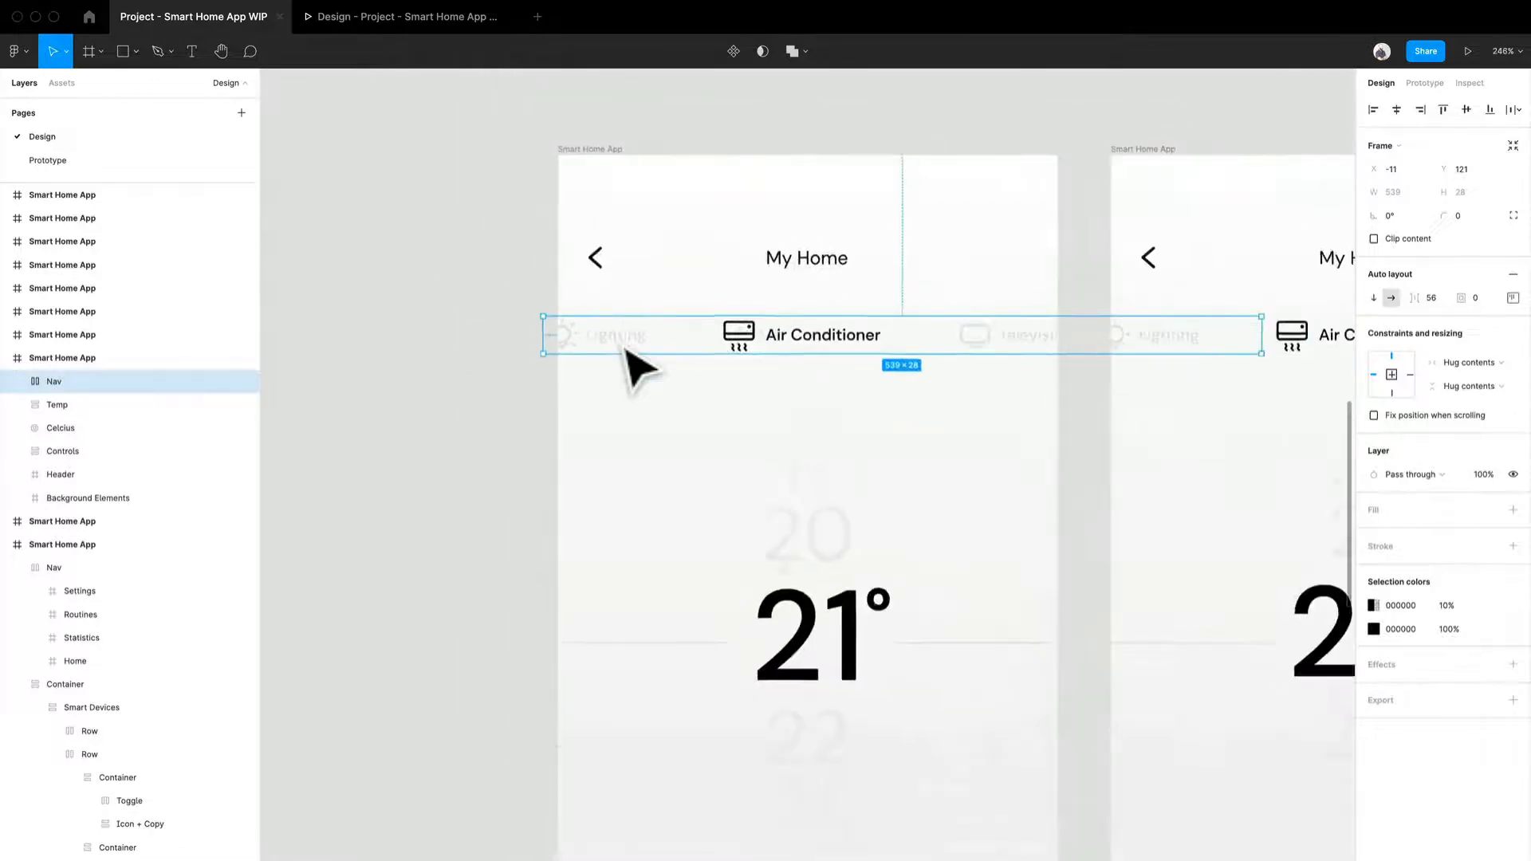
{"action": "scroll", "coordinate": [625, 355], "scroll_direction": "up", "scroll_amount": 1}
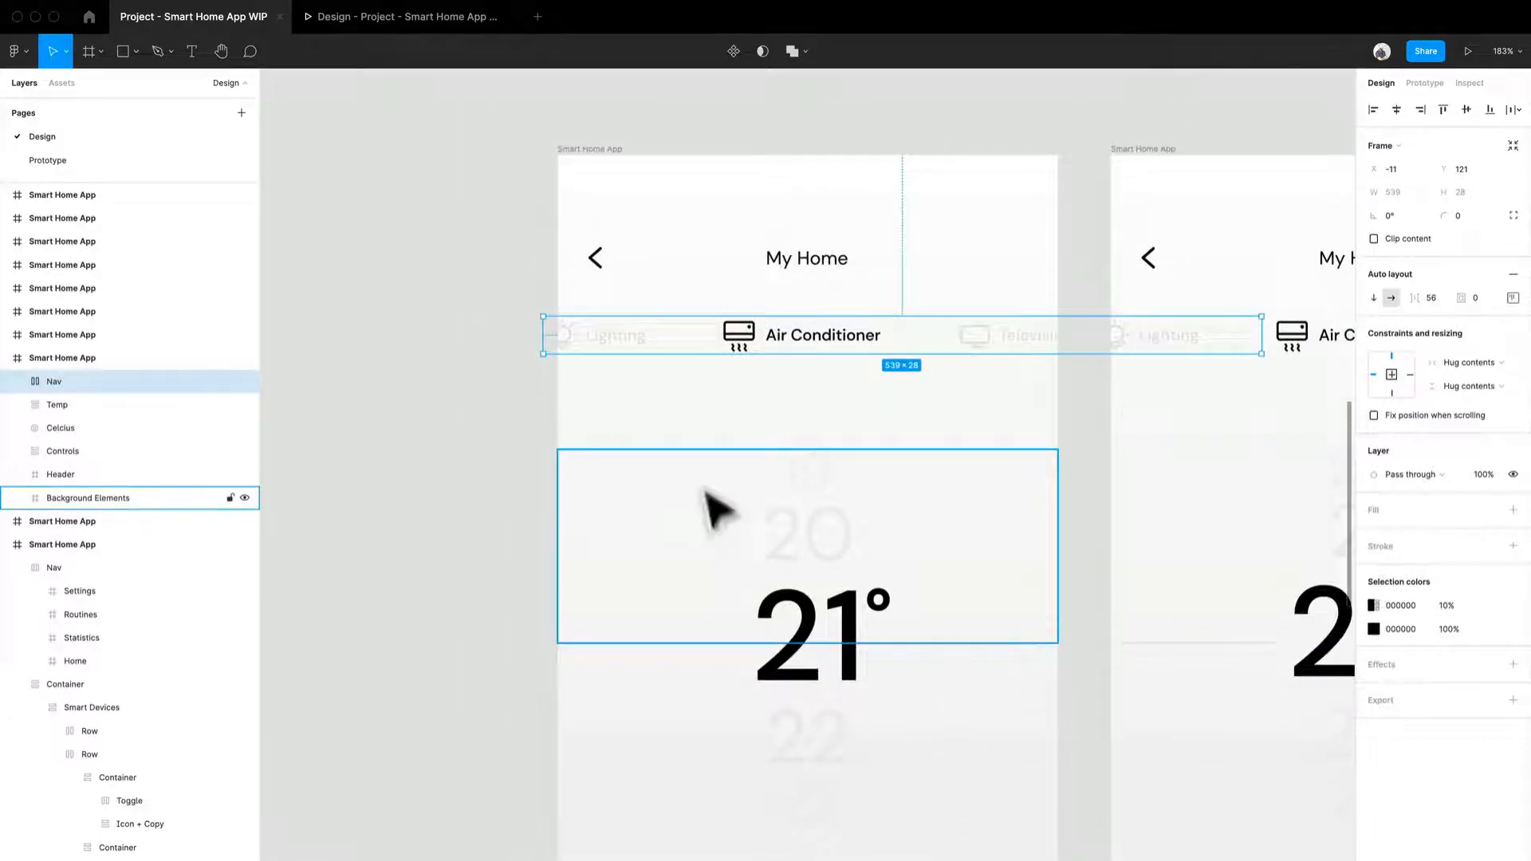
{"action": "scroll", "coordinate": [642, 287], "scroll_direction": "up", "scroll_amount": 4}
Inspect the Header of the first Air Conditioner screen, checking its My Home text and Back icon layers, and clear the selection.
{"action": "left_click", "coordinate": [976, 295]}
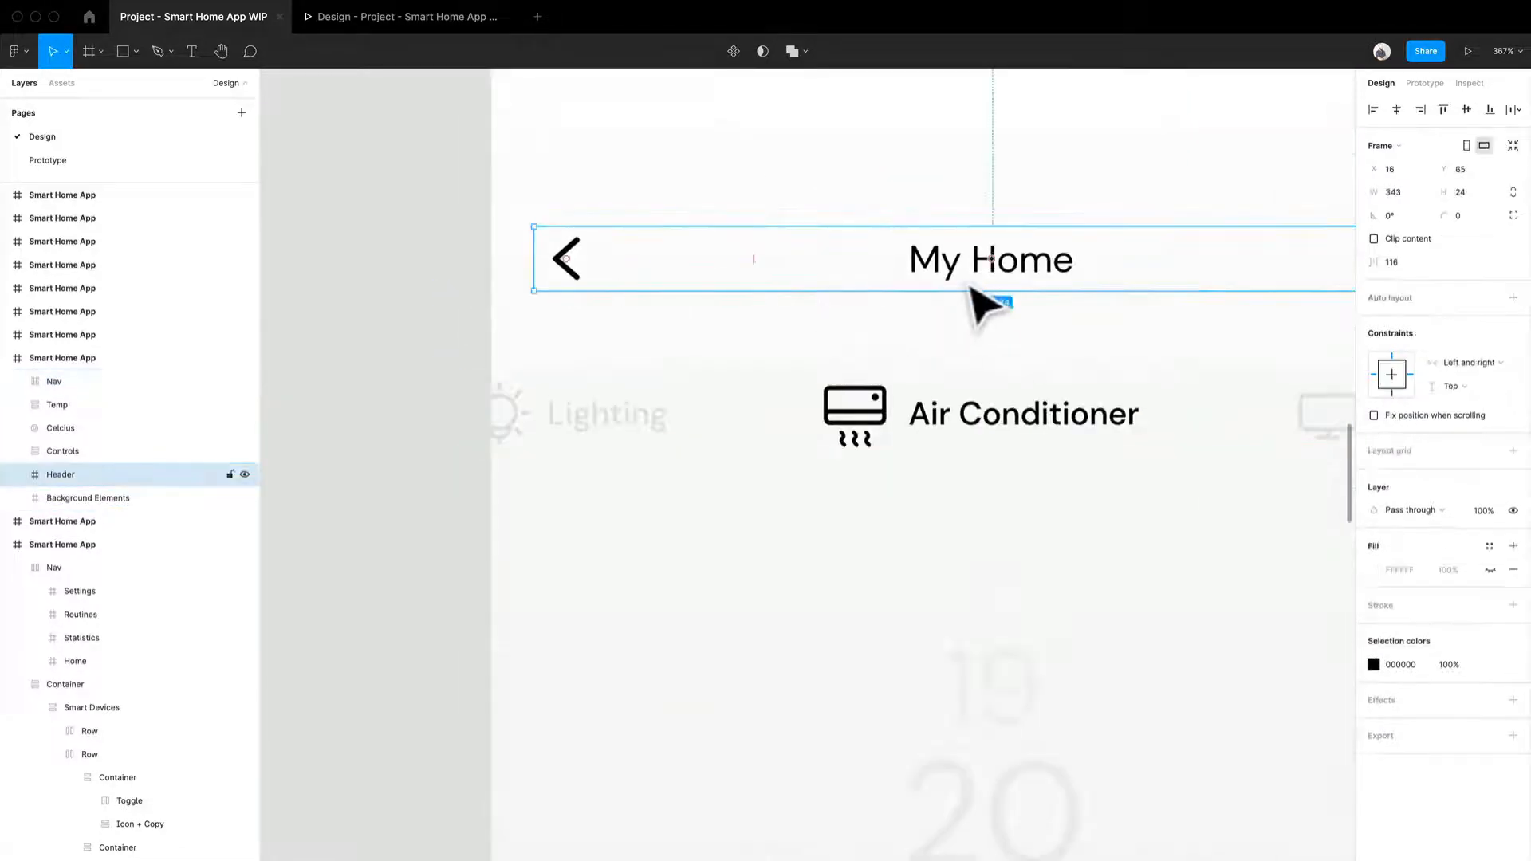
{"action": "left_click_drag", "start_coordinate": [984, 300], "coordinate": [789, 479]}
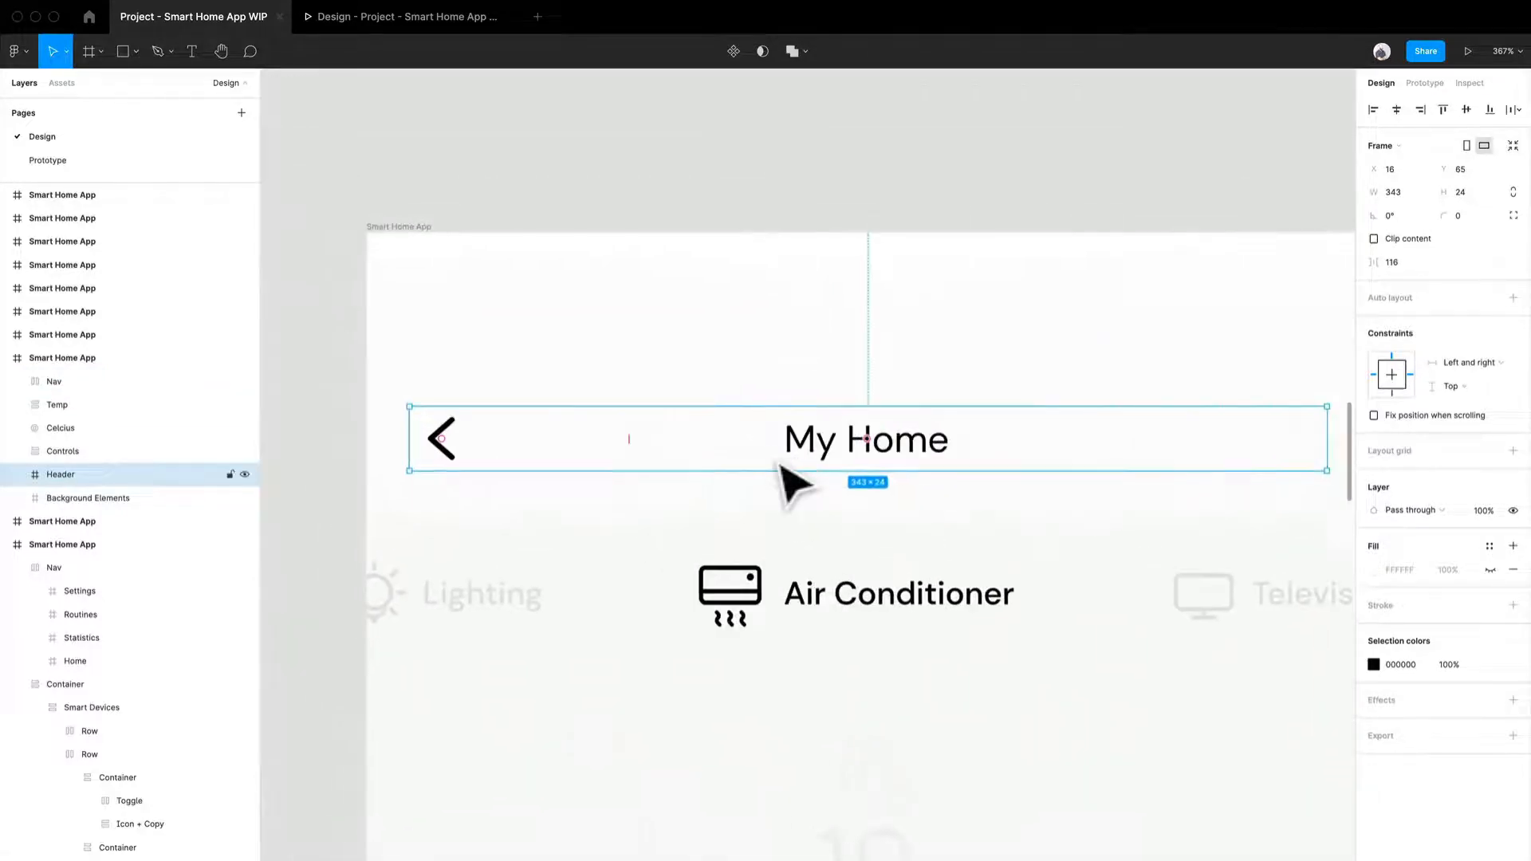
{"action": "scroll", "coordinate": [797, 486], "scroll_direction": "down", "scroll_amount": 2}
{"action": "left_click_drag", "start_coordinate": [881, 485], "coordinate": [725, 444]}
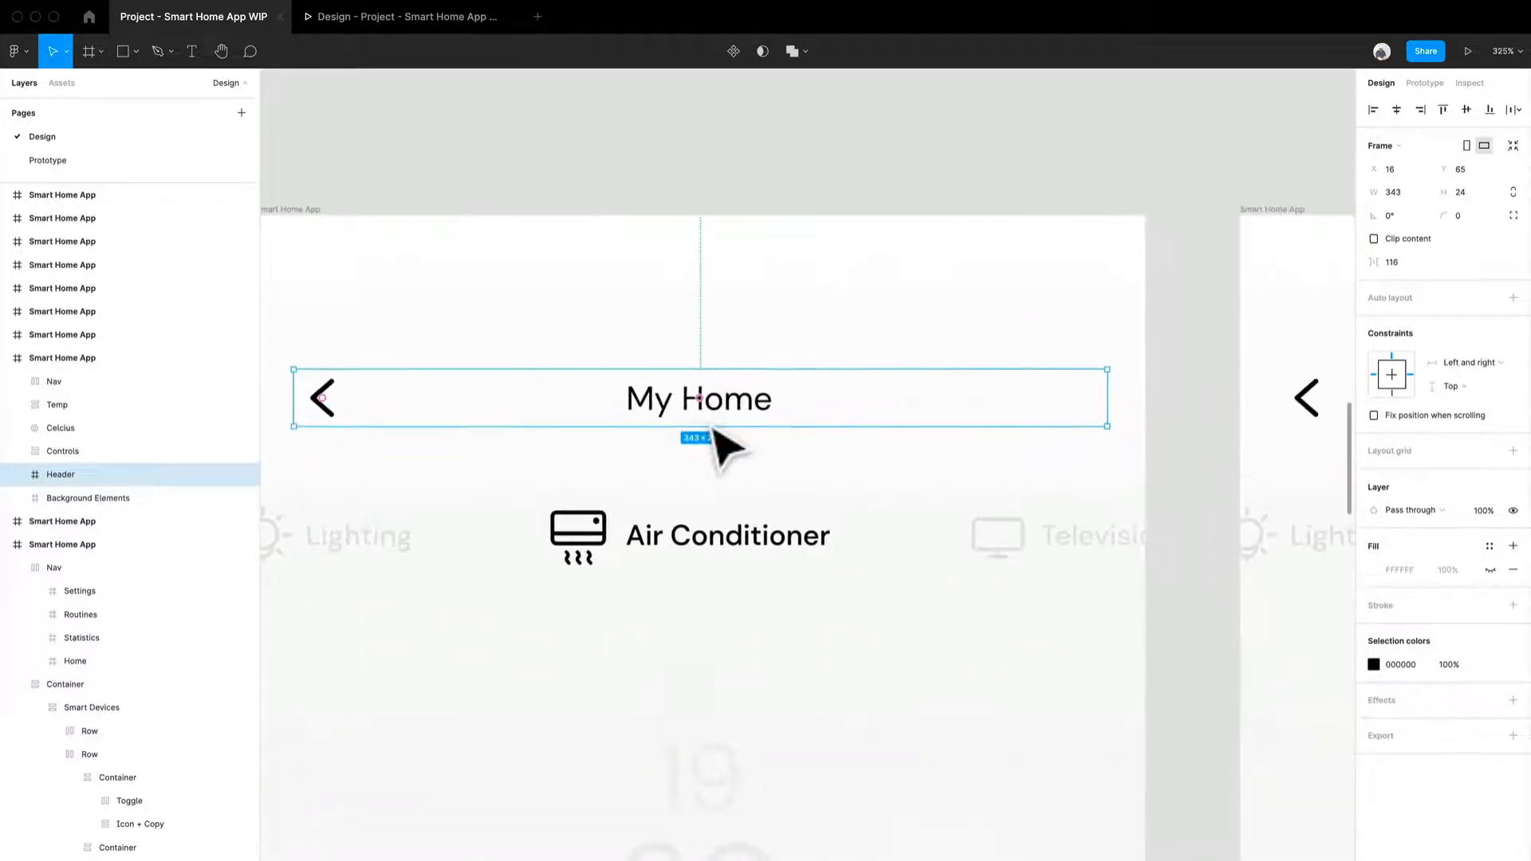
{"action": "left_click_drag", "start_coordinate": [630, 417], "coordinate": [757, 363]}
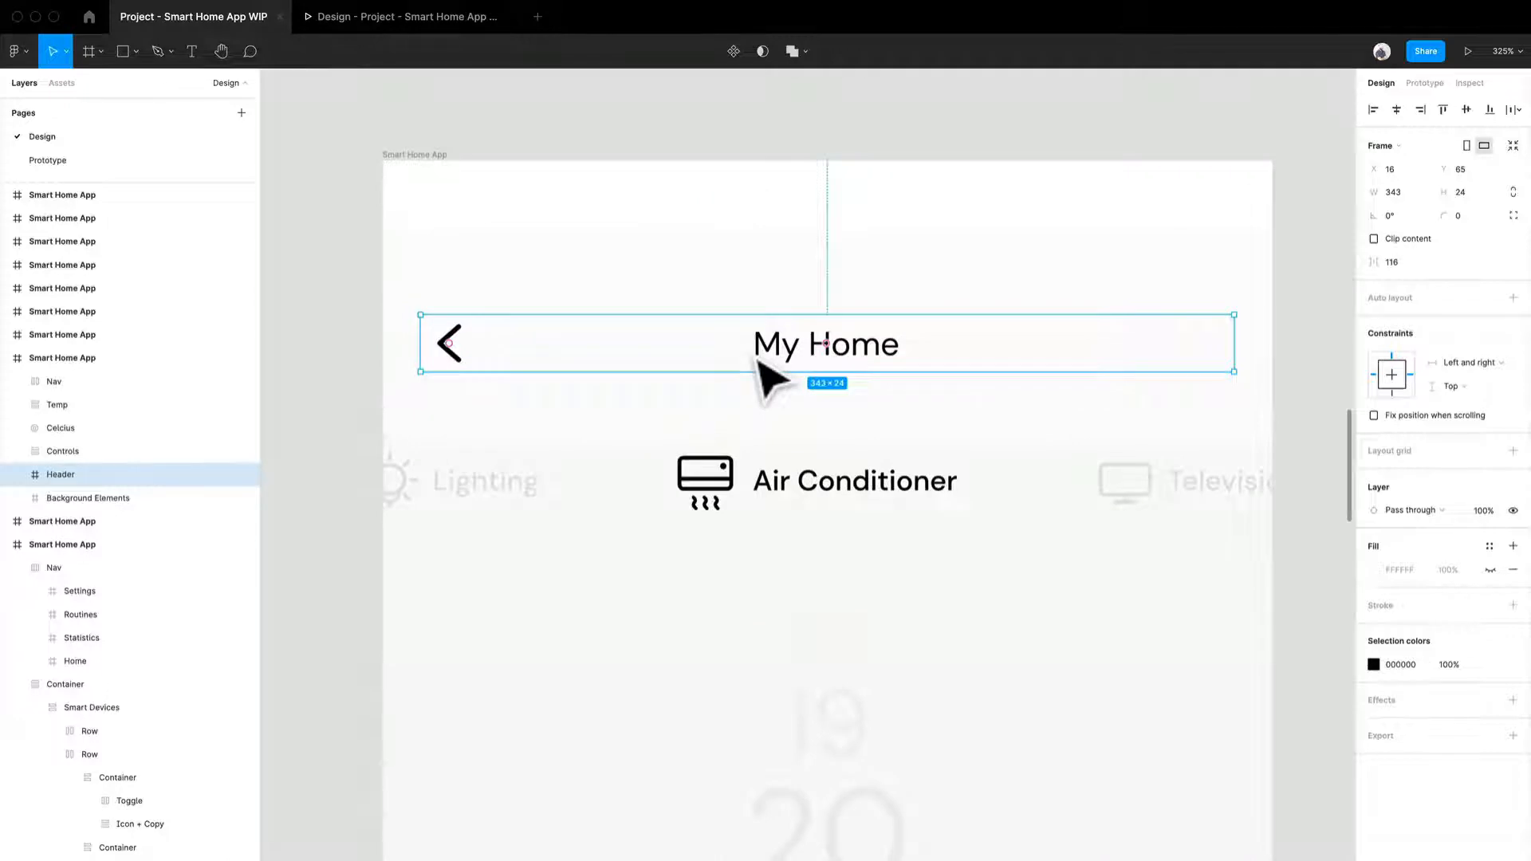
{"action": "double_click", "coordinate": [781, 353]}
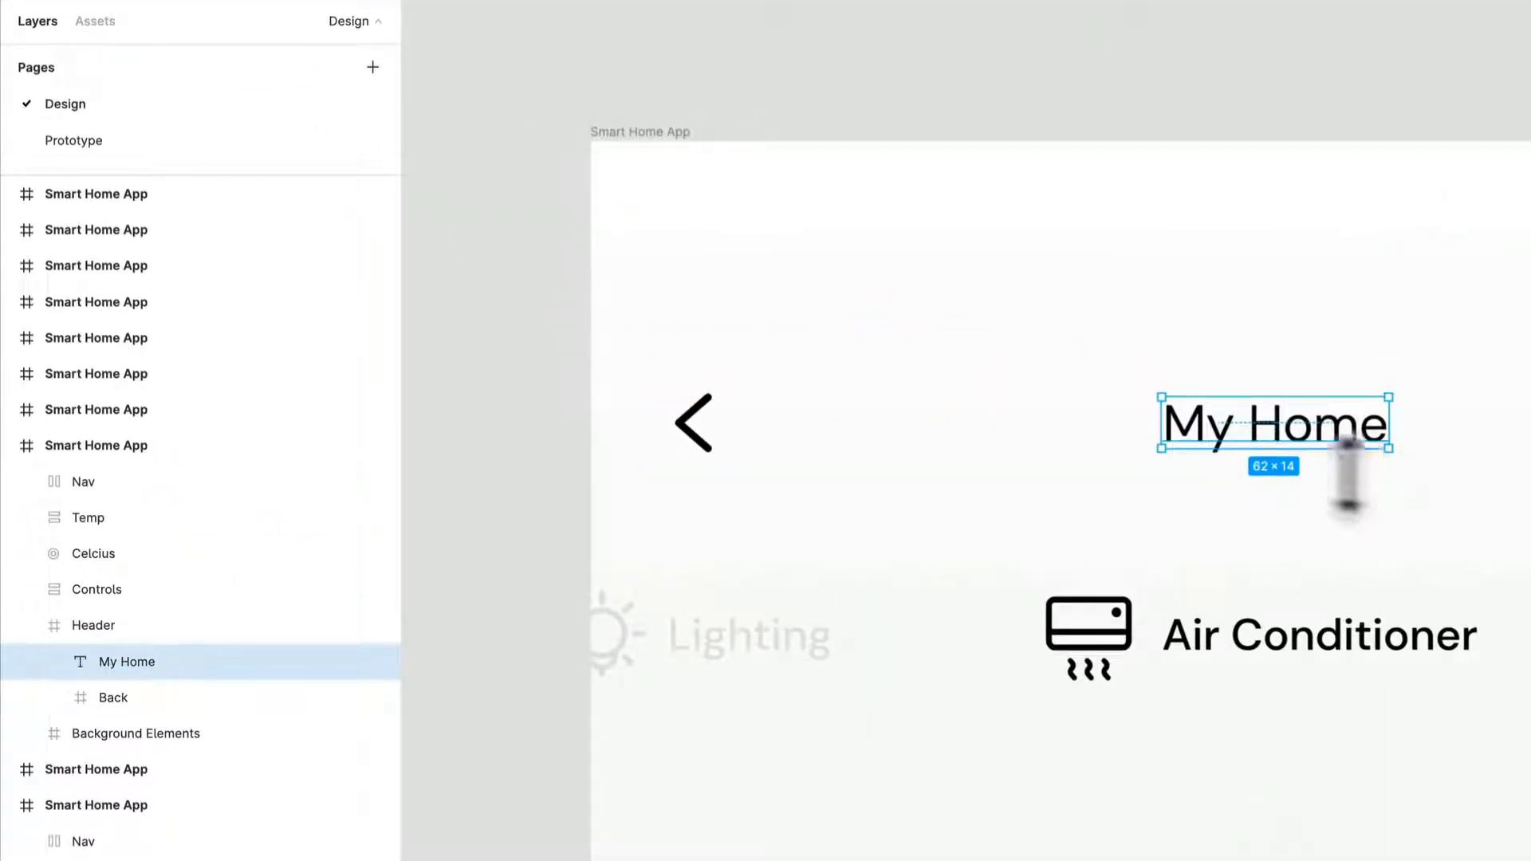
{"action": "left_click", "coordinate": [700, 434]}
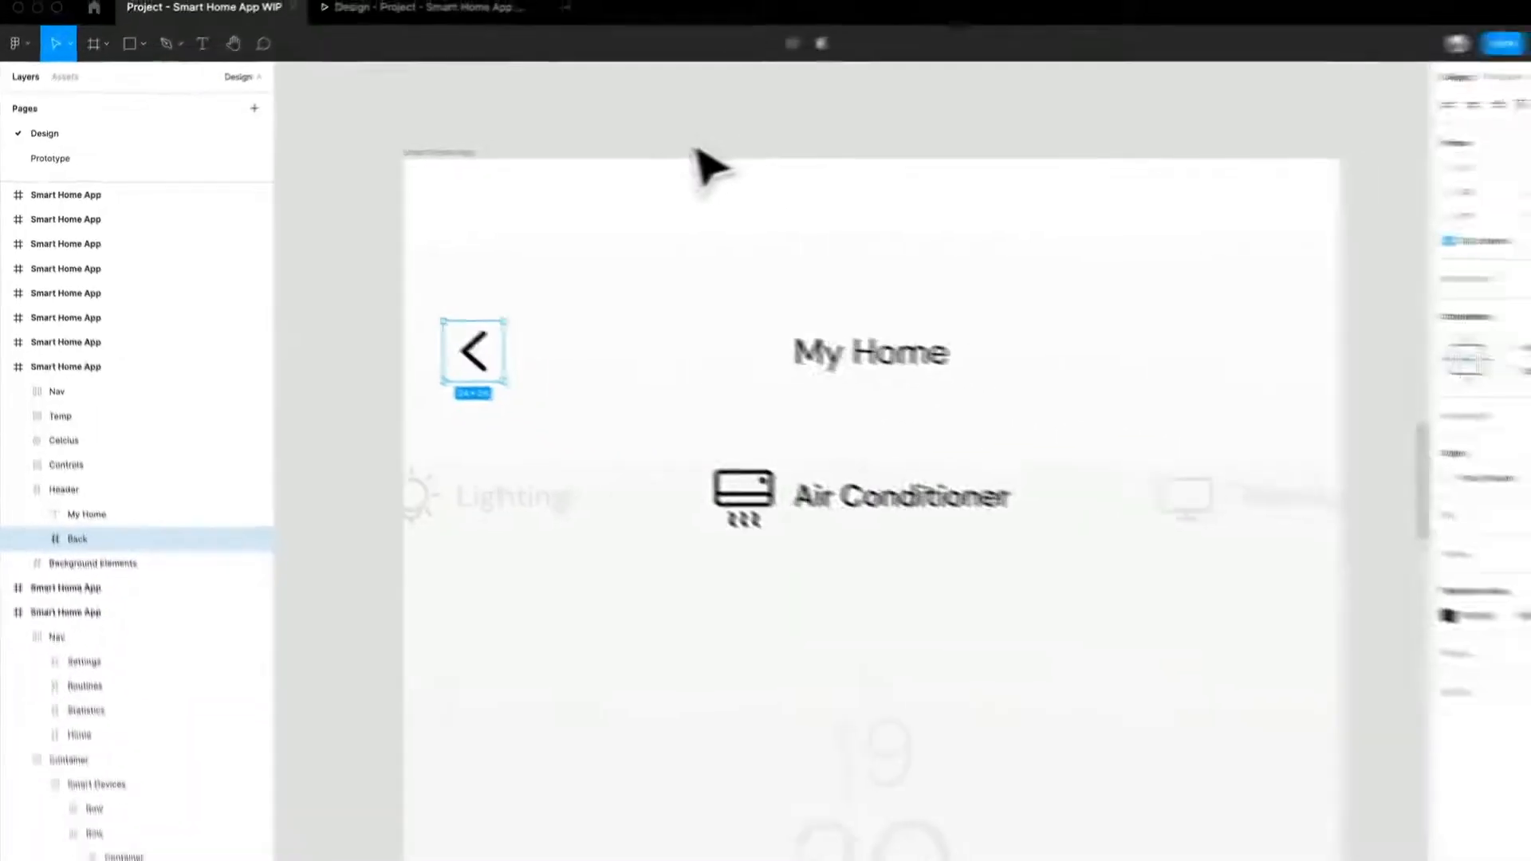
{"action": "left_click", "coordinate": [1014, 120]}
Inspect the Nav carousel's layers, checking the Air Conditioner text and the Lighting carousel item.
{"action": "scroll", "coordinate": [646, 192], "scroll_direction": "down", "scroll_amount": 3}
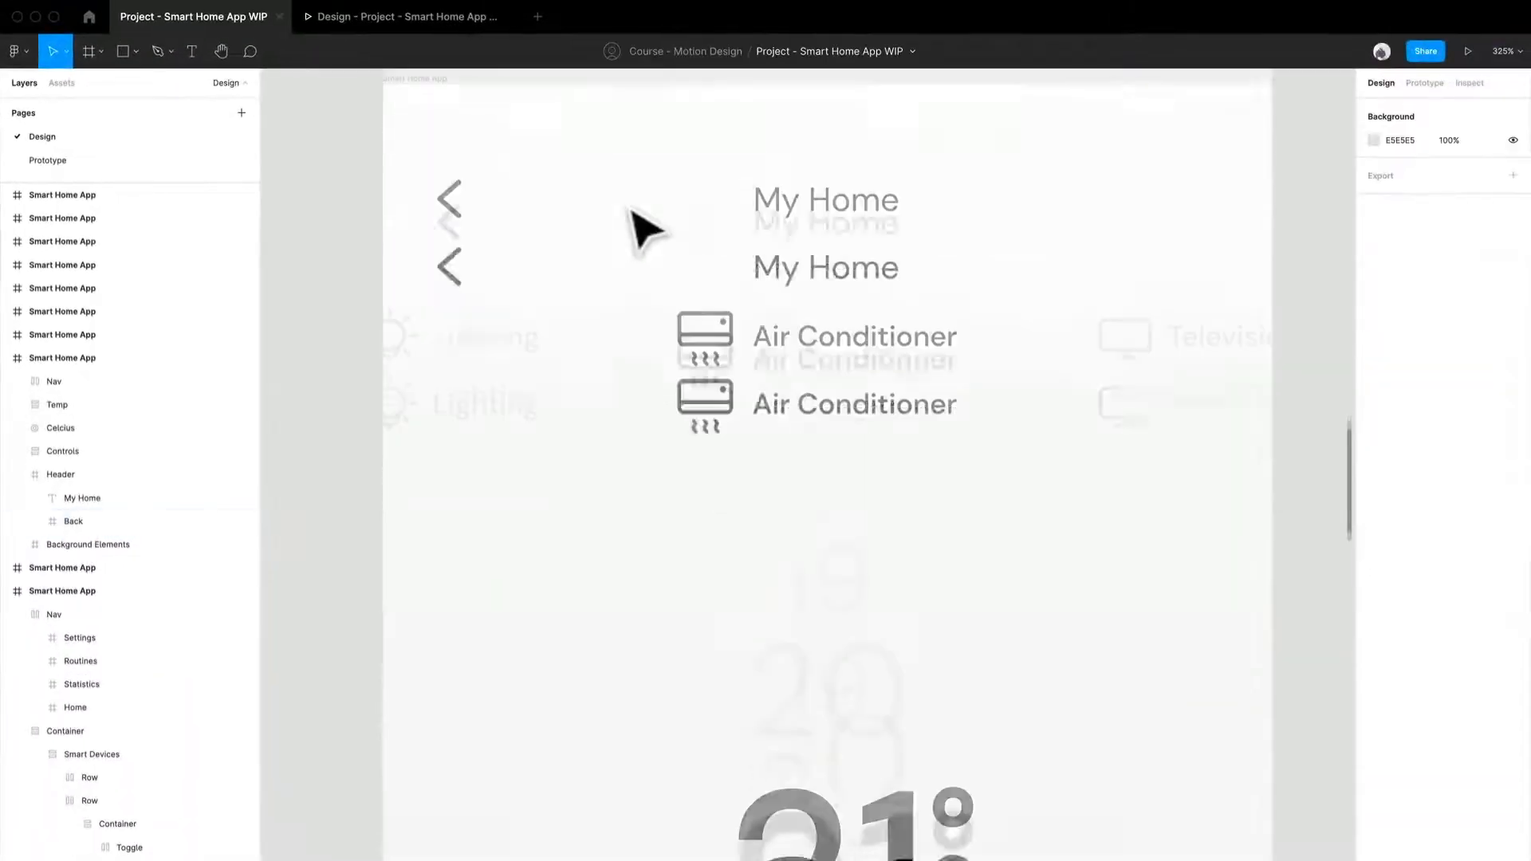
{"action": "left_click", "coordinate": [820, 351]}
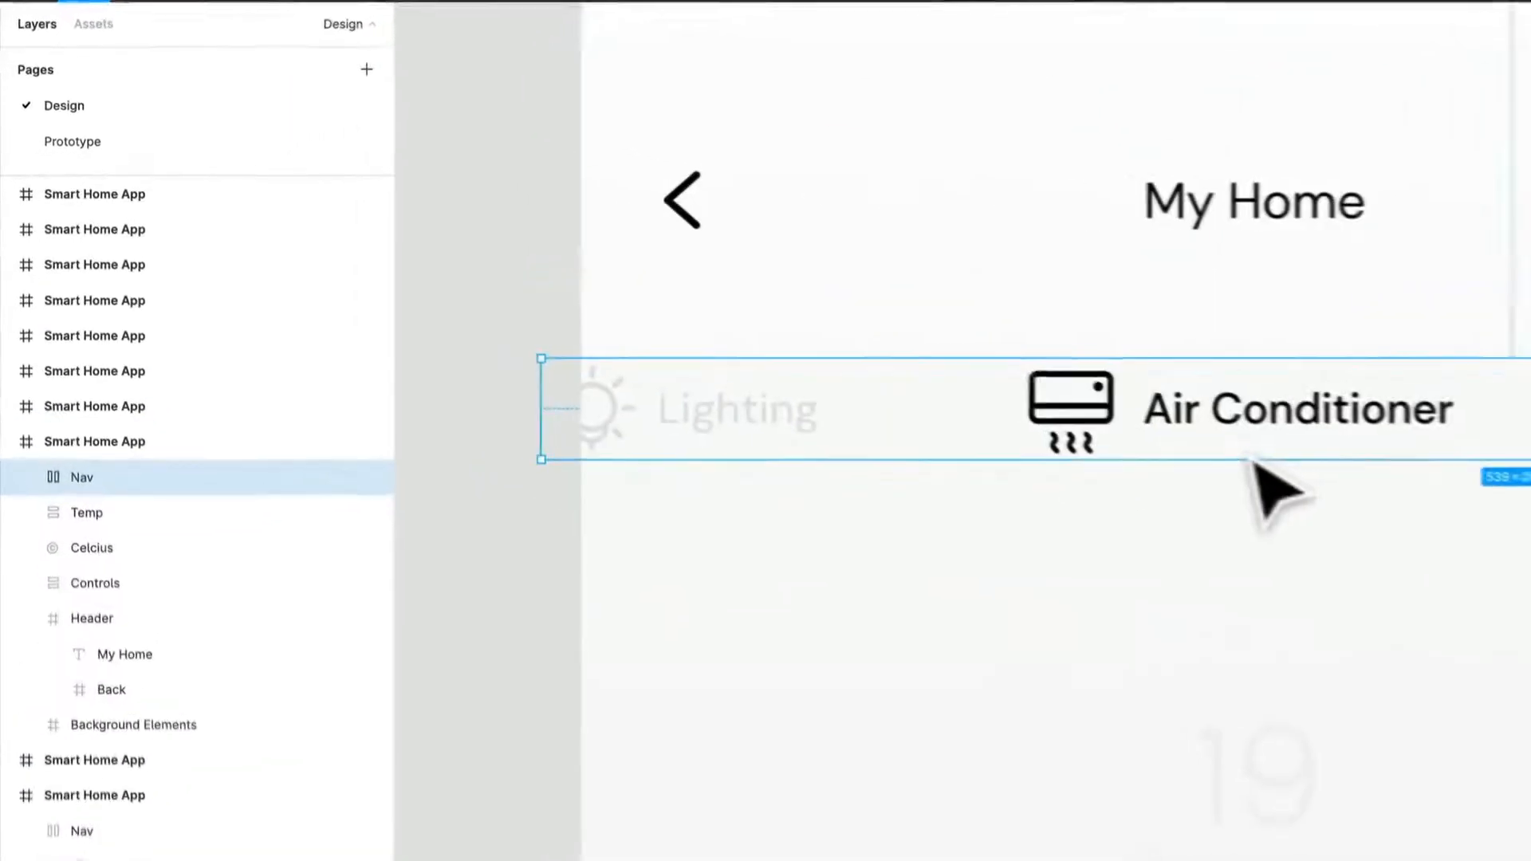
{"action": "double_click", "coordinate": [822, 363]}
{"action": "double_click", "coordinate": [945, 347]}
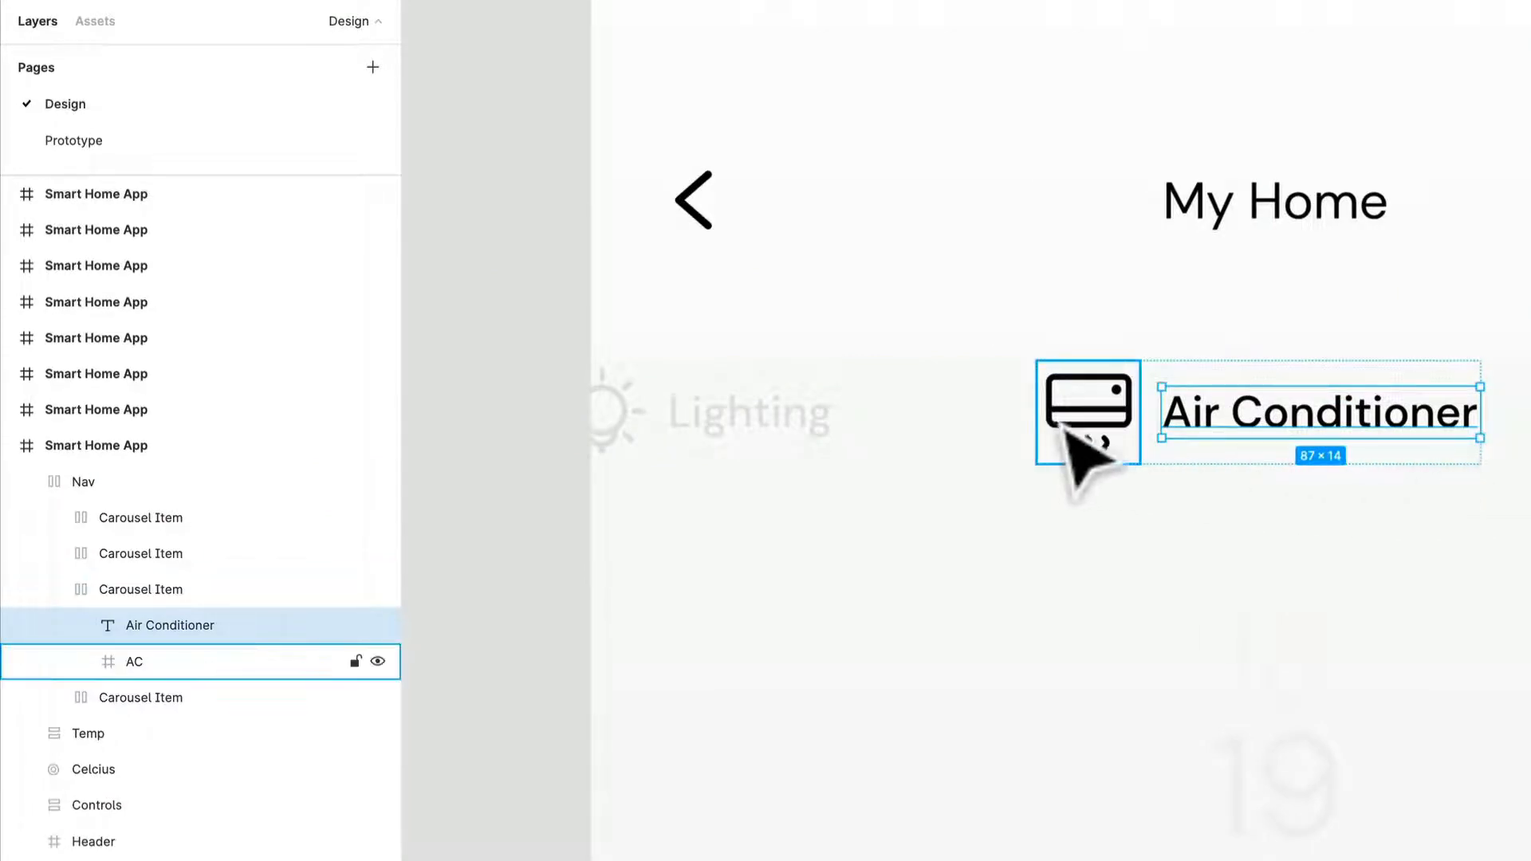
{"action": "left_click", "coordinate": [722, 407]}
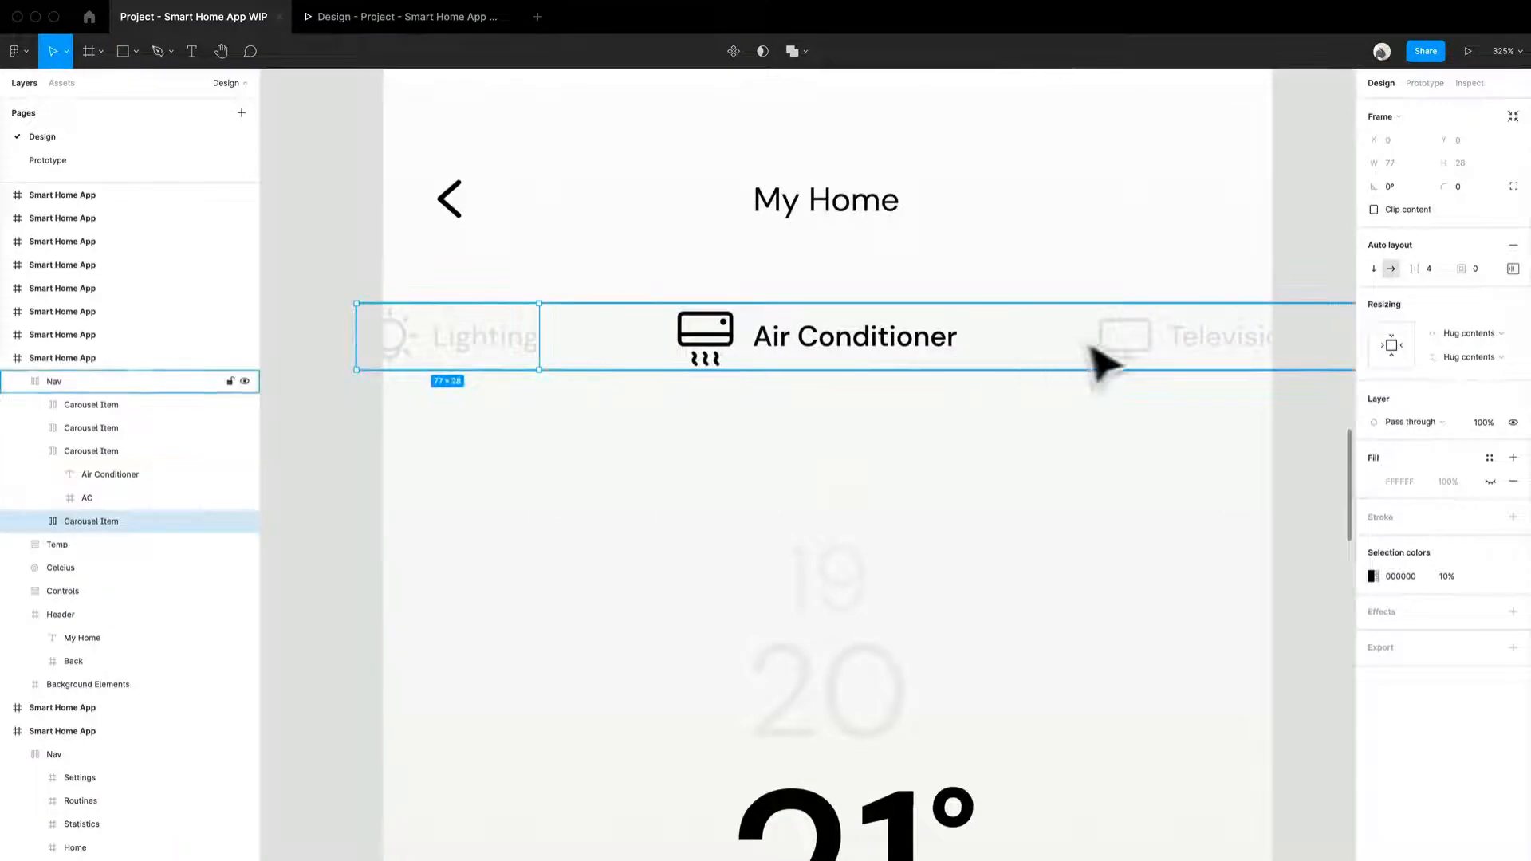
Examine the device cards on the home screens, return to the first Air Conditioner screen and clear the selection.
{"action": "scroll", "coordinate": [797, 373], "scroll_direction": "down", "scroll_amount": 5, "text": "ctrl"}
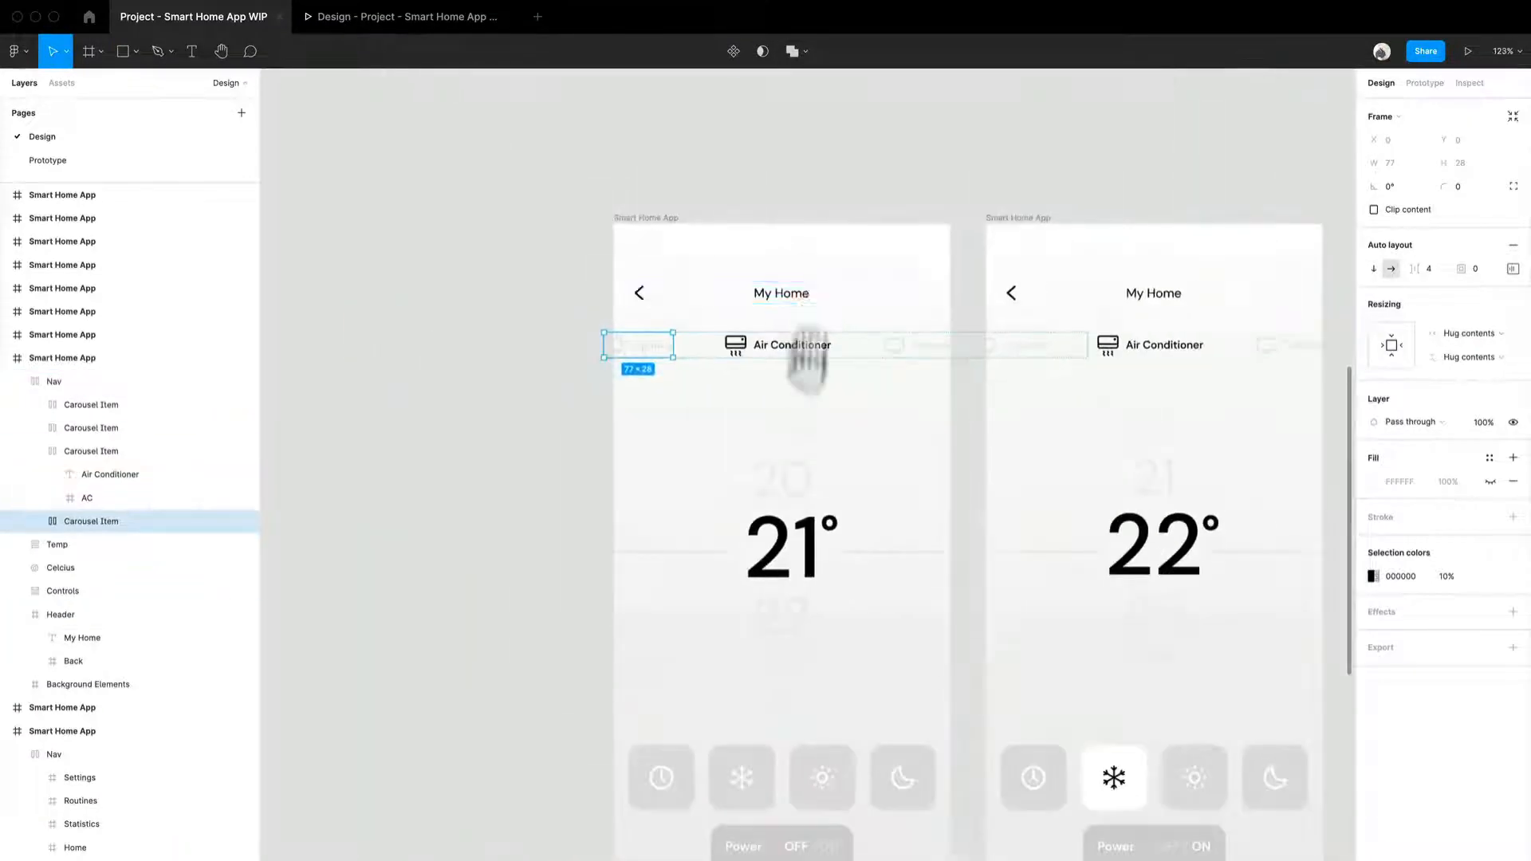
{"action": "scroll", "coordinate": [717, 494], "scroll_direction": "down", "scroll_amount": 5}
{"action": "scroll", "coordinate": [773, 399], "scroll_direction": "up", "scroll_amount": 3}
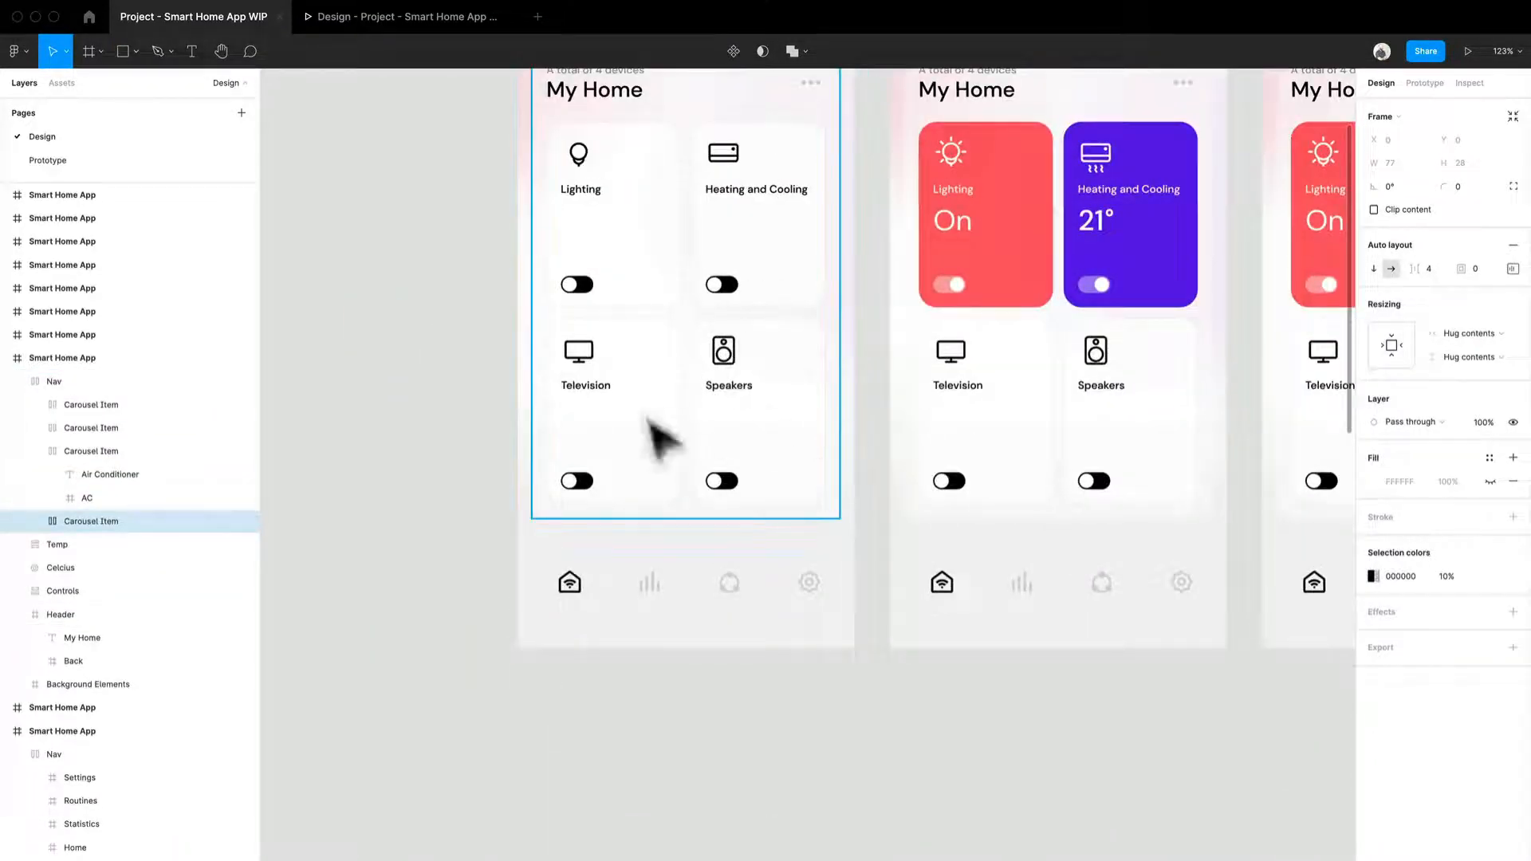
{"action": "scroll", "coordinate": [758, 410], "scroll_direction": "down", "scroll_amount": 8}
{"action": "scroll", "coordinate": [758, 414], "scroll_direction": "down", "scroll_amount": 3}
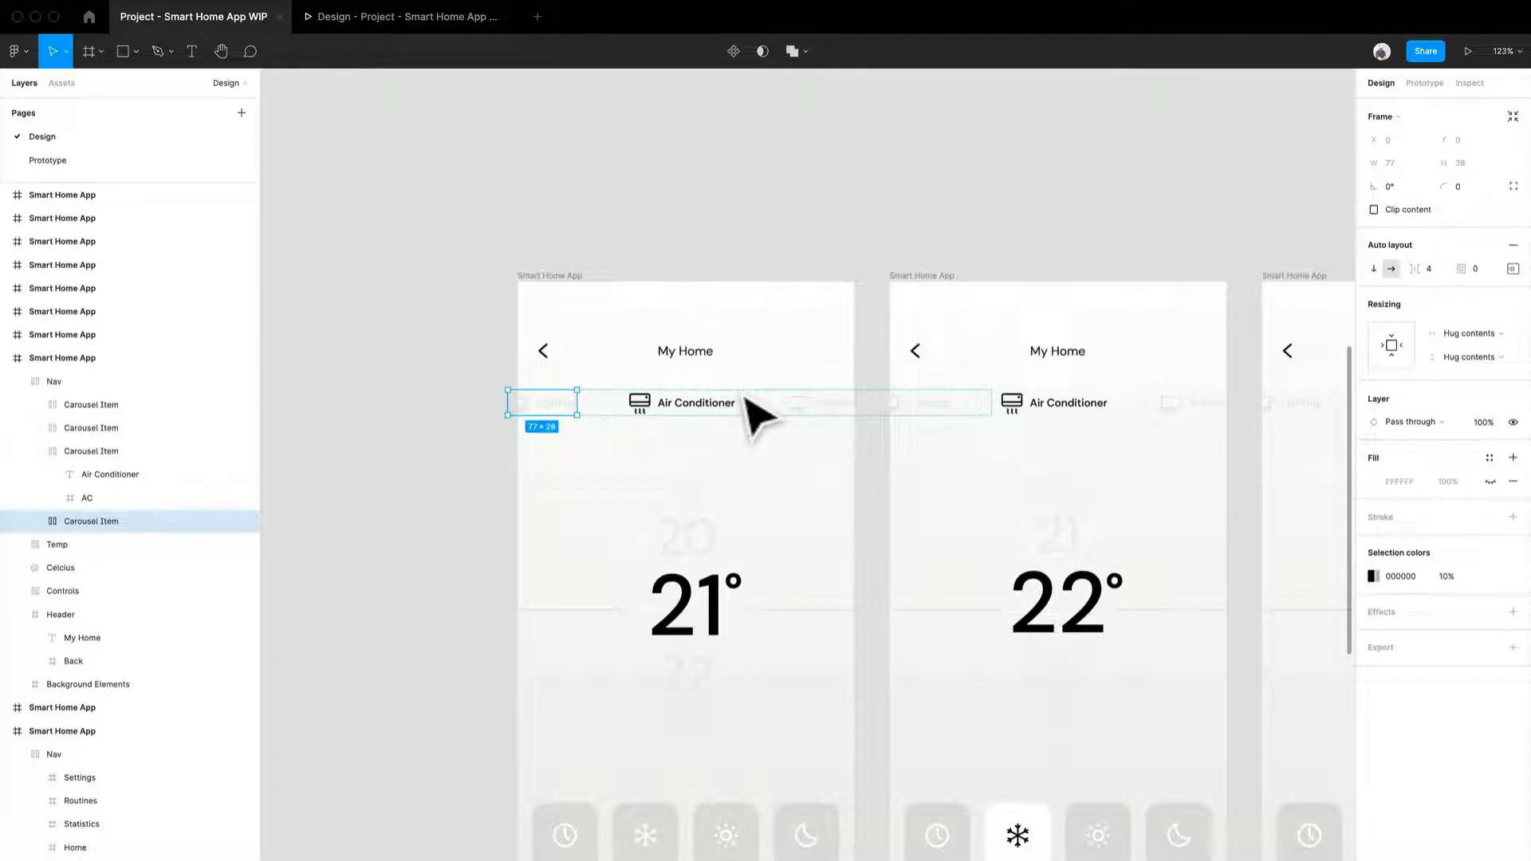
{"action": "left_click", "coordinate": [731, 278]}
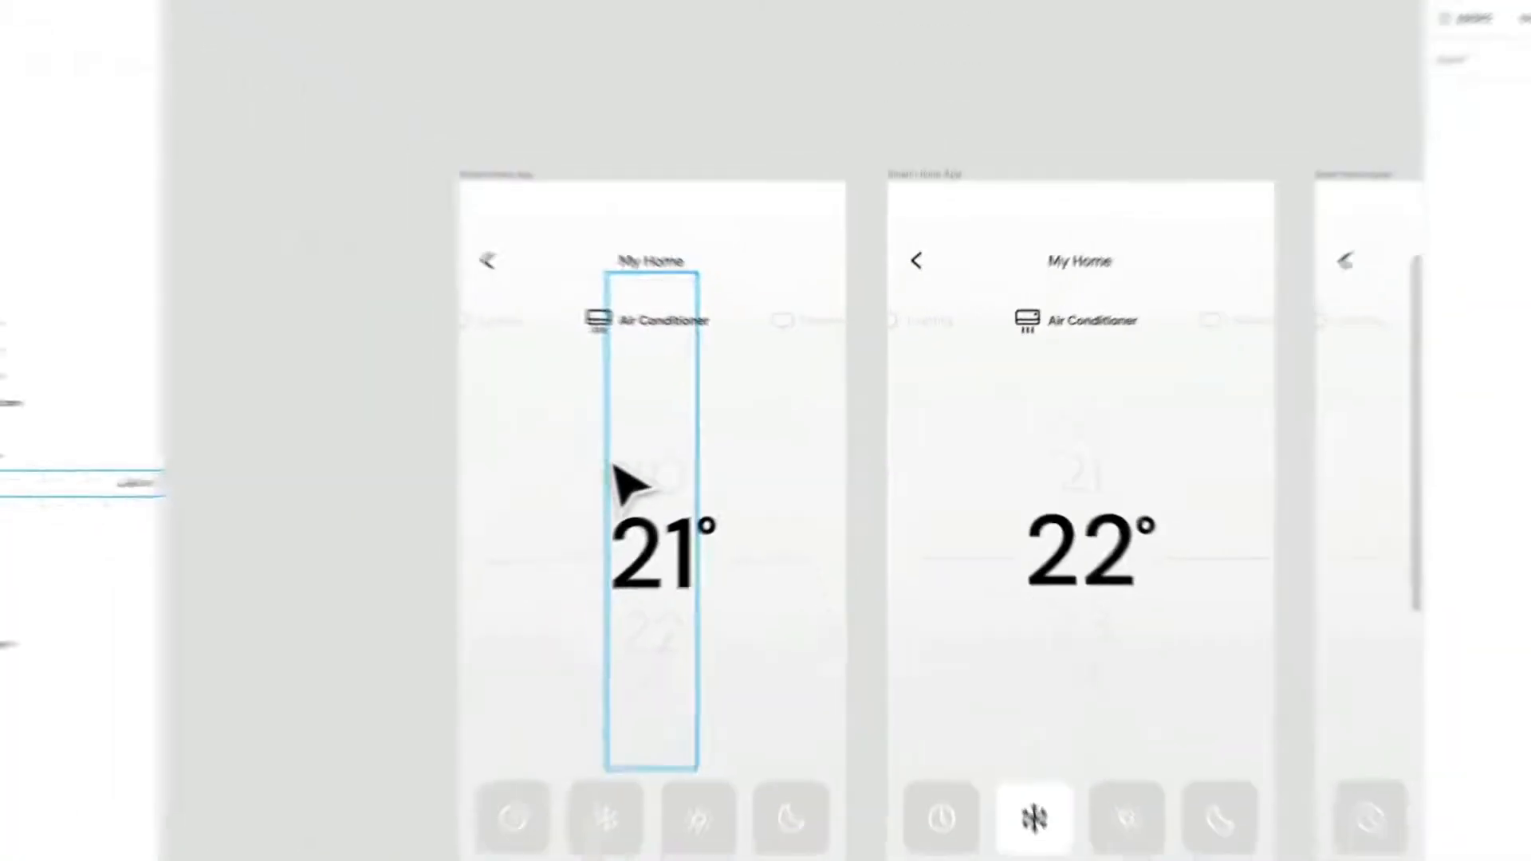
Examine the mode buttons and Power toggle on the first Air Conditioner screen and the coloured screen variants beside it.
{"action": "scroll", "coordinate": [427, 536], "scroll_direction": "down", "scroll_amount": 5}
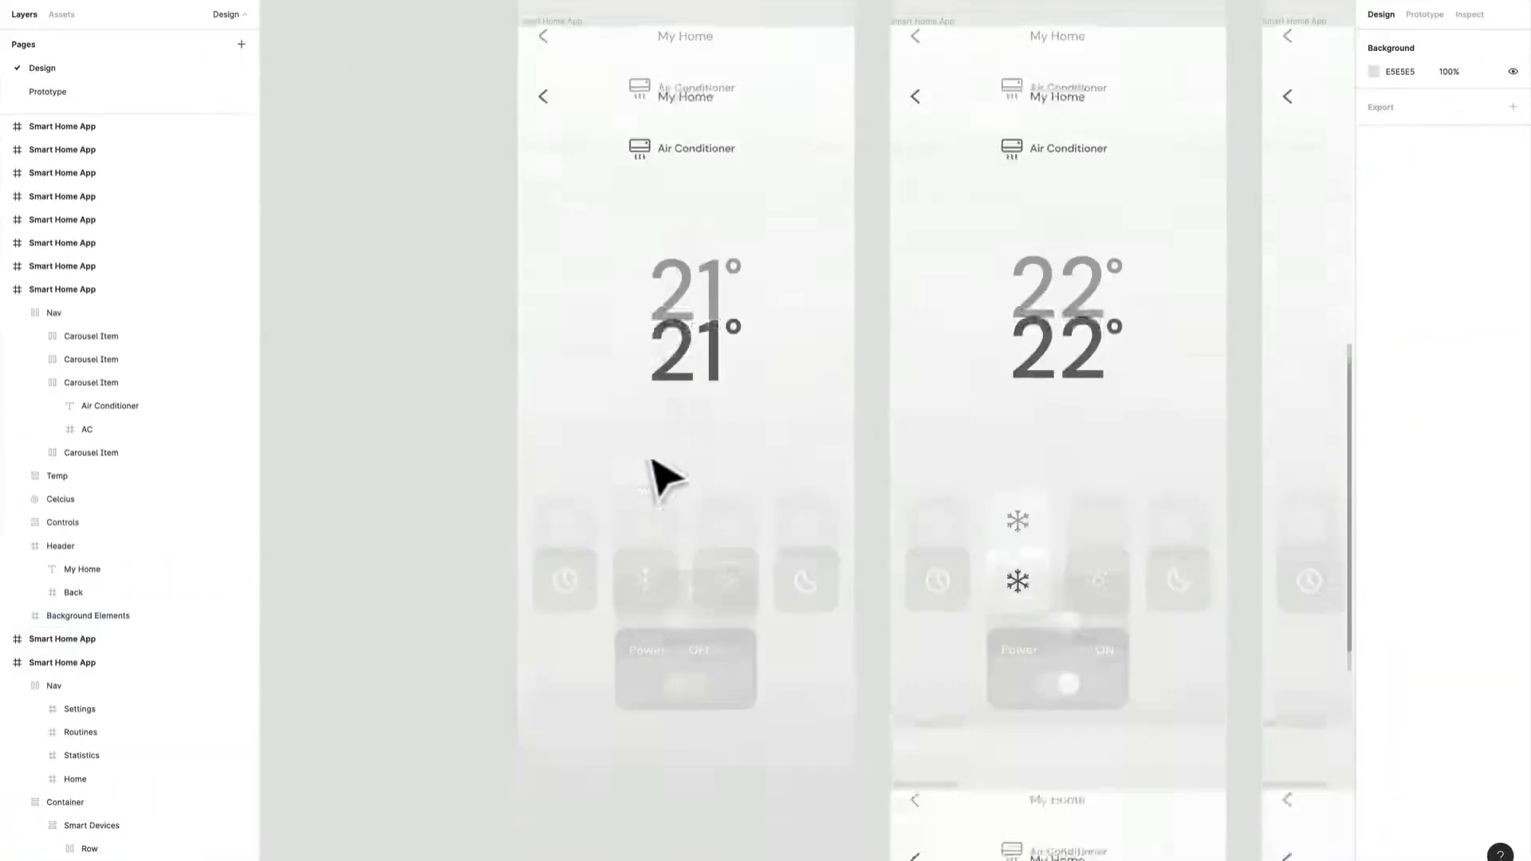
{"action": "scroll", "coordinate": [700, 386], "scroll_direction": "up", "scroll_amount": 5}
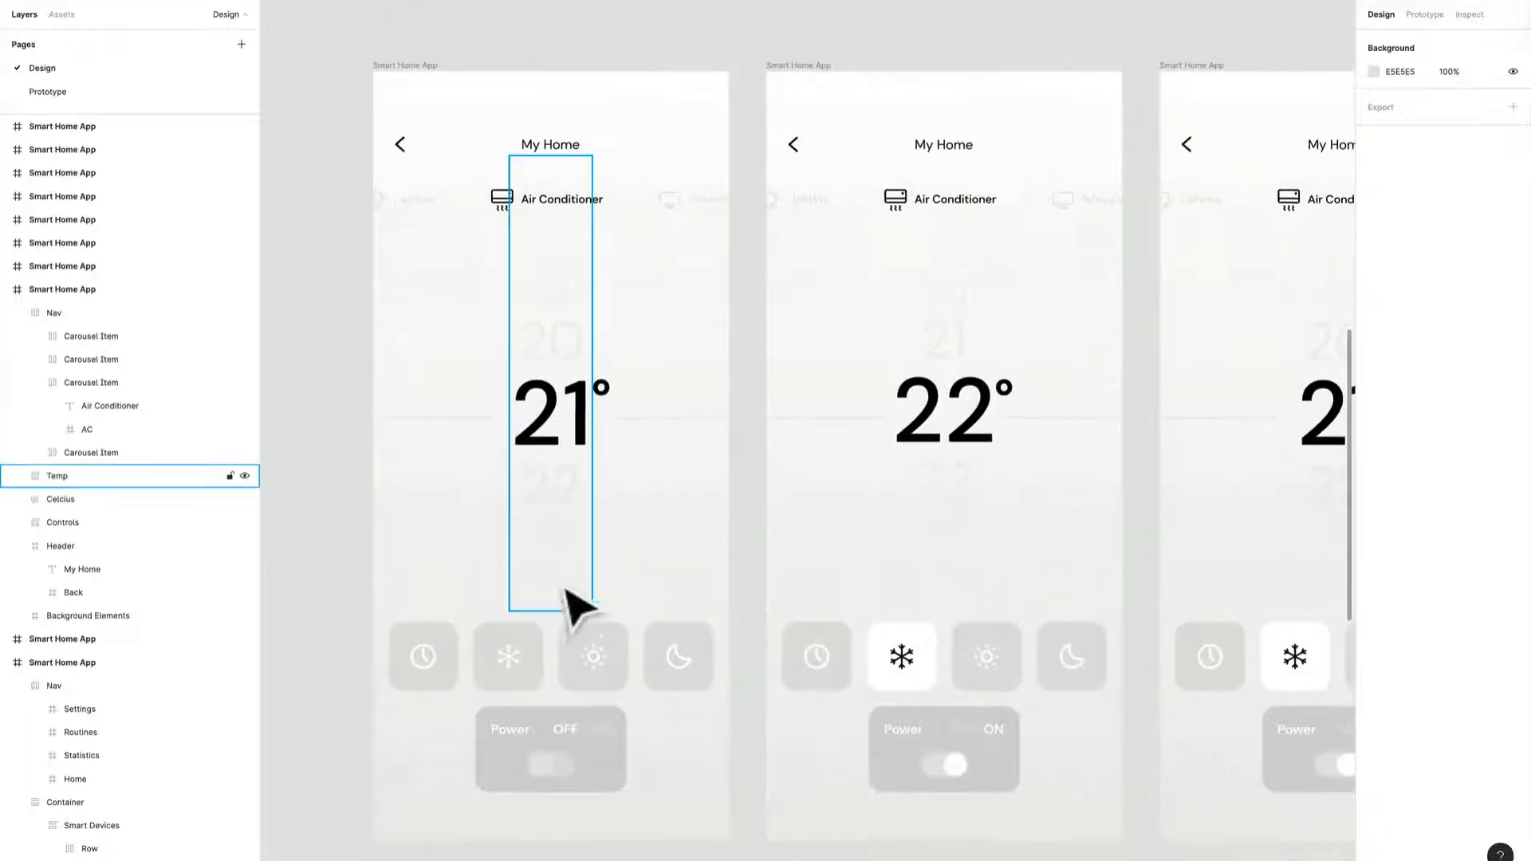
{"action": "scroll", "coordinate": [581, 786], "scroll_direction": "down", "scroll_amount": 3}
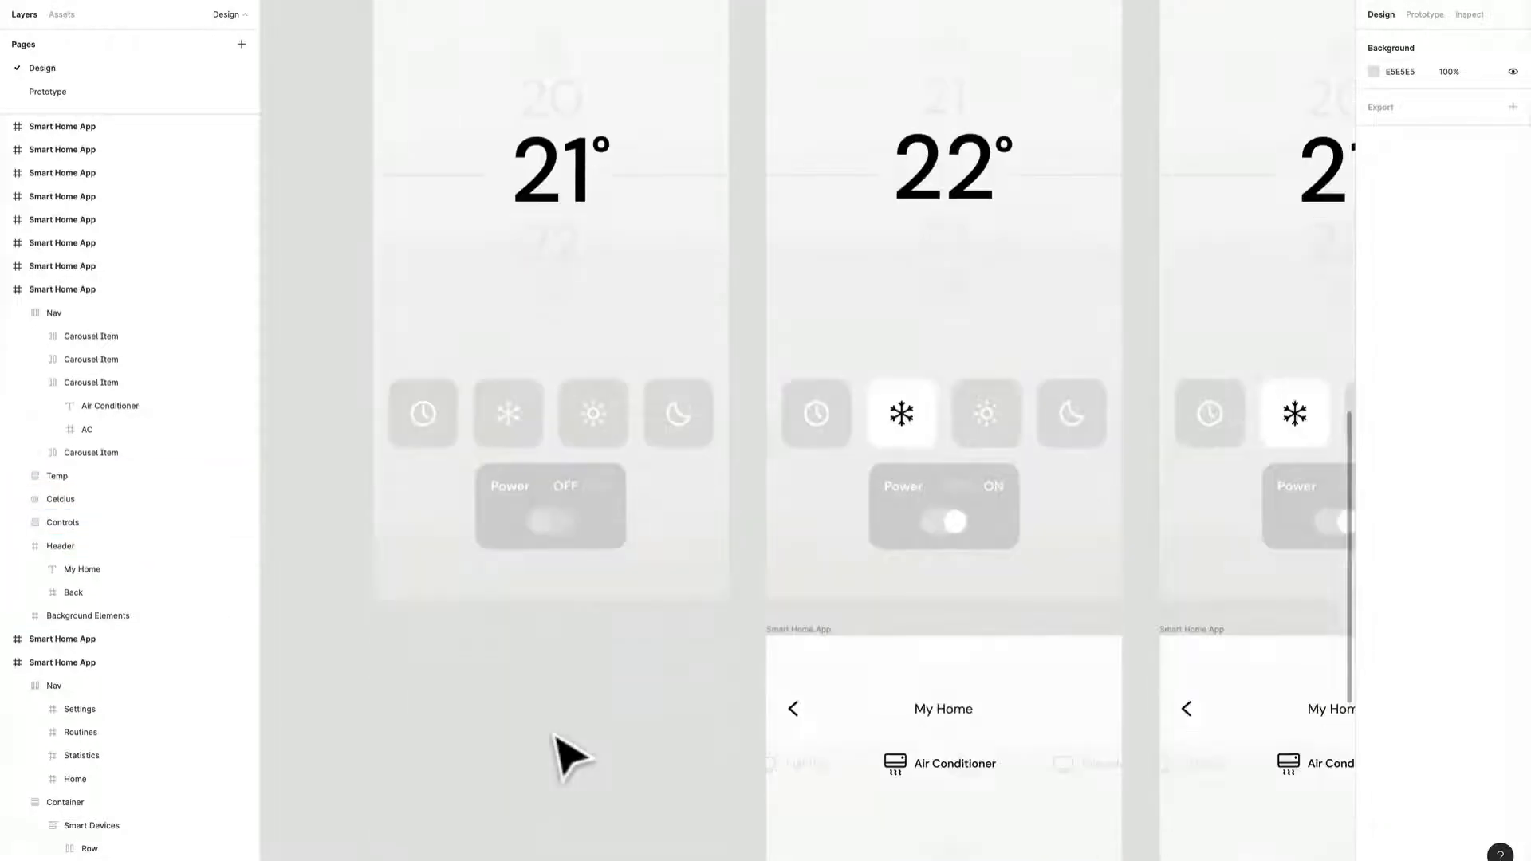
{"action": "scroll", "coordinate": [571, 758], "scroll_direction": "up", "scroll_amount": 3, "text": "ctrl"}
{"action": "scroll", "coordinate": [646, 634], "scroll_direction": "up", "scroll_amount": 2, "text": "ctrl"}
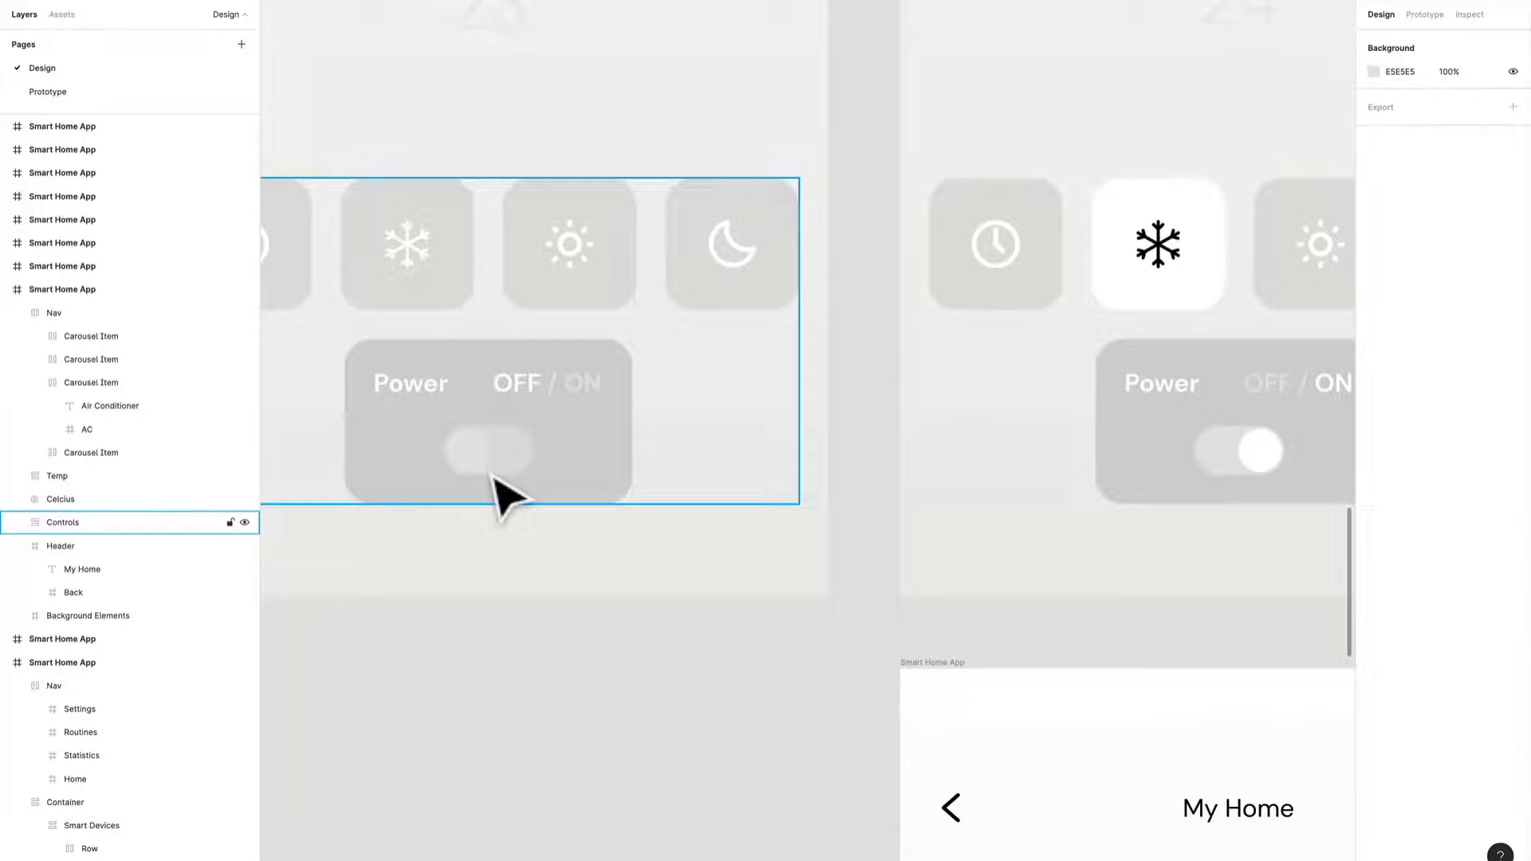
{"action": "scroll", "coordinate": [504, 496], "scroll_direction": "down", "scroll_amount": 5, "text": "ctrl"}
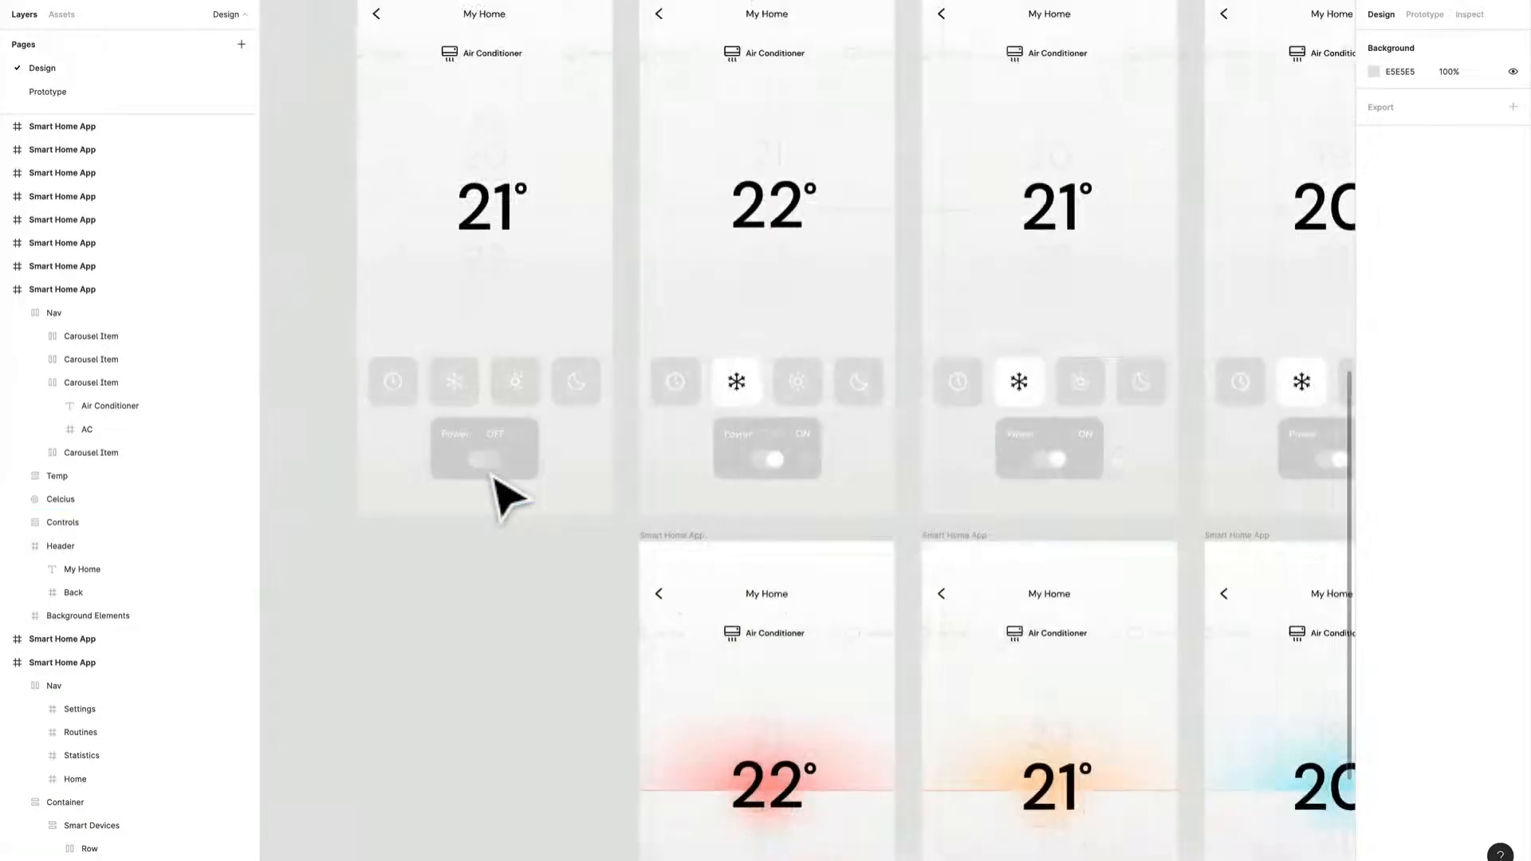
{"action": "scroll", "coordinate": [470, 446], "scroll_direction": "up", "scroll_amount": 3, "text": "ctrl"}
{"action": "left_click_drag", "start_coordinate": [489, 489], "coordinate": [656, 587]}
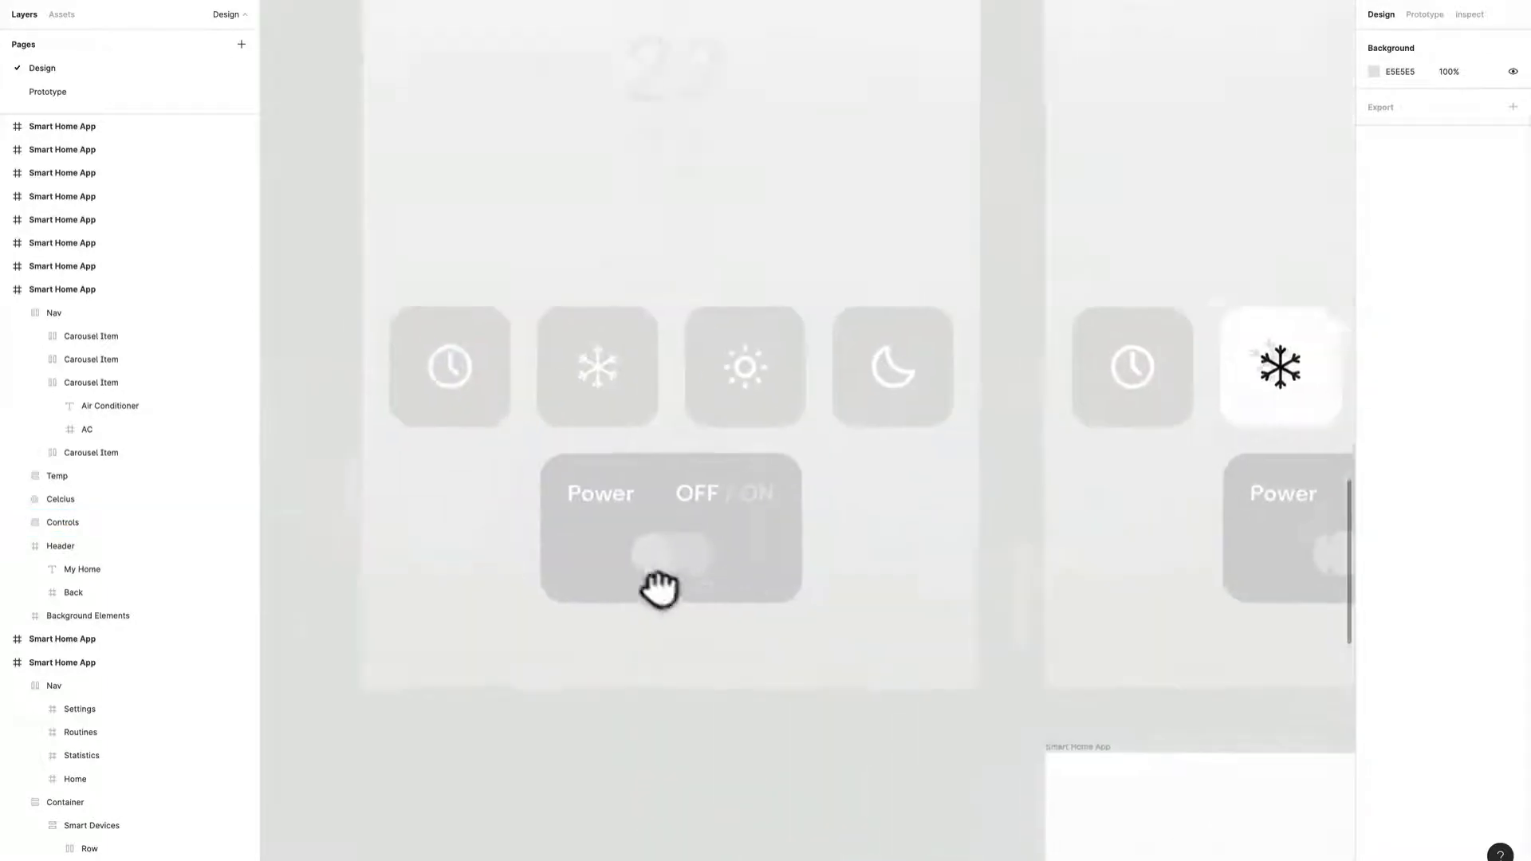
{"action": "left_click_drag", "start_coordinate": [957, 467], "coordinate": [960, 728]}
{"action": "scroll", "coordinate": [957, 730], "scroll_direction": "down", "scroll_amount": 2, "text": "ctrl"}
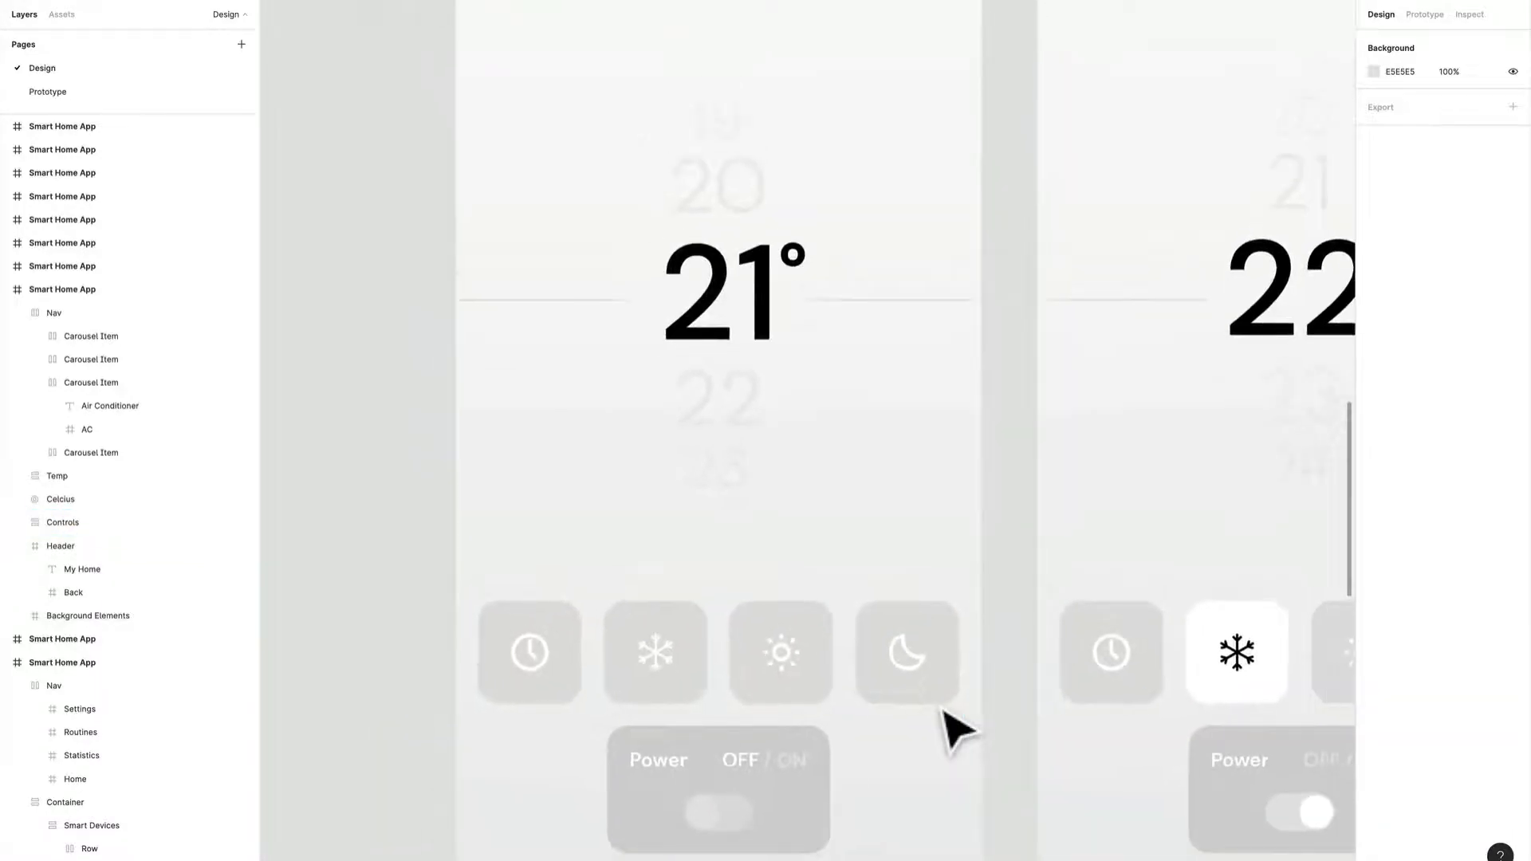
Review the first Air Conditioner screen from header to controls and compare it with the neighbouring powered-on screen.
{"action": "scroll", "coordinate": [746, 496], "scroll_direction": "up", "scroll_amount": 4}
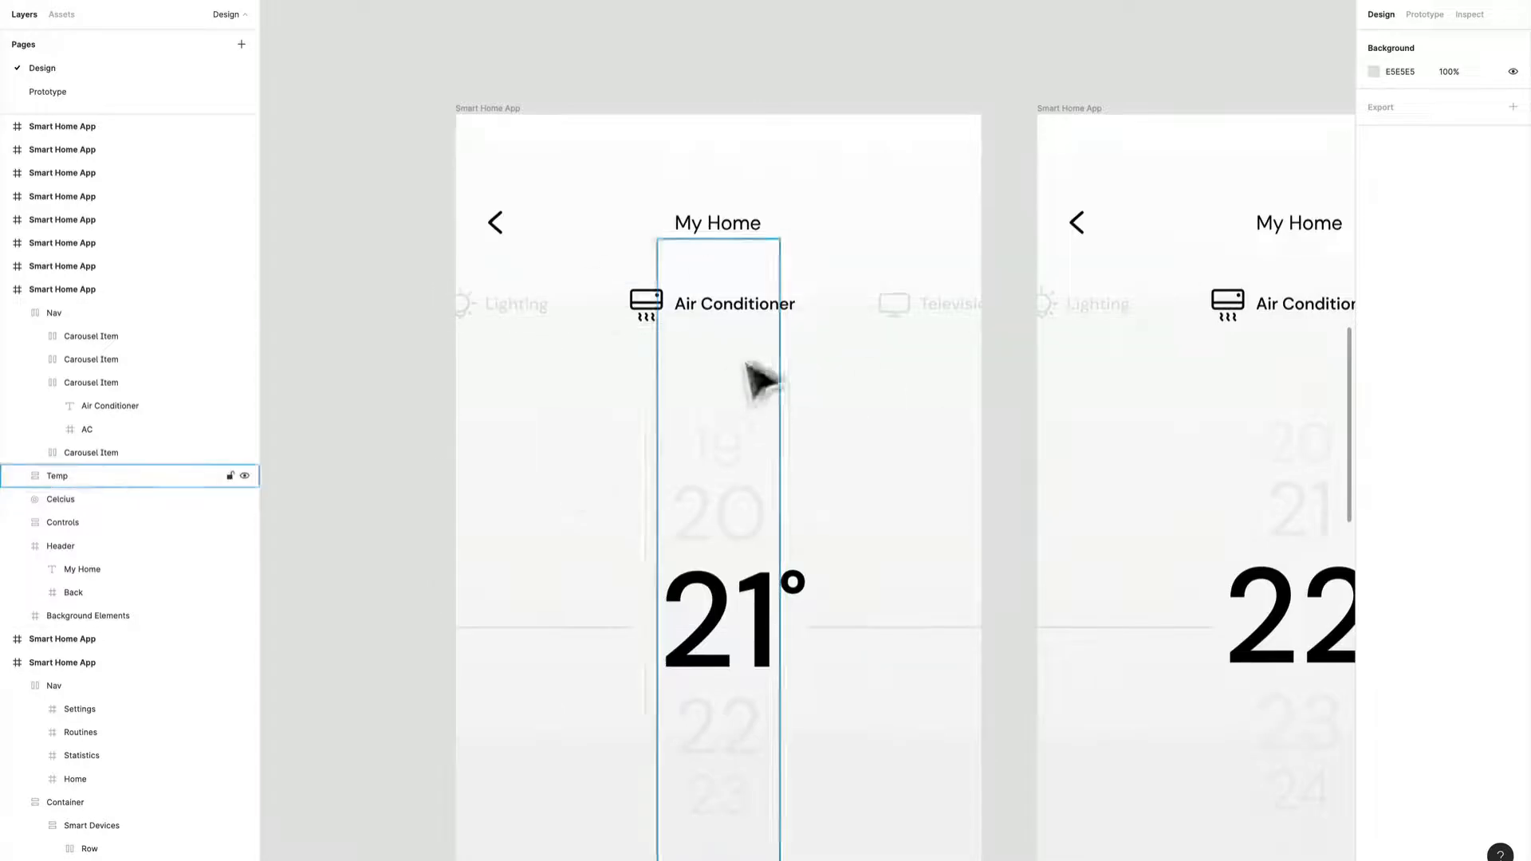
{"action": "scroll", "coordinate": [674, 588], "scroll_direction": "down", "scroll_amount": 6}
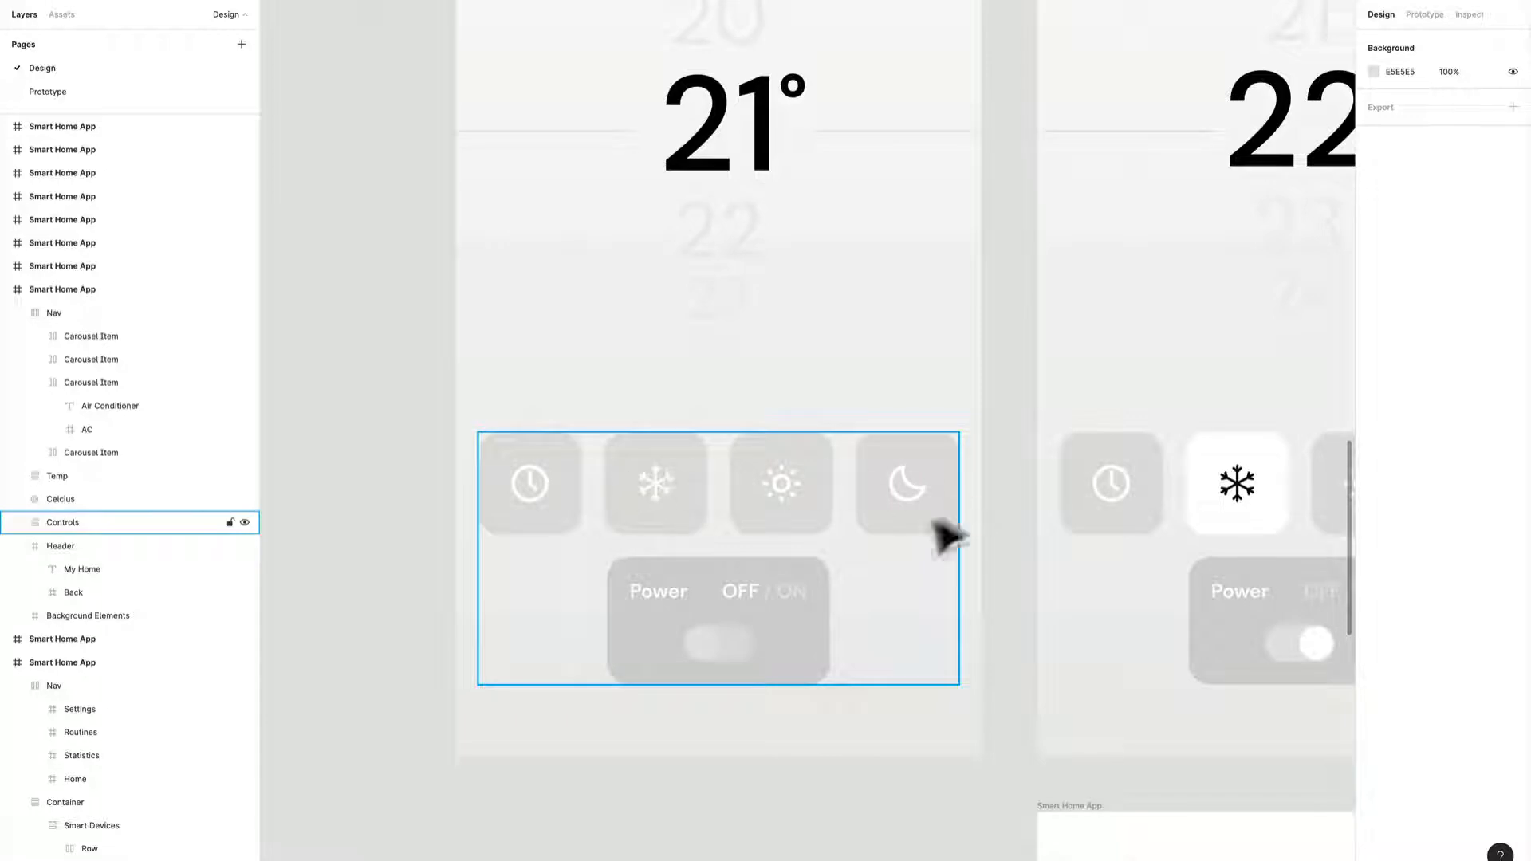
{"action": "scroll", "coordinate": [749, 547], "scroll_direction": "up", "scroll_amount": 6}
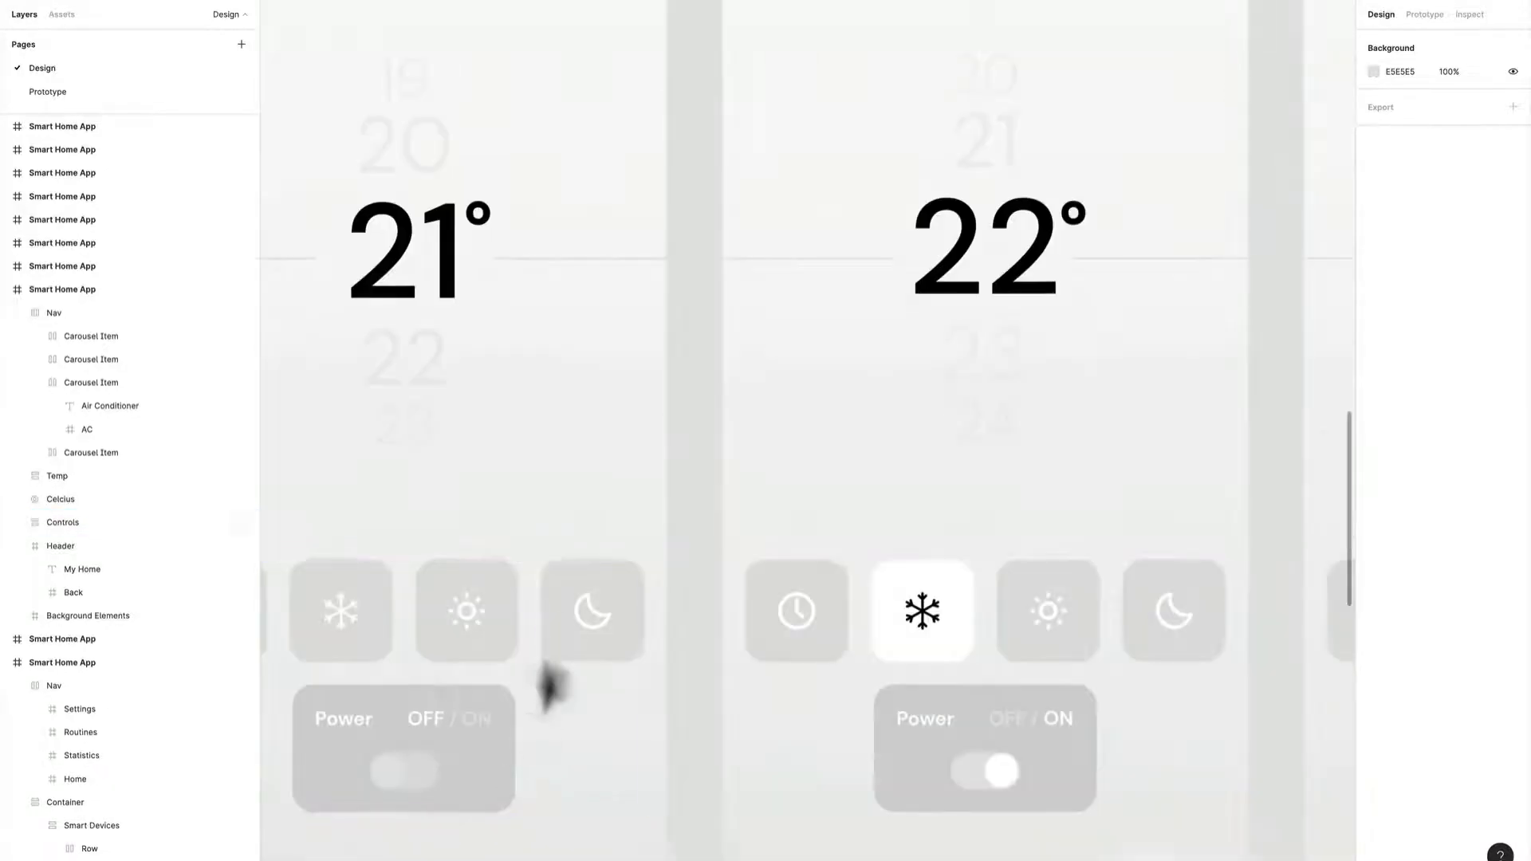
{"action": "scroll", "coordinate": [591, 505], "scroll_direction": "up", "scroll_amount": 2}
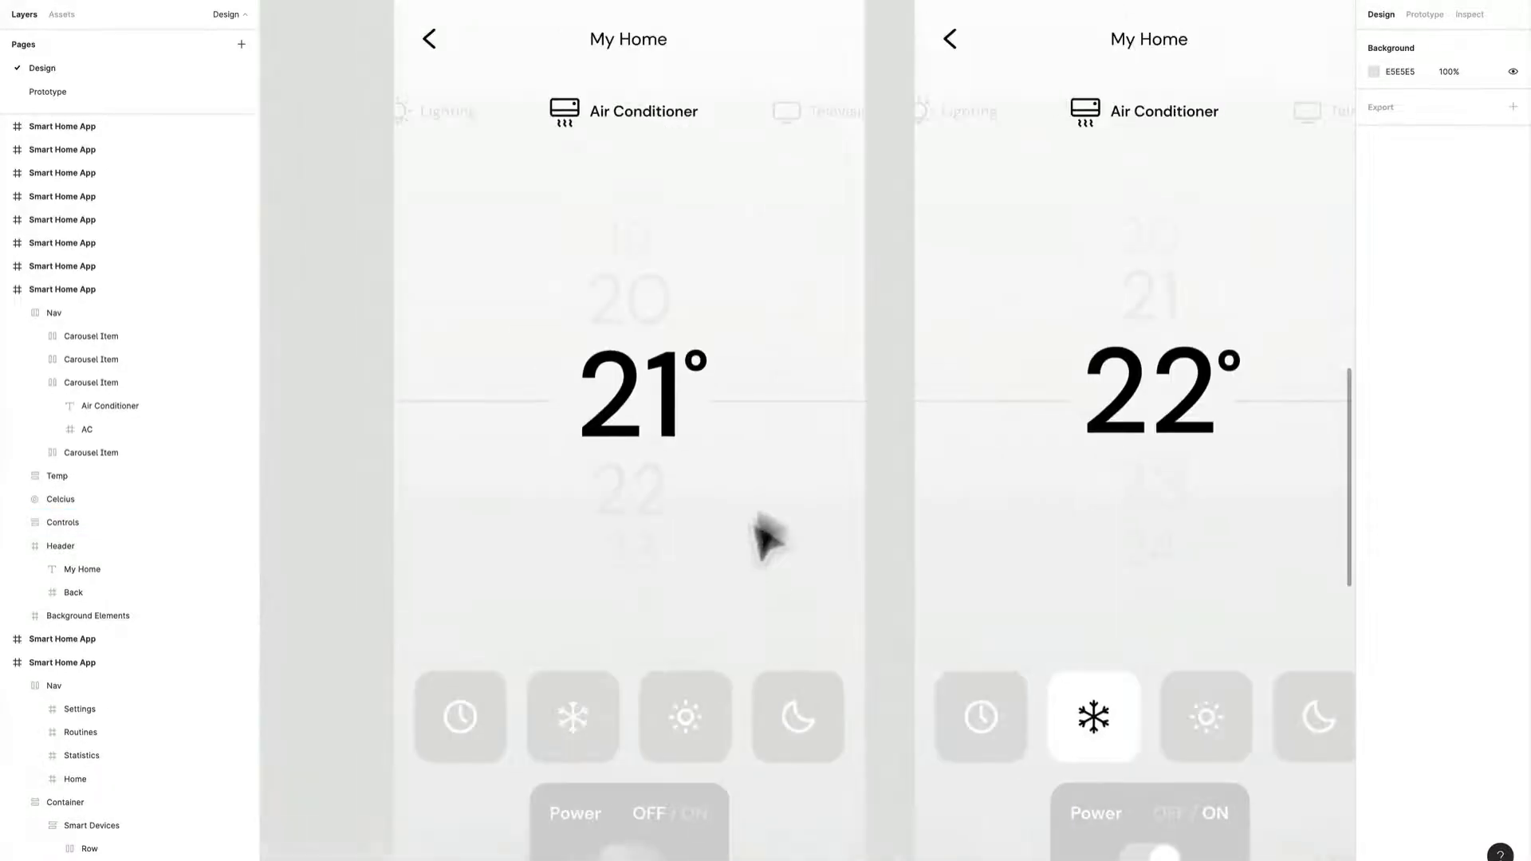
Inspect the Temp stack on the first Air Conditioner screen, checking its 21, 22 and 23 text layers.
{"action": "left_click", "coordinate": [684, 493]}
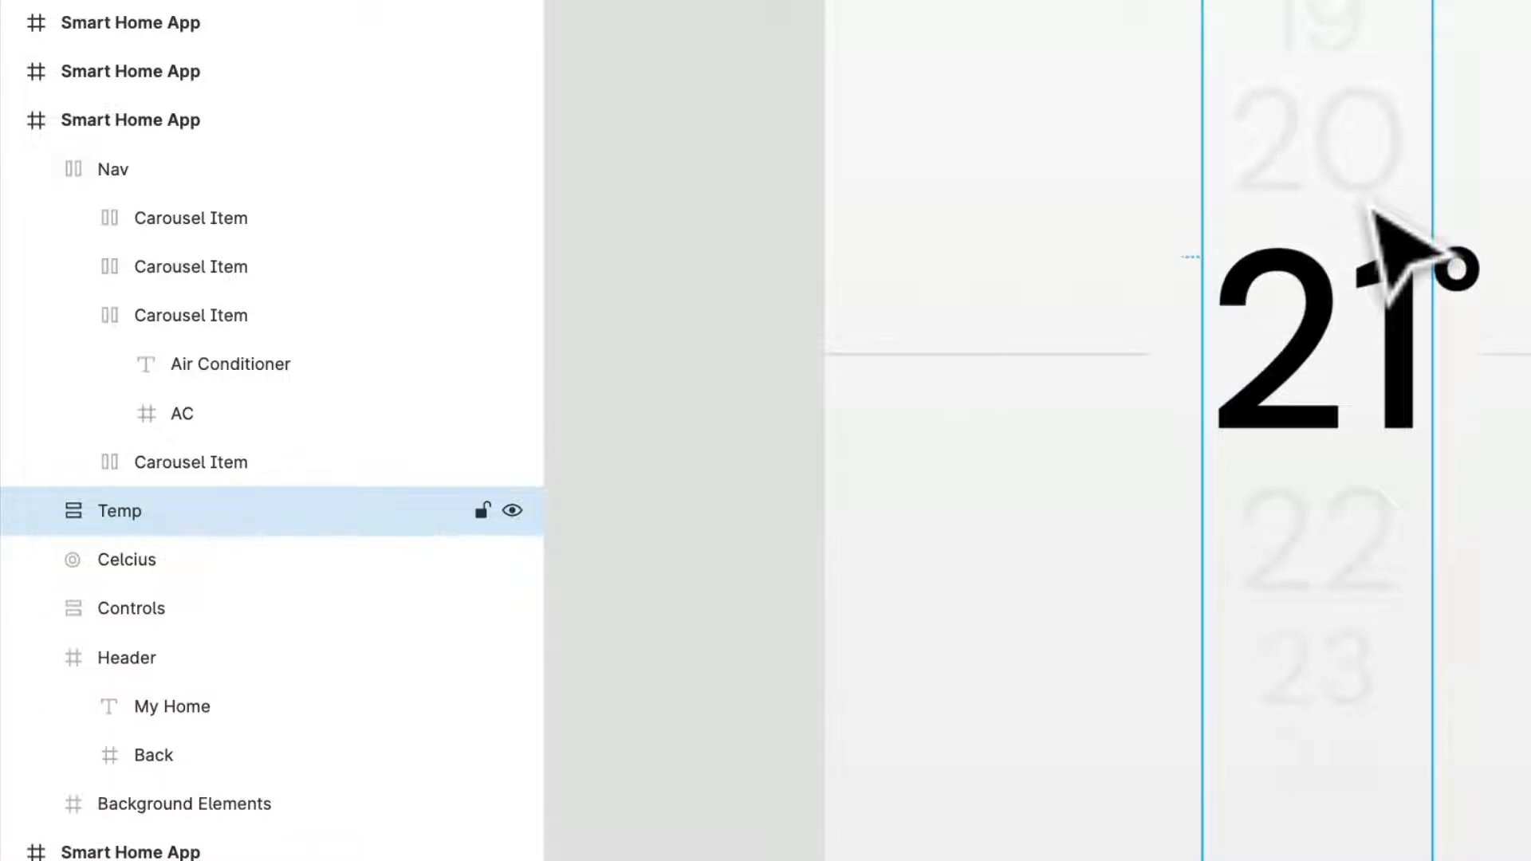
{"action": "double_click", "coordinate": [1353, 363]}
{"action": "scroll", "coordinate": [1316, 382], "scroll_direction": "down", "scroll_amount": 2}
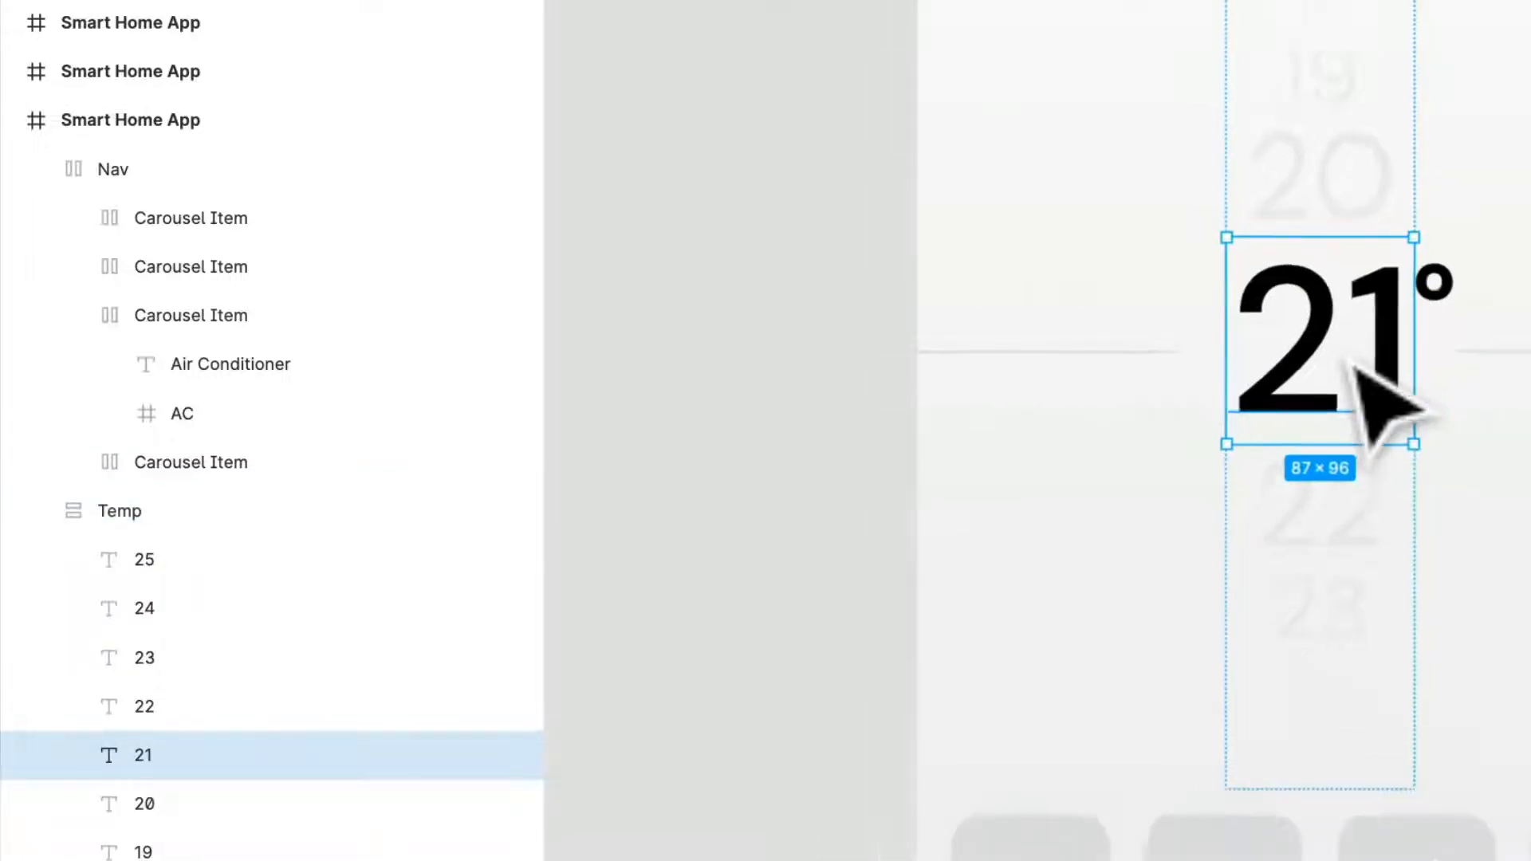
{"action": "scroll", "coordinate": [1162, 506], "scroll_direction": "right", "scroll_amount": 8}
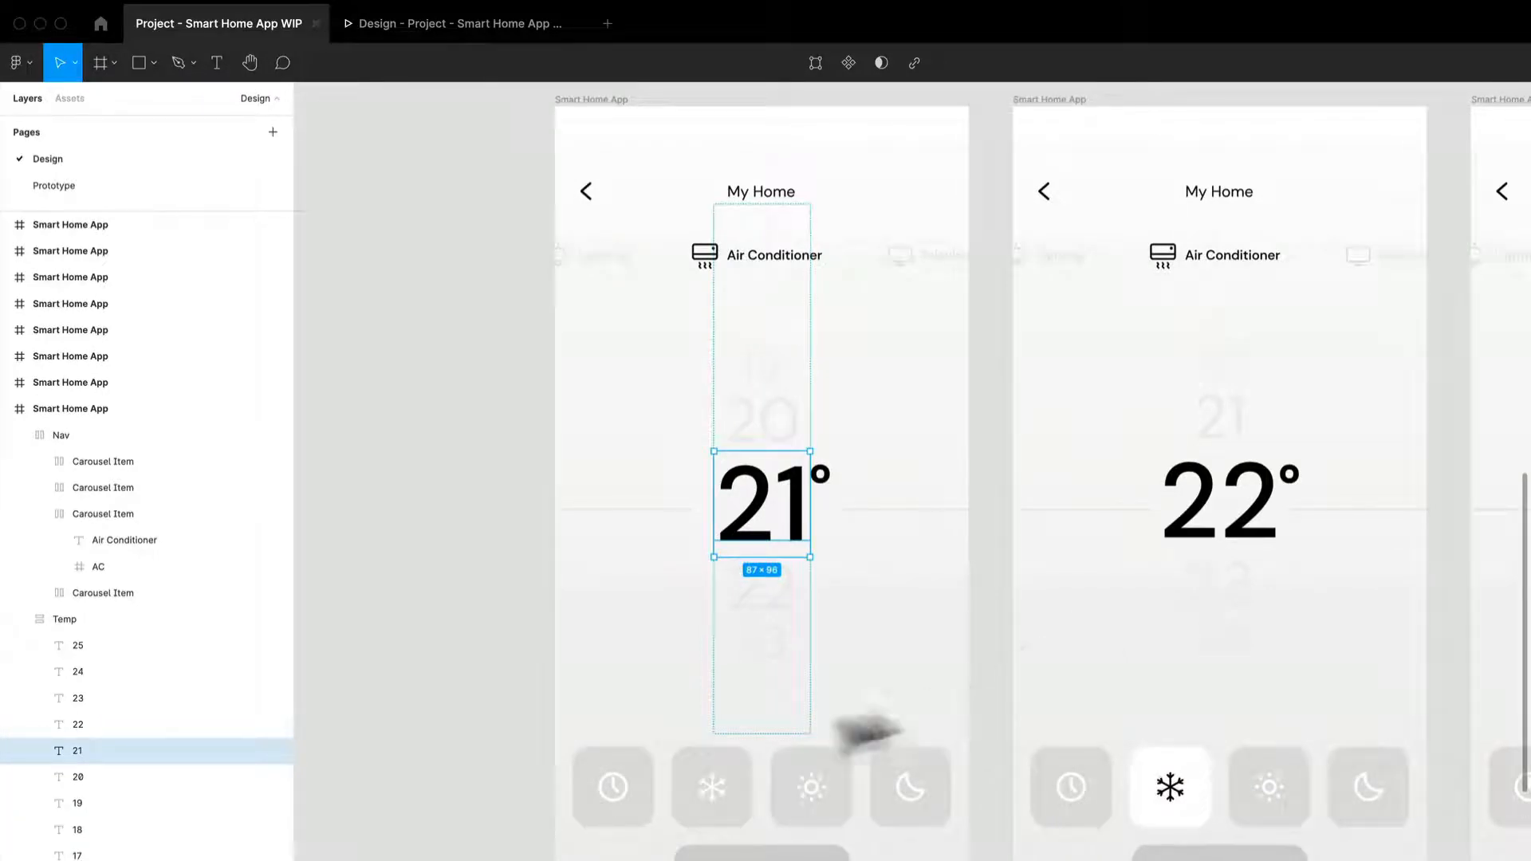
{"action": "left_click", "coordinate": [176, 725]}
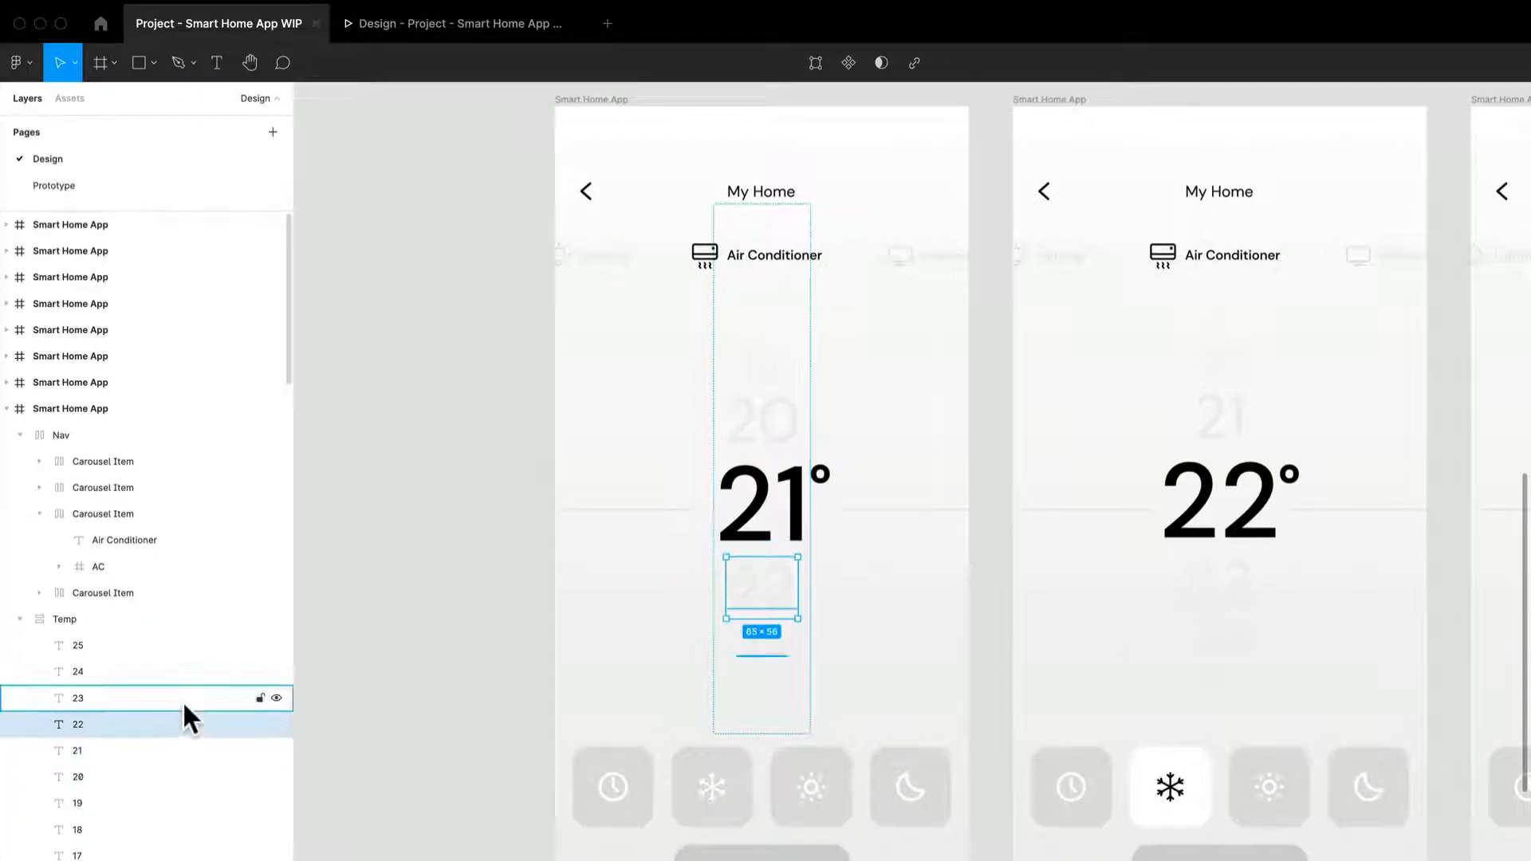
{"action": "left_click", "coordinate": [182, 699]}
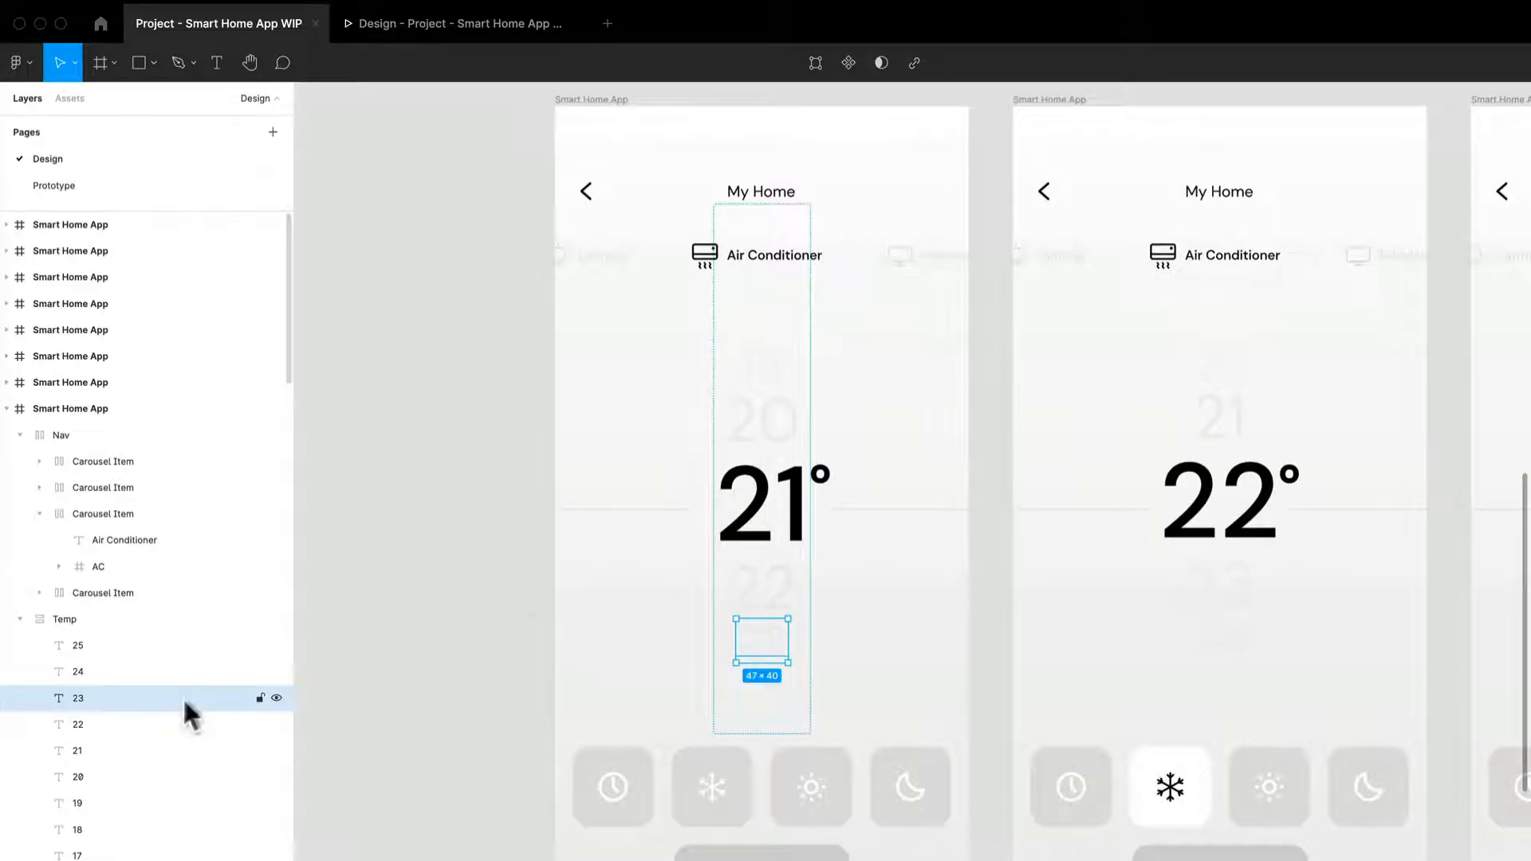
{"action": "scroll", "coordinate": [775, 542], "scroll_direction": "up", "scroll_amount": 3}
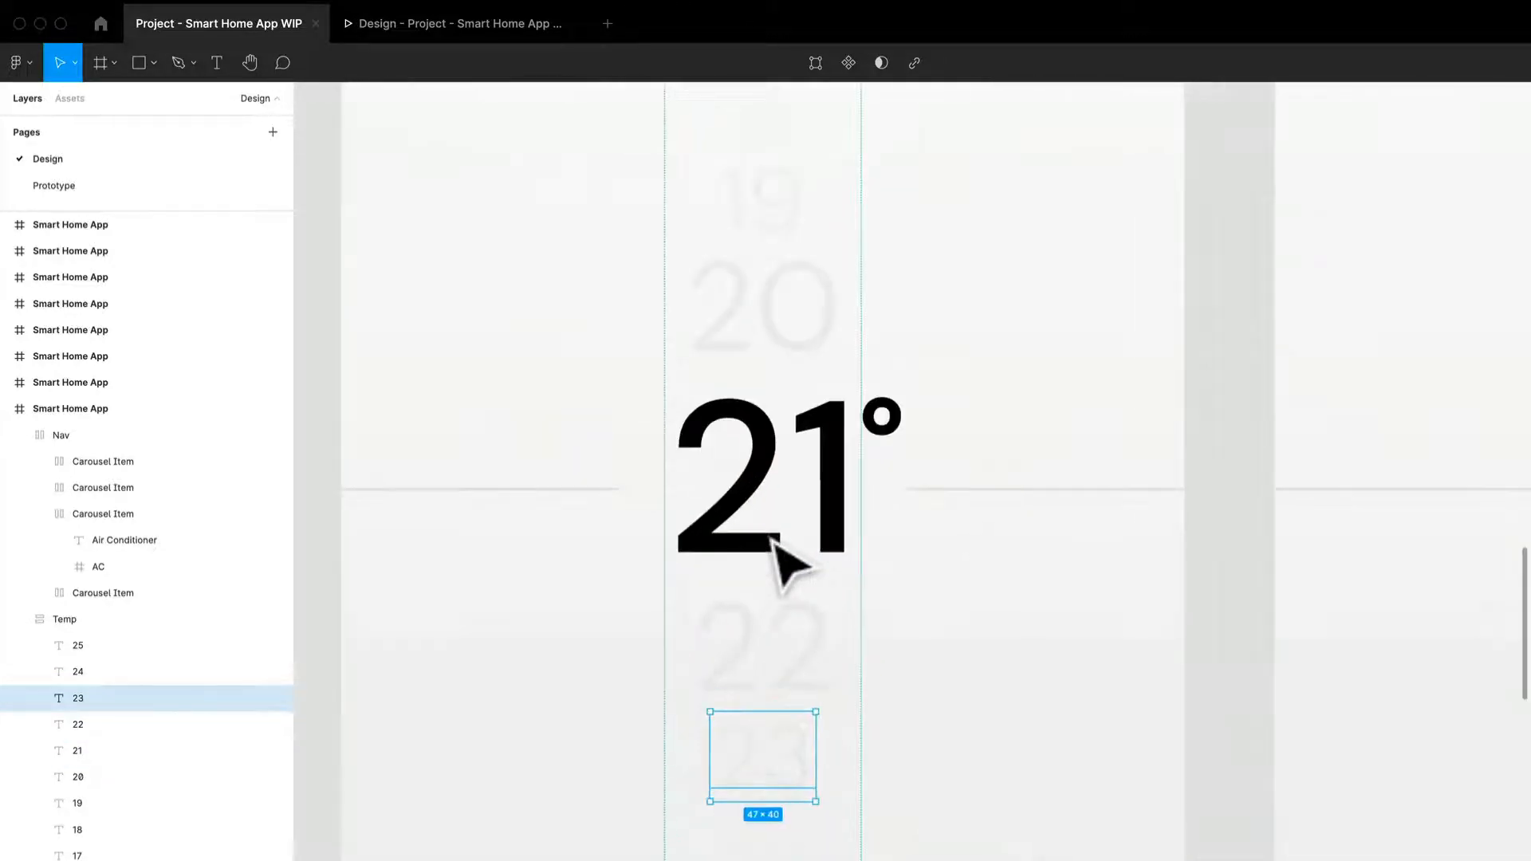
Select the 21 and 20 text layers in the Temp stack, checking the font size and fill opacity of 20.
{"action": "left_click", "coordinate": [775, 546]}
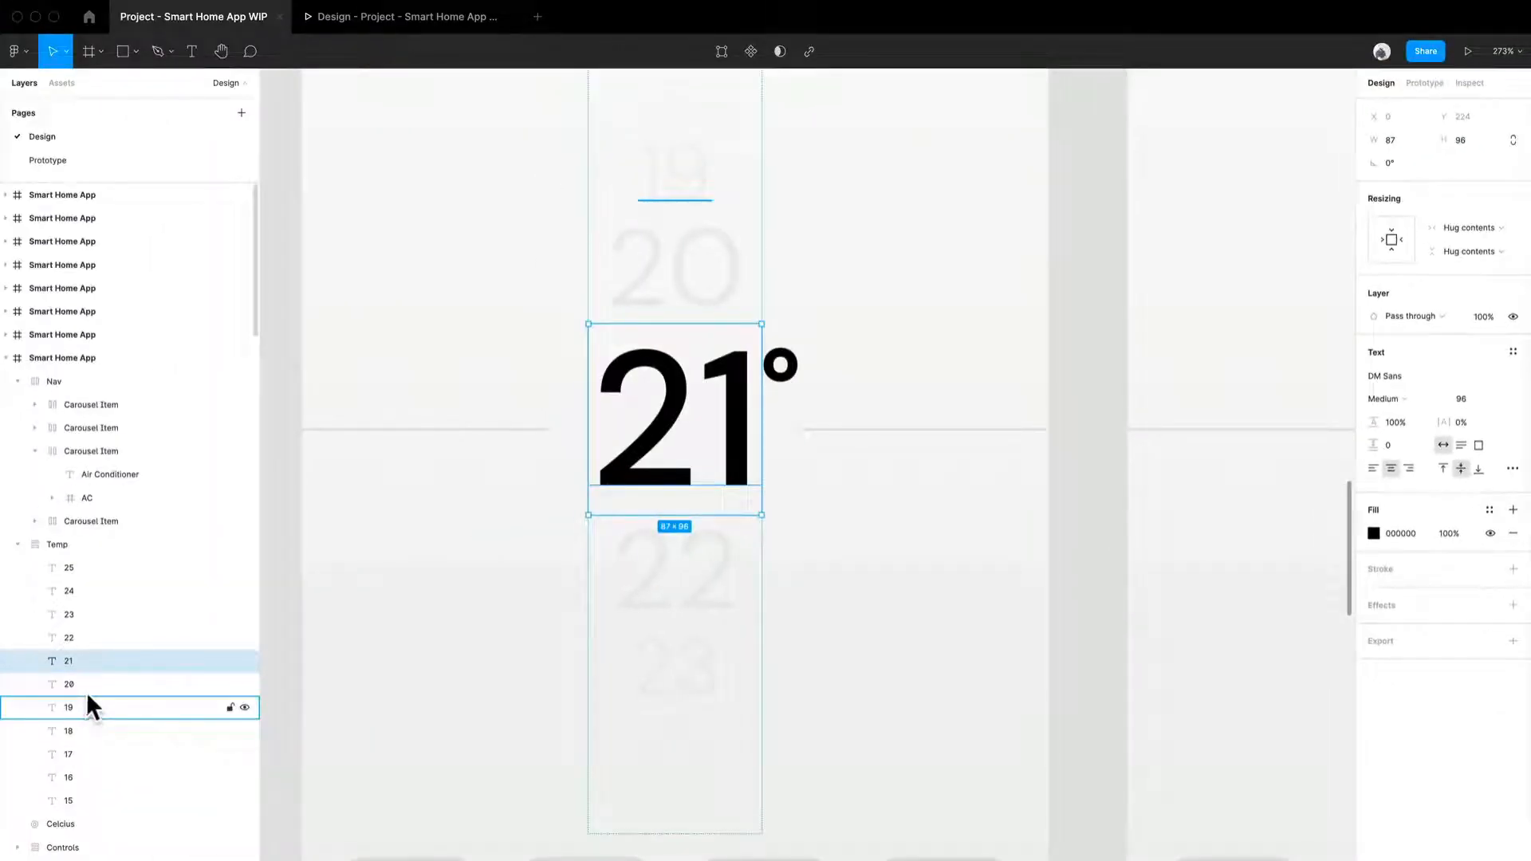
{"action": "left_click", "coordinate": [86, 688]}
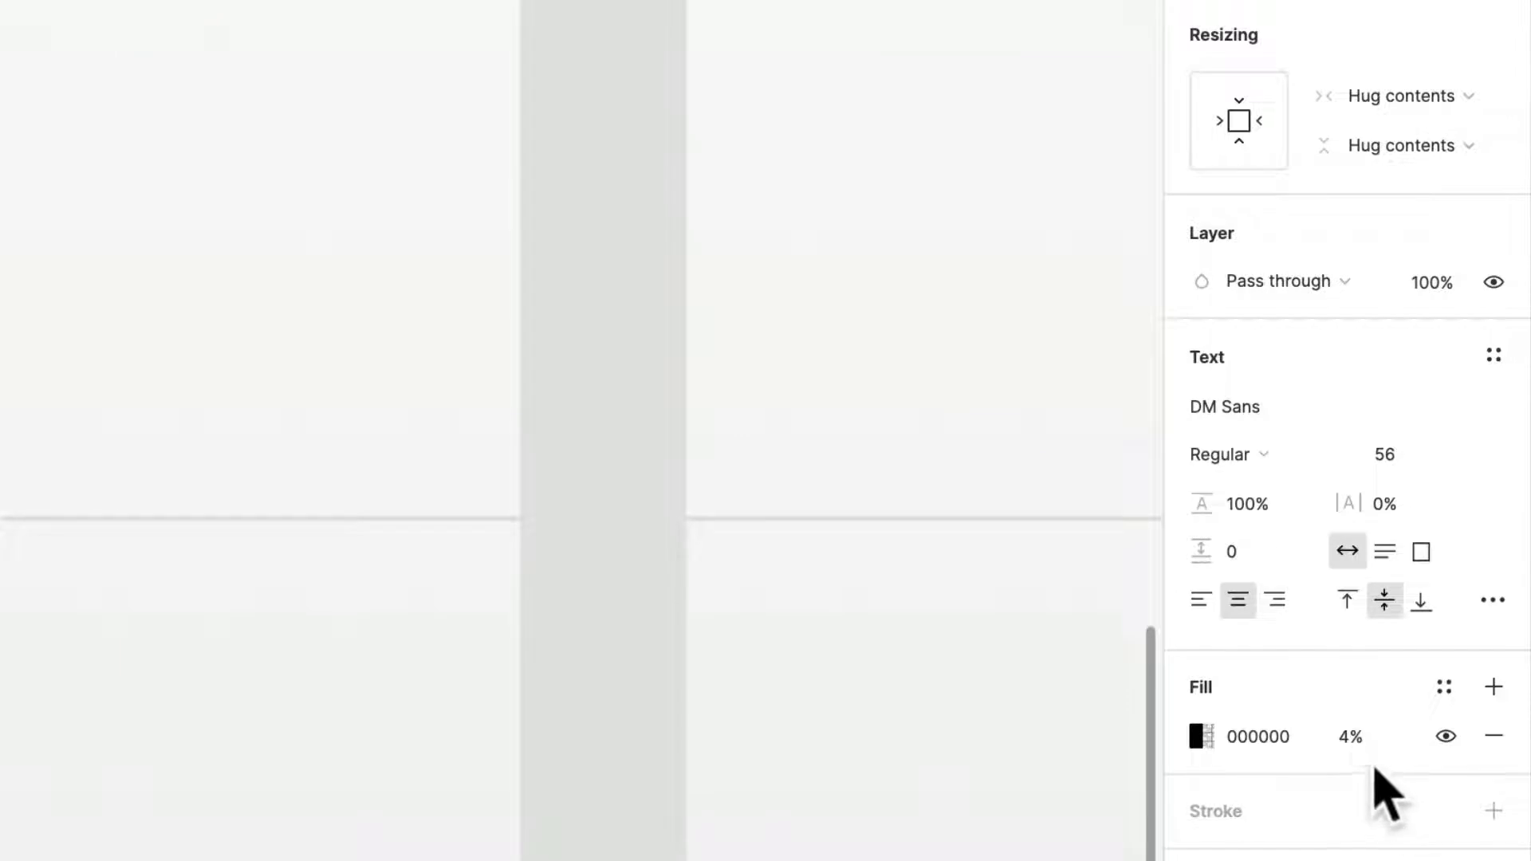
{"action": "left_click", "coordinate": [1361, 777]}
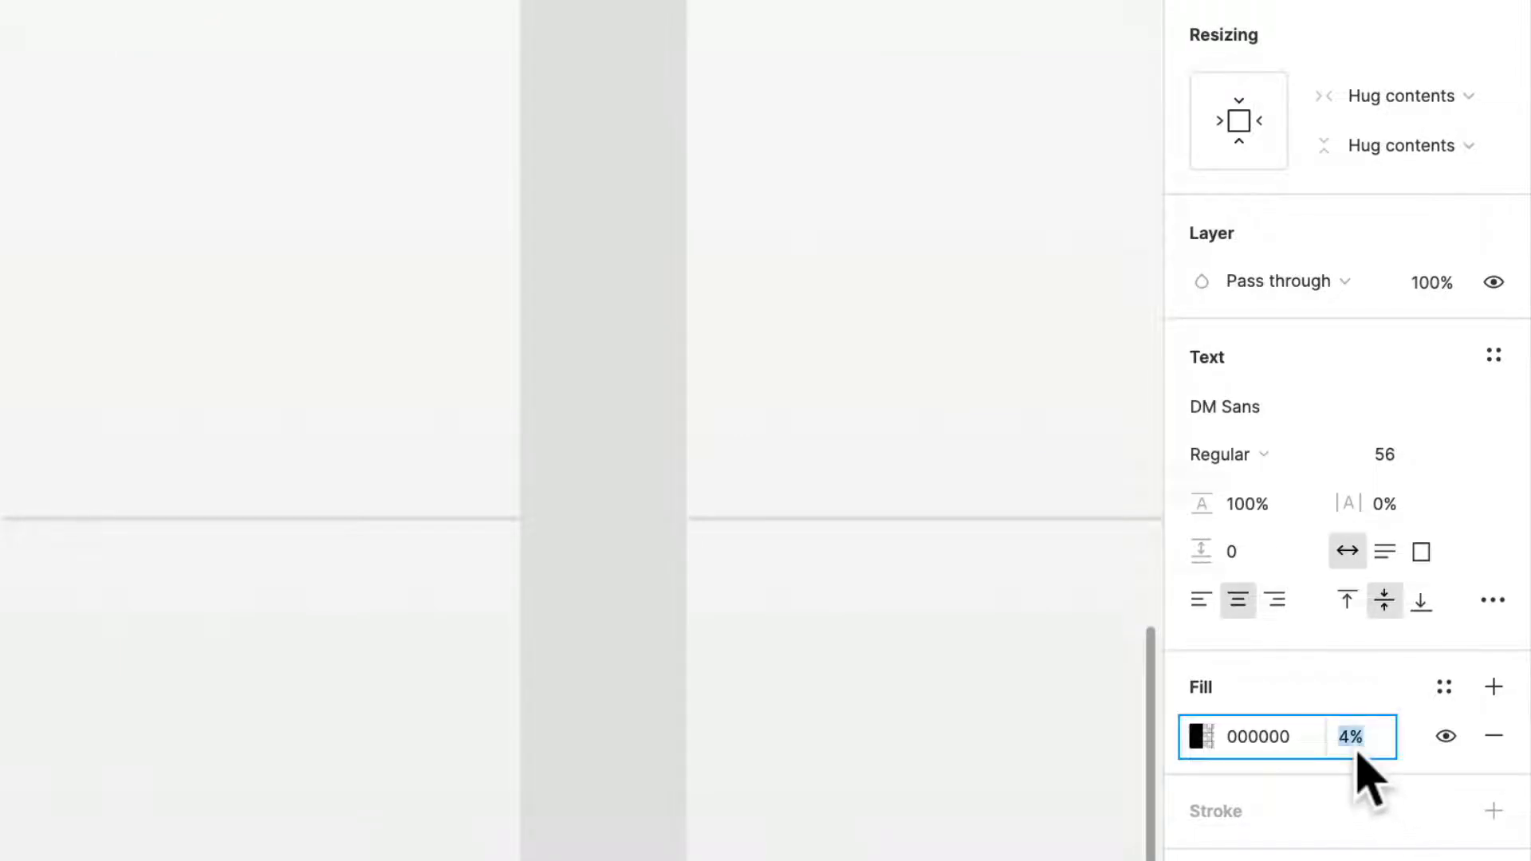
{"action": "left_click", "coordinate": [1413, 453]}
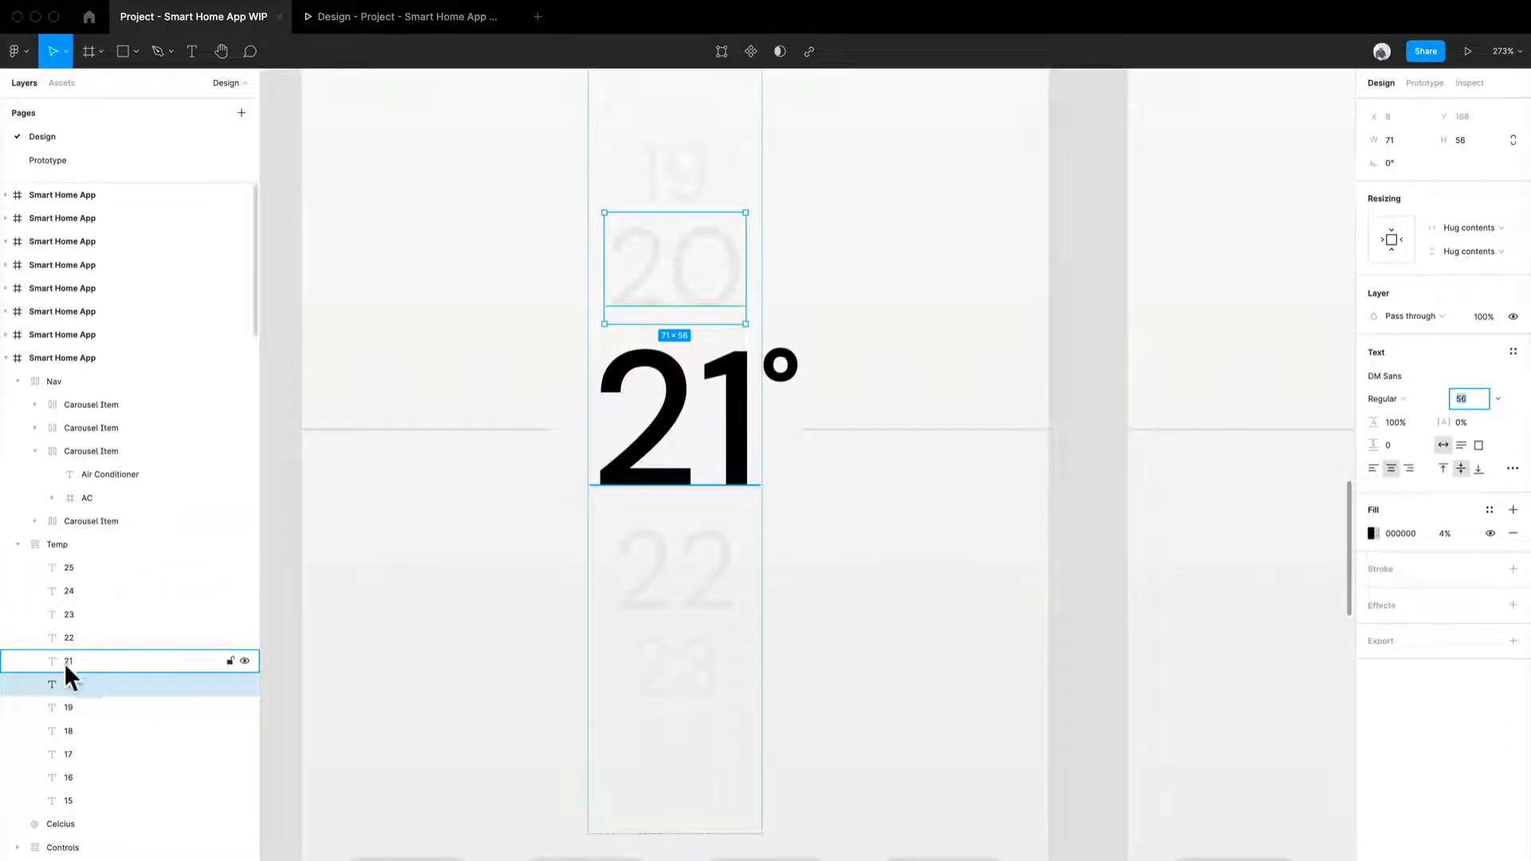
Inspect the font size and fill opacity of the 19 text layer in the Temp stack.
{"action": "left_click", "coordinate": [690, 192]}
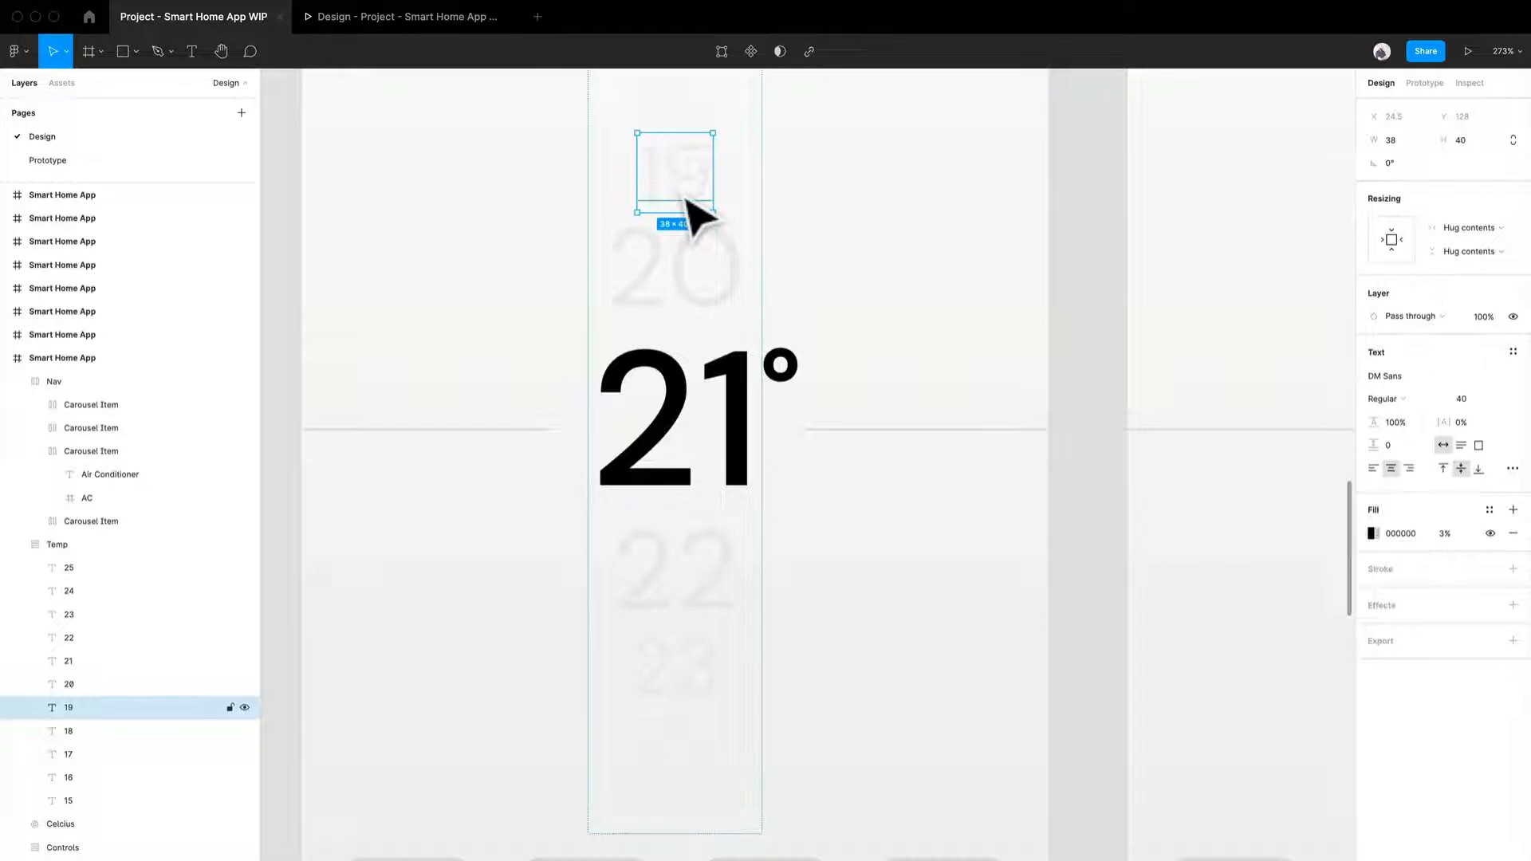
{"action": "scroll", "coordinate": [695, 217], "scroll_direction": "down", "scroll_amount": 4}
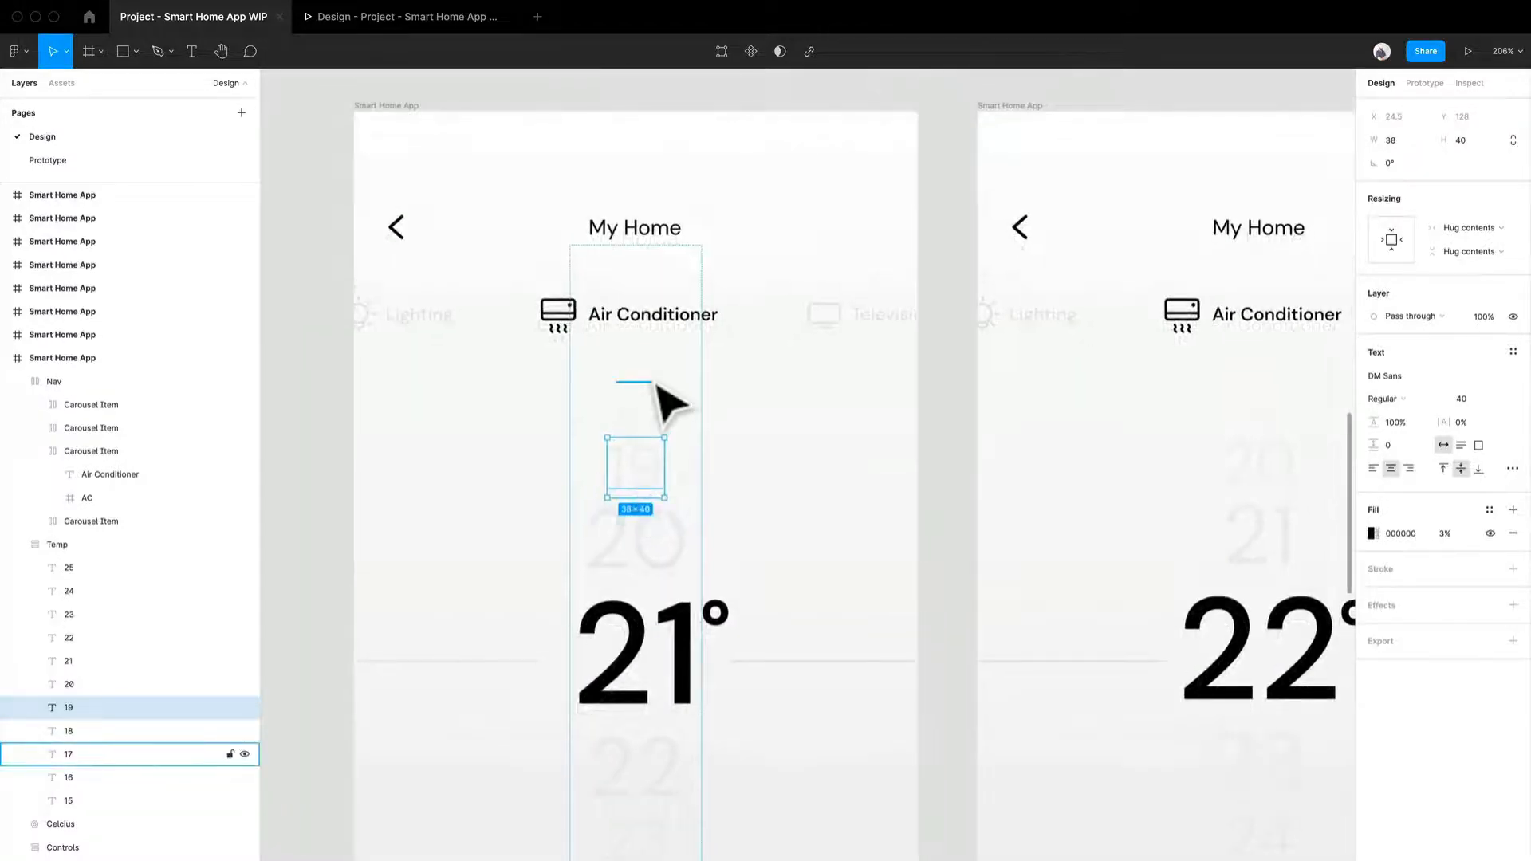
{"action": "scroll", "coordinate": [655, 386], "scroll_direction": "down", "scroll_amount": 3}
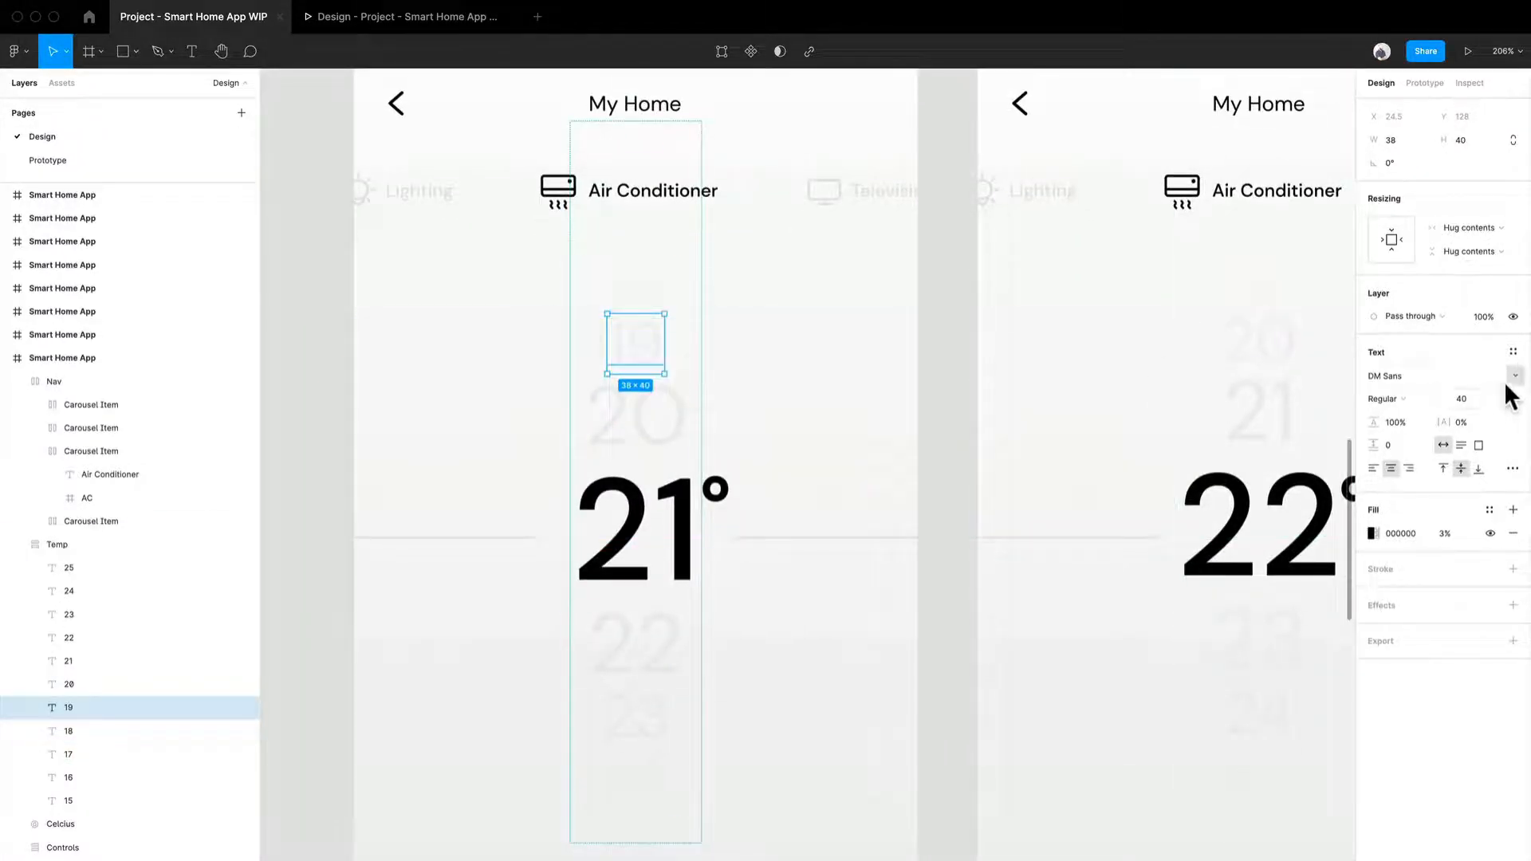
{"action": "left_click", "coordinate": [1475, 400]}
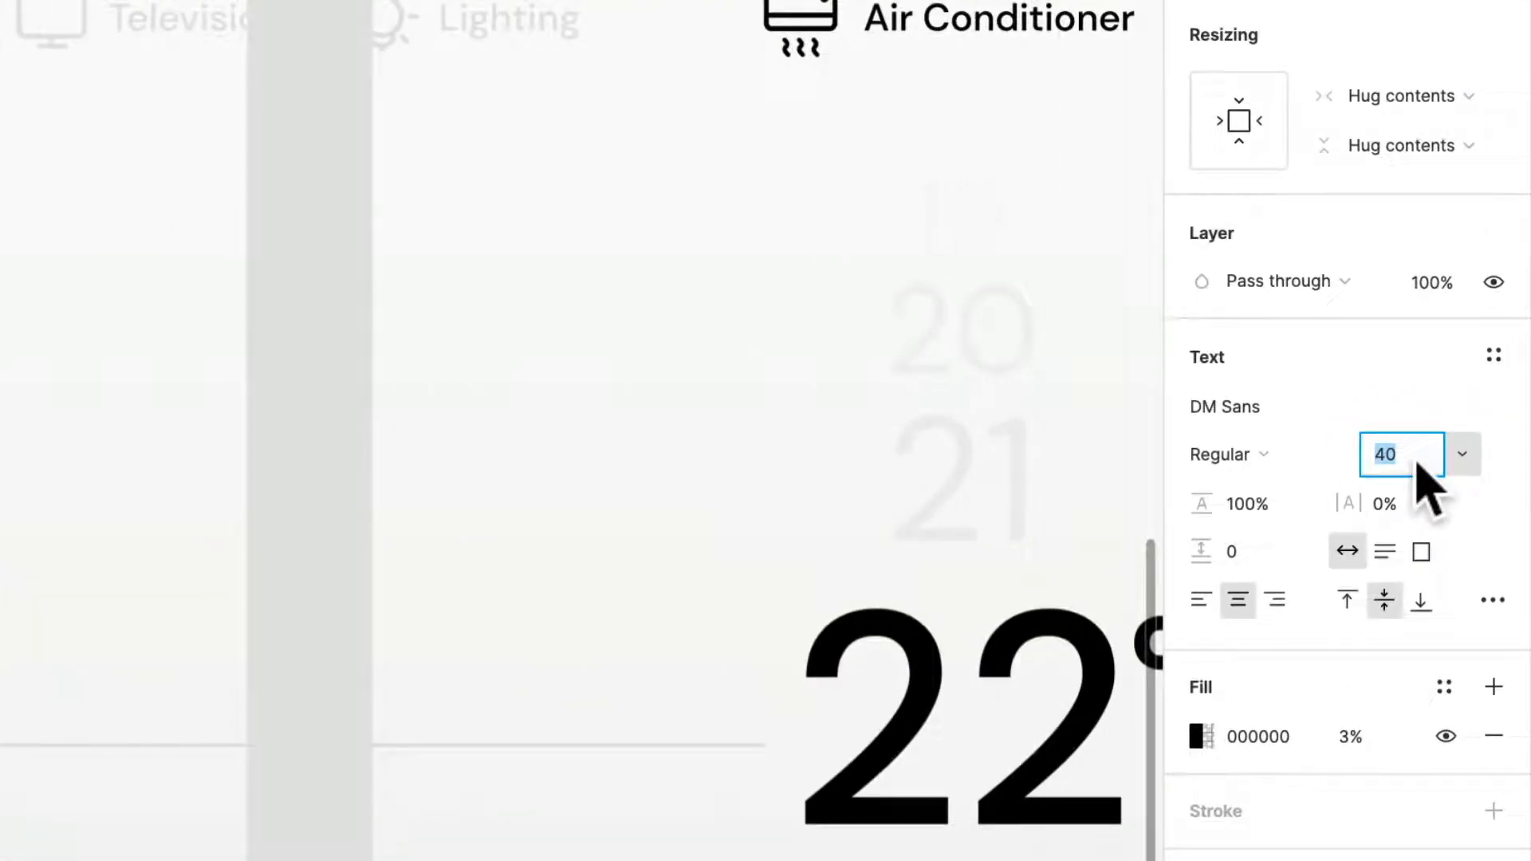
{"action": "left_click", "coordinate": [1364, 741]}
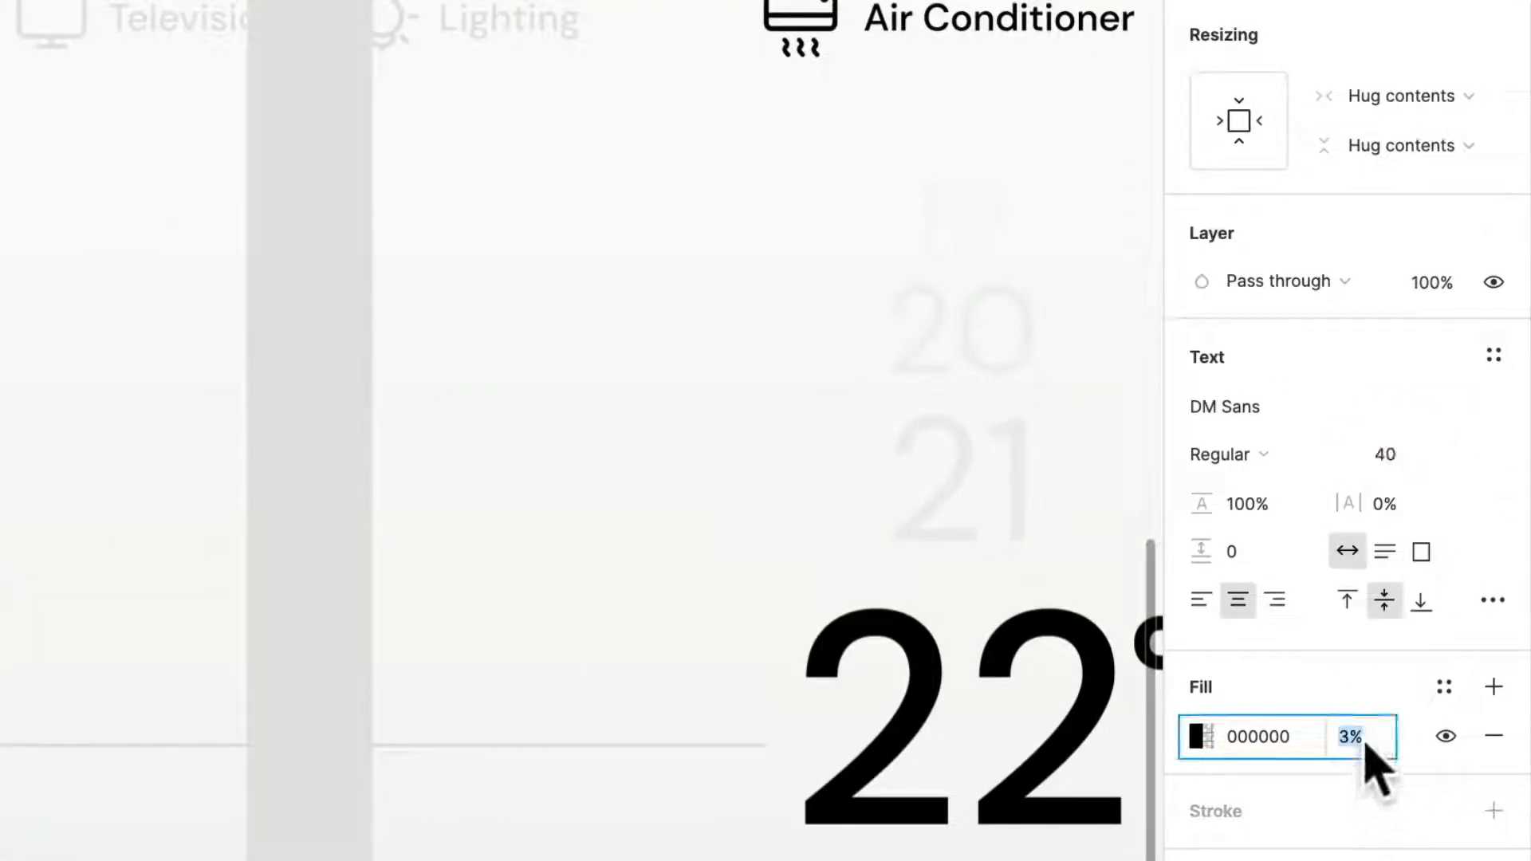
Examine the faint 18 text layer and compare it with the numbers at the lower end of the Temp stack.
{"action": "left_click", "coordinate": [659, 300]}
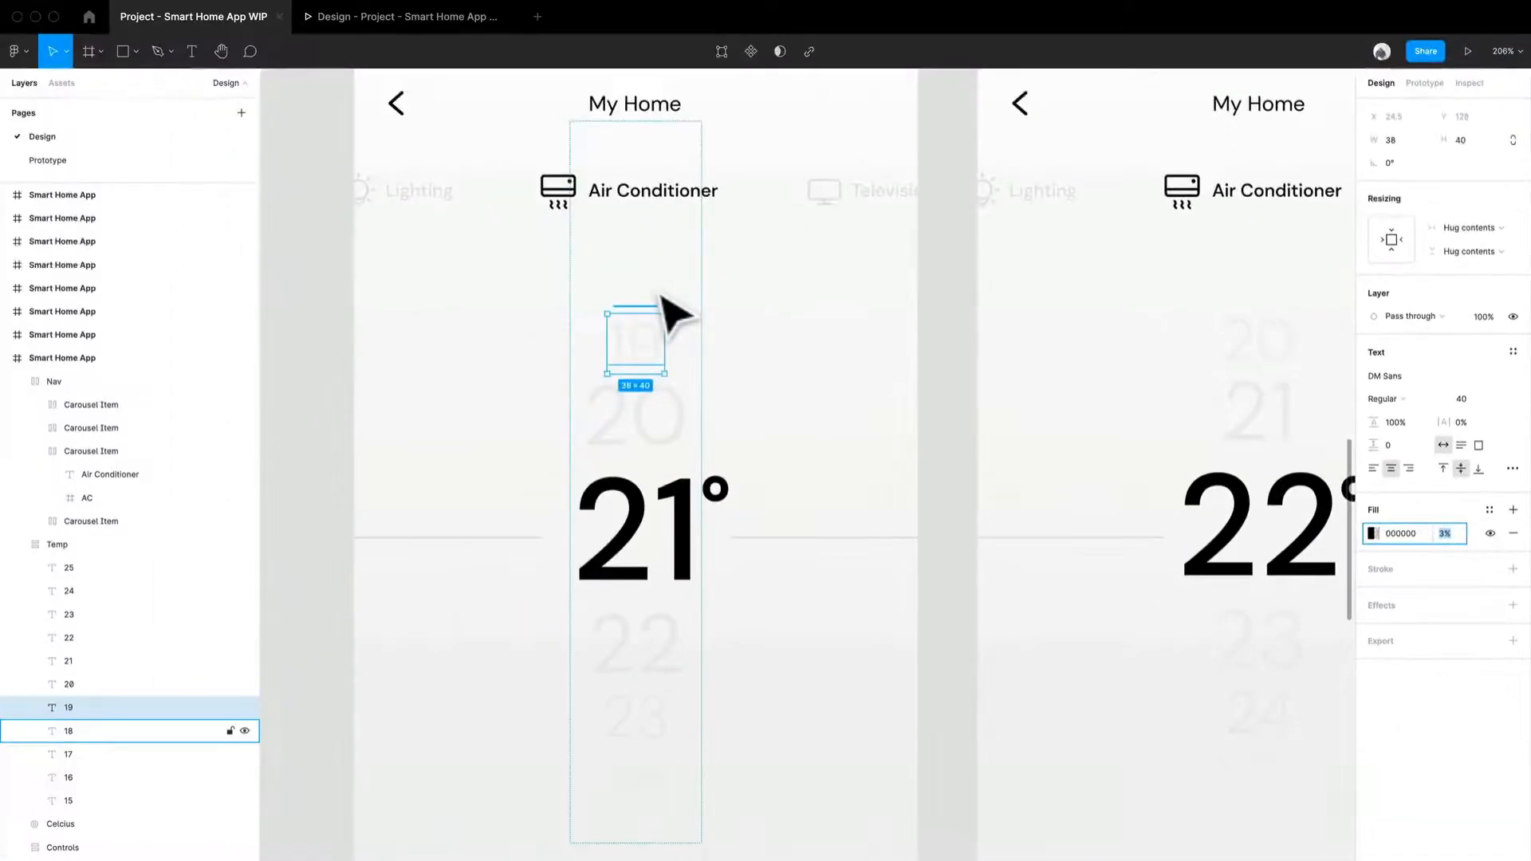
{"action": "scroll", "coordinate": [665, 300], "scroll_direction": "up", "scroll_amount": 10}
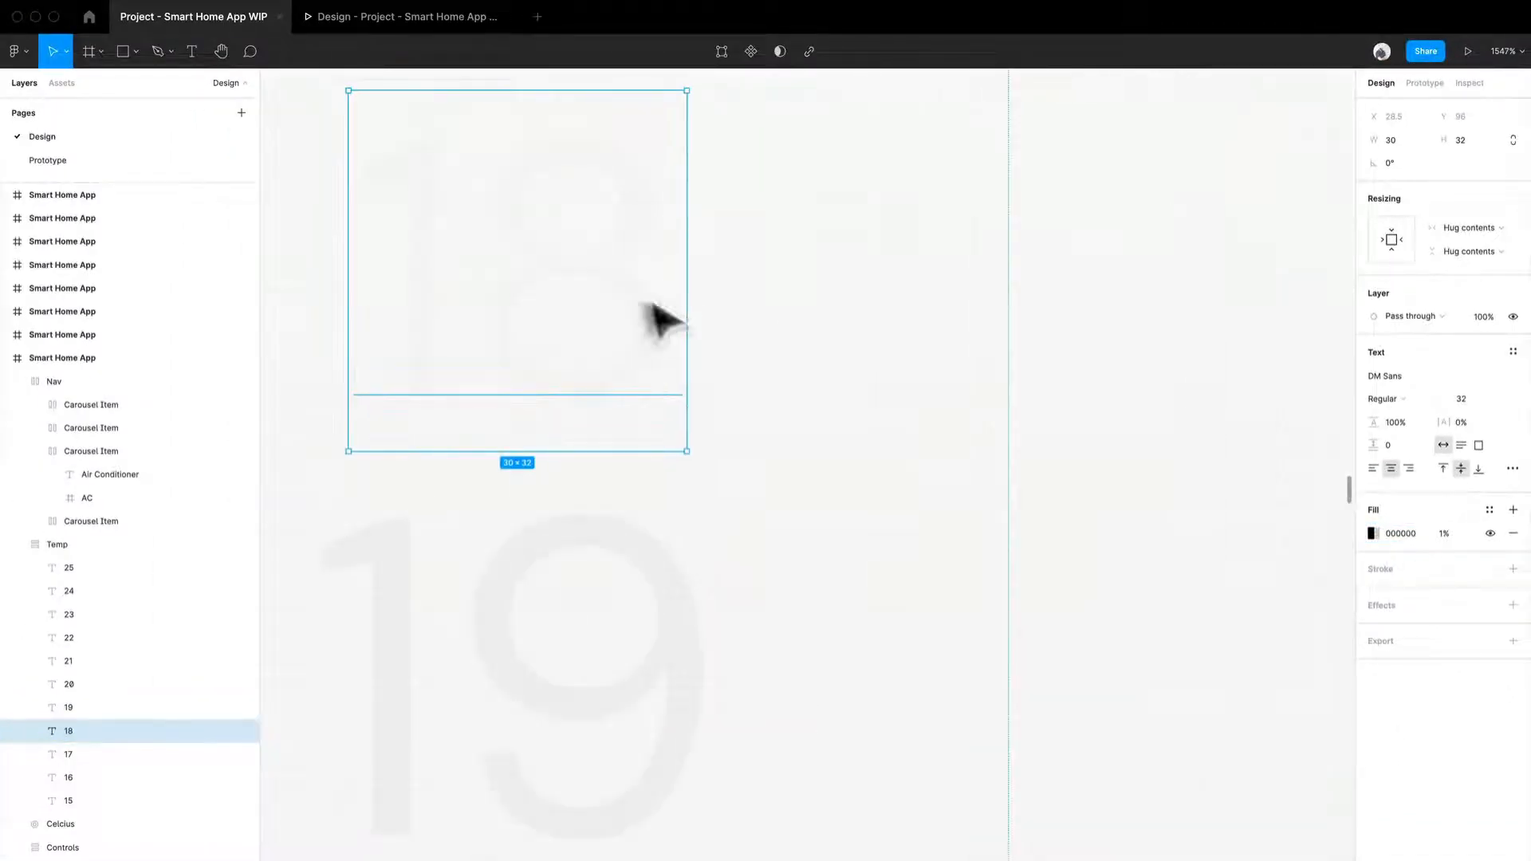
{"action": "scroll", "coordinate": [662, 322], "scroll_direction": "down", "scroll_amount": 8}
{"action": "scroll", "coordinate": [574, 605], "scroll_direction": "down", "scroll_amount": 5}
{"action": "scroll", "coordinate": [563, 564], "scroll_direction": "up", "scroll_amount": 4}
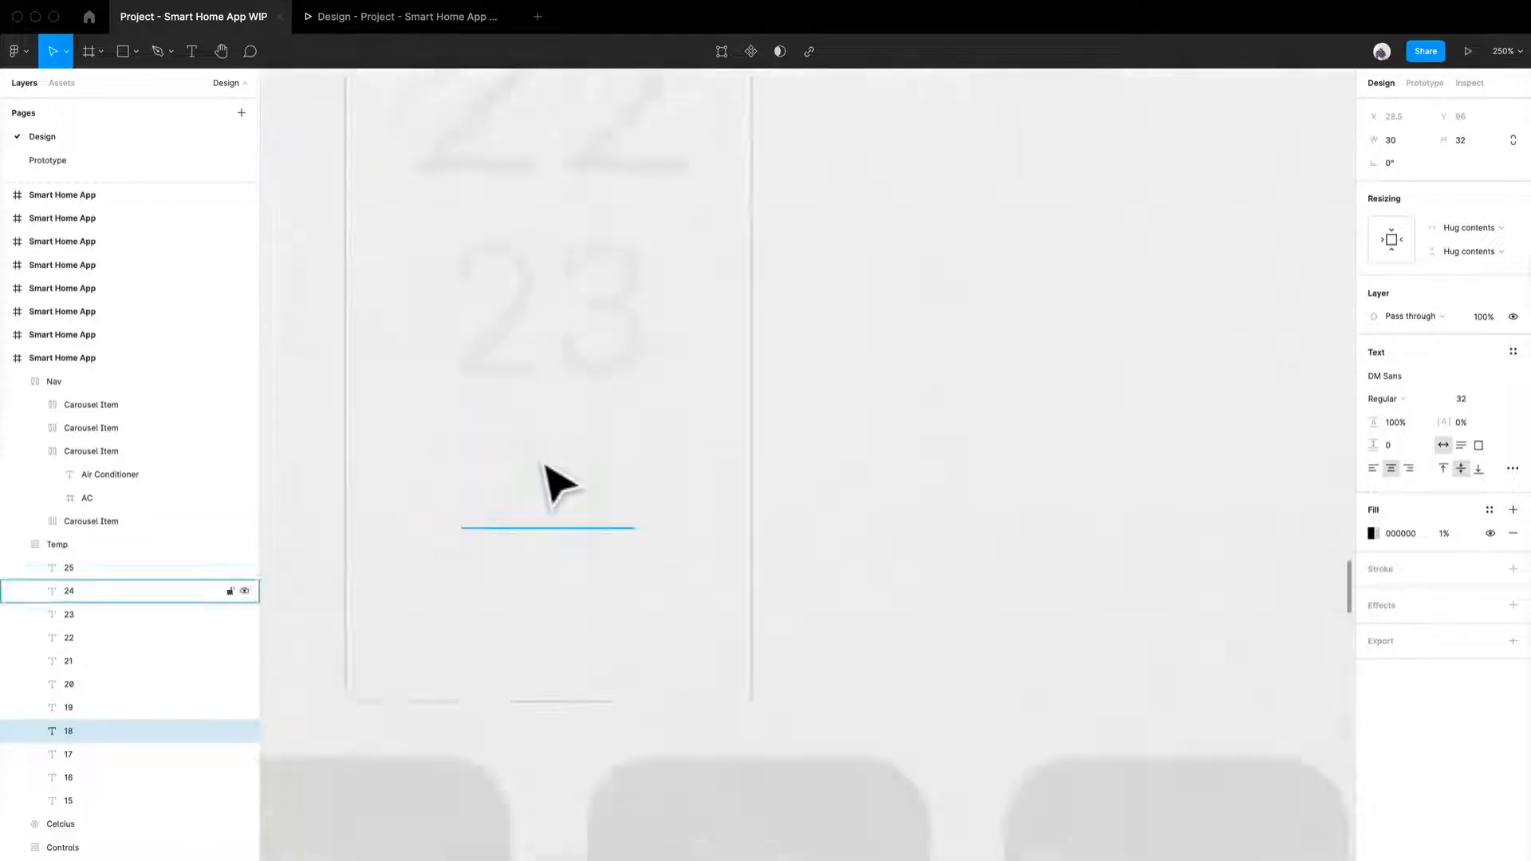
{"action": "scroll", "coordinate": [558, 484], "scroll_direction": "down", "scroll_amount": 5}
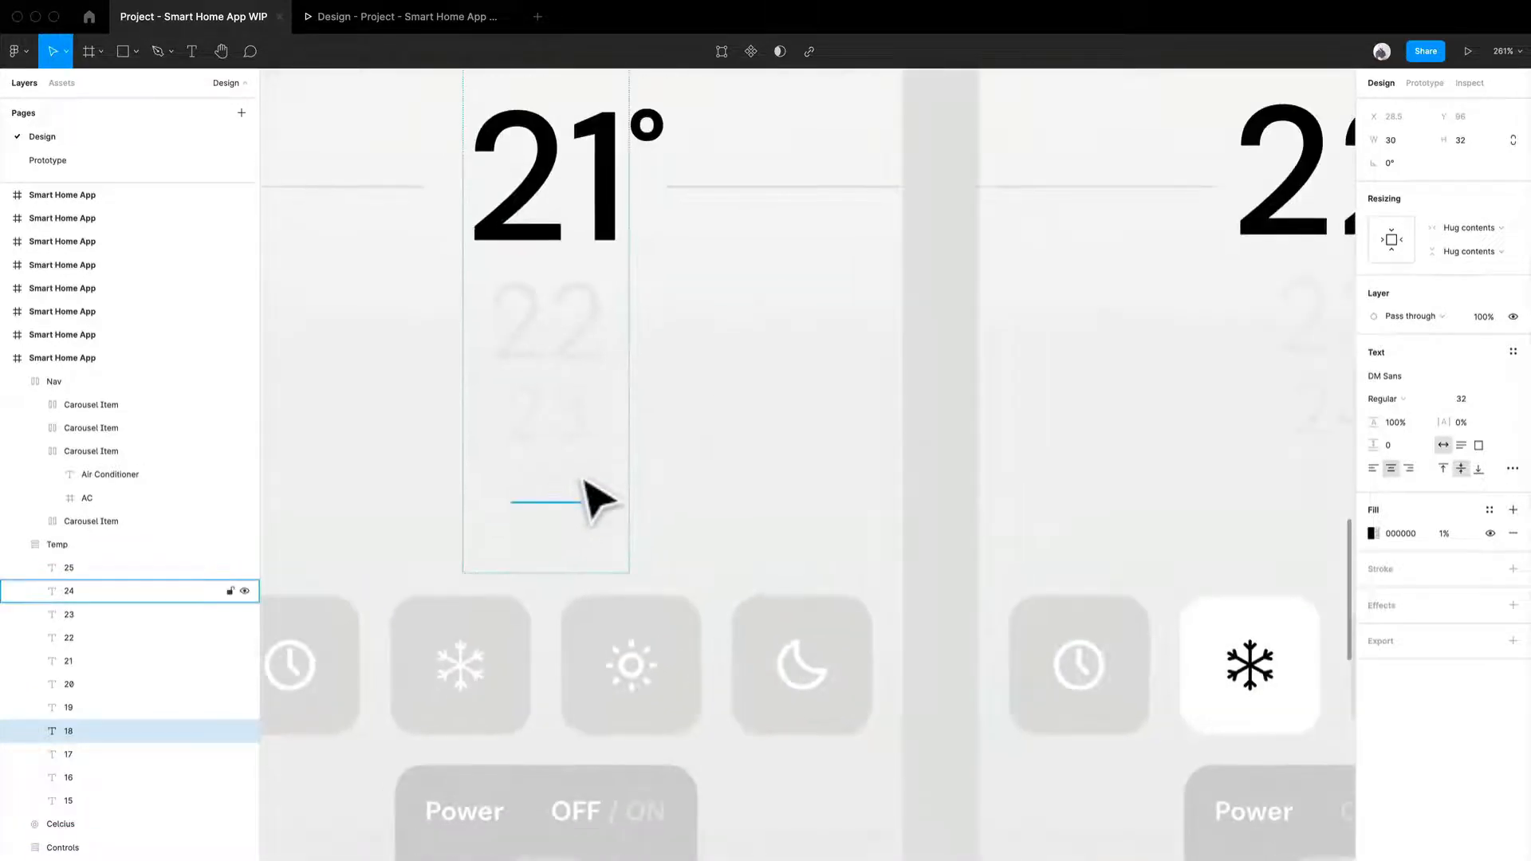
{"action": "scroll", "coordinate": [581, 506], "scroll_direction": "up", "scroll_amount": 3}
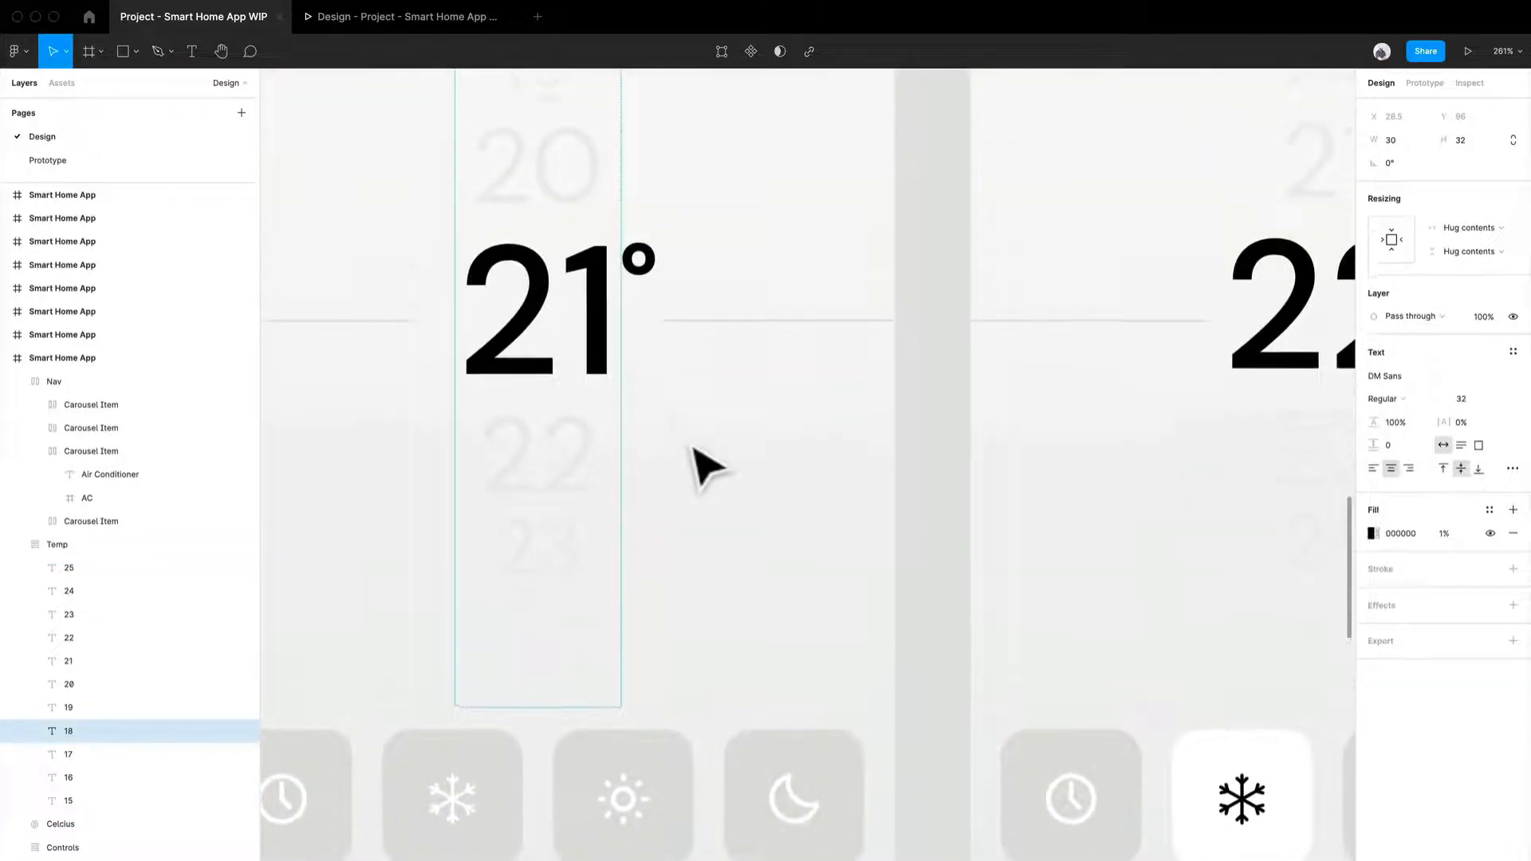
{"action": "scroll", "coordinate": [718, 398], "scroll_direction": "up", "scroll_amount": 4}
{"action": "scroll", "coordinate": [586, 319], "scroll_direction": "up", "scroll_amount": 5}
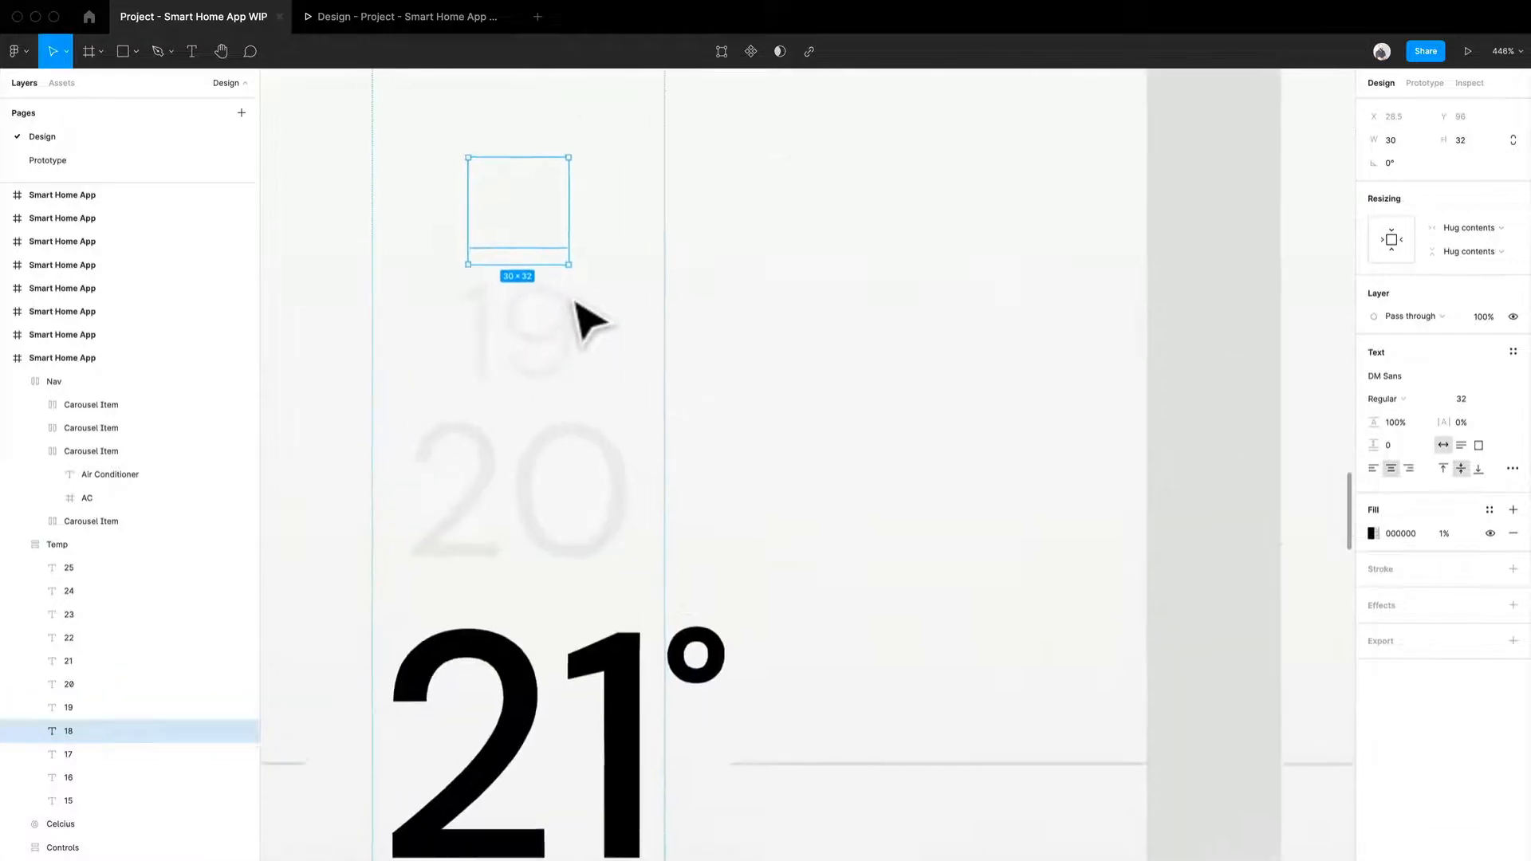
{"action": "scroll", "coordinate": [590, 319], "scroll_direction": "up", "scroll_amount": 2}
Check the outer 17 and 25 text layers at both ends of the Temp stack, including their fill opacity.
{"action": "left_click", "coordinate": [537, 135]}
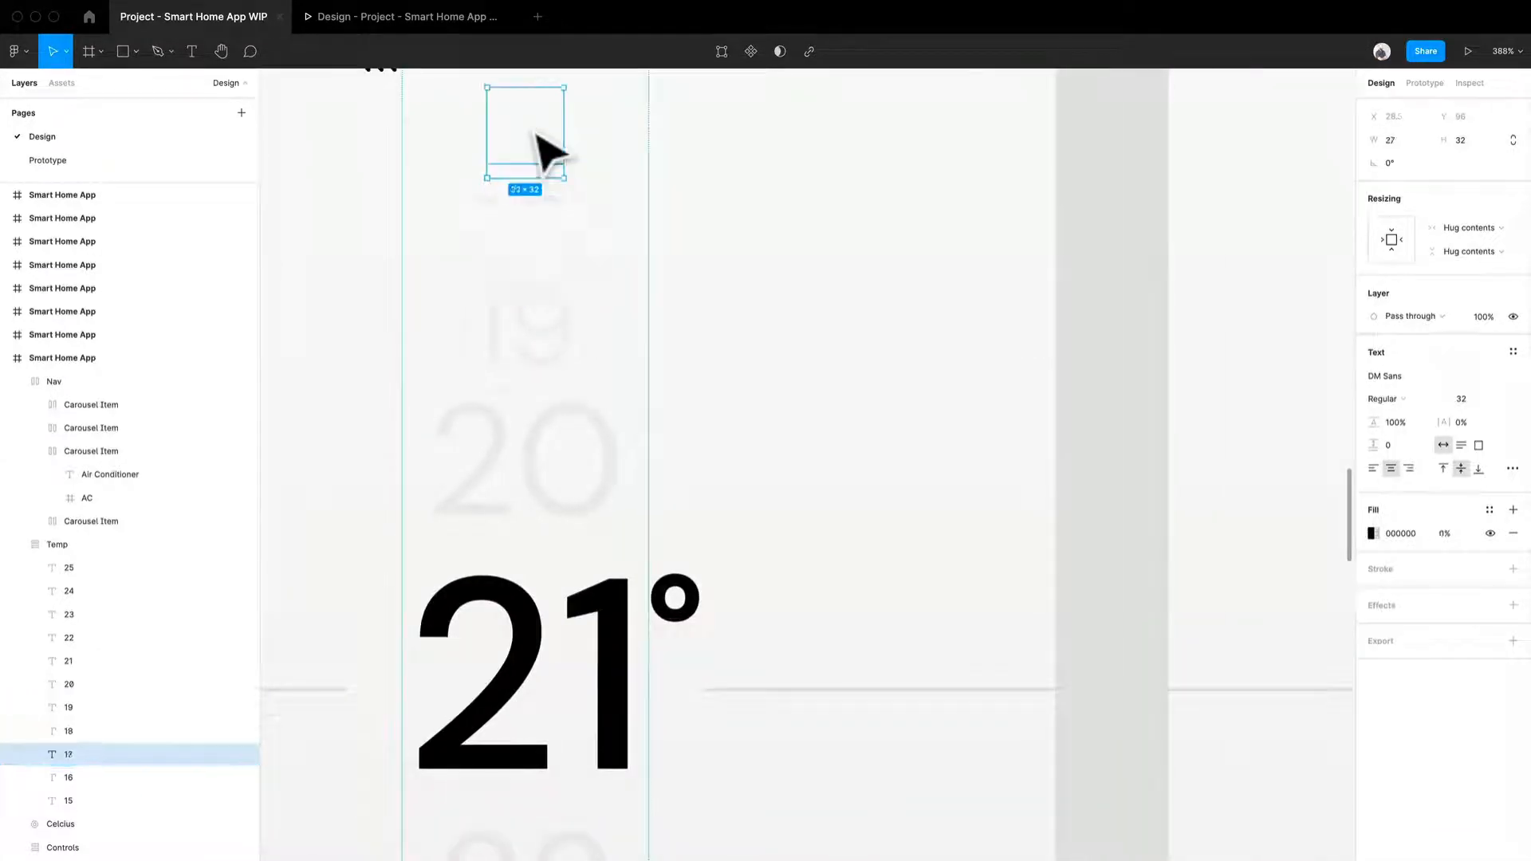
{"action": "scroll", "coordinate": [646, 367], "scroll_direction": "down", "scroll_amount": 5}
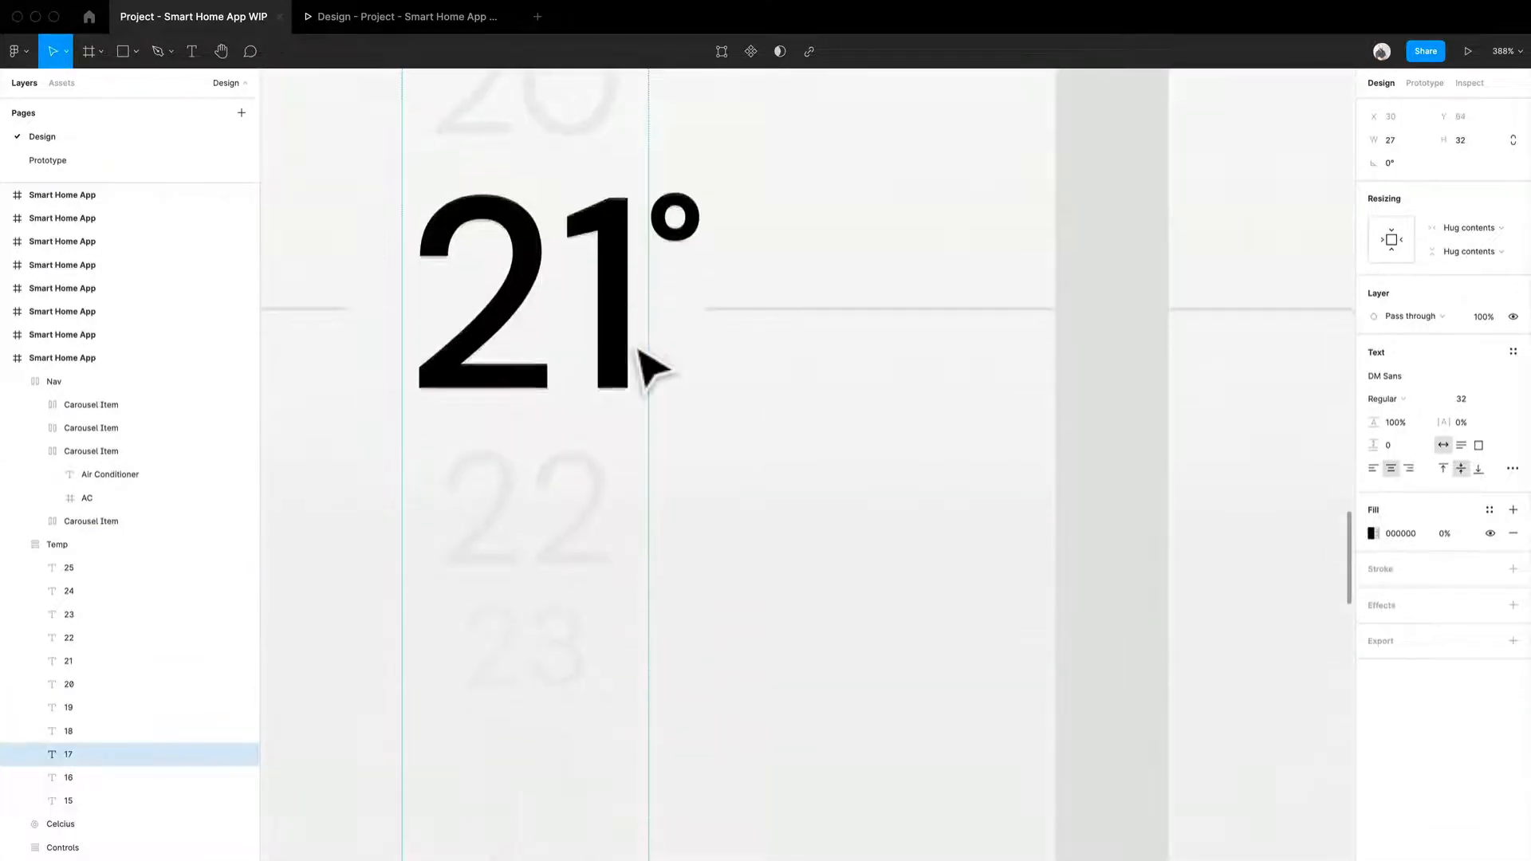
{"action": "scroll", "coordinate": [643, 366], "scroll_direction": "up", "scroll_amount": 10}
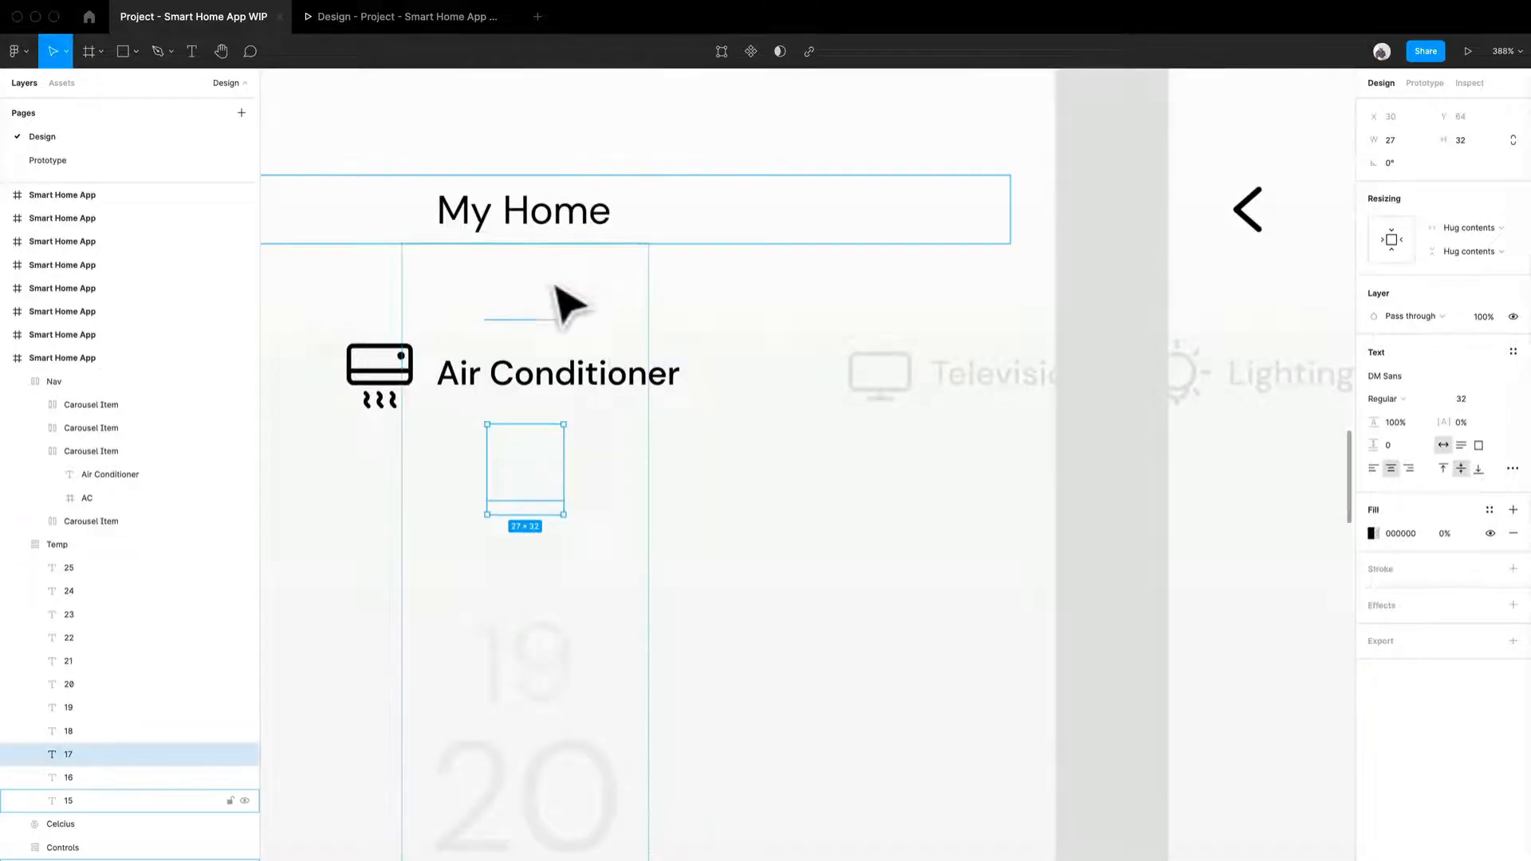
{"action": "scroll", "coordinate": [510, 610], "scroll_direction": "down", "scroll_amount": 5}
{"action": "scroll", "coordinate": [502, 598], "scroll_direction": "down", "scroll_amount": 5}
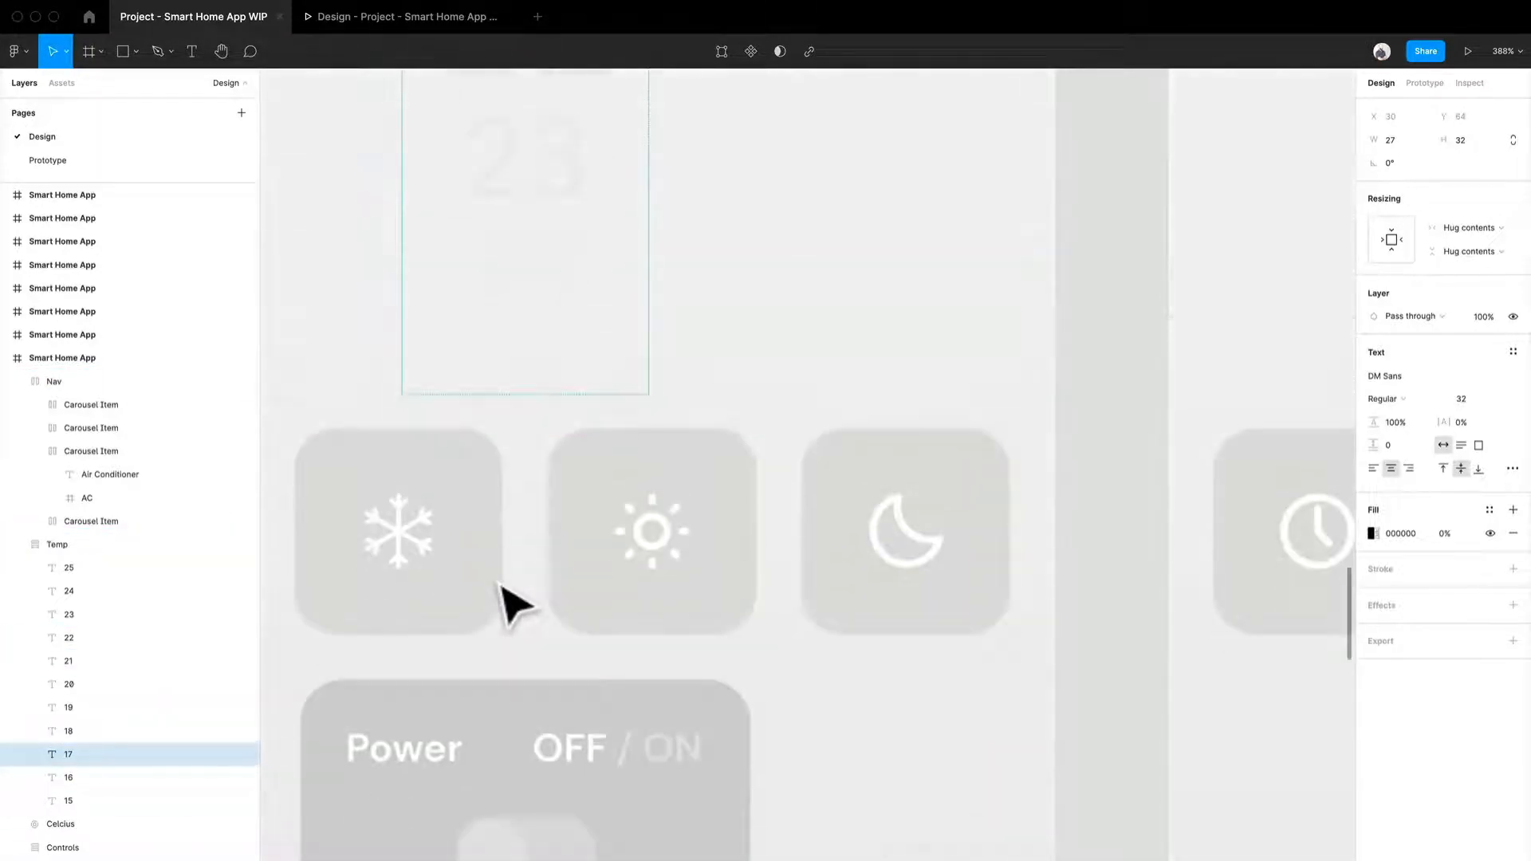
{"action": "left_click", "coordinate": [544, 349]}
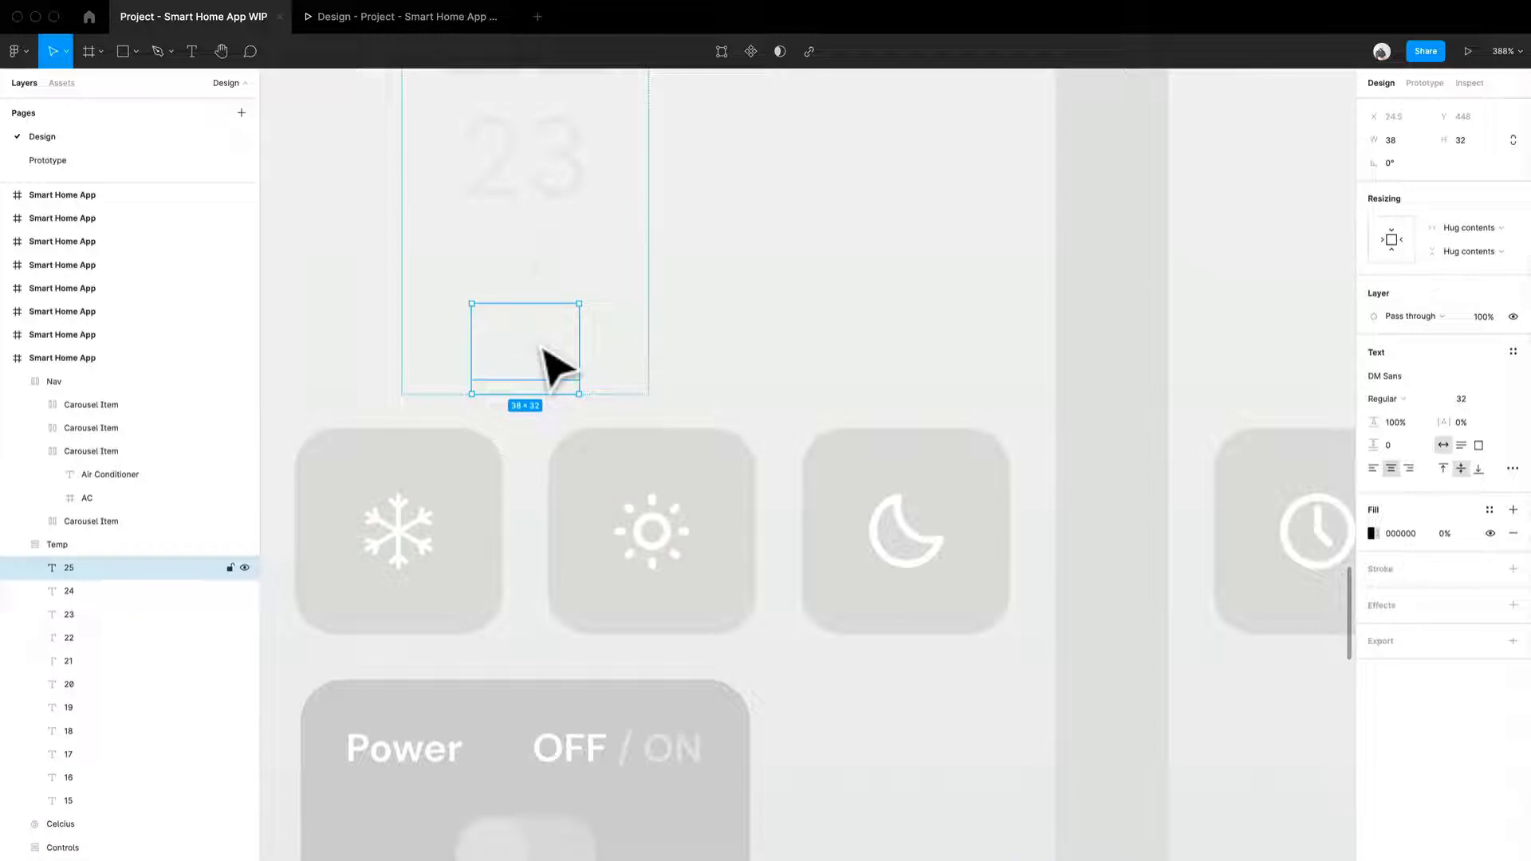
{"action": "scroll", "coordinate": [547, 365], "scroll_direction": "up", "scroll_amount": 5}
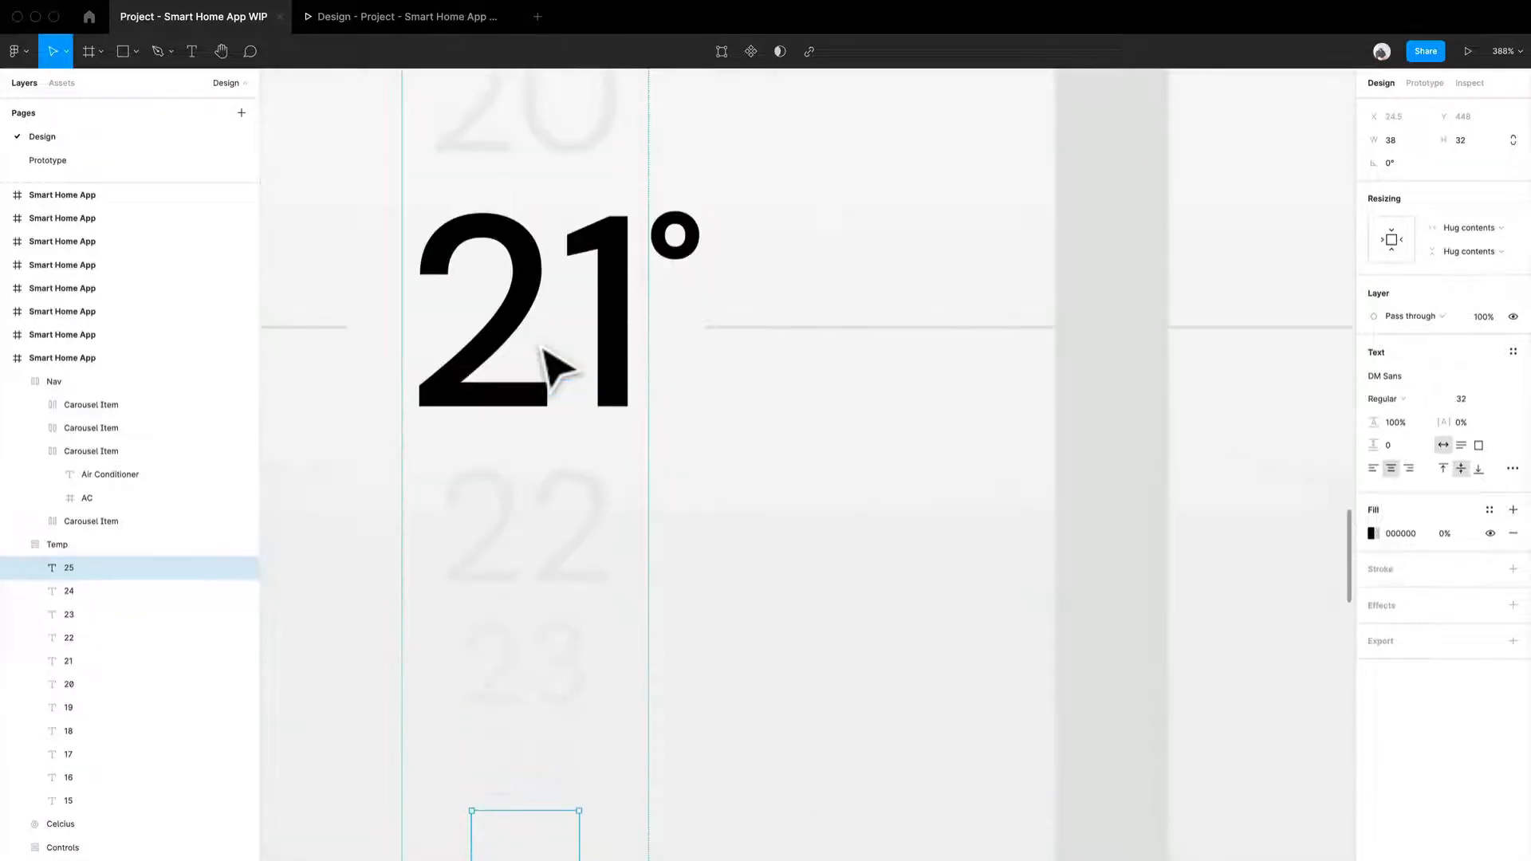
{"action": "scroll", "coordinate": [547, 365], "scroll_direction": "down", "scroll_amount": 2}
{"action": "scroll", "coordinate": [534, 415], "scroll_direction": "up", "scroll_amount": 2}
{"action": "scroll", "coordinate": [530, 444], "scroll_direction": "down", "scroll_amount": 3}
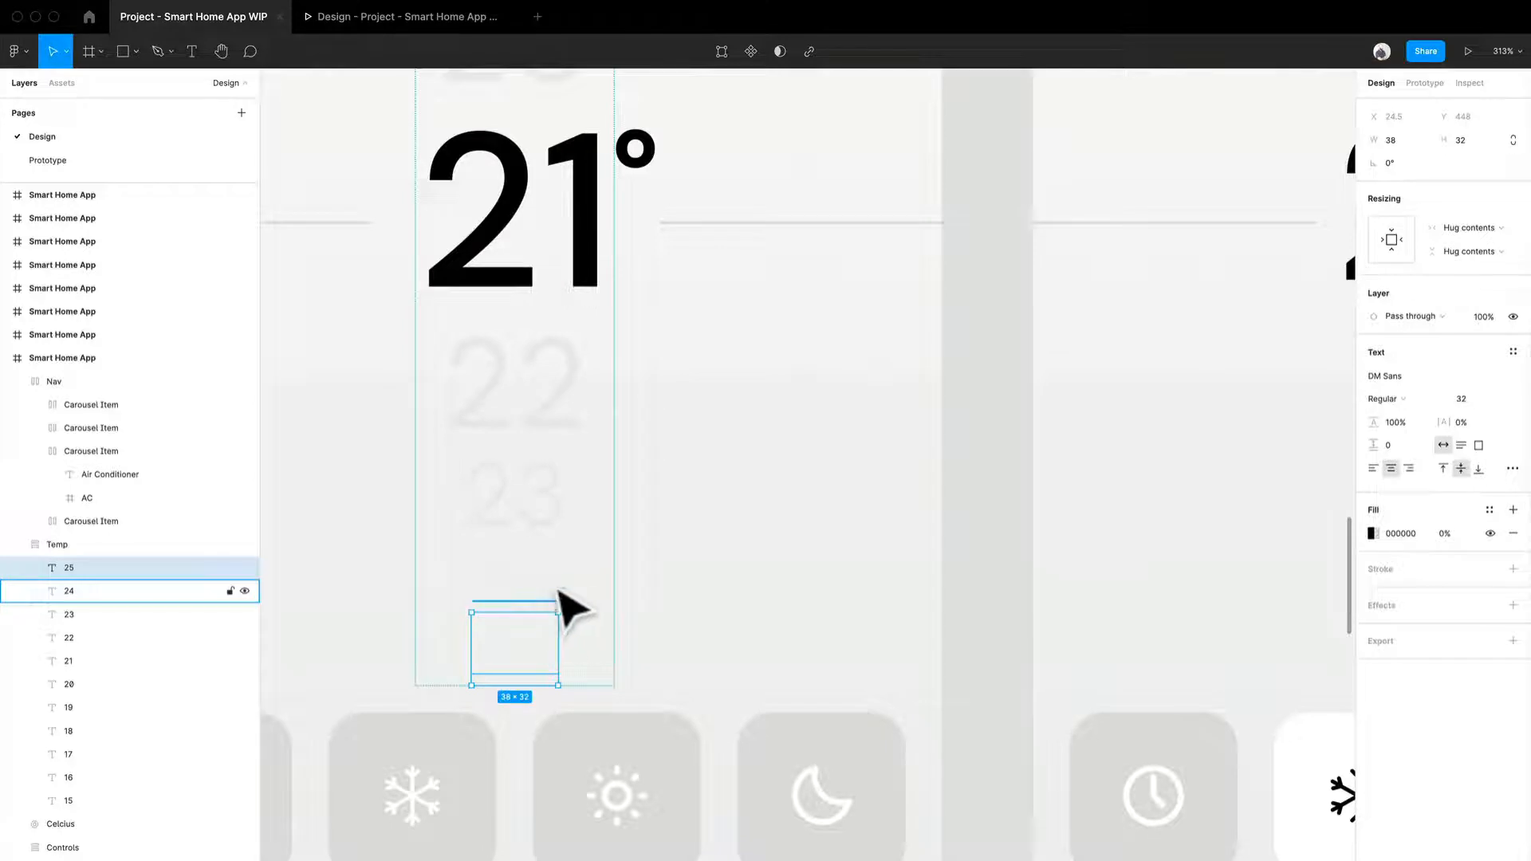
{"action": "scroll", "coordinate": [570, 610], "scroll_direction": "up", "scroll_amount": 6}
{"action": "scroll", "coordinate": [534, 365], "scroll_direction": "up", "scroll_amount": 5}
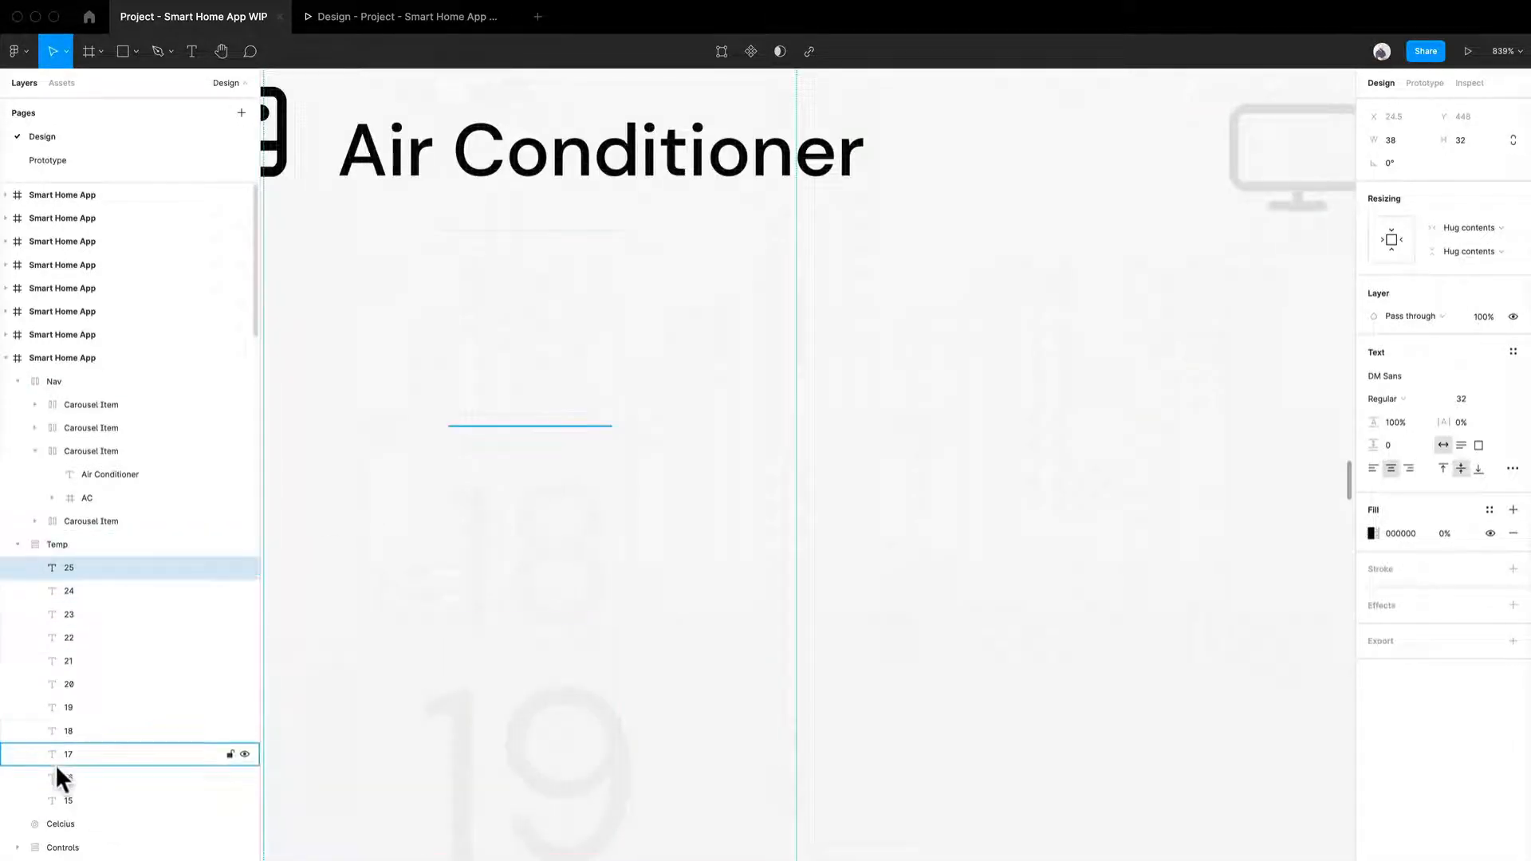
Compare the size and fill opacity of the 16, 17 and 18 text layers in the Temp stack.
{"action": "left_click", "coordinate": [74, 793]}
{"action": "left_click", "coordinate": [77, 778]}
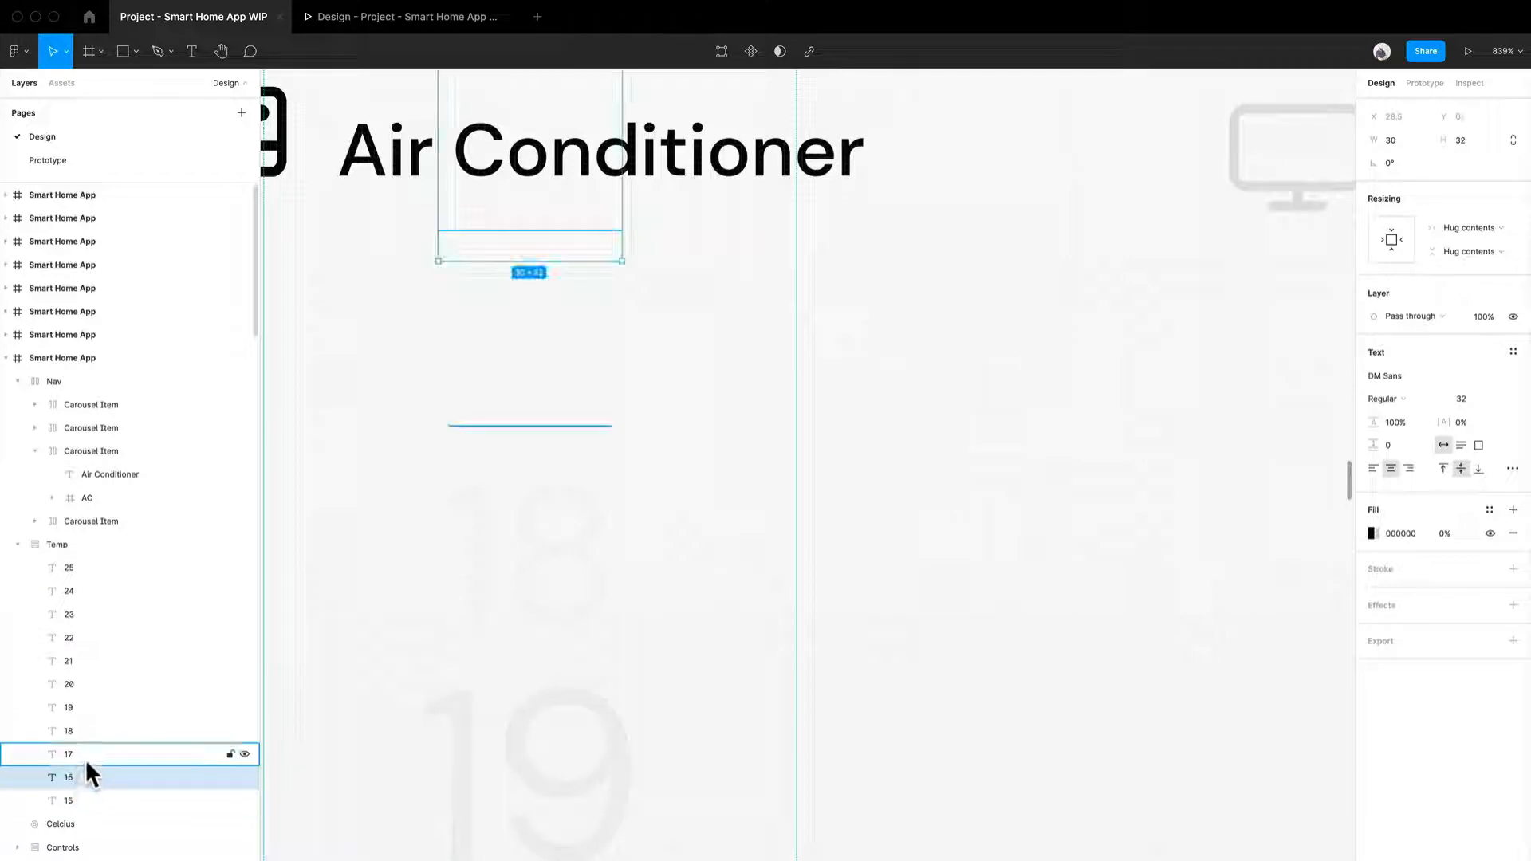
{"action": "left_click", "coordinate": [85, 759]}
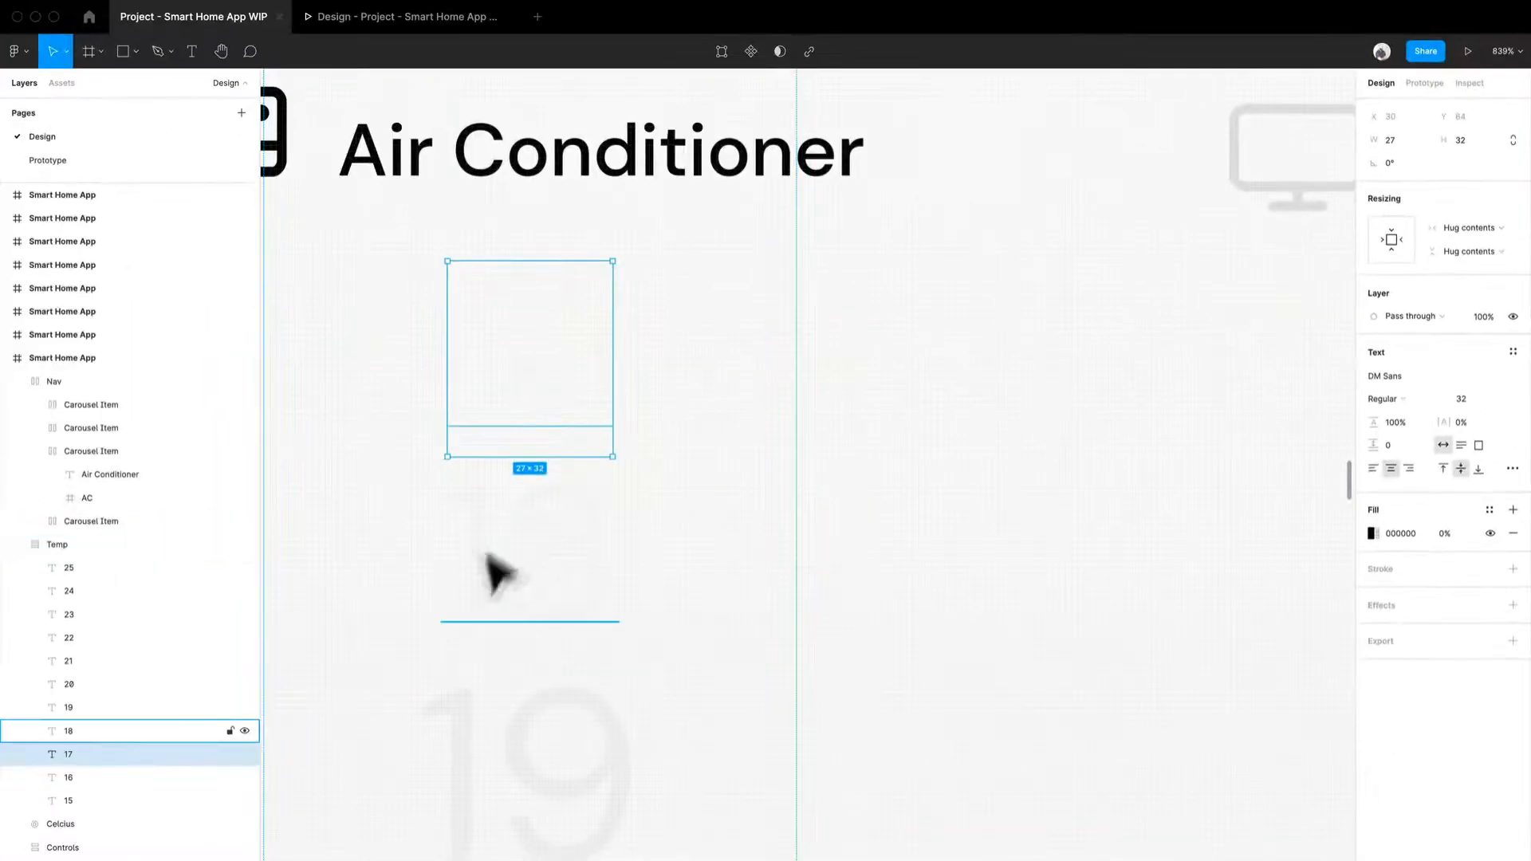
{"action": "left_click", "coordinate": [464, 581]}
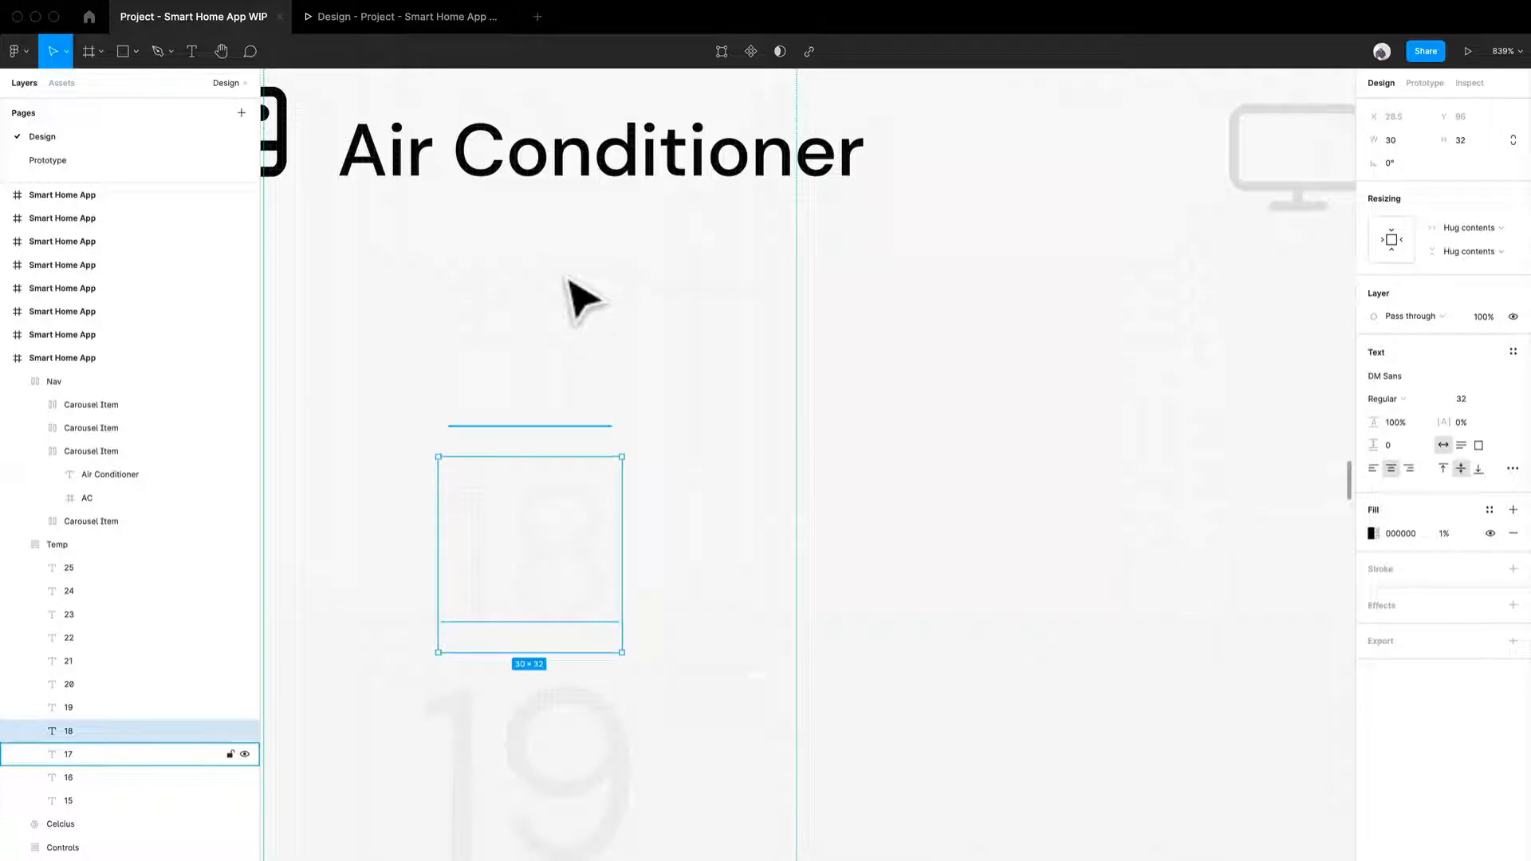
{"action": "left_click", "coordinate": [576, 335]}
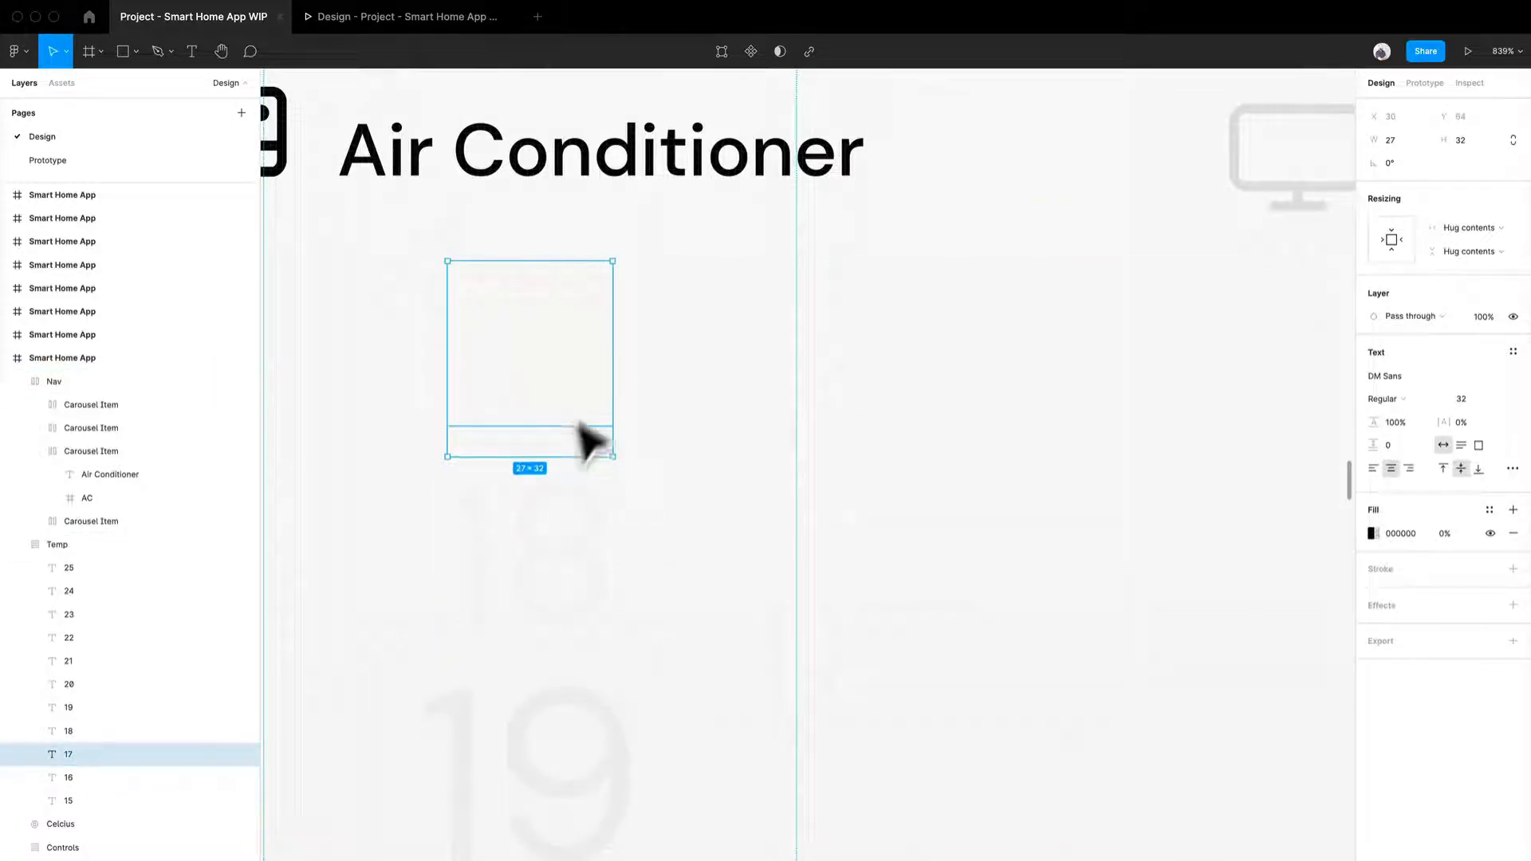
{"action": "left_click", "coordinate": [542, 568]}
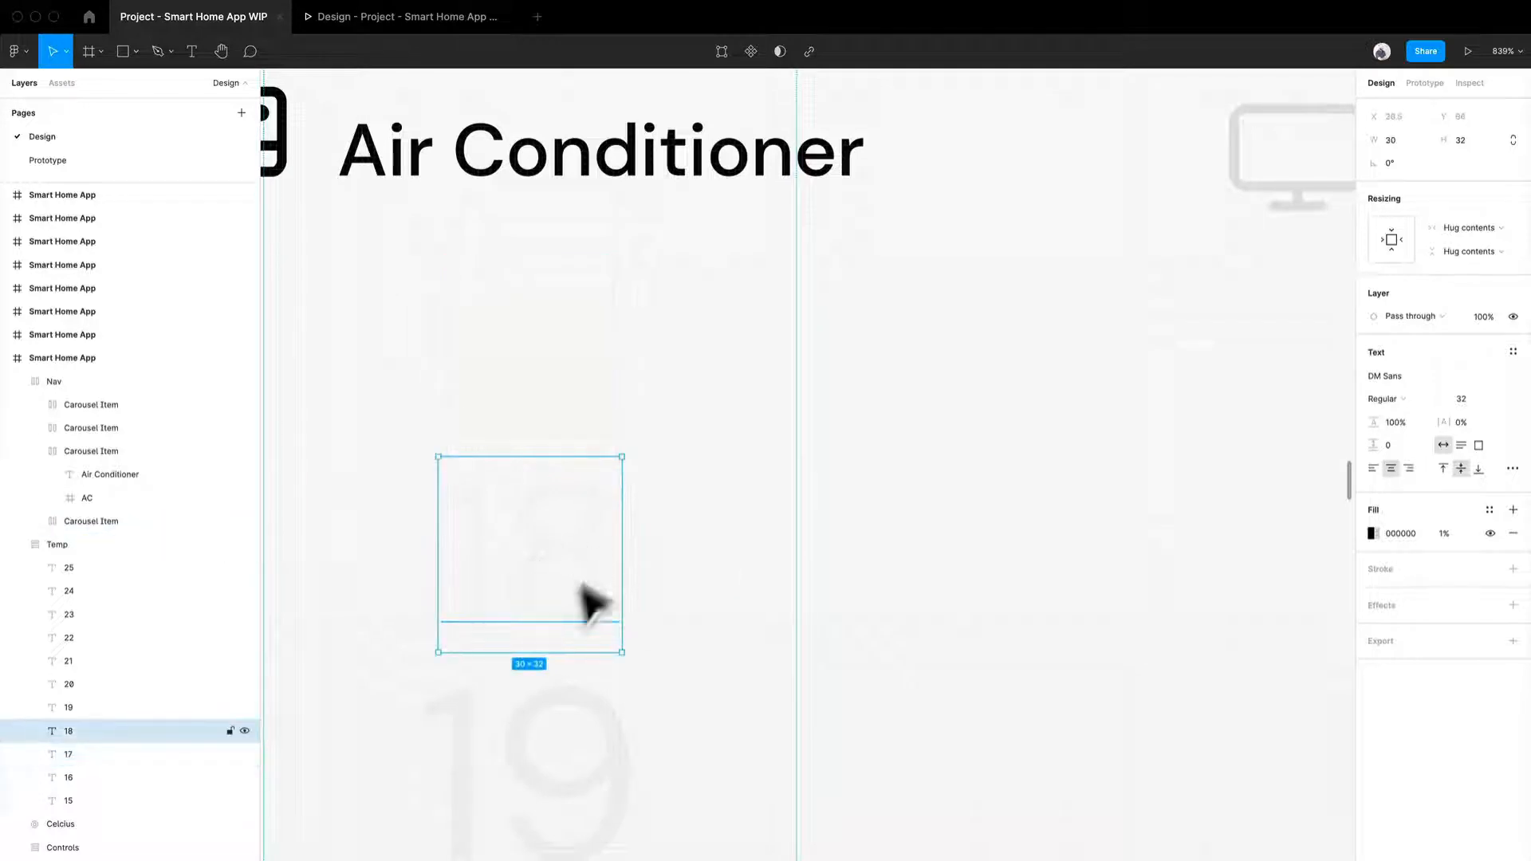
Compare the Temp stacks across the row of Air Conditioner screens, from the 21° screen through to the 19° screen.
{"action": "scroll", "coordinate": [528, 582], "scroll_direction": "down", "scroll_amount": 3}
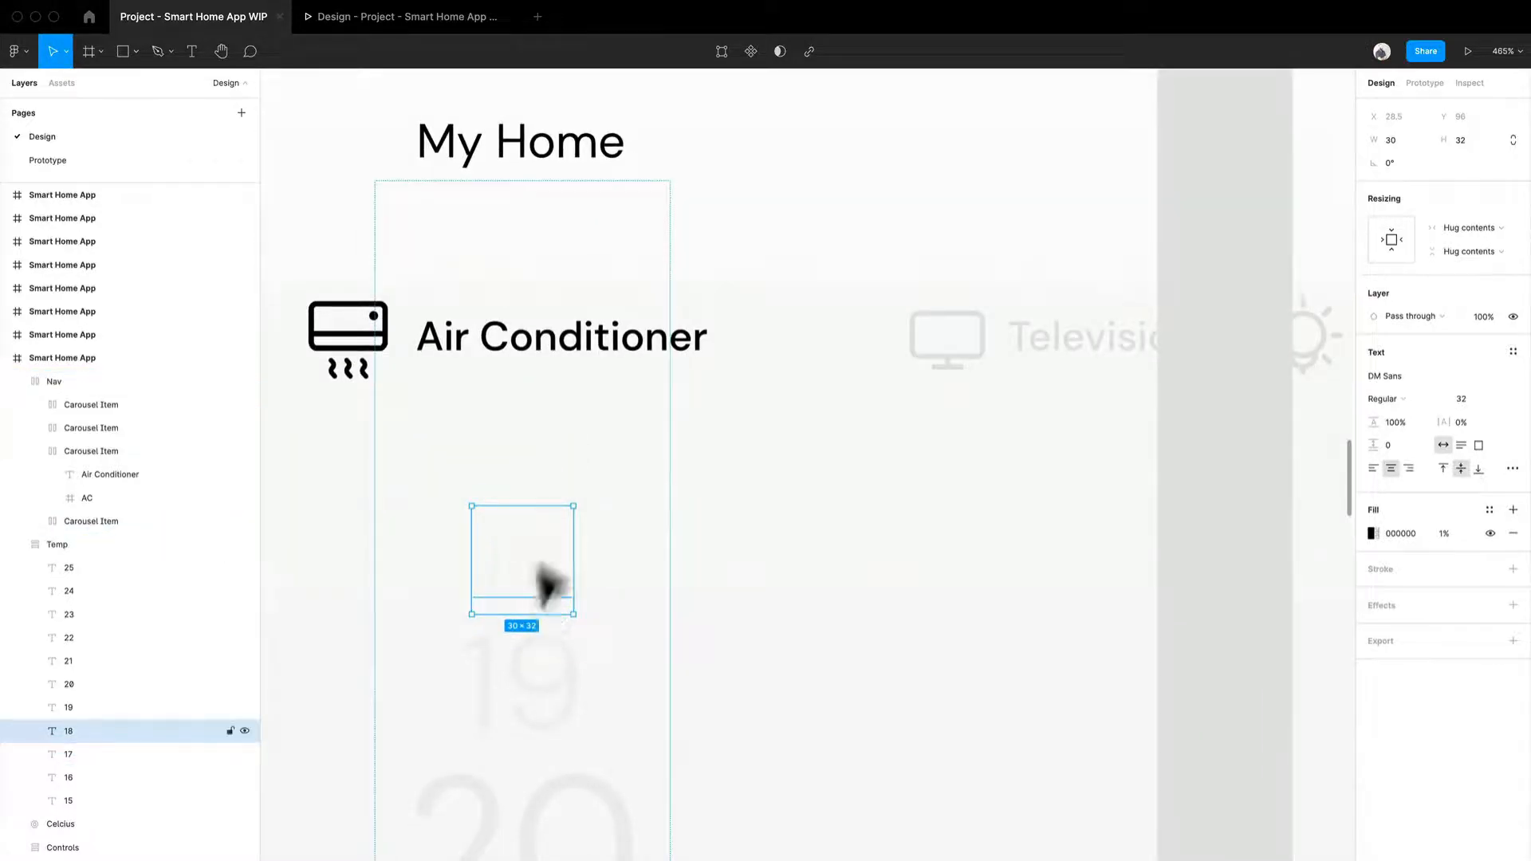
{"action": "scroll", "coordinate": [498, 654], "scroll_direction": "down", "scroll_amount": 5}
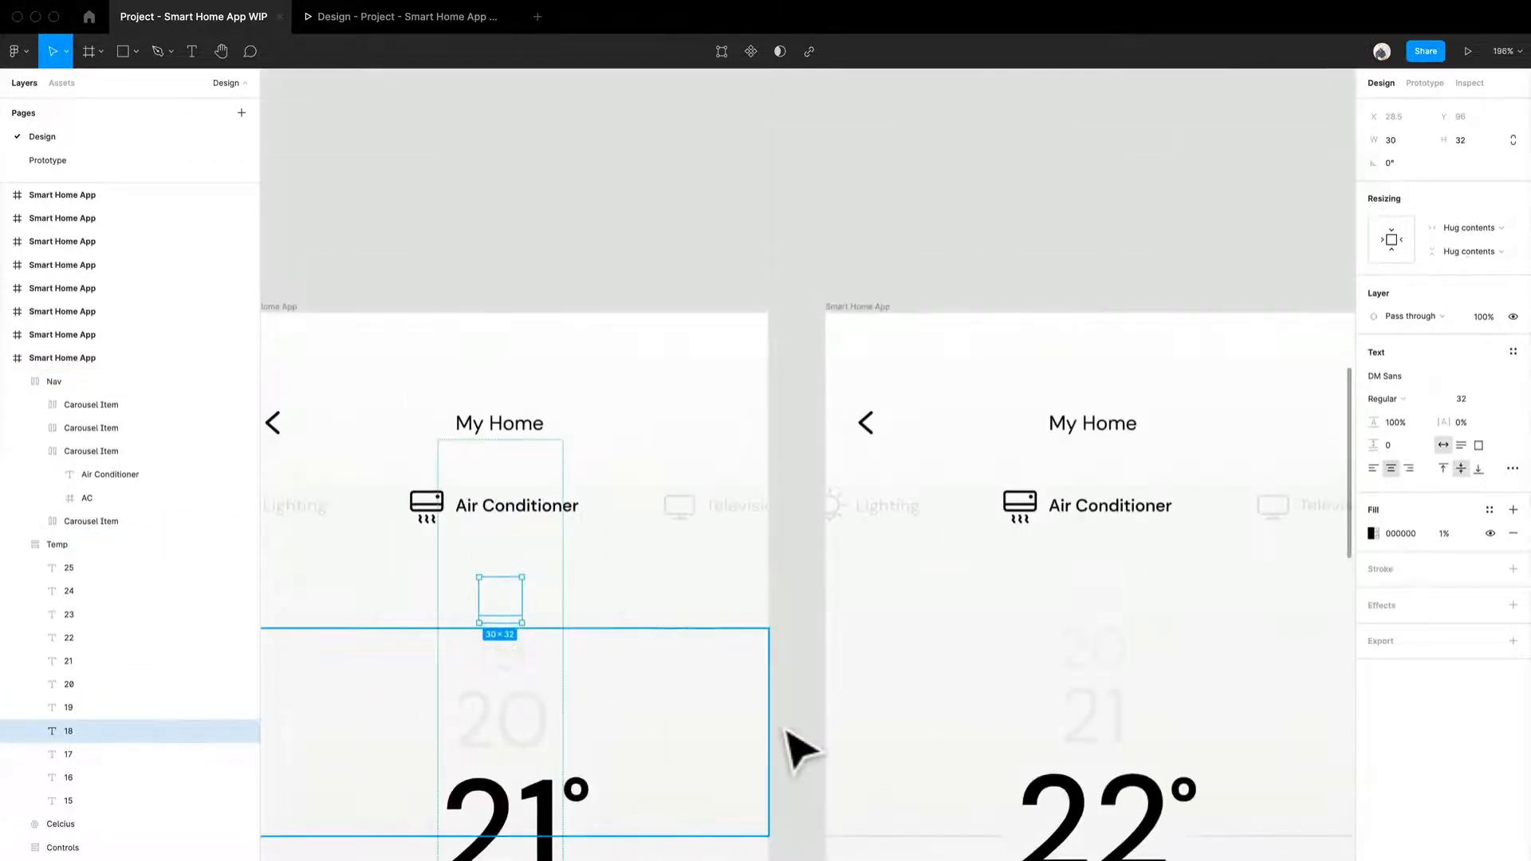
{"action": "left_click_drag", "start_coordinate": [793, 745], "coordinate": [694, 614]}
{"action": "scroll", "coordinate": [922, 581], "scroll_direction": "down", "scroll_amount": 4}
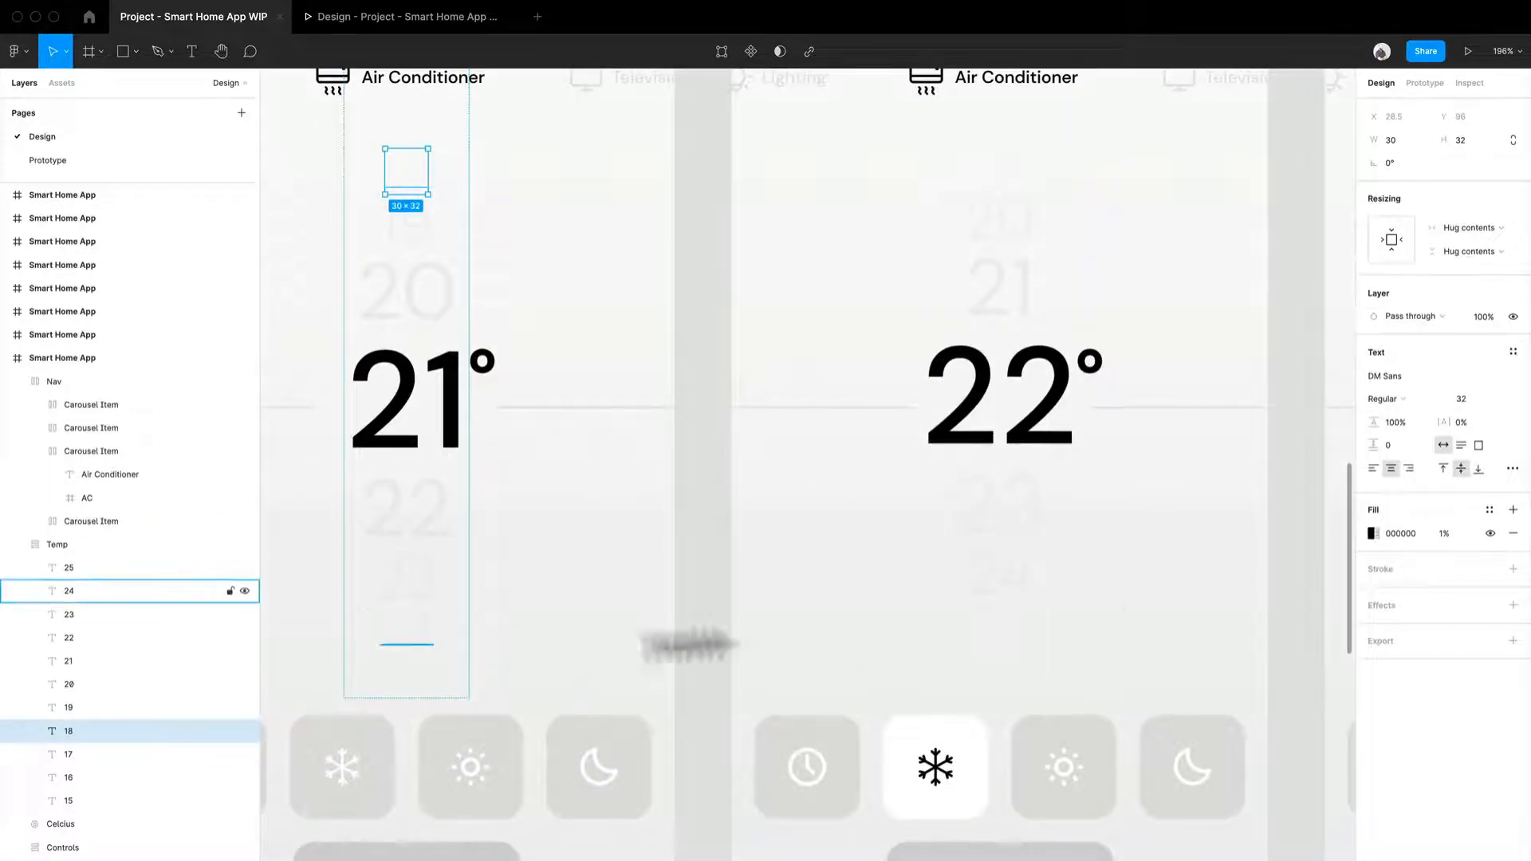
{"action": "left_click_drag", "start_coordinate": [1275, 574], "coordinate": [510, 522]}
{"action": "scroll", "coordinate": [1110, 495], "scroll_direction": "down", "scroll_amount": 5}
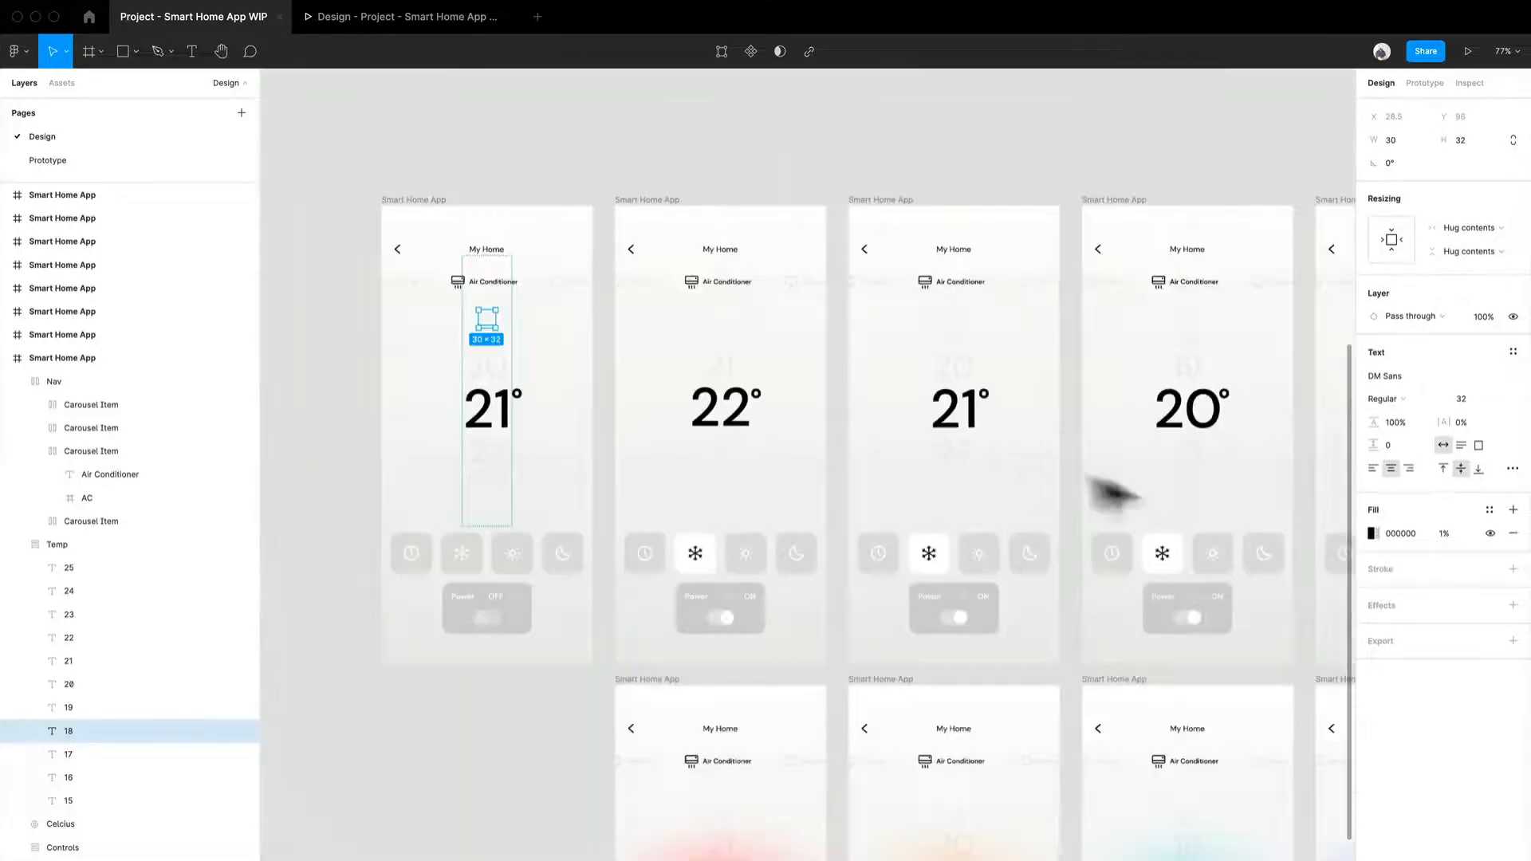
{"action": "scroll", "coordinate": [810, 495], "scroll_direction": "right", "scroll_amount": 2}
{"action": "scroll", "coordinate": [885, 466], "scroll_direction": "up", "scroll_amount": 3}
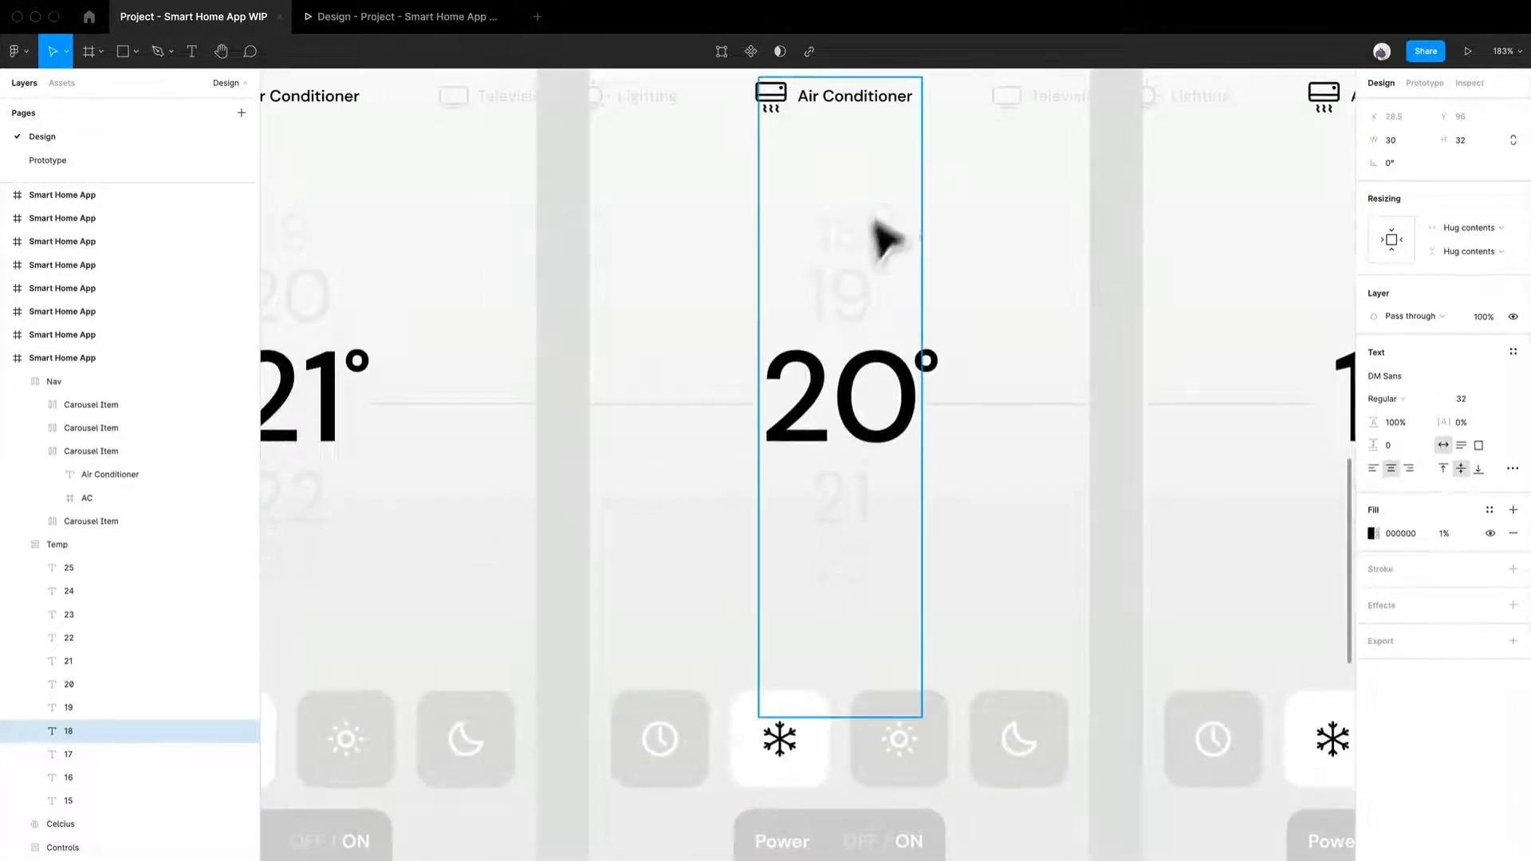
{"action": "scroll", "coordinate": [717, 399], "scroll_direction": "down", "scroll_amount": 4}
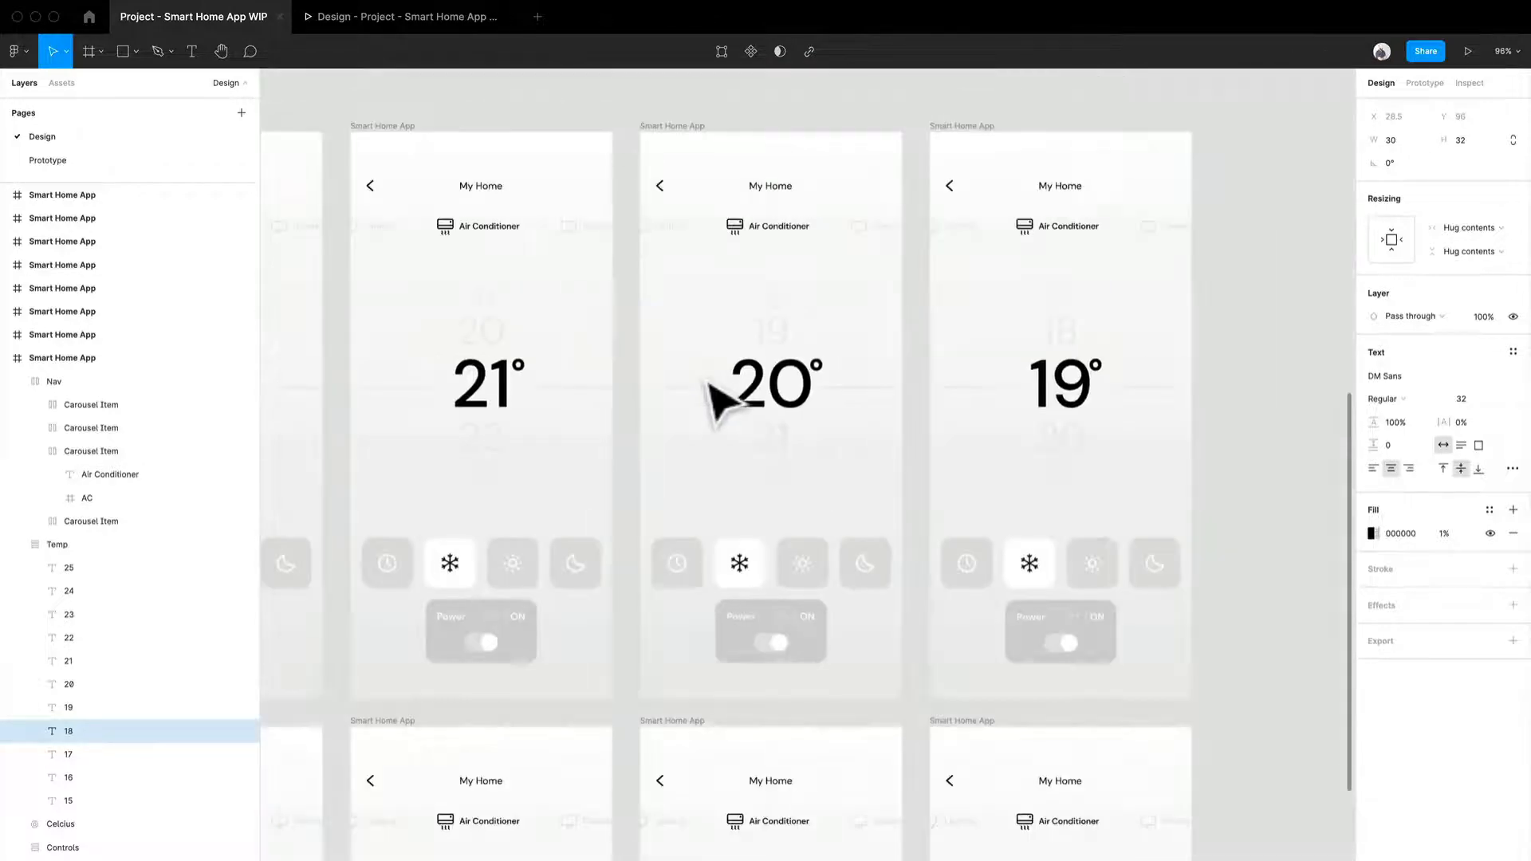
{"action": "scroll", "coordinate": [649, 444], "scroll_direction": "right", "scroll_amount": 3}
{"action": "scroll", "coordinate": [818, 391], "scroll_direction": "up", "scroll_amount": 2}
{"action": "scroll", "coordinate": [813, 335], "scroll_direction": "up", "scroll_amount": 2}
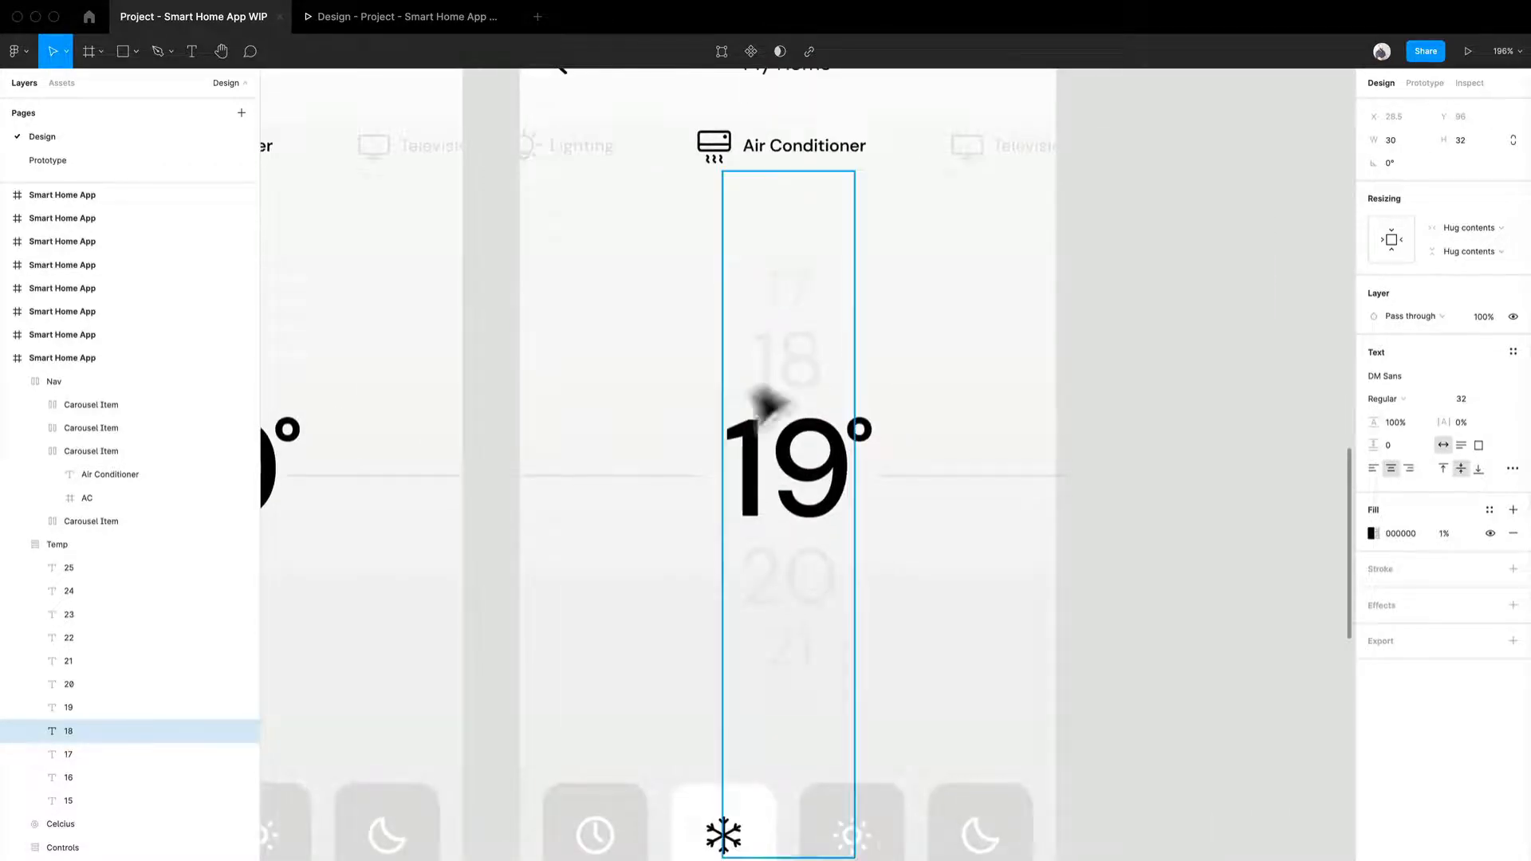
Return to the first 21° Air Conditioner screen, inspect its Temp stack against the neighbouring 22° screen, and collapse the stack's layers.
{"action": "scroll", "coordinate": [758, 403], "scroll_direction": "down", "scroll_amount": 3}
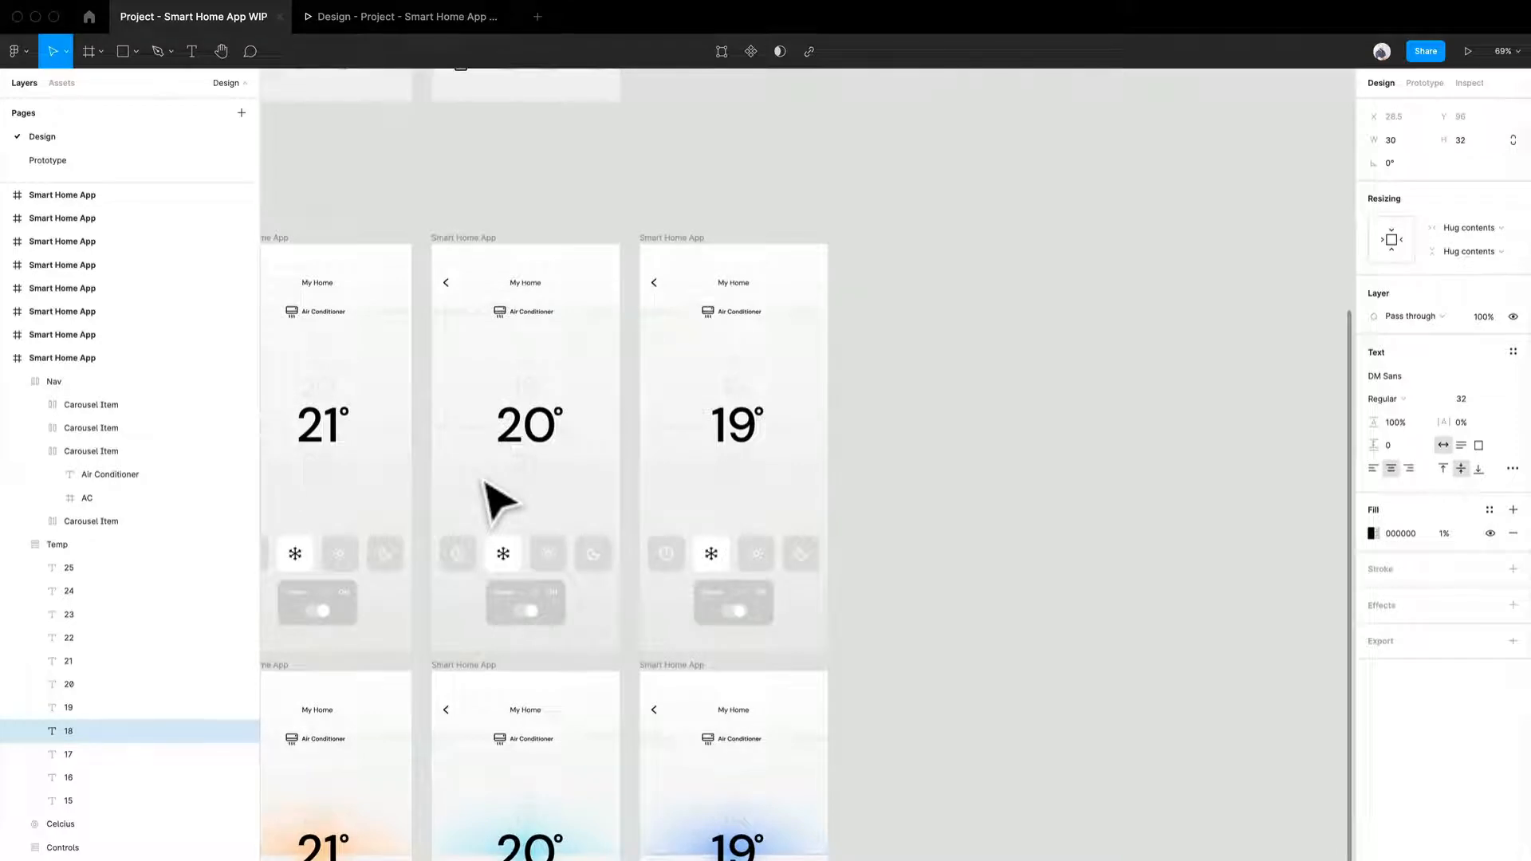
{"action": "scroll", "coordinate": [494, 503], "scroll_direction": "down", "scroll_amount": 1}
{"action": "left_click_drag", "start_coordinate": [444, 495], "coordinate": [765, 489]}
{"action": "scroll", "coordinate": [505, 496], "scroll_direction": "left", "scroll_amount": 3}
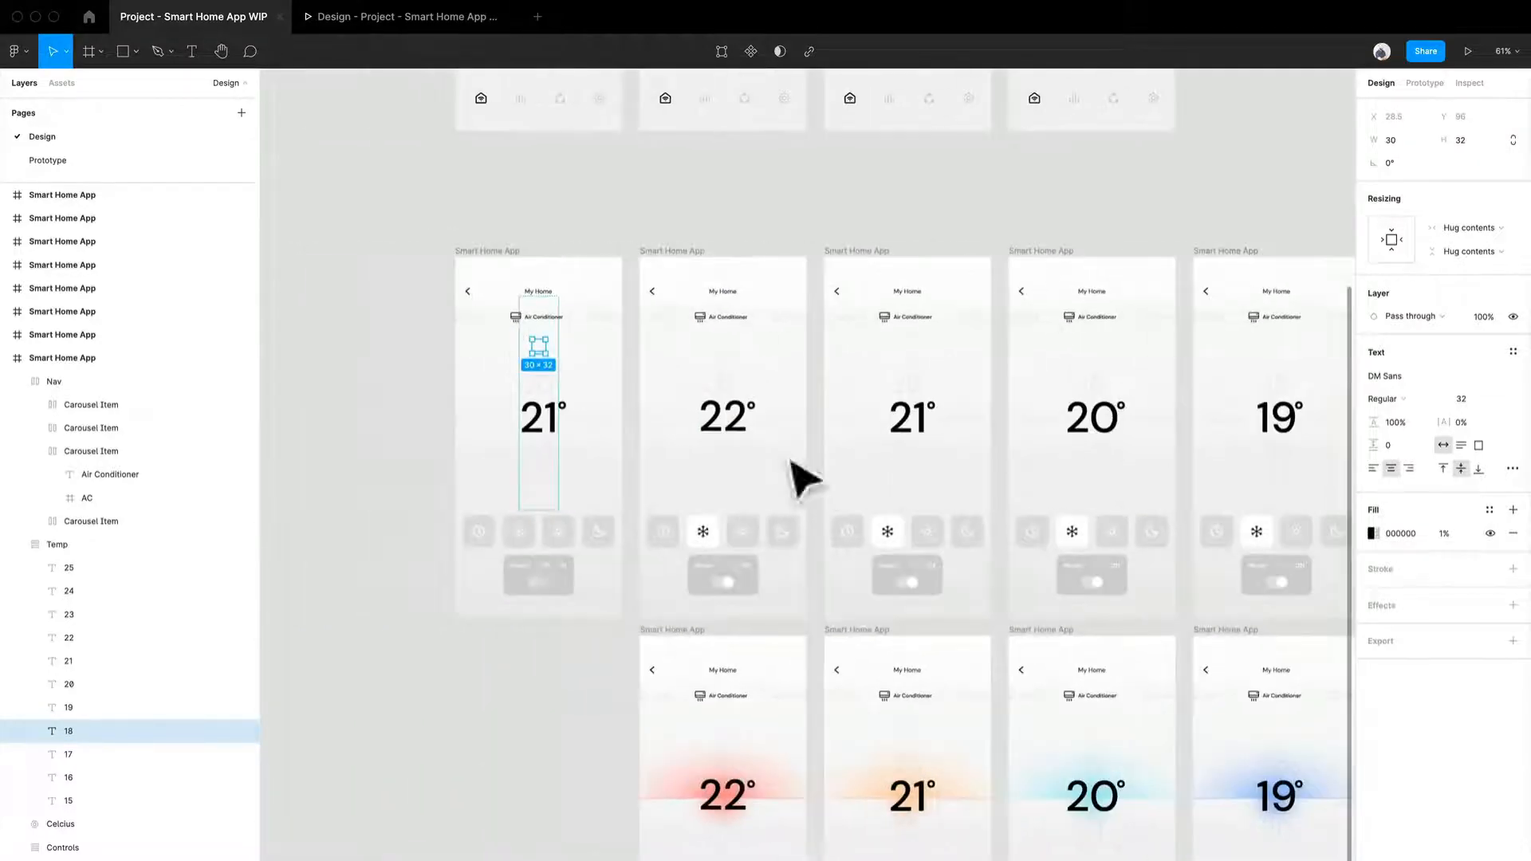
{"action": "left_click", "coordinate": [94, 548]}
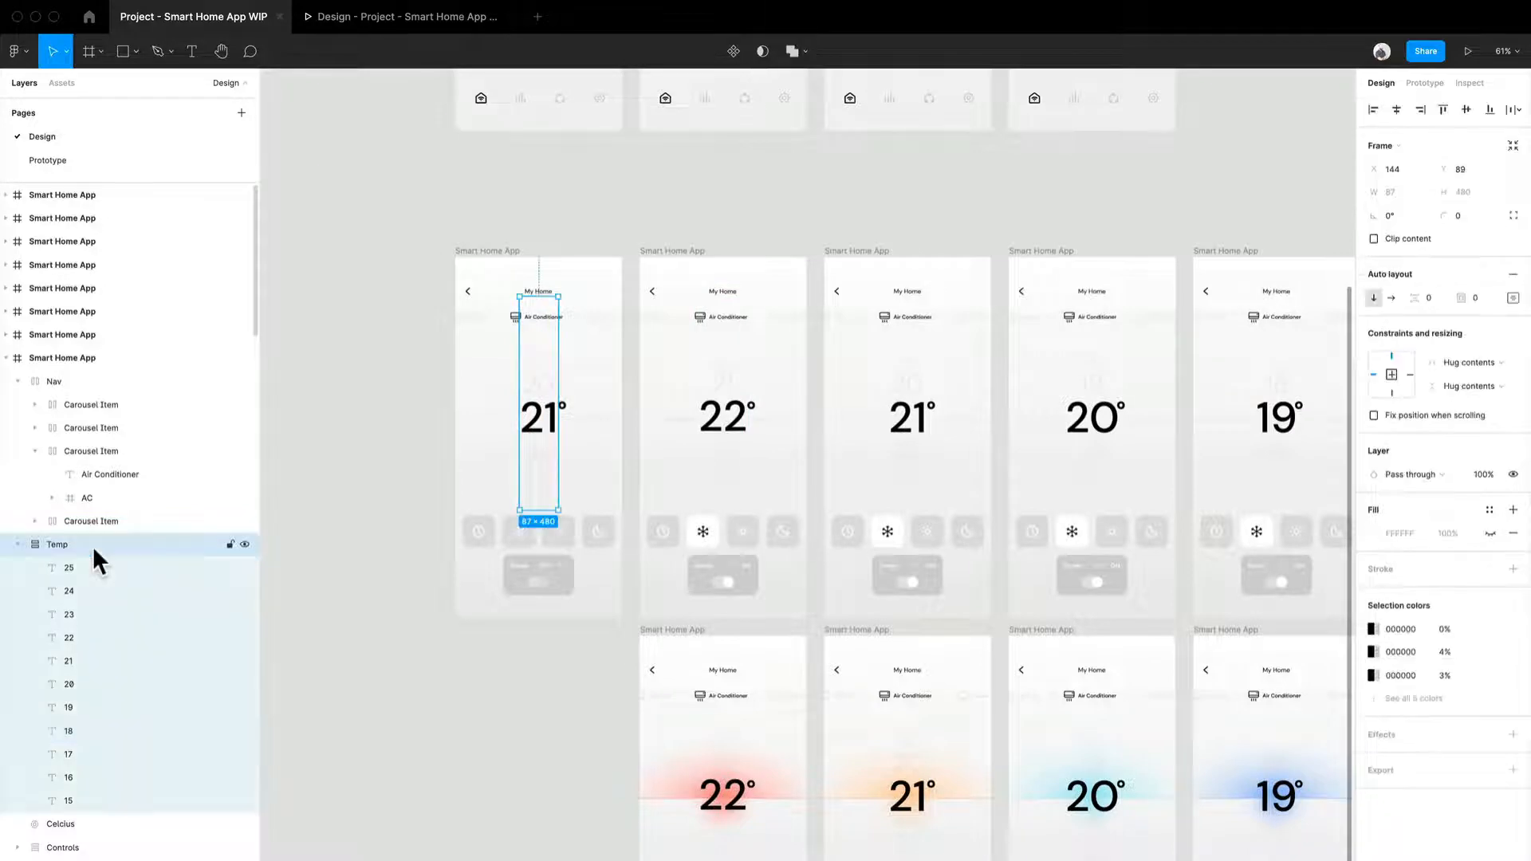
{"action": "scroll", "coordinate": [607, 448], "scroll_direction": "up", "scroll_amount": 5}
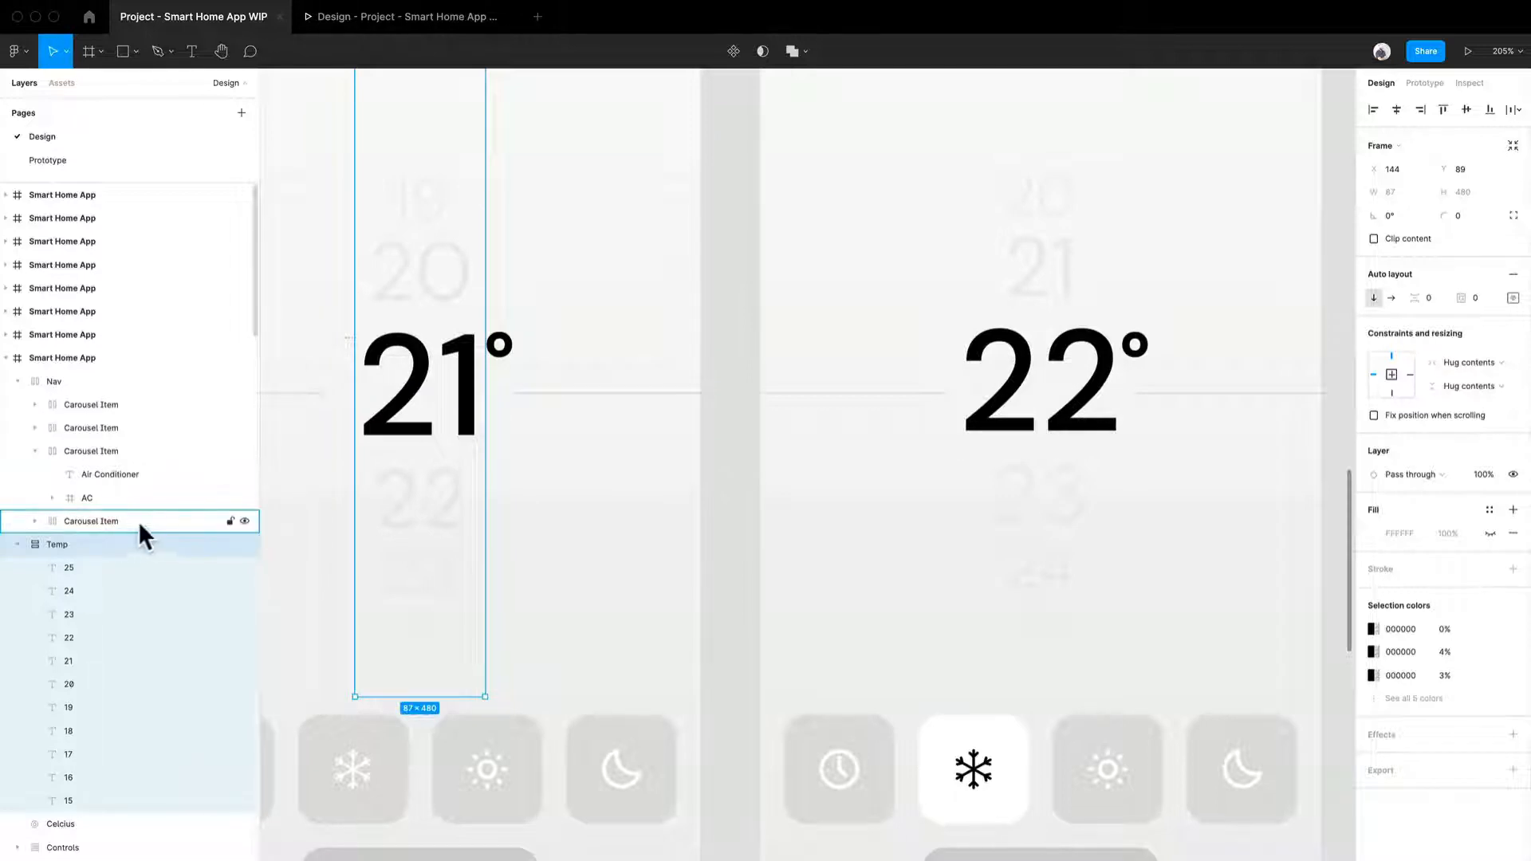
{"action": "left_click", "coordinate": [19, 544]}
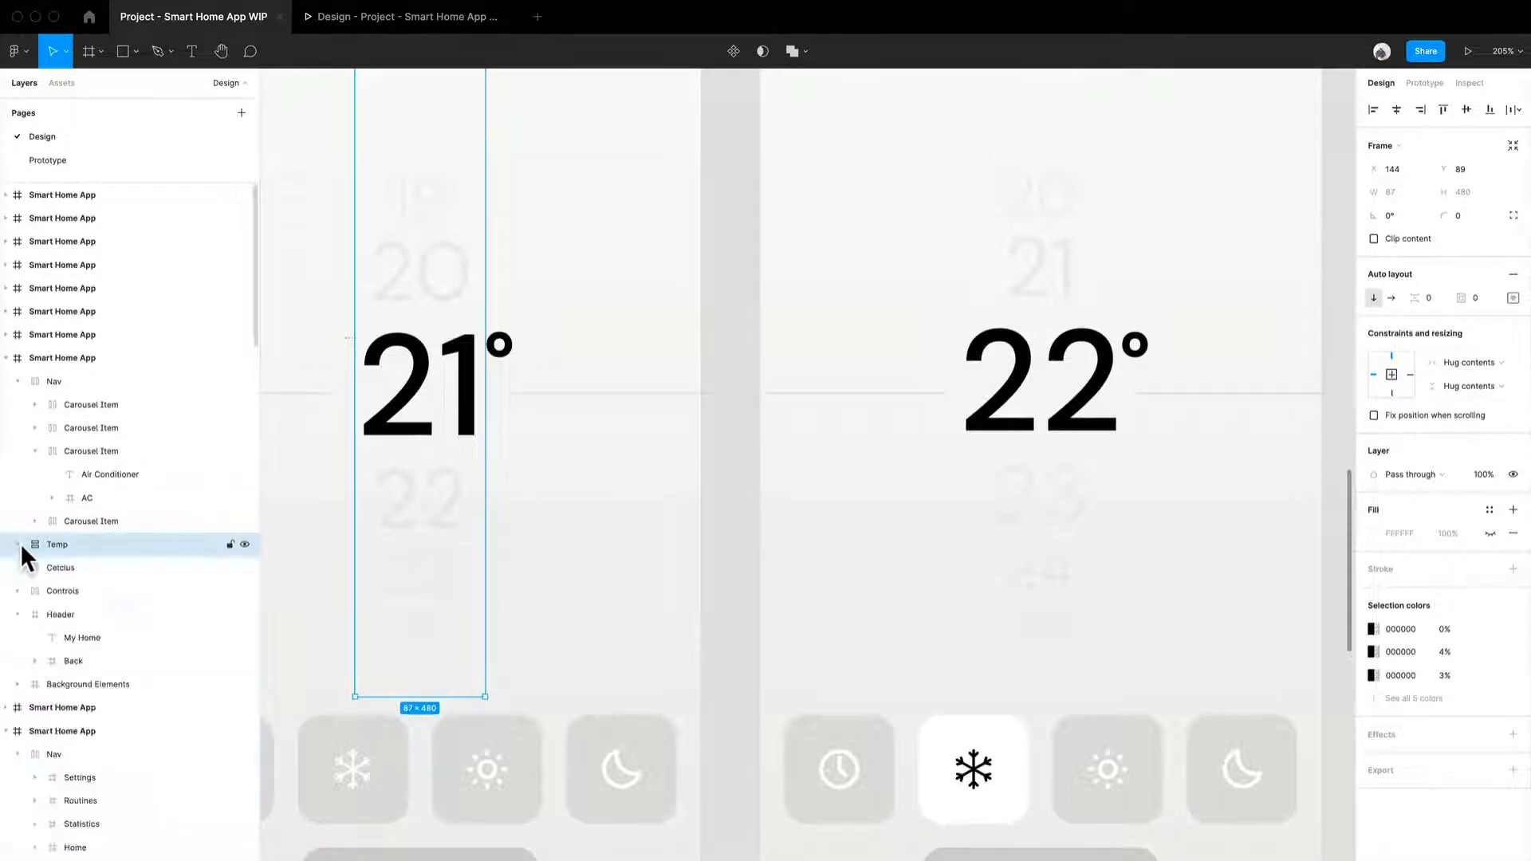
Examine the Celcius degree symbol beside the large number on the first 21° screen and its position relative to the Temp stack.
{"action": "left_click", "coordinate": [518, 362]}
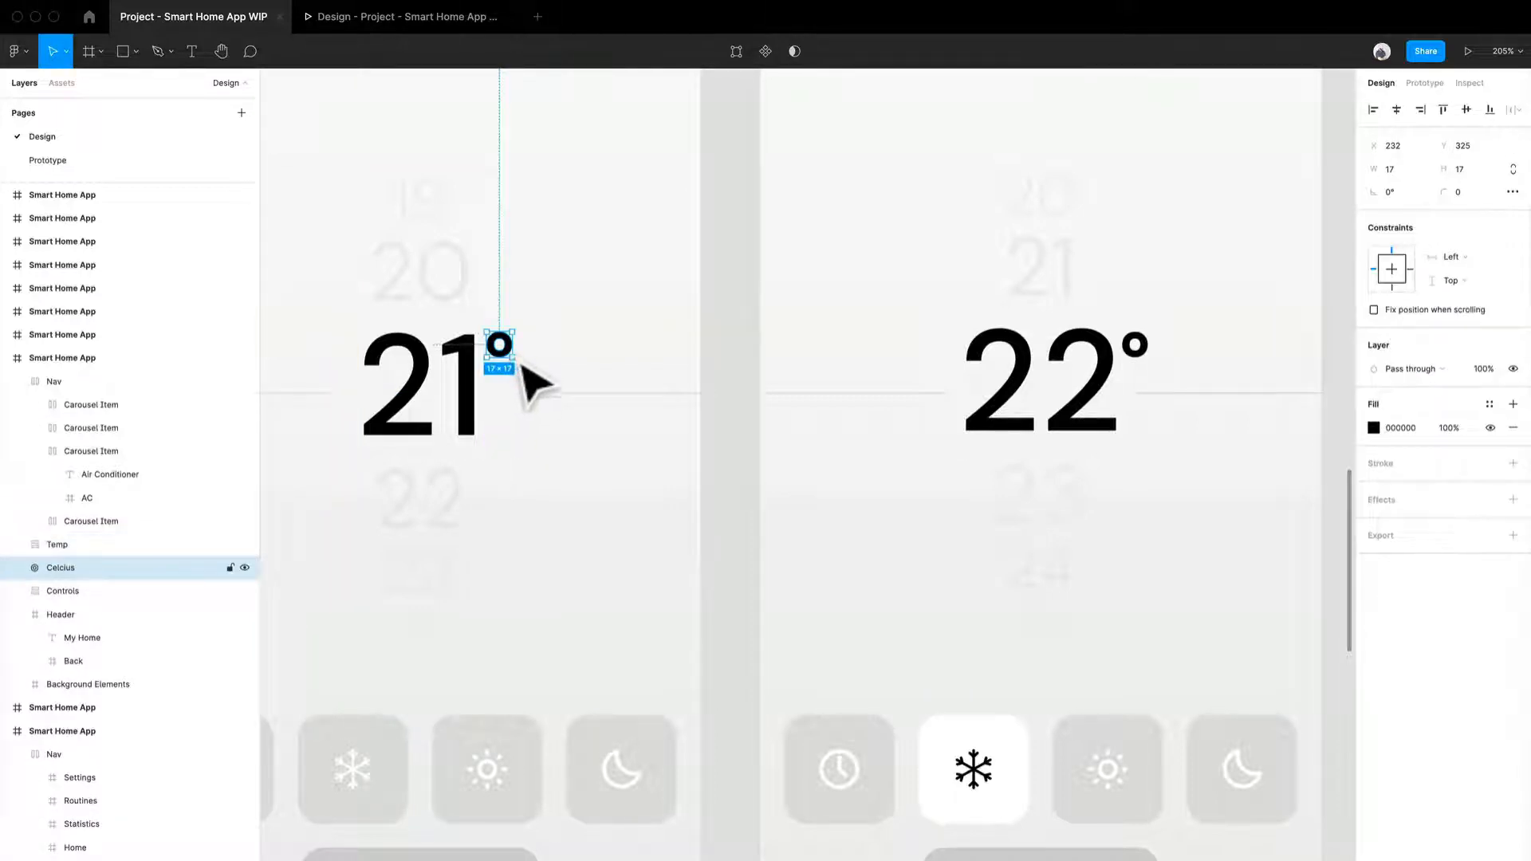
{"action": "scroll", "coordinate": [532, 388], "scroll_direction": "up", "scroll_amount": 5}
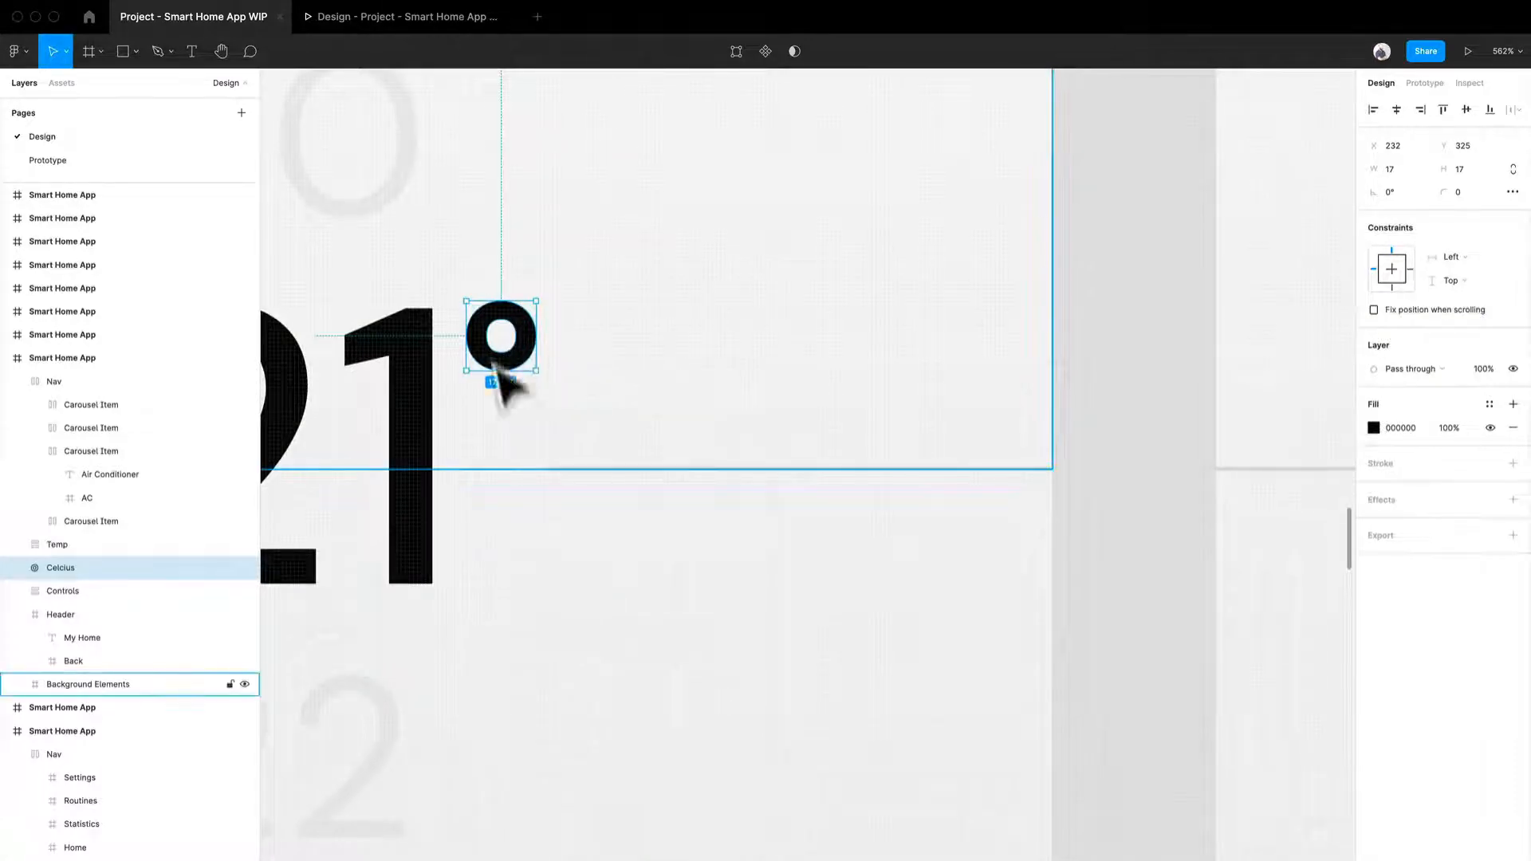
{"action": "scroll", "coordinate": [516, 372], "scroll_direction": "down", "scroll_amount": 5}
{"action": "scroll", "coordinate": [509, 362], "scroll_direction": "up", "scroll_amount": 5}
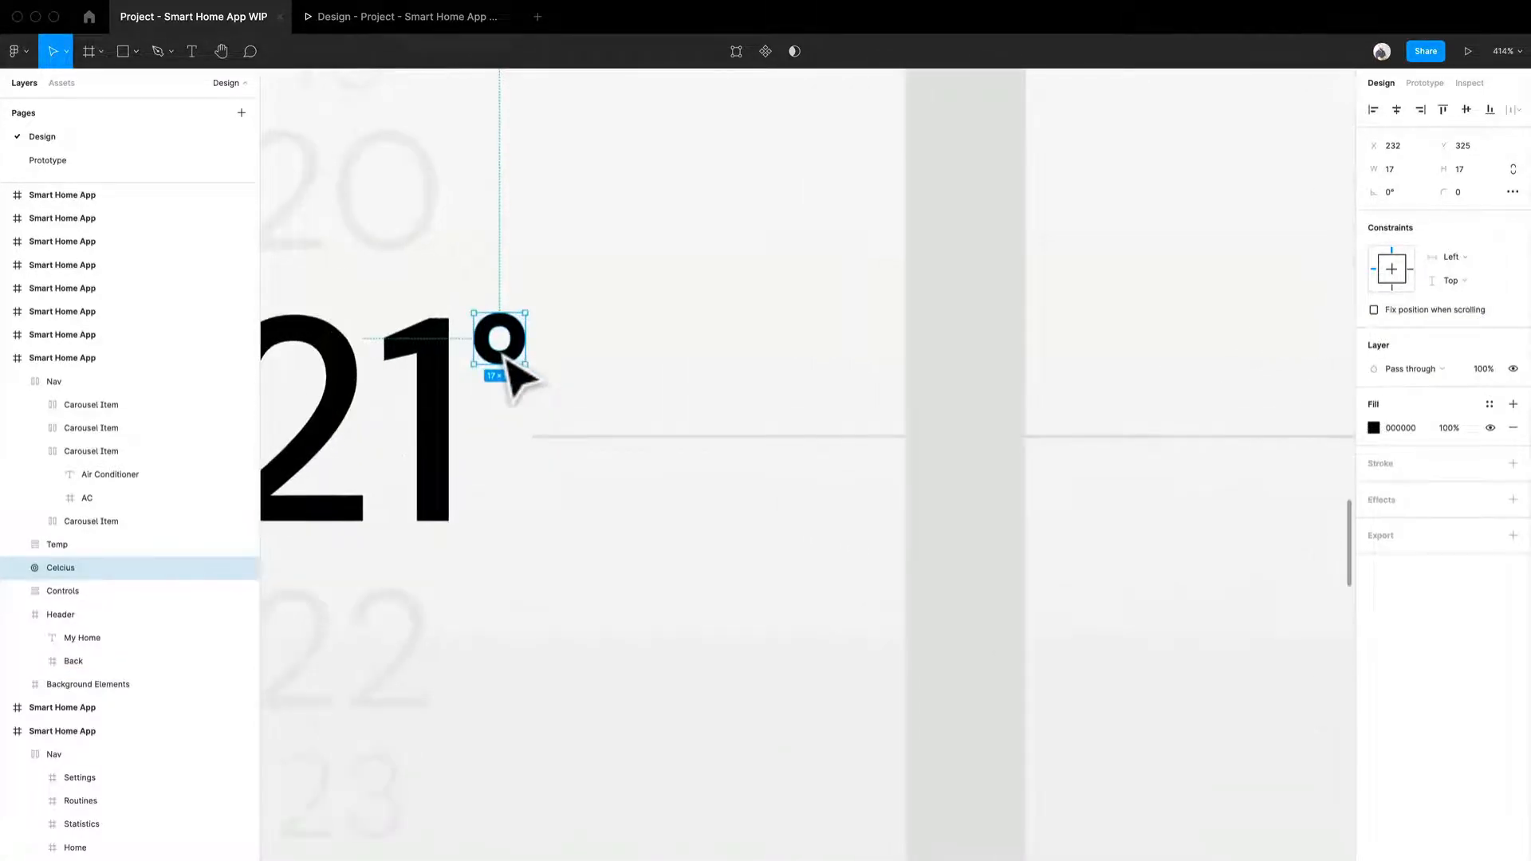
{"action": "scroll", "coordinate": [507, 360], "scroll_direction": "down", "scroll_amount": 3}
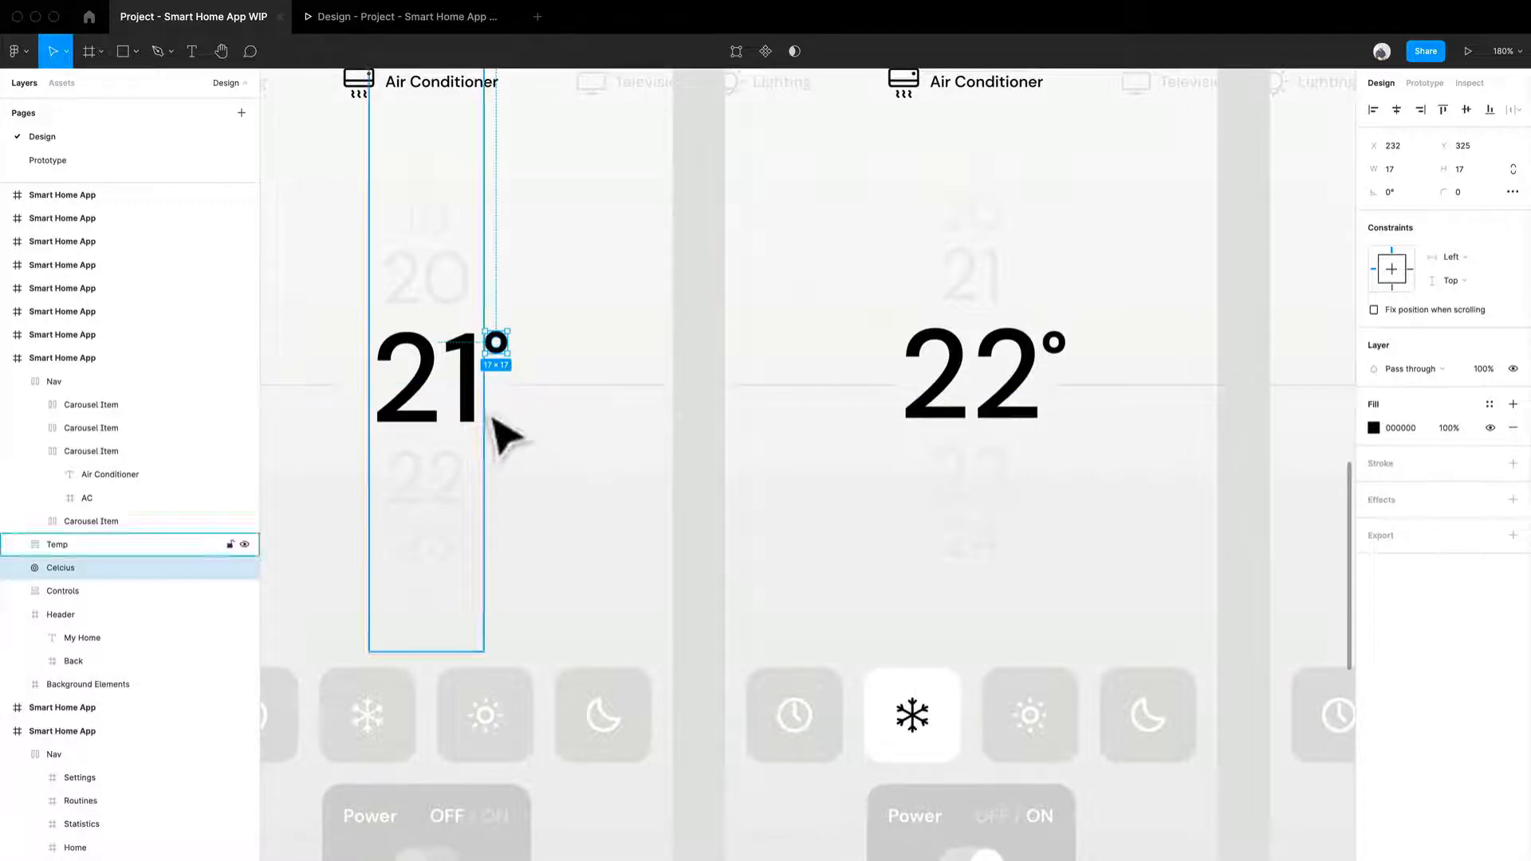
Place a copy of the degree symbol on the 22° screen, shift it sideways to compare it with the existing one, and remove the copy.
{"action": "scroll", "coordinate": [718, 400], "scroll_direction": "up", "scroll_amount": 5}
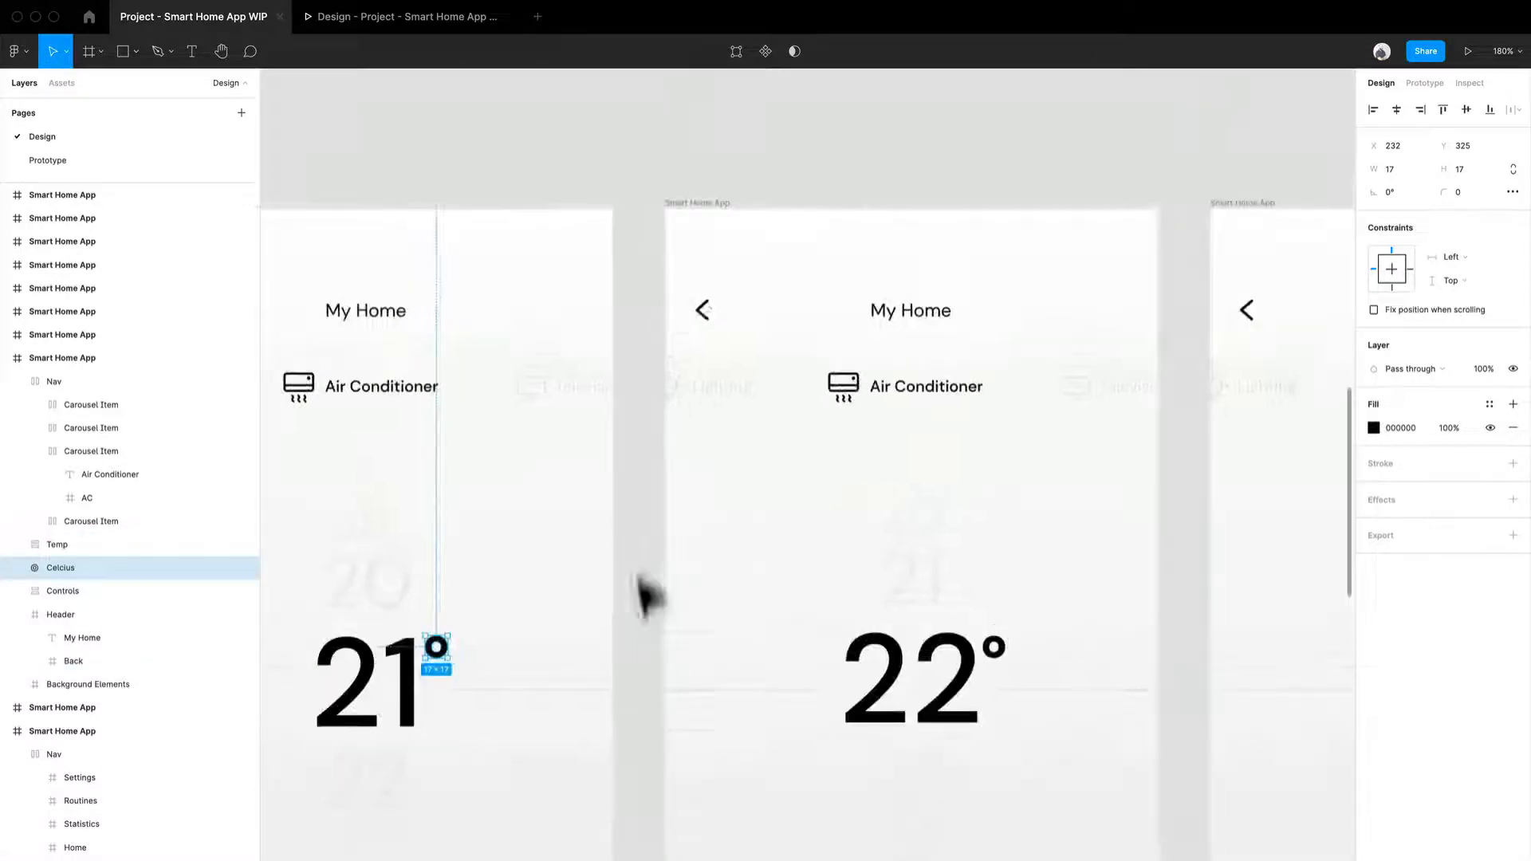
{"action": "left_click", "coordinate": [714, 214]}
{"action": "left_click", "coordinate": [993, 647]}
{"action": "scroll", "coordinate": [986, 705], "scroll_direction": "up", "scroll_amount": 5}
{"action": "scroll", "coordinate": [1000, 726], "scroll_direction": "up", "scroll_amount": 10}
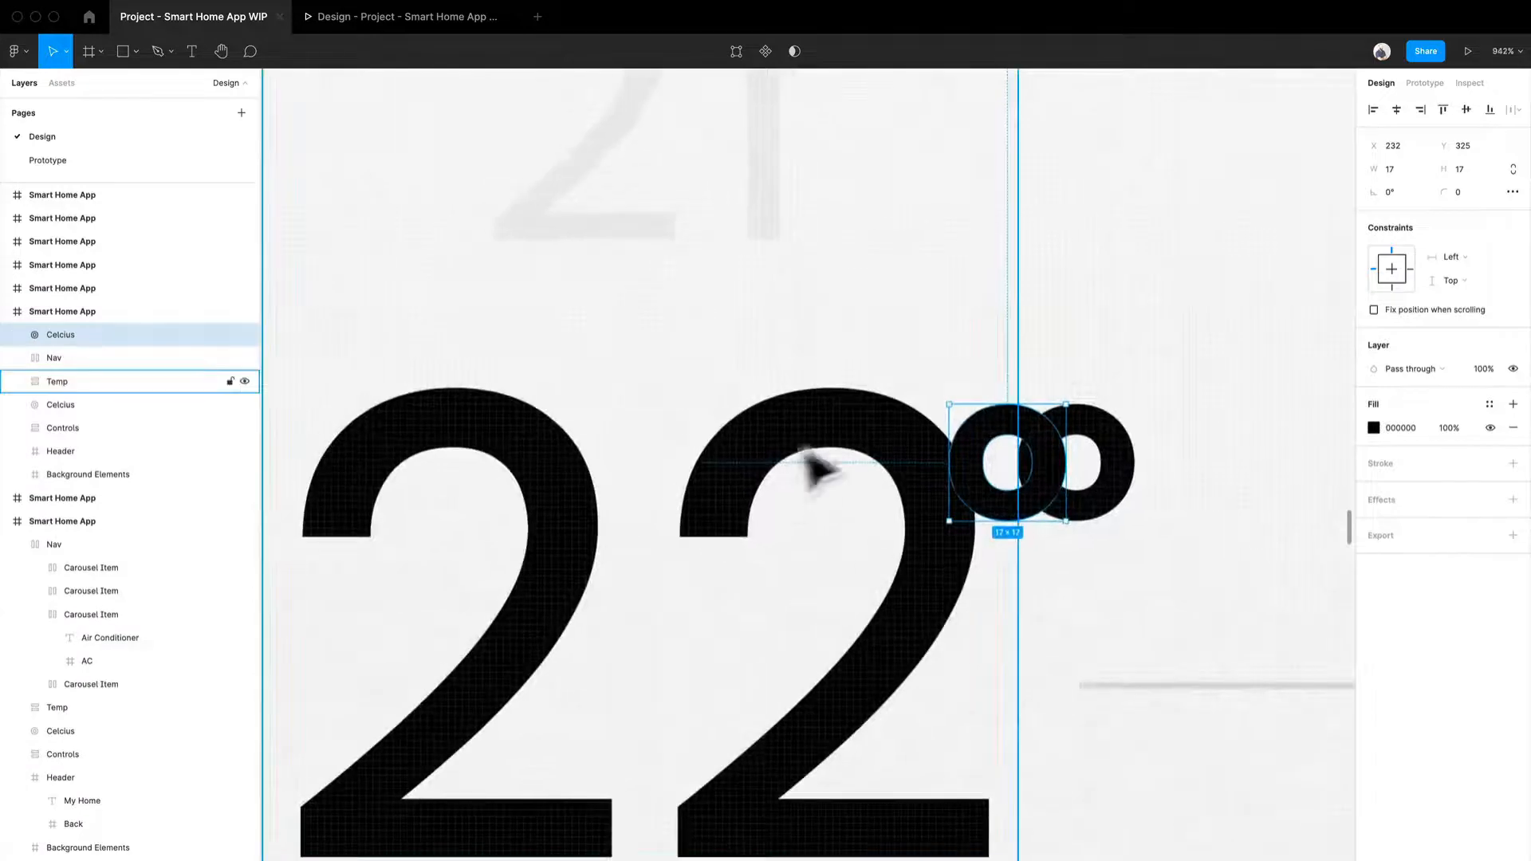
{"action": "key", "text": "shift+Right"}
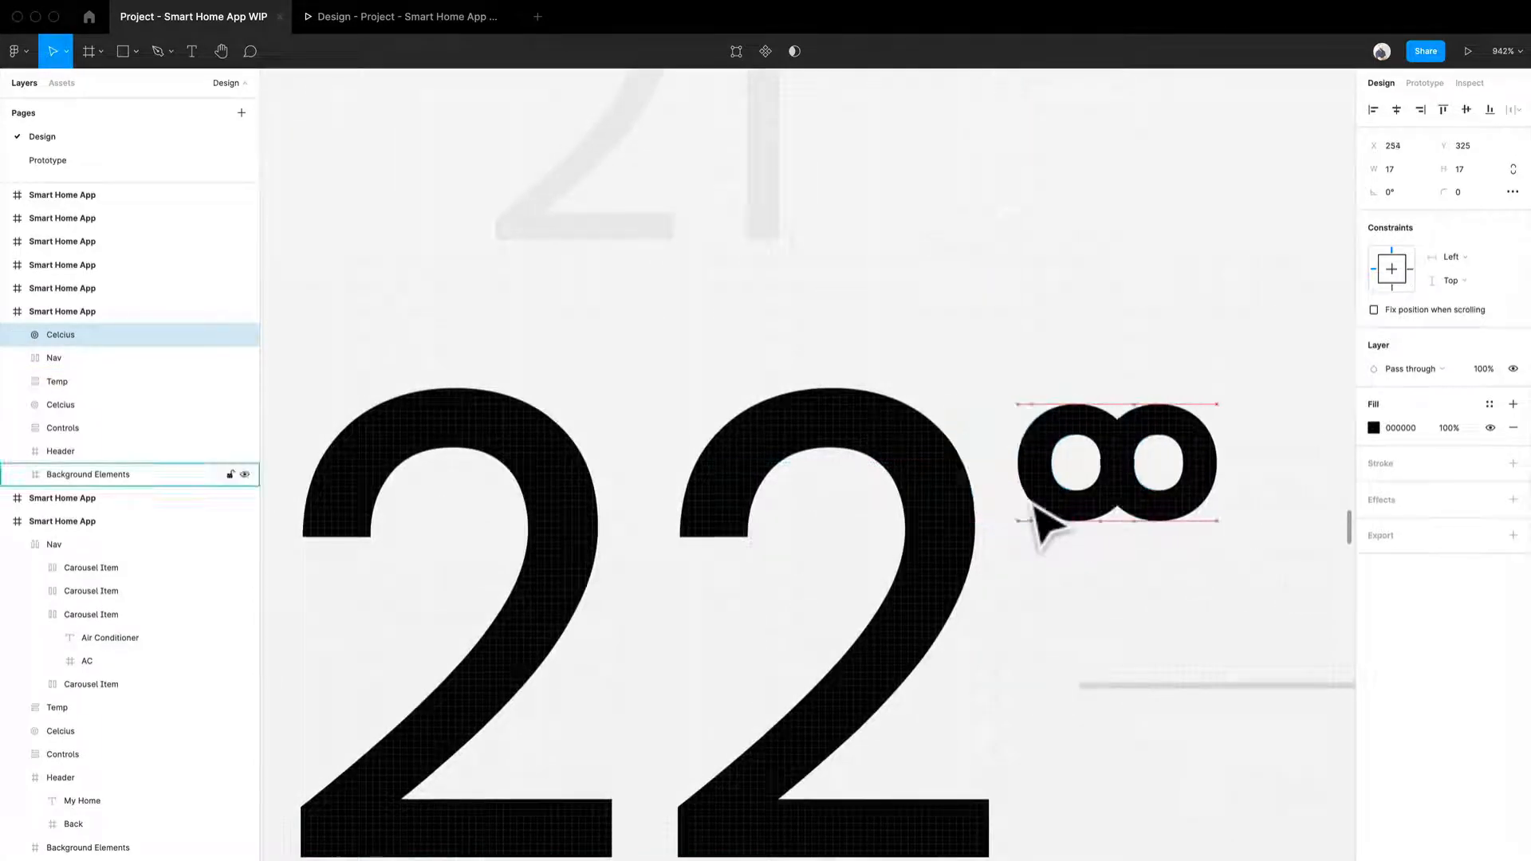
{"action": "key", "text": "shift+Left"}
{"action": "key", "text": "Delete"}
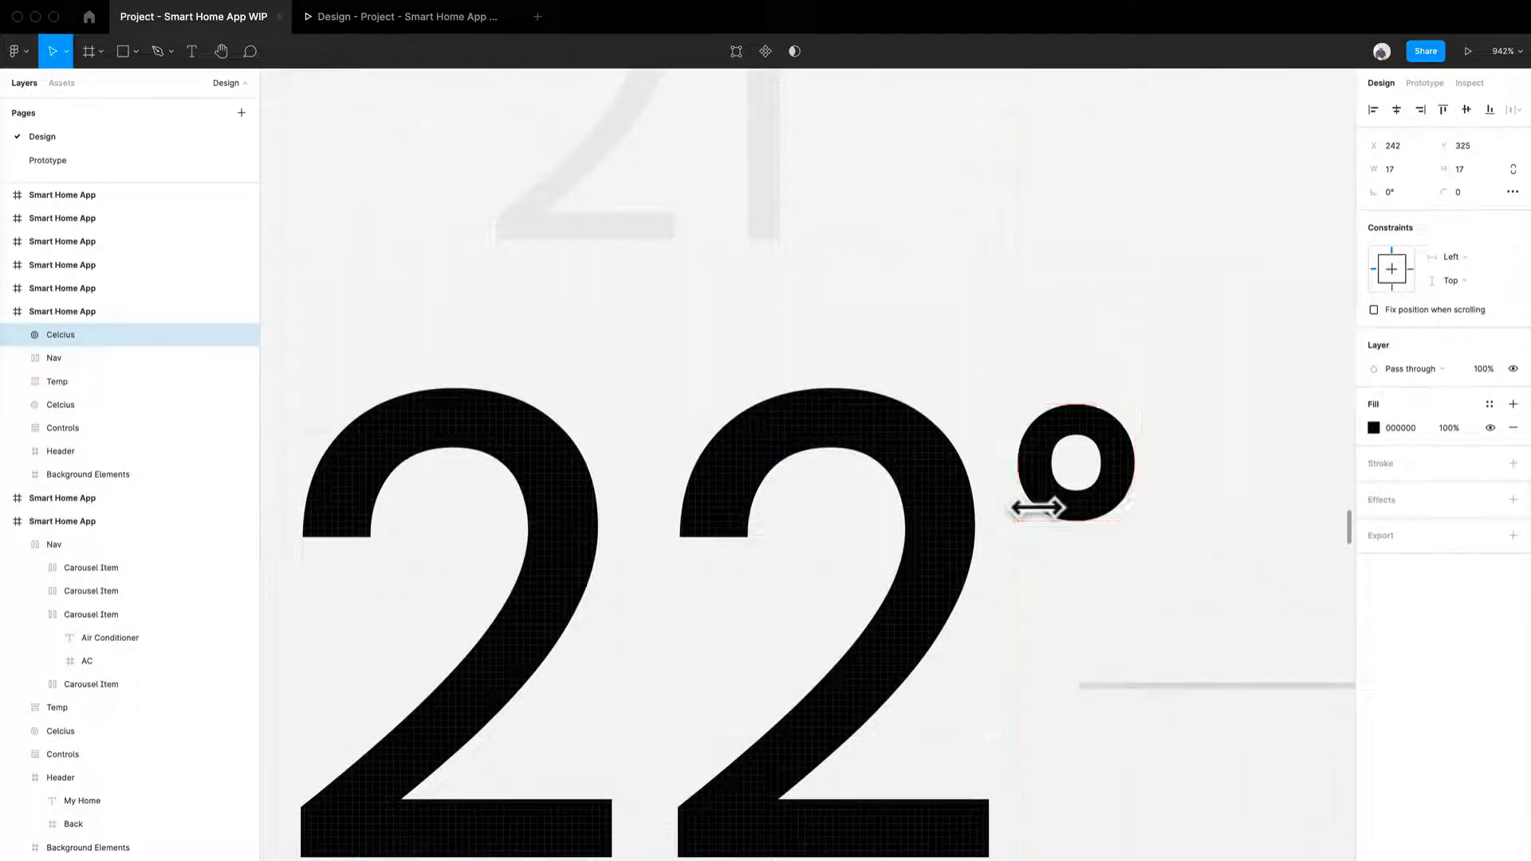
{"action": "scroll", "coordinate": [1047, 523], "scroll_direction": "down", "scroll_amount": 10}
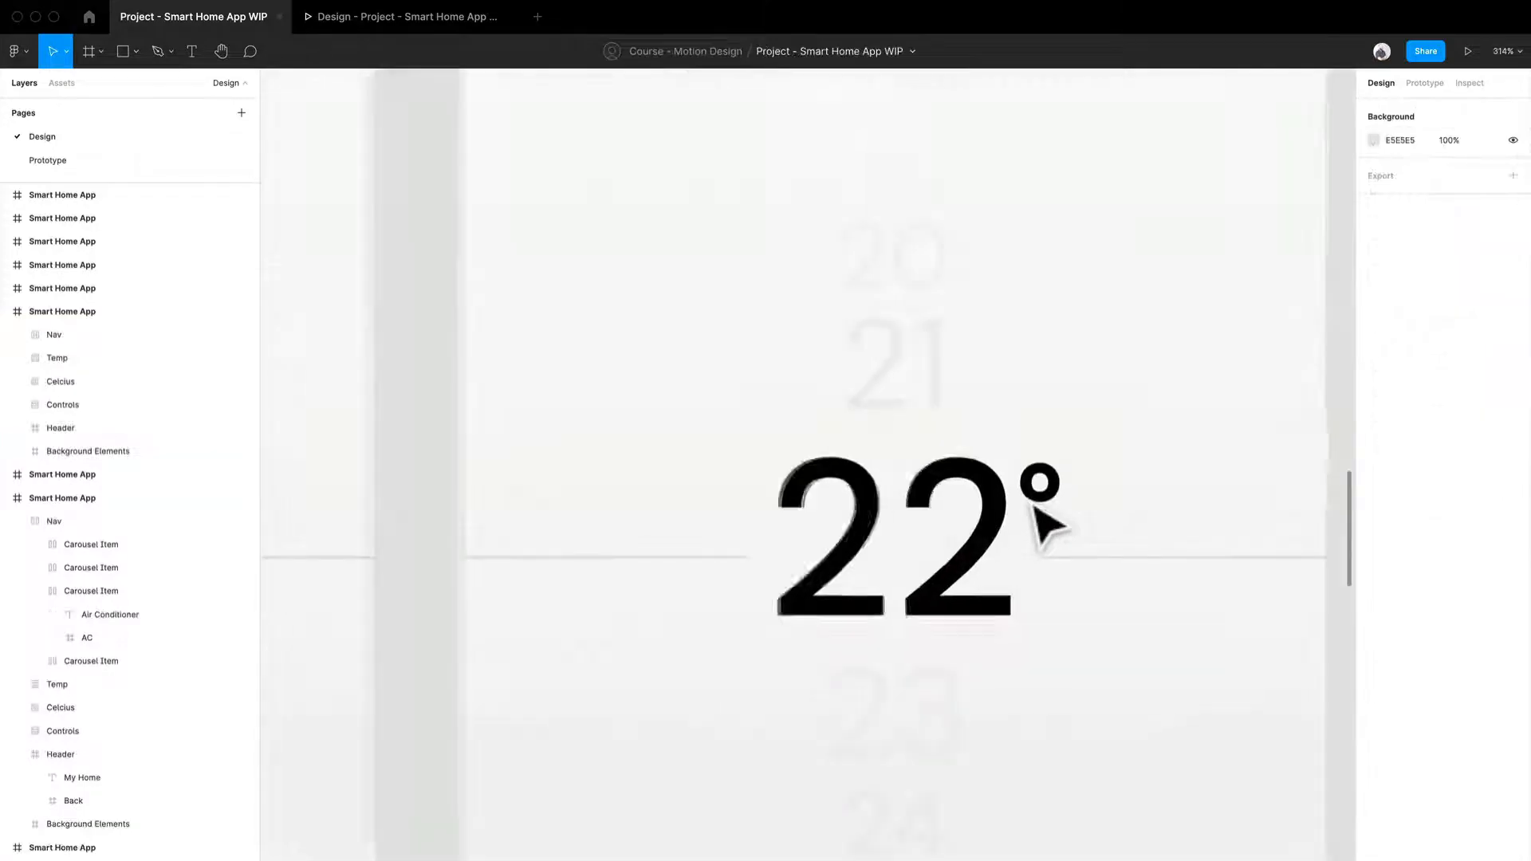
Check the Temp stack and the separate Celcius layer on the first 21° screen.
{"action": "scroll", "coordinate": [622, 522], "scroll_direction": "up", "scroll_amount": 5}
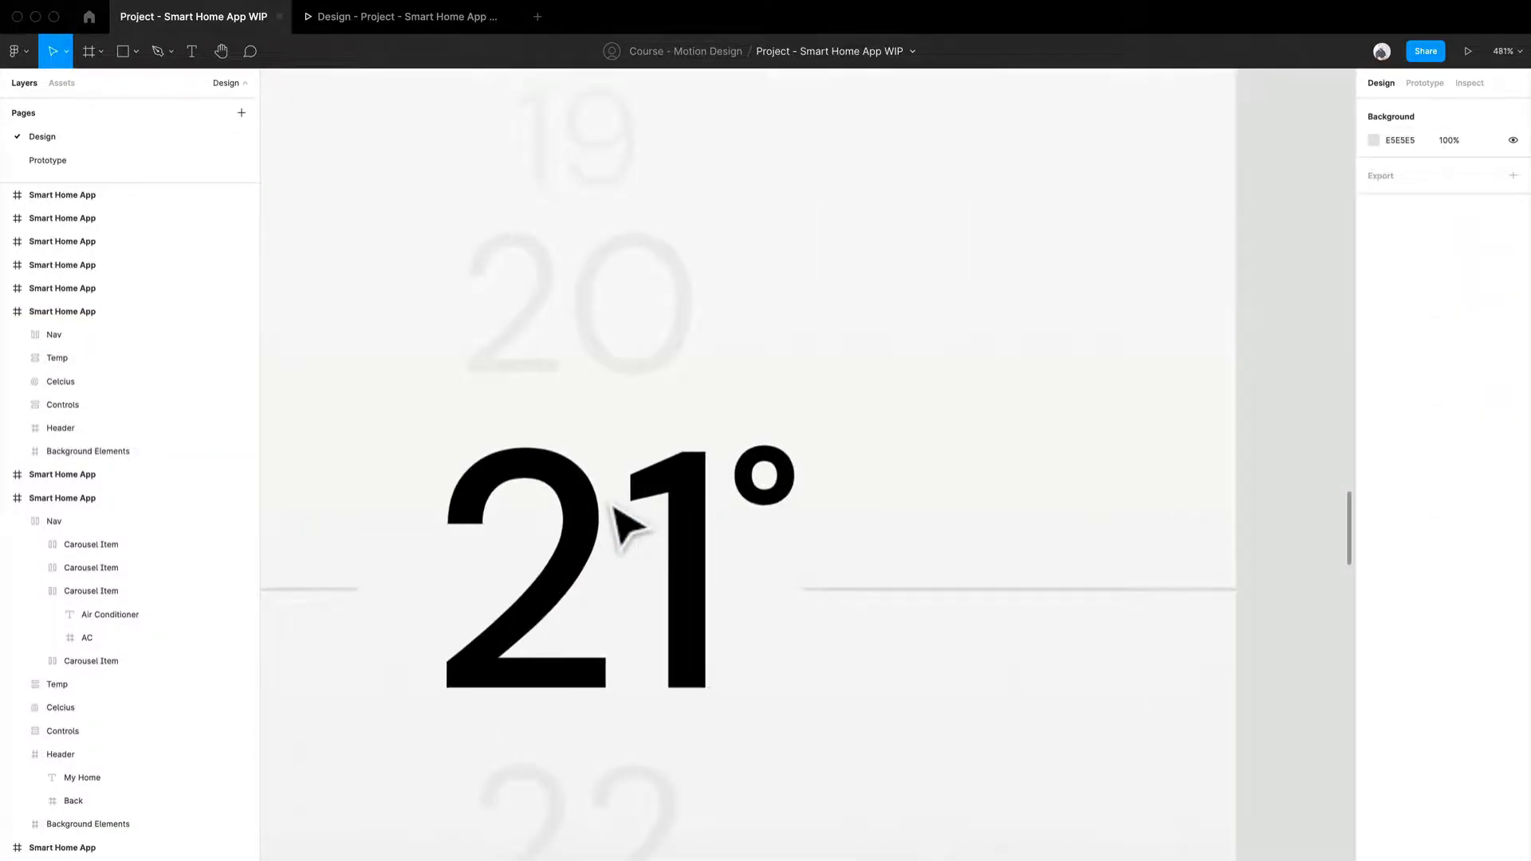
{"action": "scroll", "coordinate": [626, 522], "scroll_direction": "down", "scroll_amount": 5}
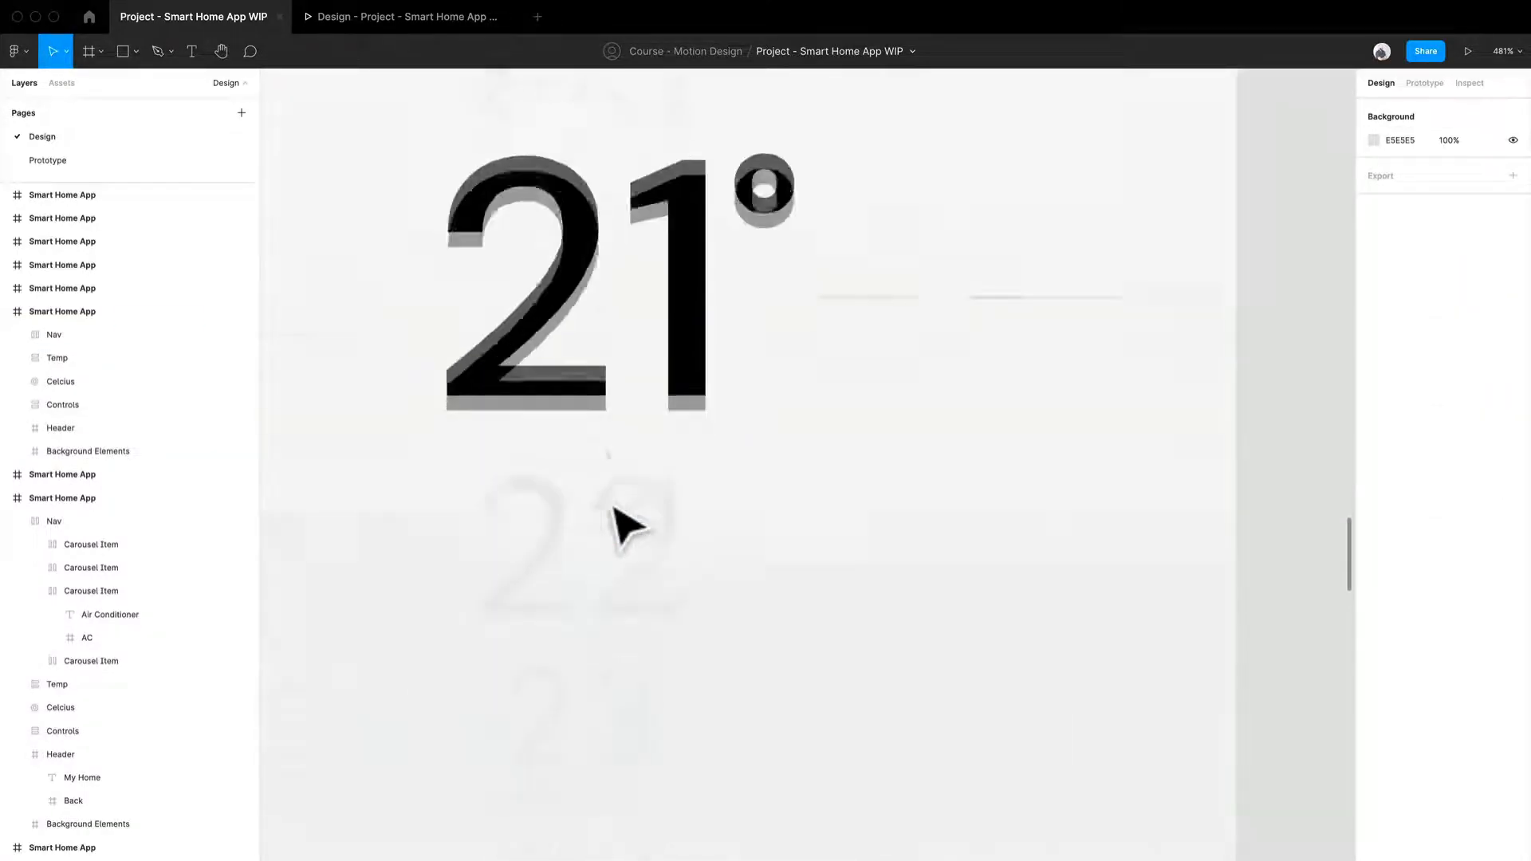
{"action": "scroll", "coordinate": [626, 523], "scroll_direction": "down", "scroll_amount": 3}
{"action": "left_click", "coordinate": [625, 526]}
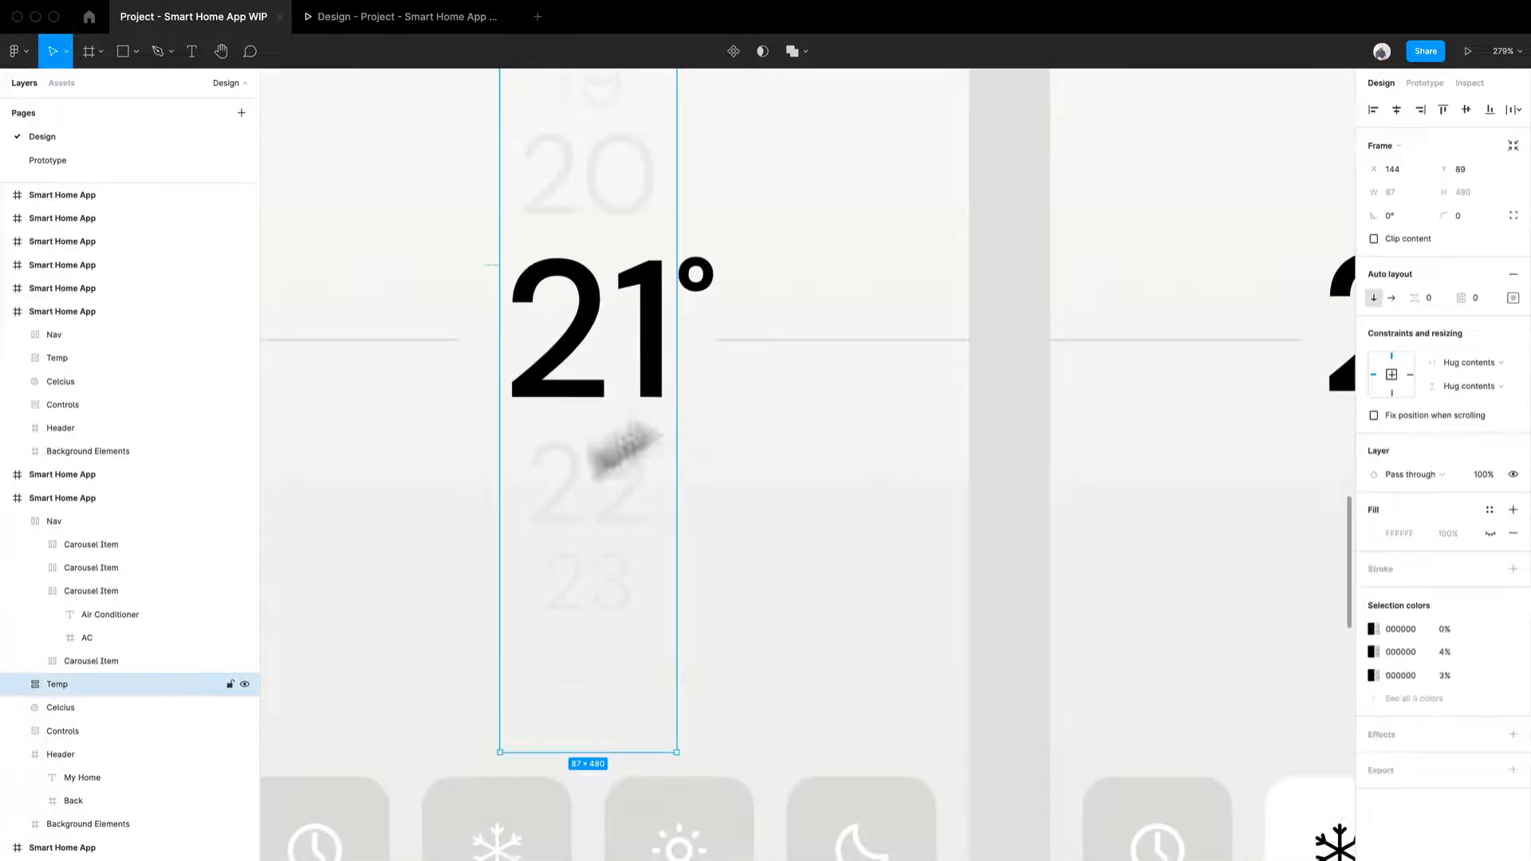
{"action": "left_click", "coordinate": [119, 716]}
{"action": "scroll", "coordinate": [765, 526], "scroll_direction": "up", "scroll_amount": 2}
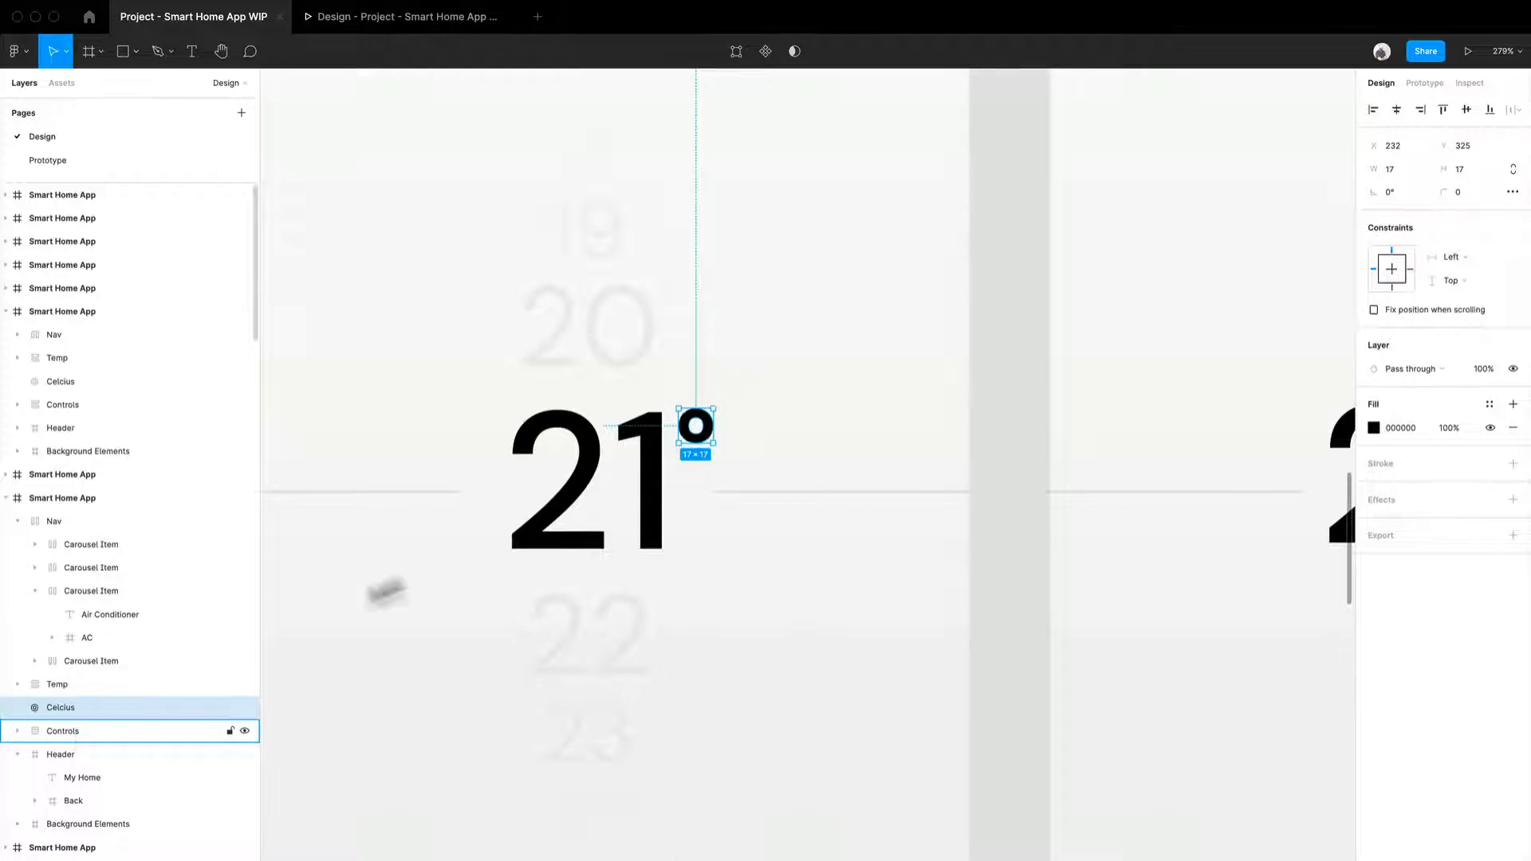
Expand the Background Elements frame of the first 21° screen and inspect its Radial Number Blur ellipse and Rule lines.
{"action": "left_click", "coordinate": [890, 513]}
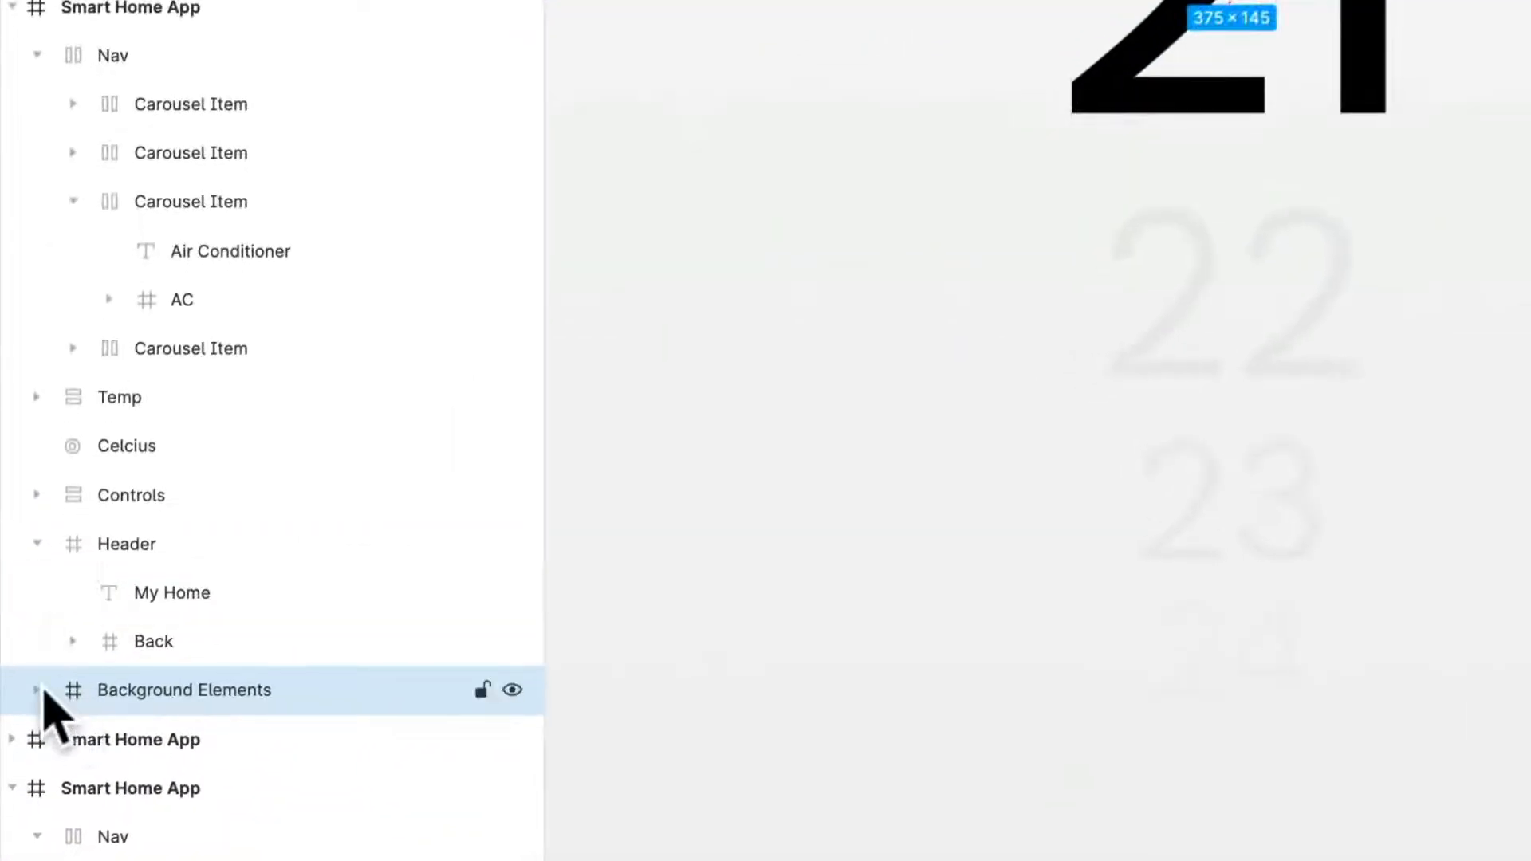
{"action": "left_click", "coordinate": [18, 824]}
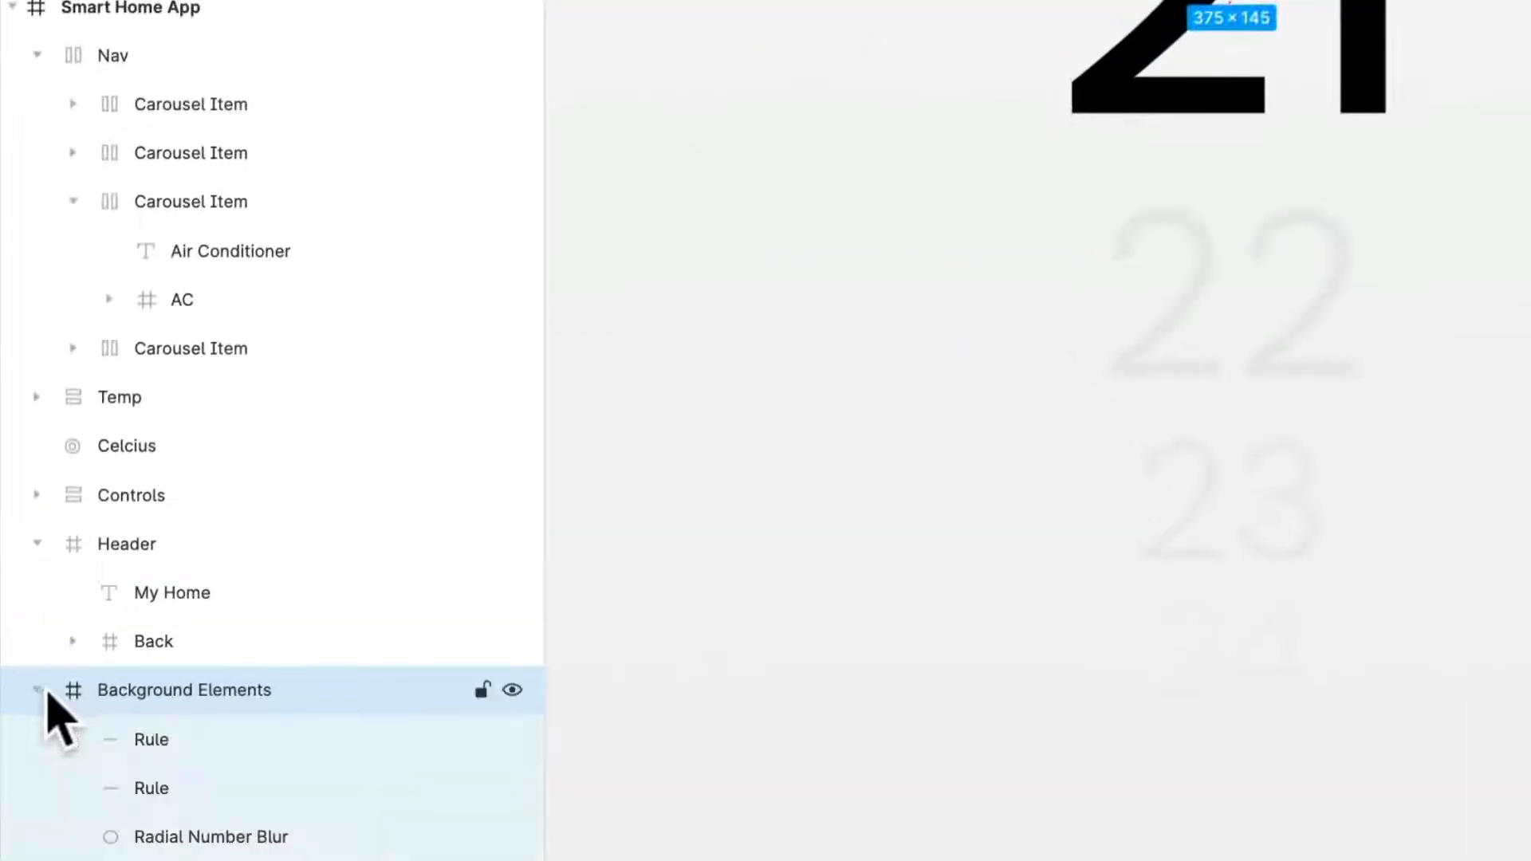
{"action": "scroll", "coordinate": [240, 683], "scroll_direction": "down", "scroll_amount": 4}
{"action": "left_click", "coordinate": [277, 536]}
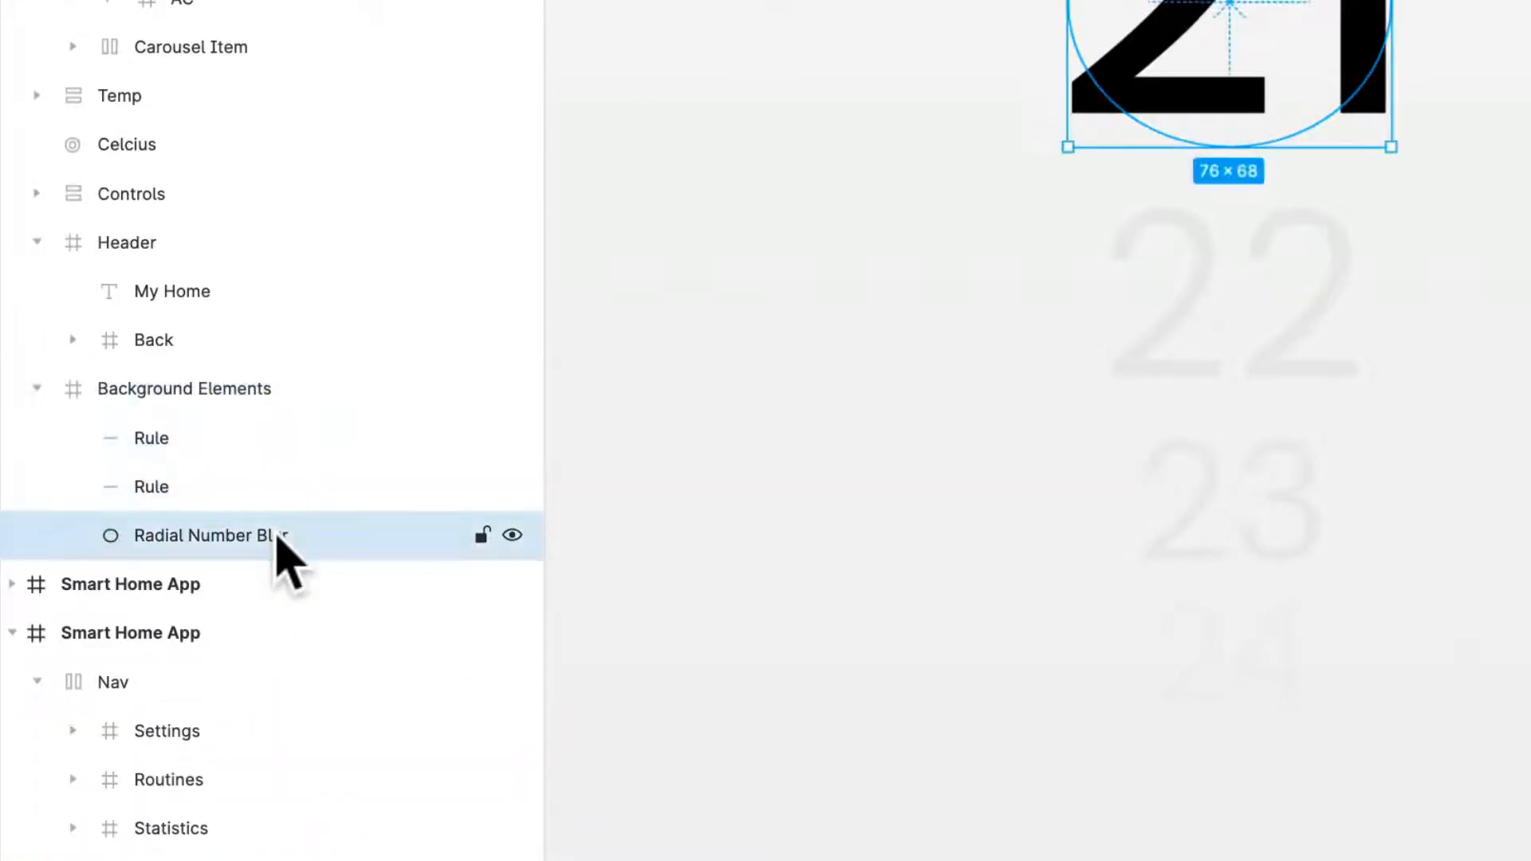
{"action": "scroll", "coordinate": [1383, 12], "scroll_direction": "up", "scroll_amount": 10}
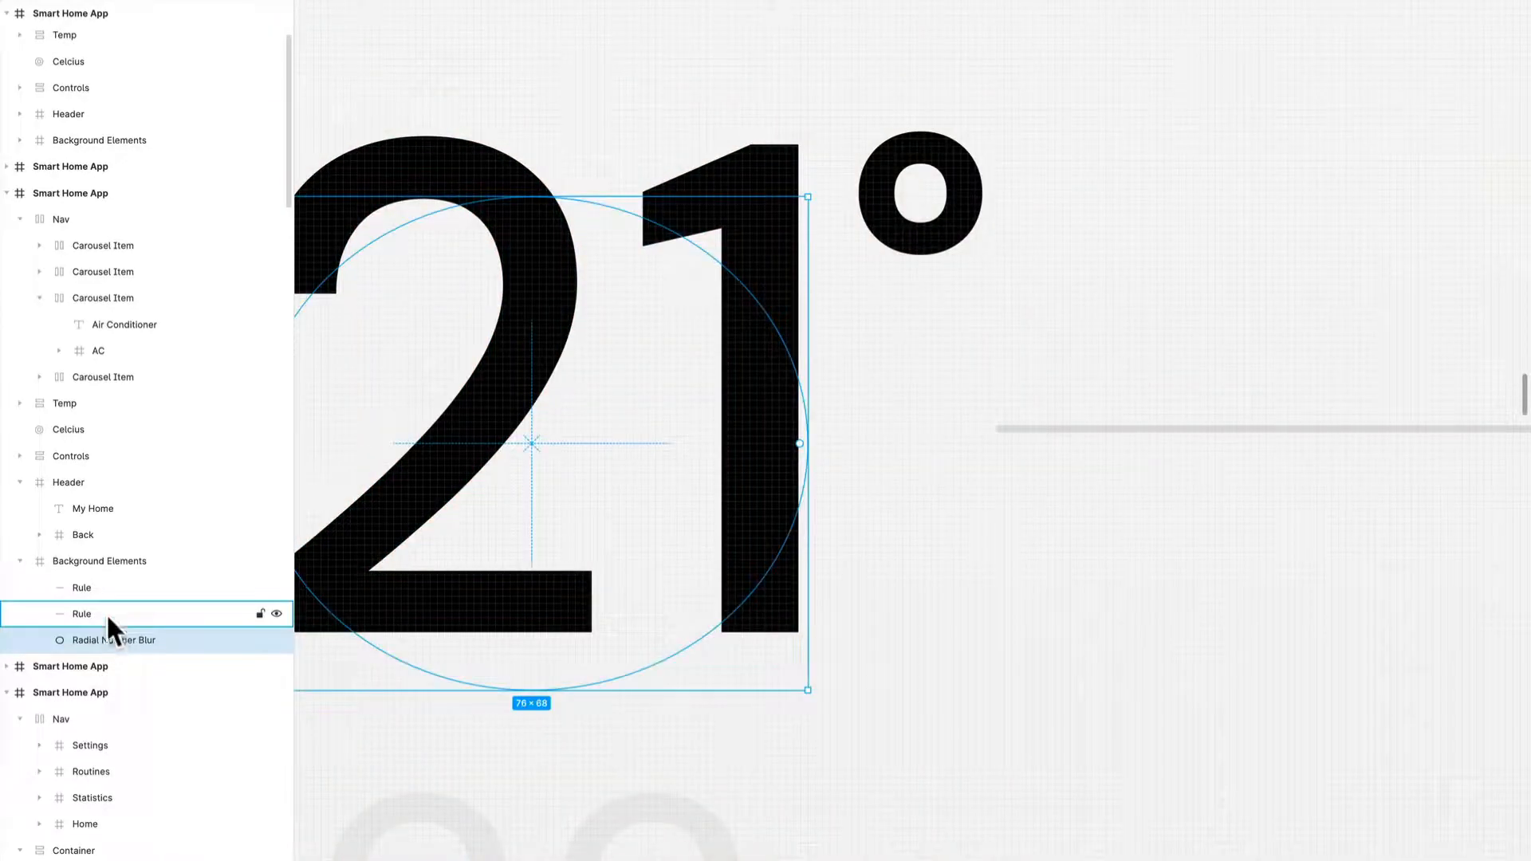
{"action": "left_click", "coordinate": [107, 613]}
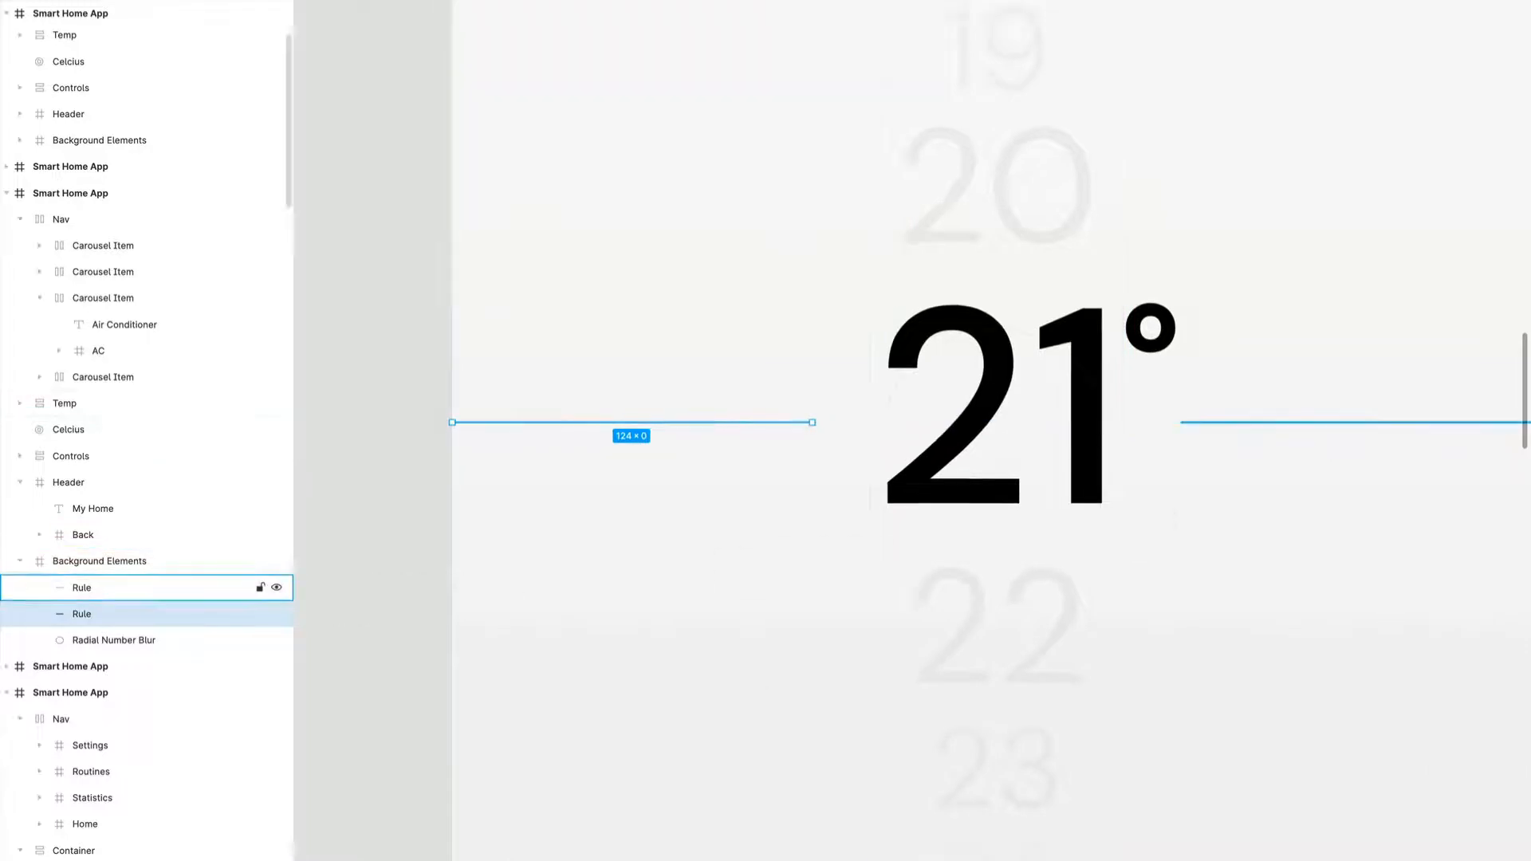
Compare the uncoloured row of Air Conditioner screens with the row of coloured versions below it, from 22° to 19°.
{"action": "scroll", "coordinate": [1162, 598], "scroll_direction": "down", "scroll_amount": 5}
{"action": "scroll", "coordinate": [1144, 574], "scroll_direction": "right", "scroll_amount": 10}
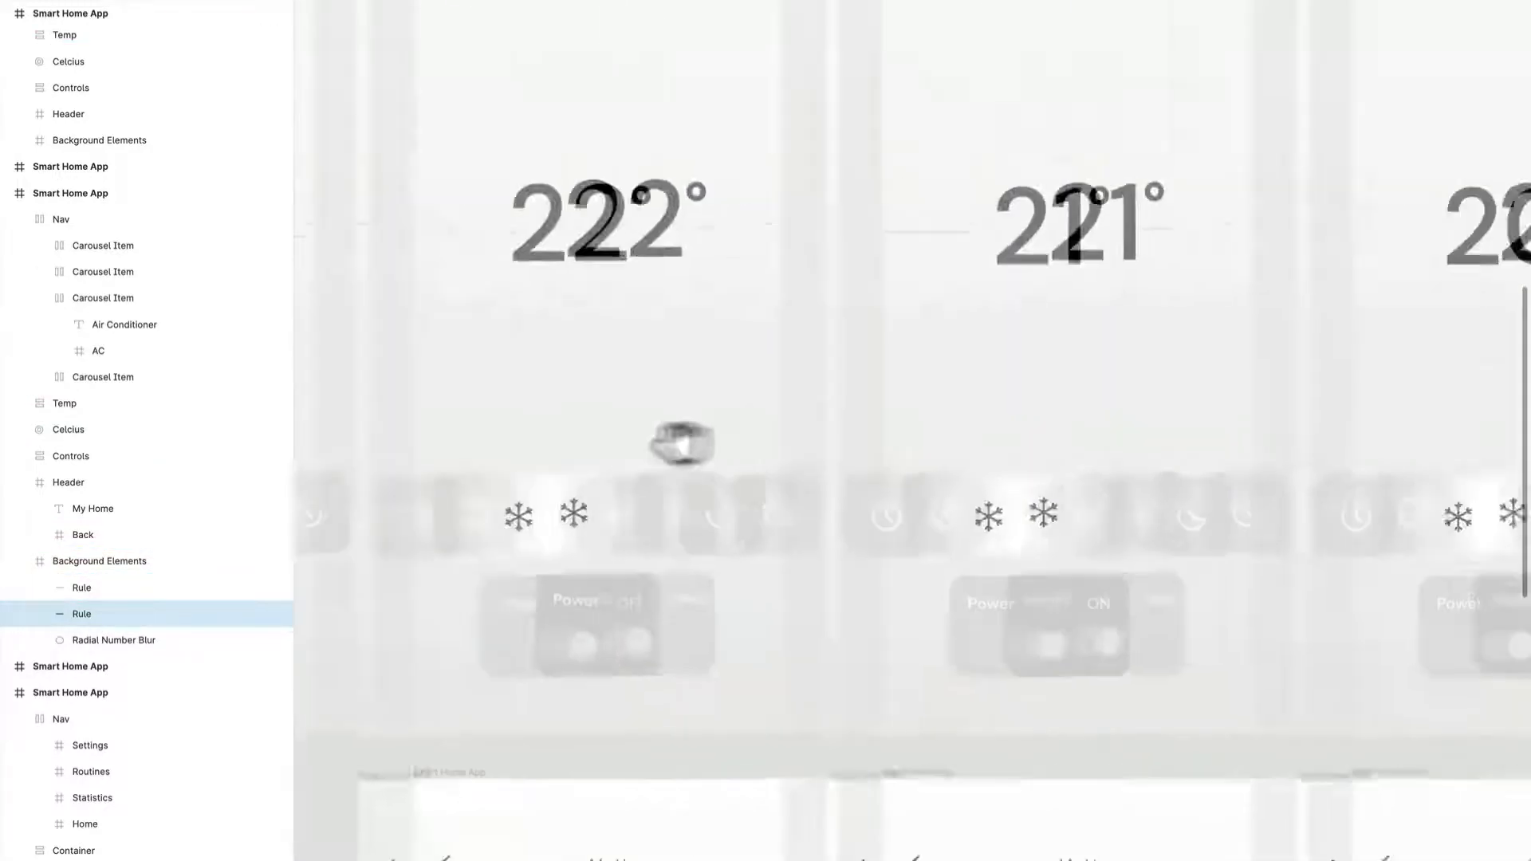
{"action": "scroll", "coordinate": [877, 287], "scroll_direction": "right", "scroll_amount": 7}
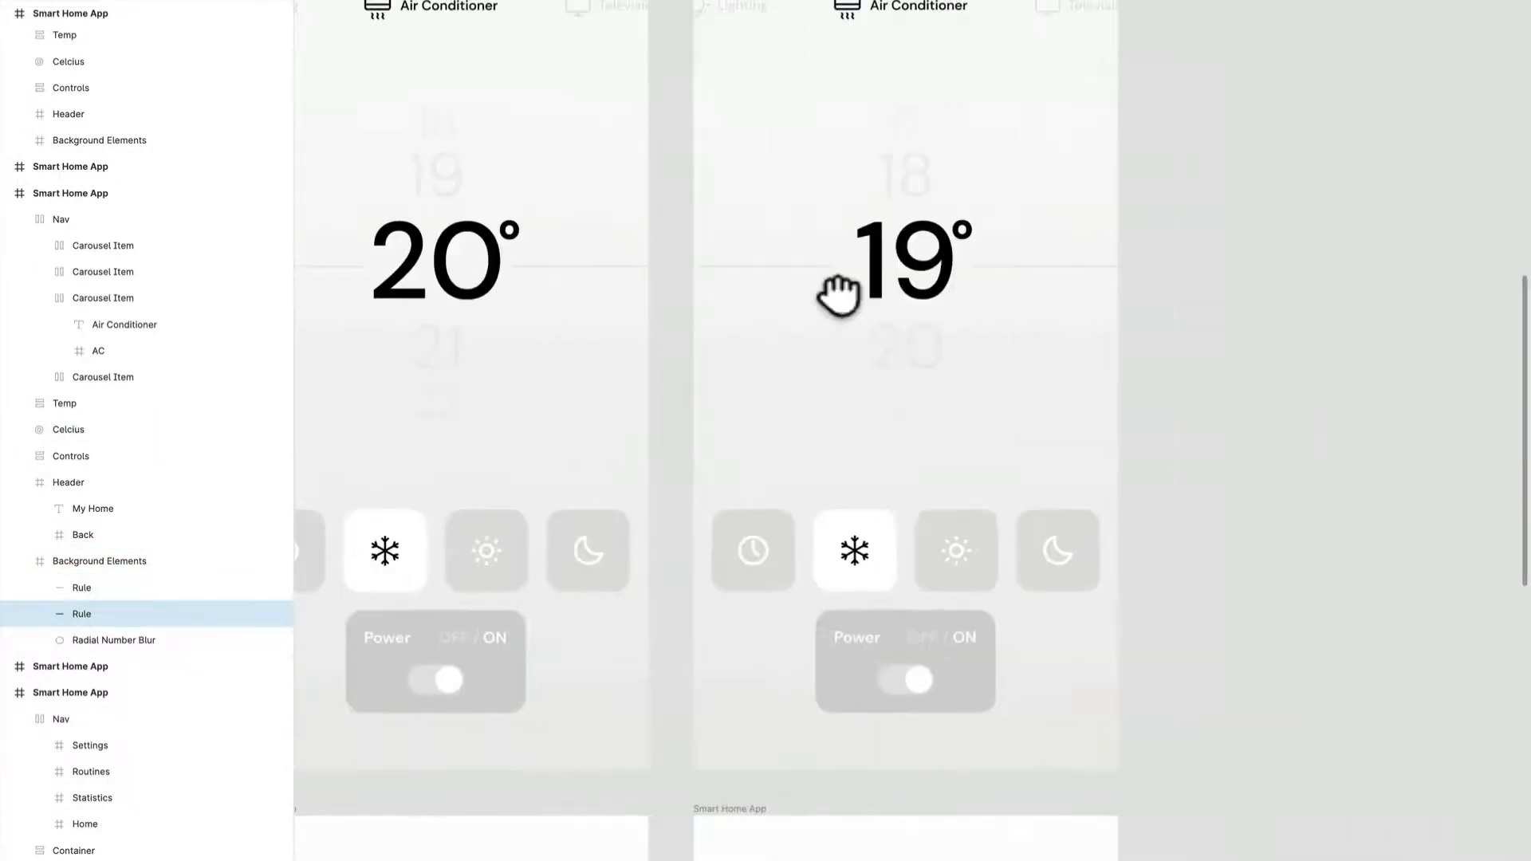
{"action": "scroll", "coordinate": [759, 462], "scroll_direction": "down", "scroll_amount": 5}
{"action": "left_click_drag", "start_coordinate": [726, 462], "coordinate": [830, 45]}
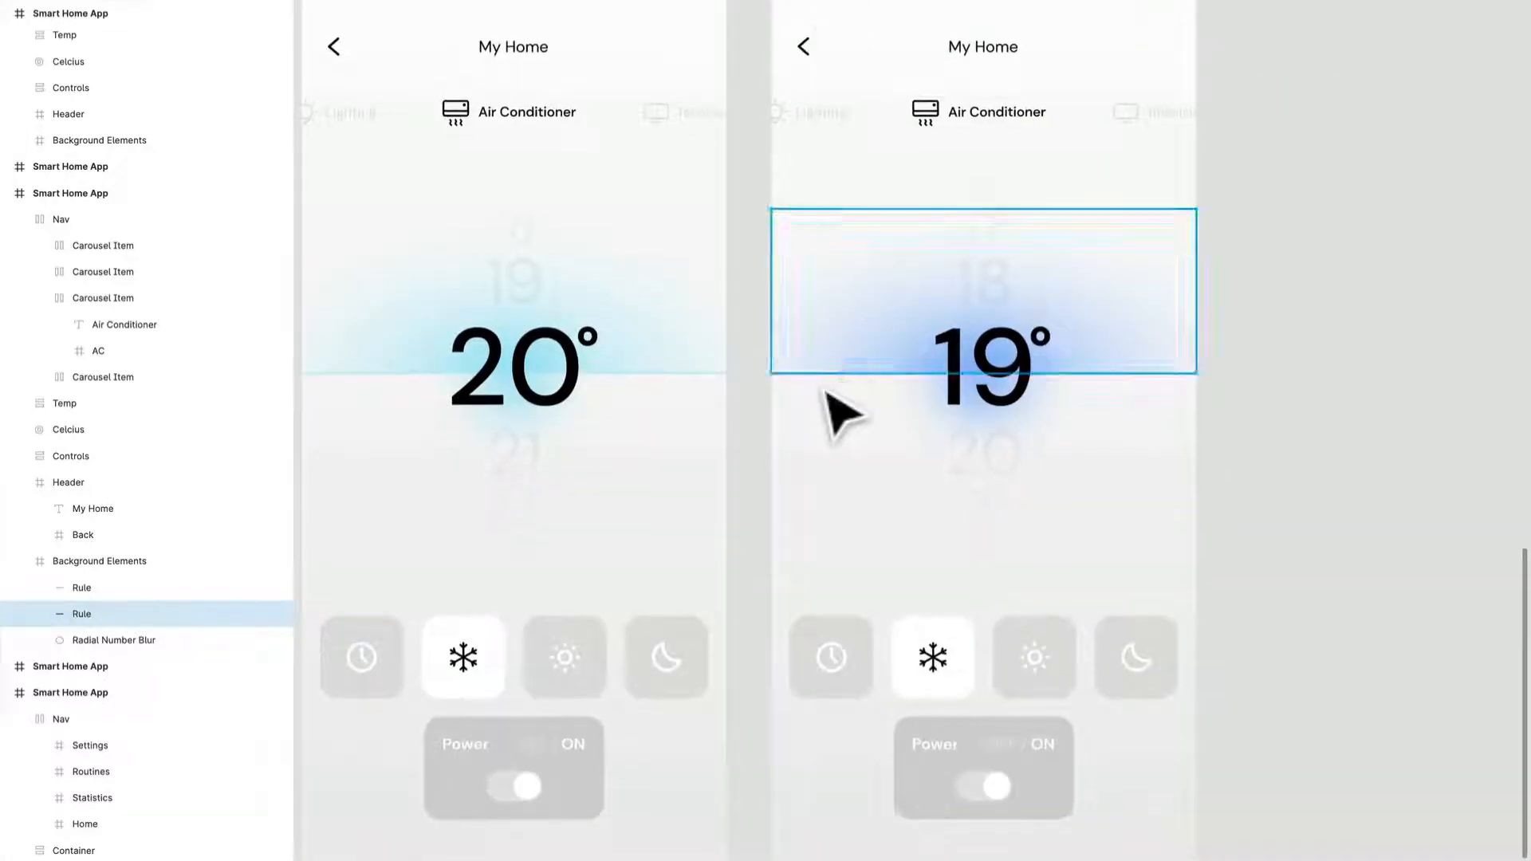
{"action": "left_click_drag", "start_coordinate": [833, 371], "coordinate": [991, 711]}
{"action": "scroll", "coordinate": [974, 547], "scroll_direction": "down", "scroll_amount": 5}
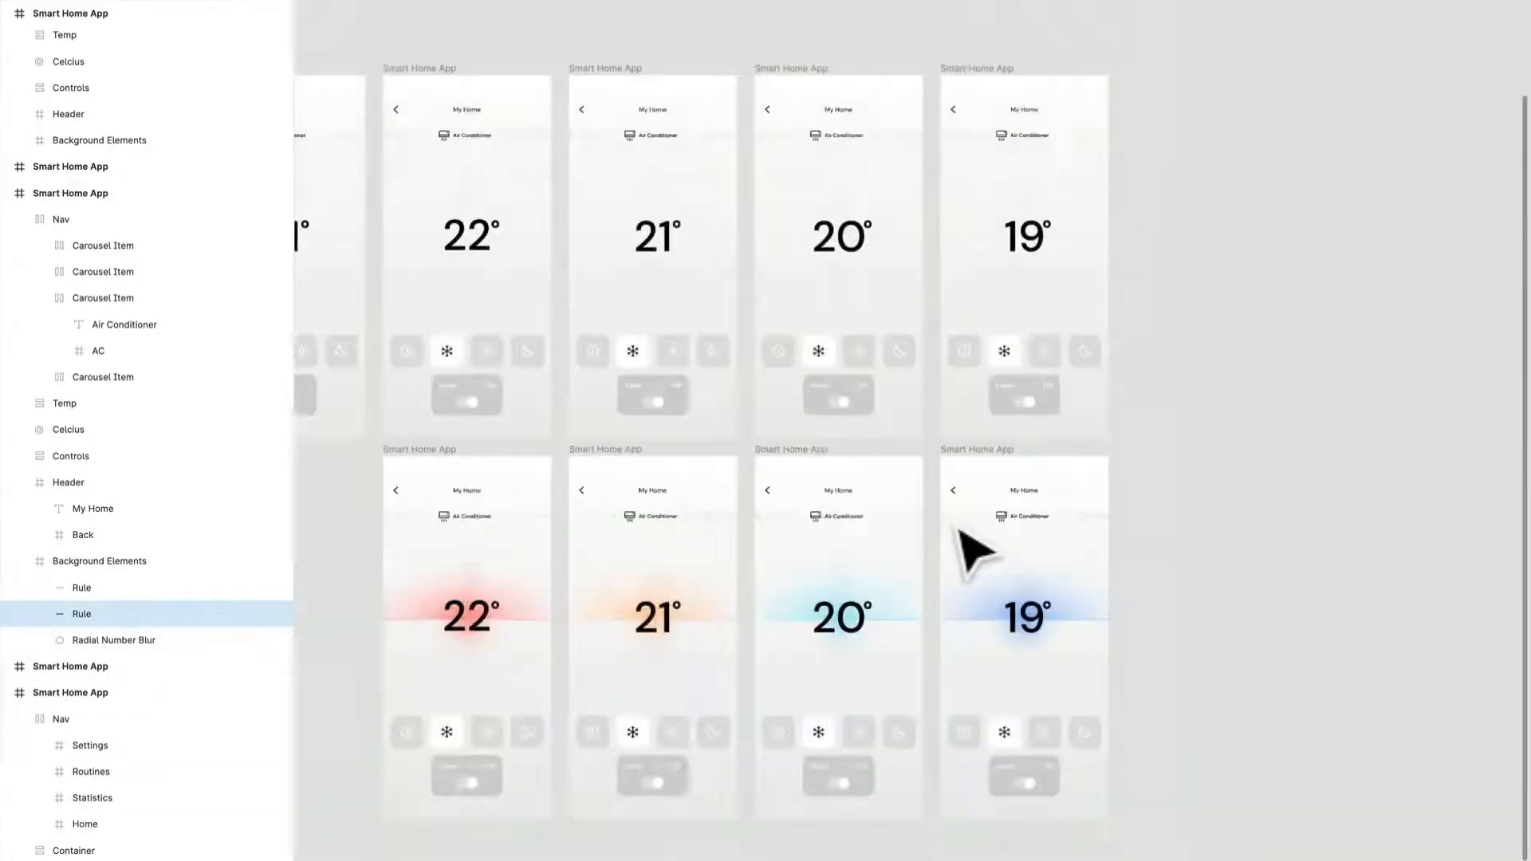
{"action": "scroll", "coordinate": [974, 547], "scroll_direction": "up", "scroll_amount": 2}
{"action": "left_click_drag", "start_coordinate": [891, 527], "coordinate": [974, 460]}
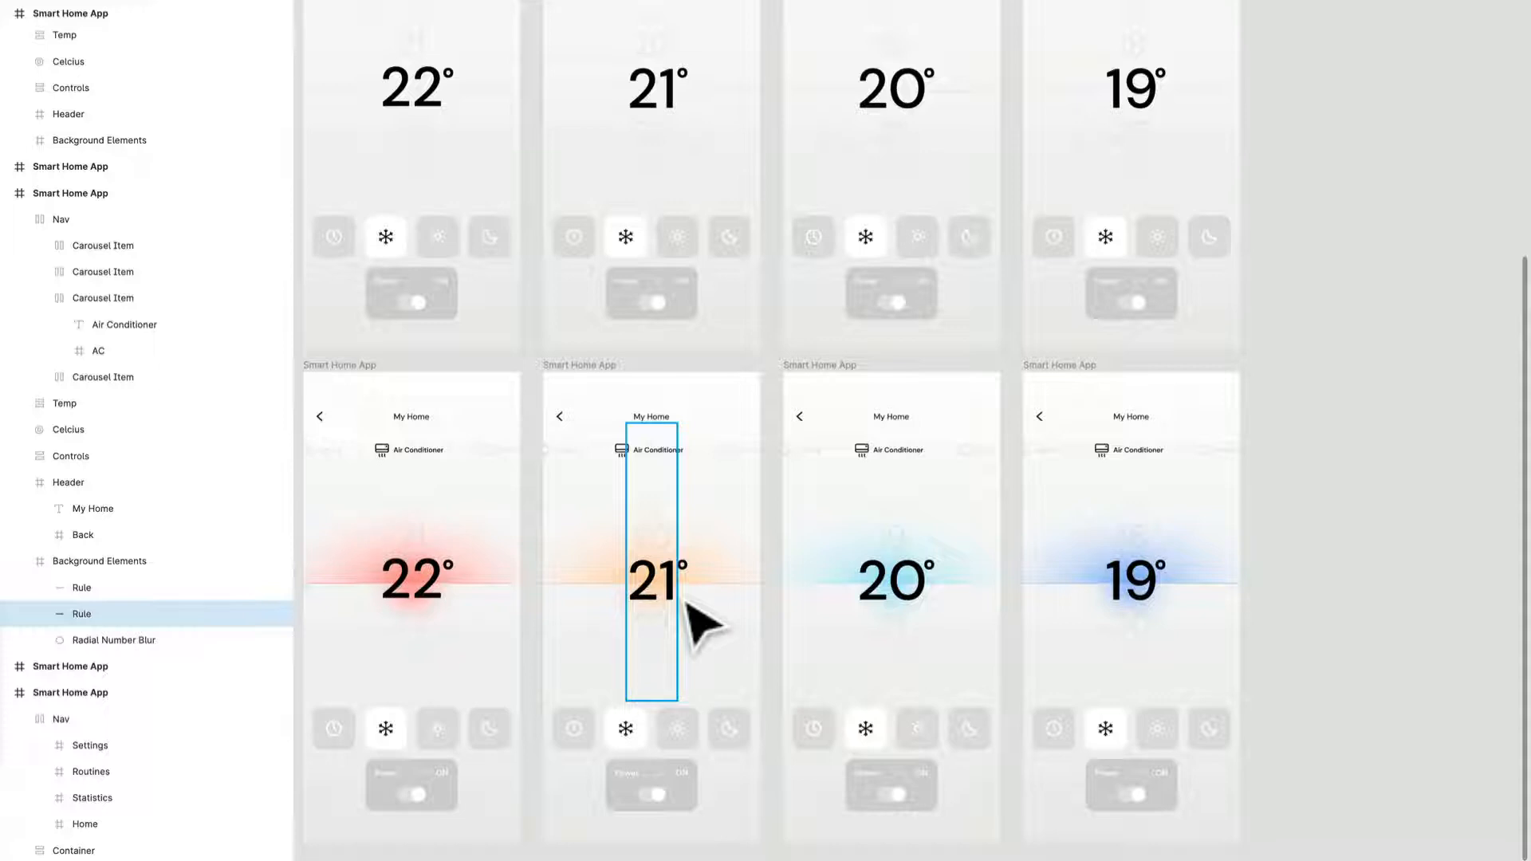
Expand the Background Elements frame of the orange 21° screen and inspect its Radial Number Blur ellipse.
{"action": "scroll", "coordinate": [699, 621], "scroll_direction": "up", "scroll_amount": 5}
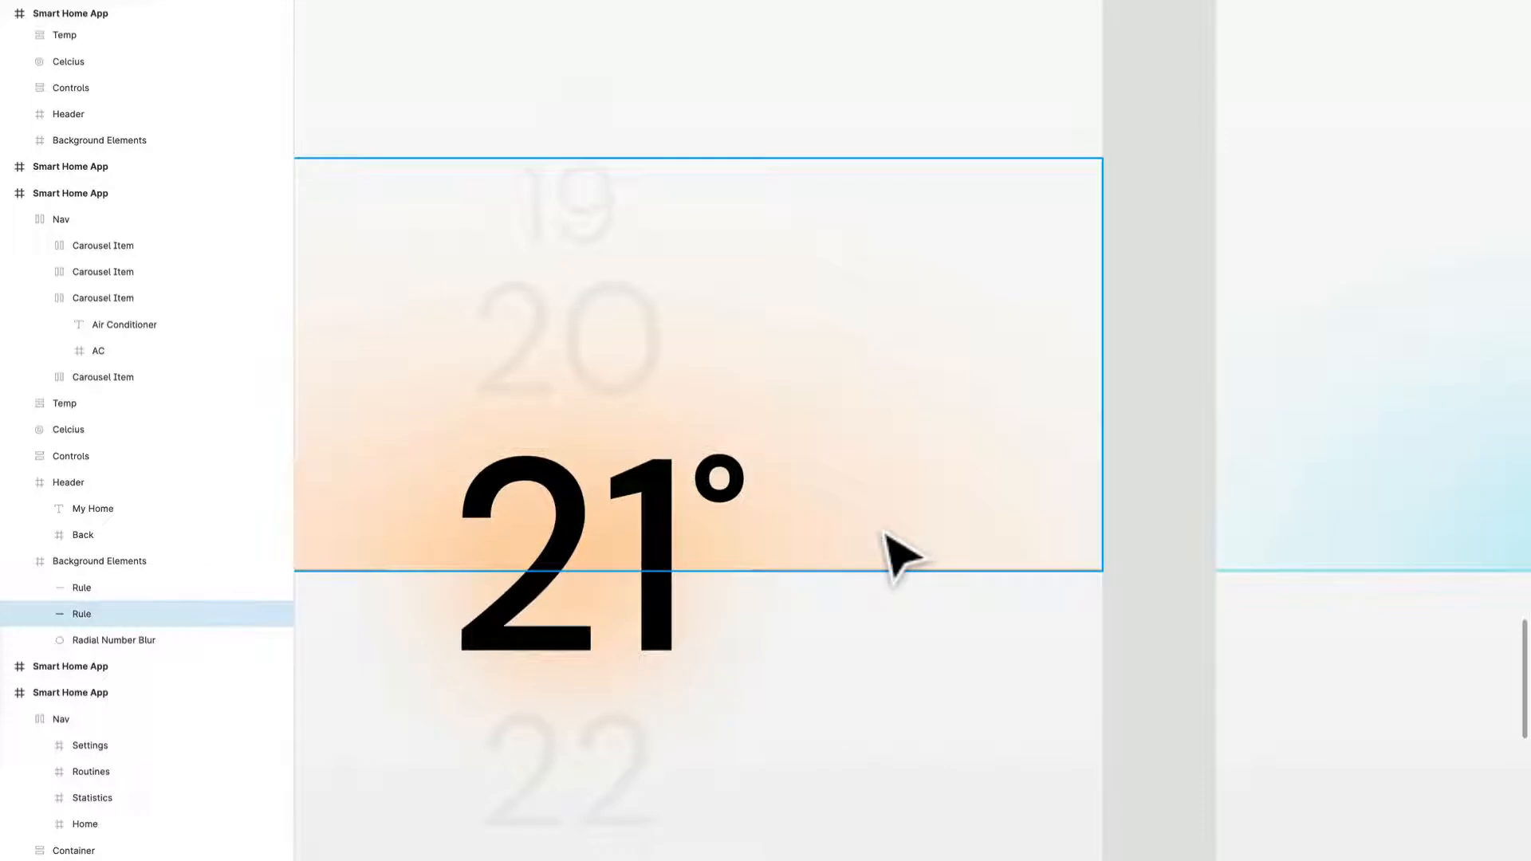
{"action": "left_click", "coordinate": [885, 532]}
{"action": "left_click", "coordinate": [24, 325]}
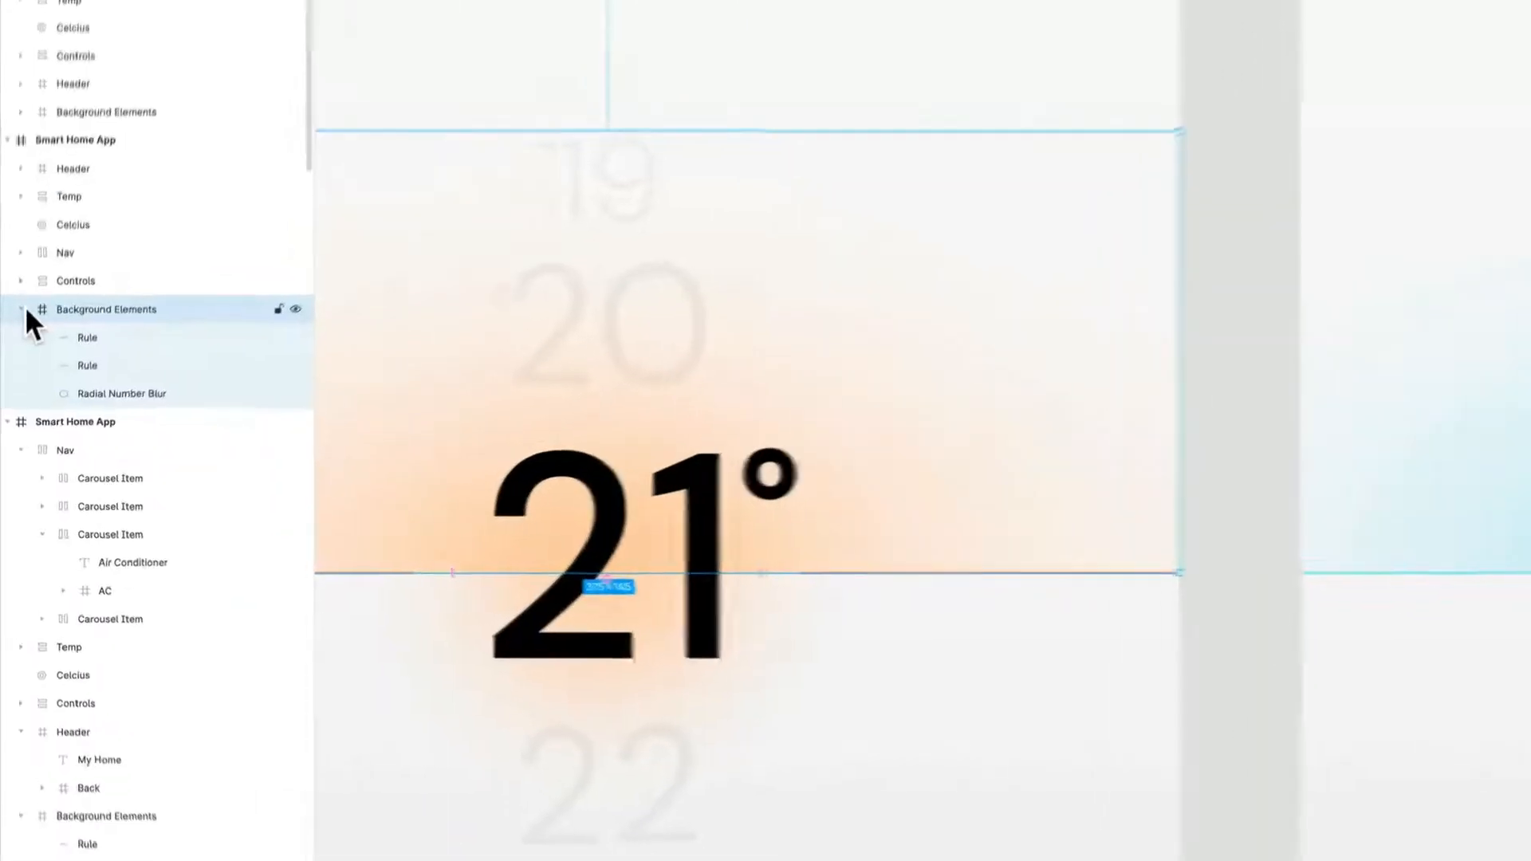
{"action": "left_click", "coordinate": [145, 392]}
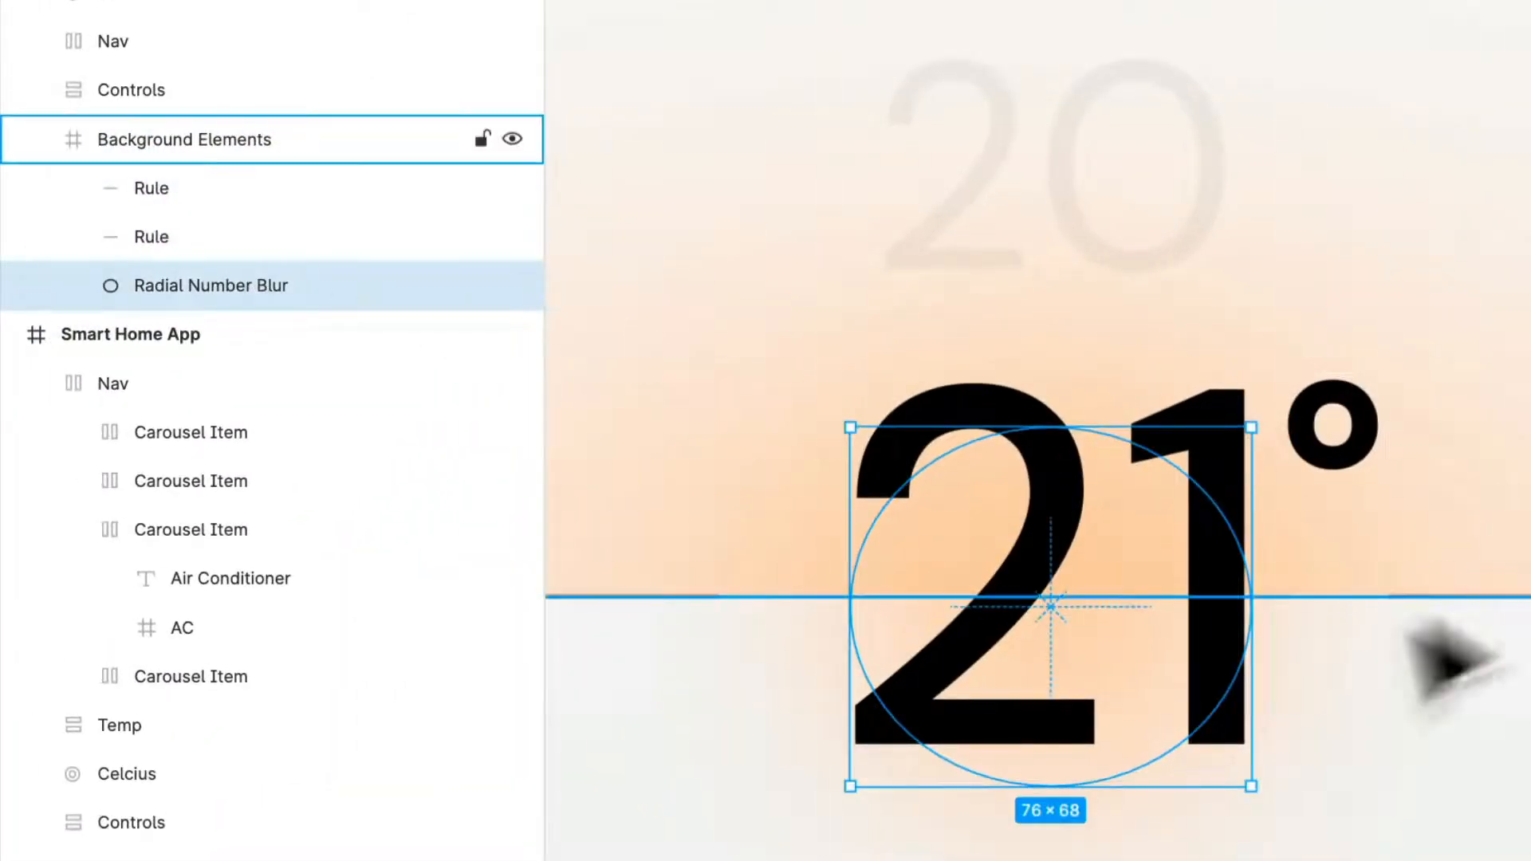
{"action": "left_click_drag", "start_coordinate": [964, 607], "coordinate": [966, 606]}
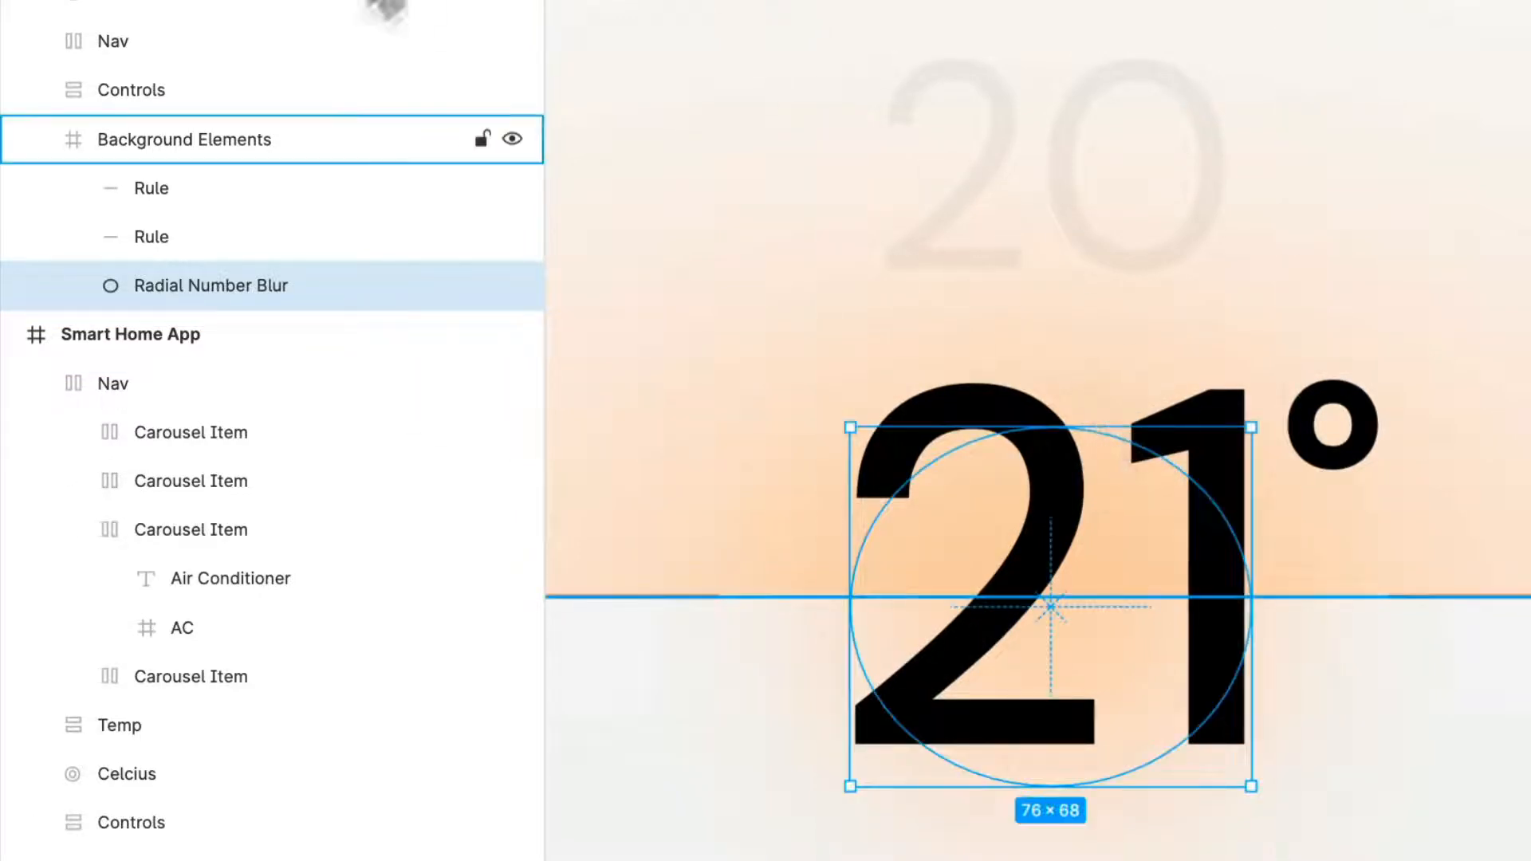
Toggle the radial fill of the orange 21° screen's Background Elements frame off and on to preview its glow, leaving it visible.
{"action": "left_click", "coordinate": [335, 141]}
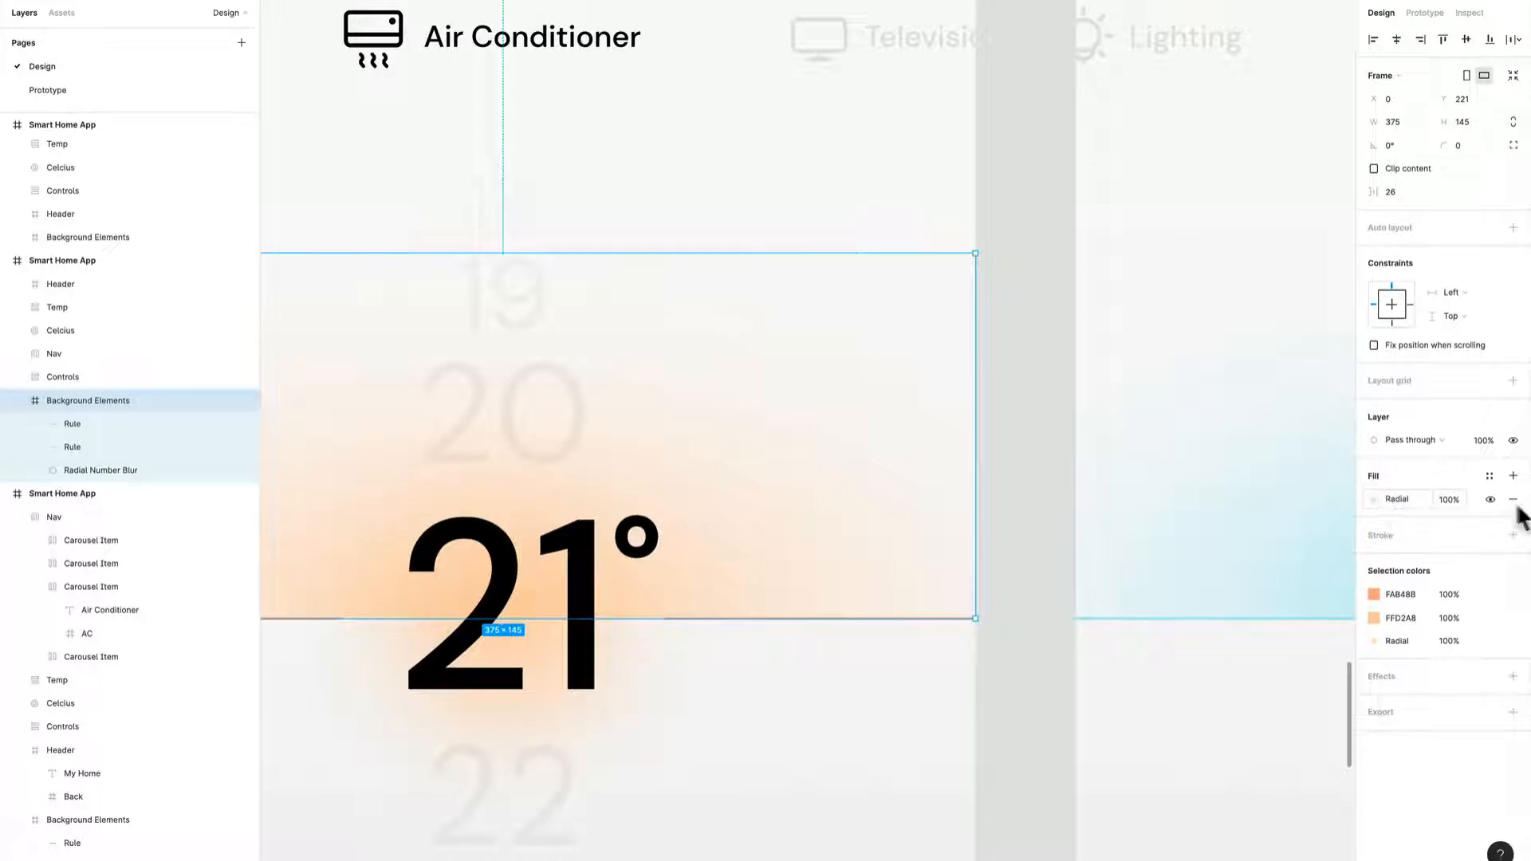
{"action": "left_click", "coordinate": [1489, 499]}
{"action": "left_click", "coordinate": [1489, 499]}
{"action": "left_click", "coordinate": [1490, 499]}
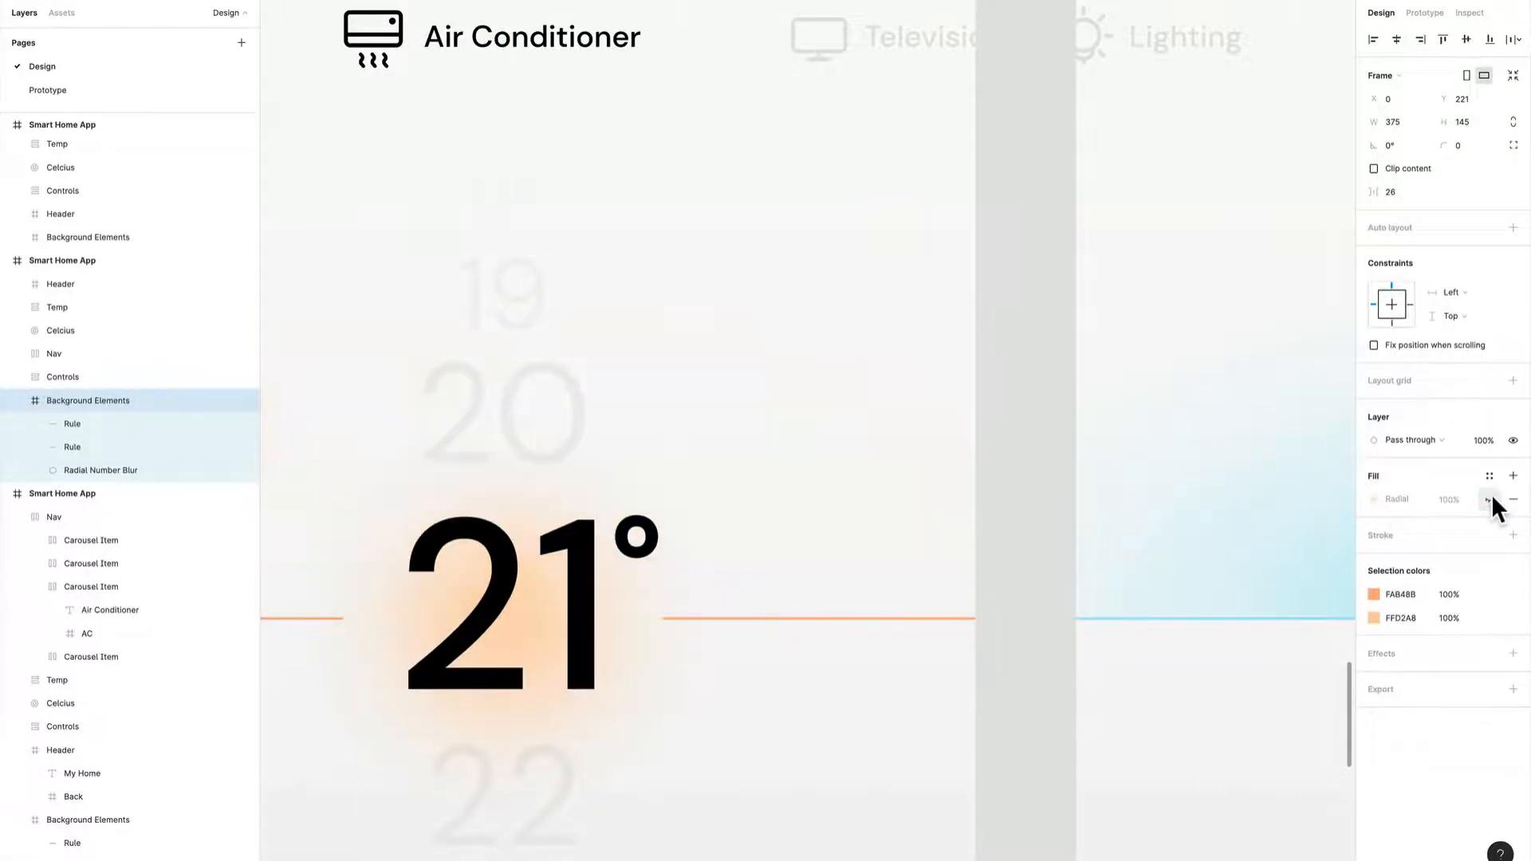
{"action": "left_click", "coordinate": [1489, 499]}
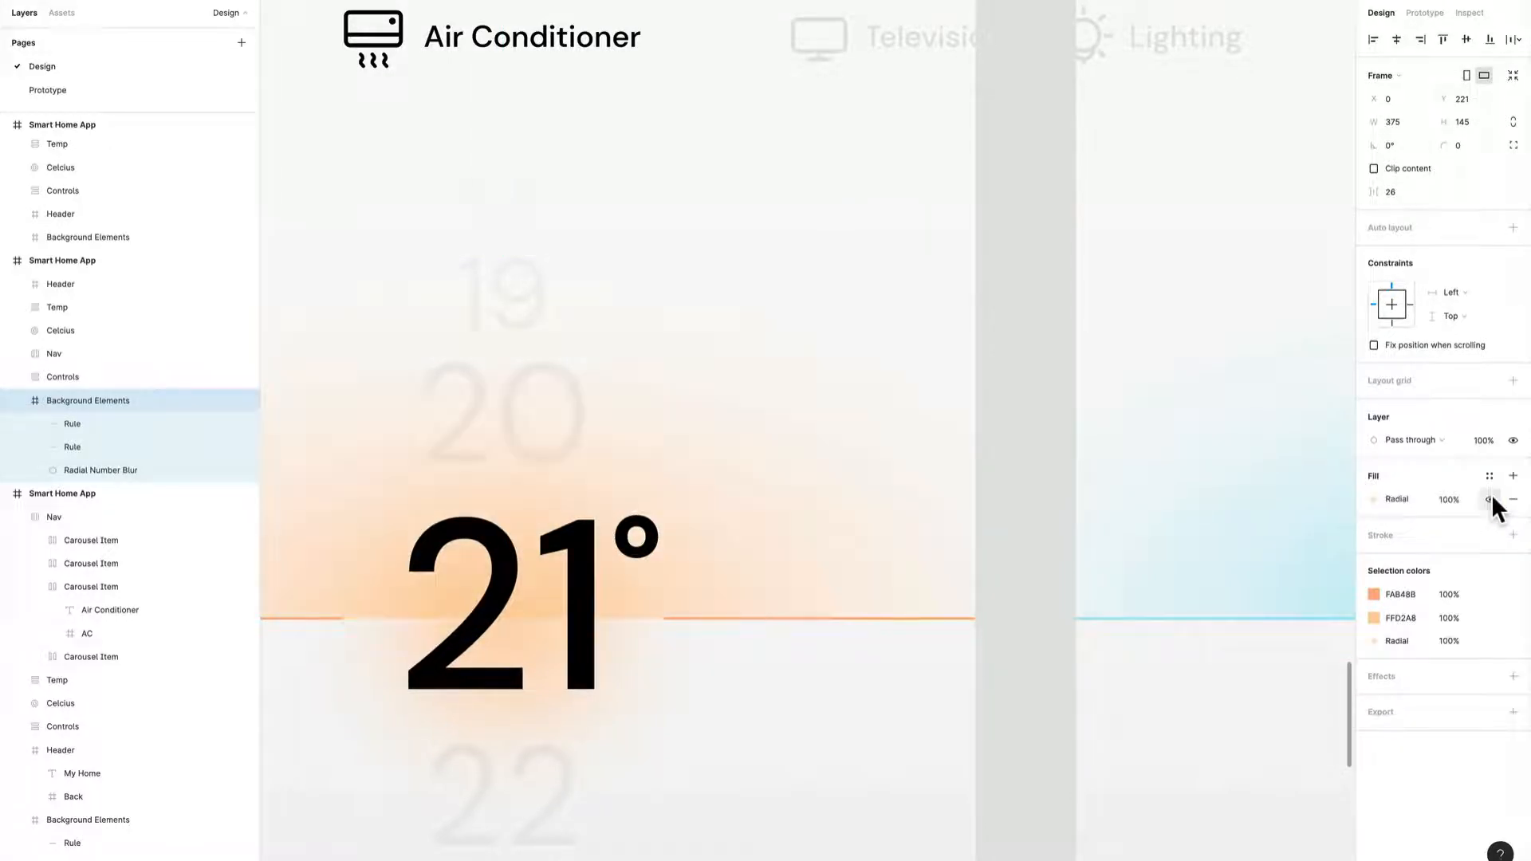
Inspect the radial fill of the orange 21° screen's Background Elements frame, checking both gradient stops and the gradient's centre on the rule line.
{"action": "left_click", "coordinate": [1379, 499]}
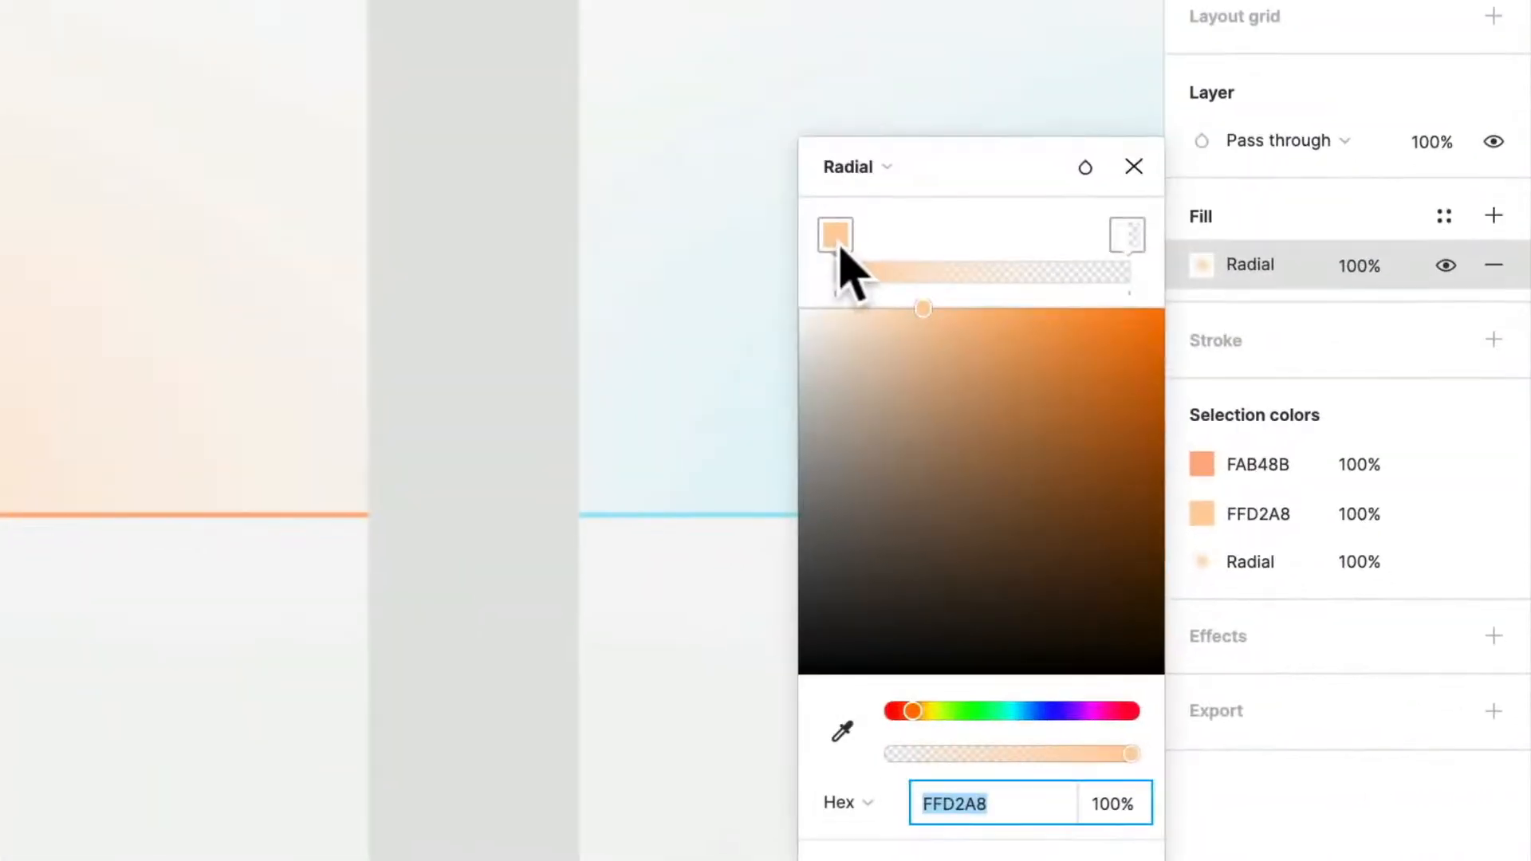
{"action": "left_click", "coordinate": [1200, 488]}
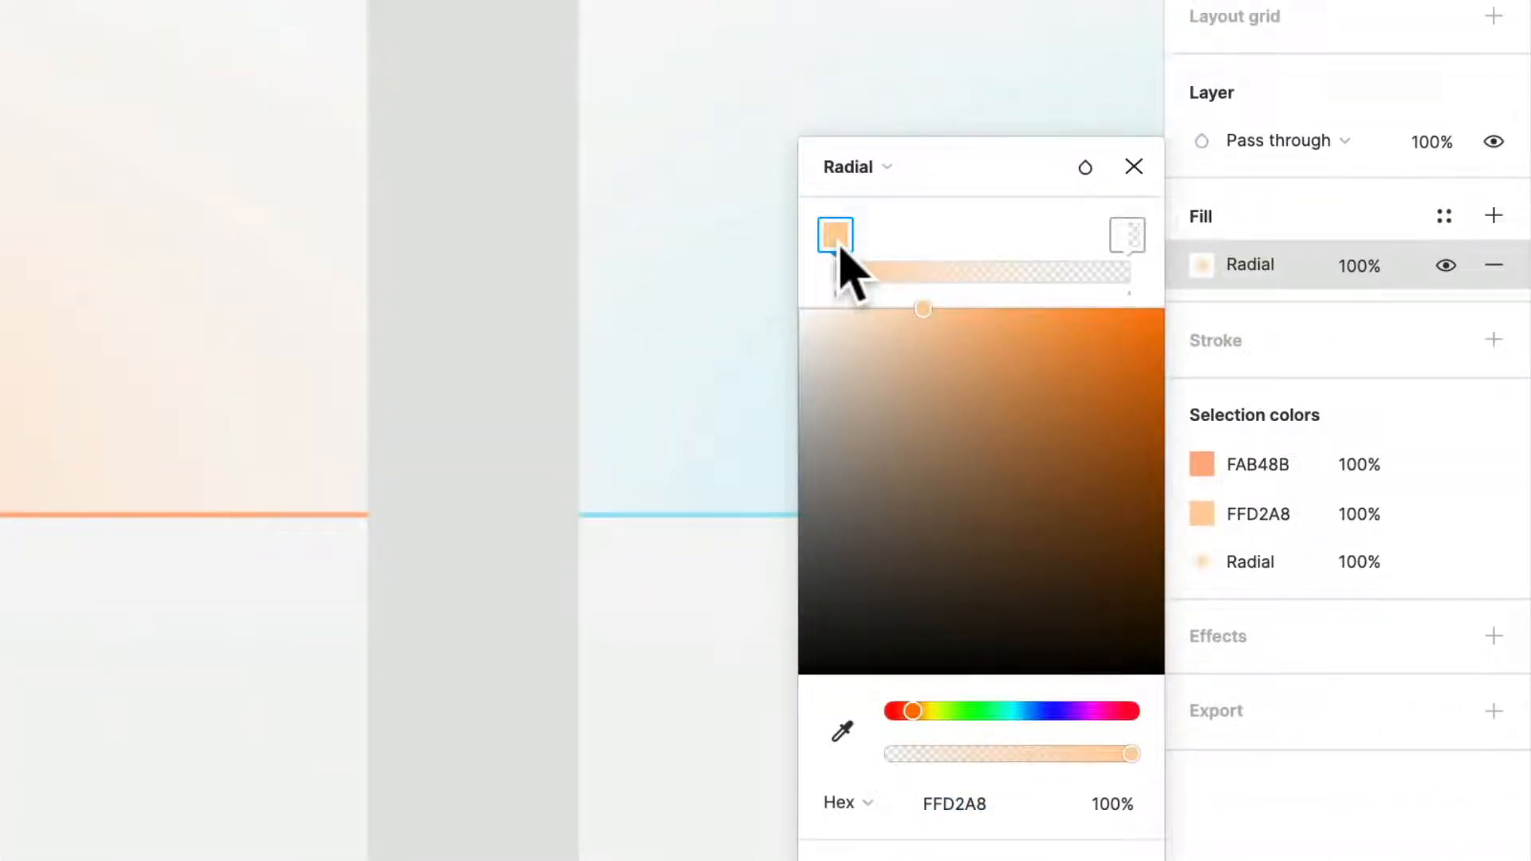
{"action": "left_click", "coordinate": [1137, 225]}
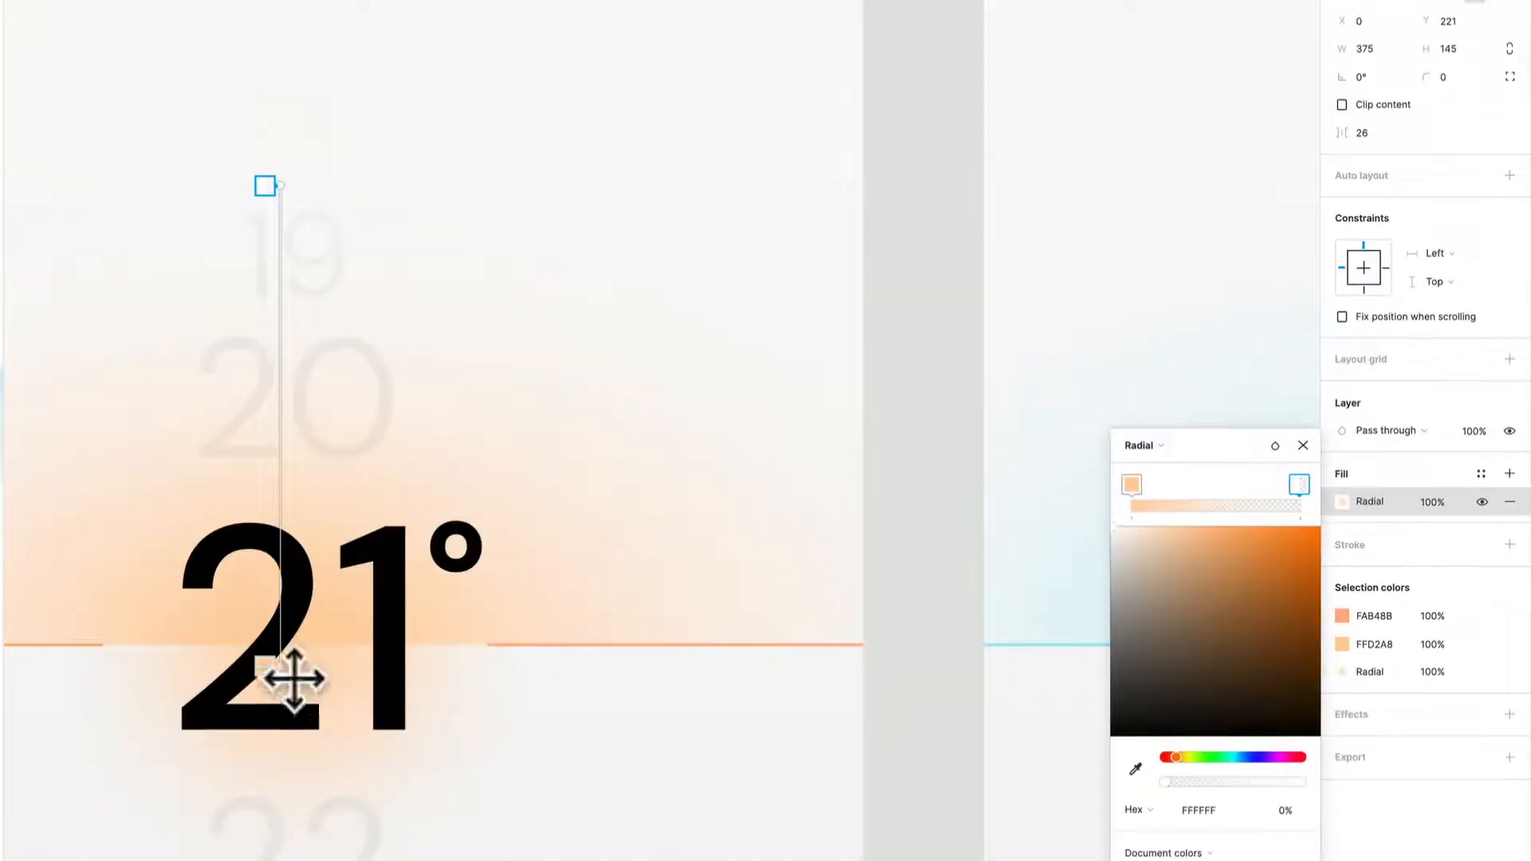
{"action": "mouse_move", "coordinate": [293, 680]}
{"action": "left_mouse_down"}
{"action": "mouse_move", "coordinate": [300, 693]}
{"action": "mouse_move", "coordinate": [308, 523]}
{"action": "mouse_move", "coordinate": [298, 692]}
{"action": "left_mouse_up"}
{"action": "scroll", "coordinate": [462, 684], "scroll_direction": "up", "scroll_amount": 5}
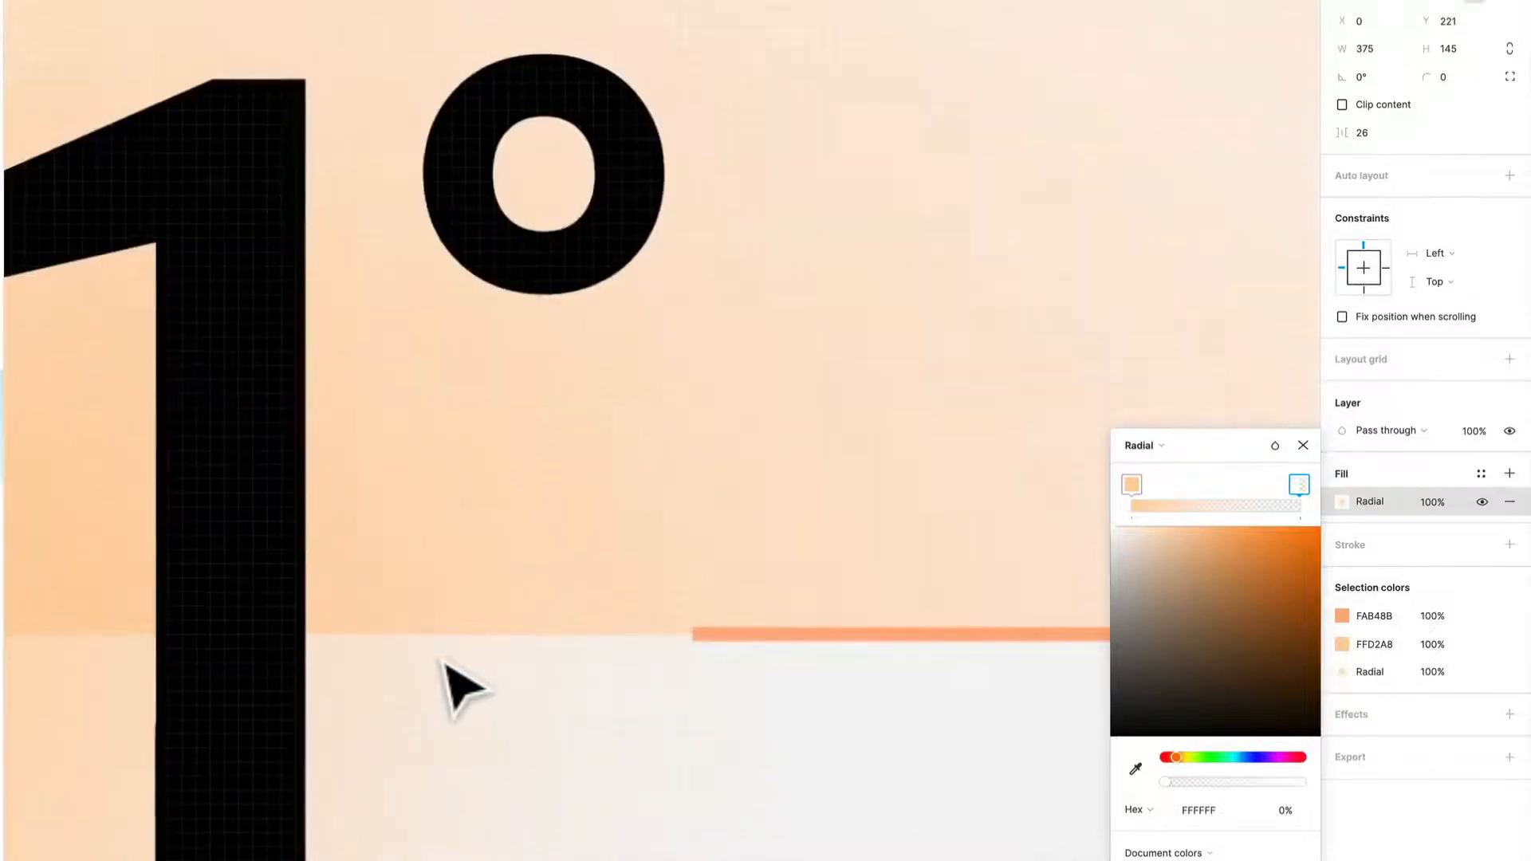
{"action": "scroll", "coordinate": [462, 684], "scroll_direction": "down", "scroll_amount": 5}
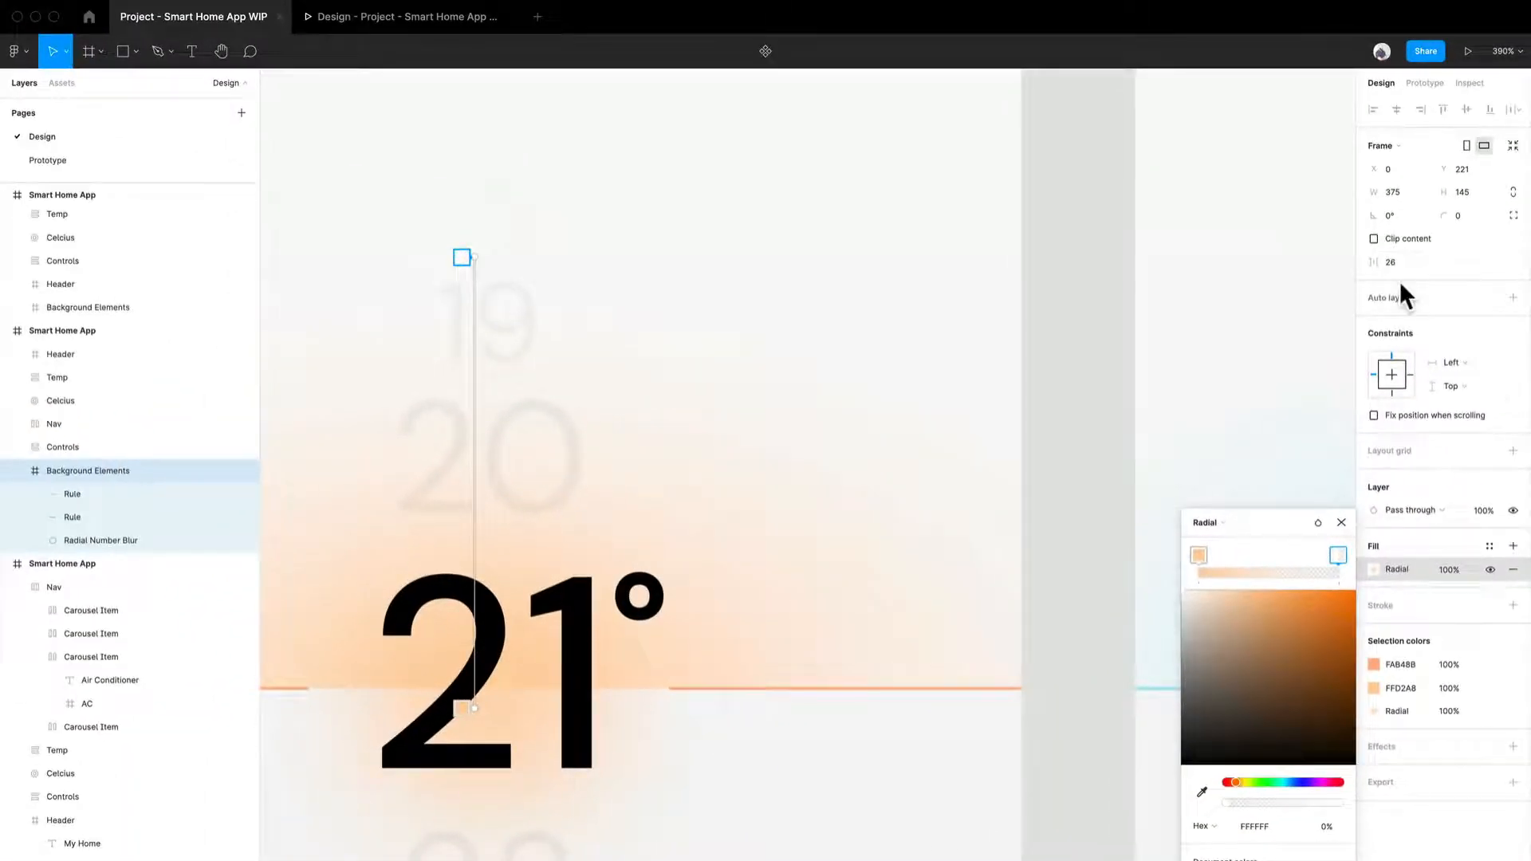
Close the radial fill settings and turn on Clip content for the orange 21° Background Elements frame, toggling it to compare both states.
{"action": "left_click", "coordinate": [1454, 249]}
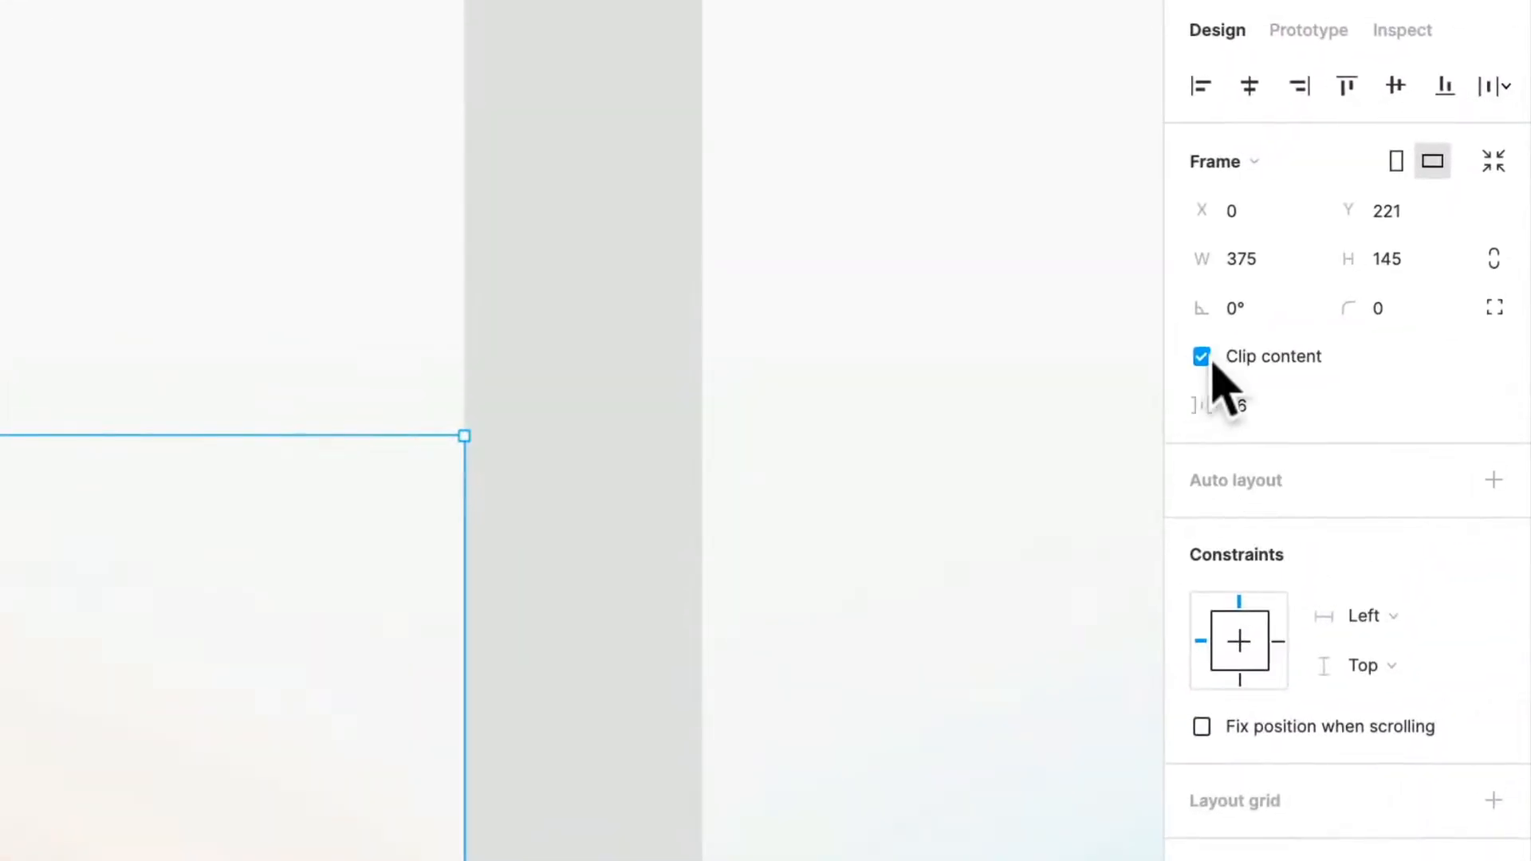
{"action": "left_click", "coordinate": [1206, 359]}
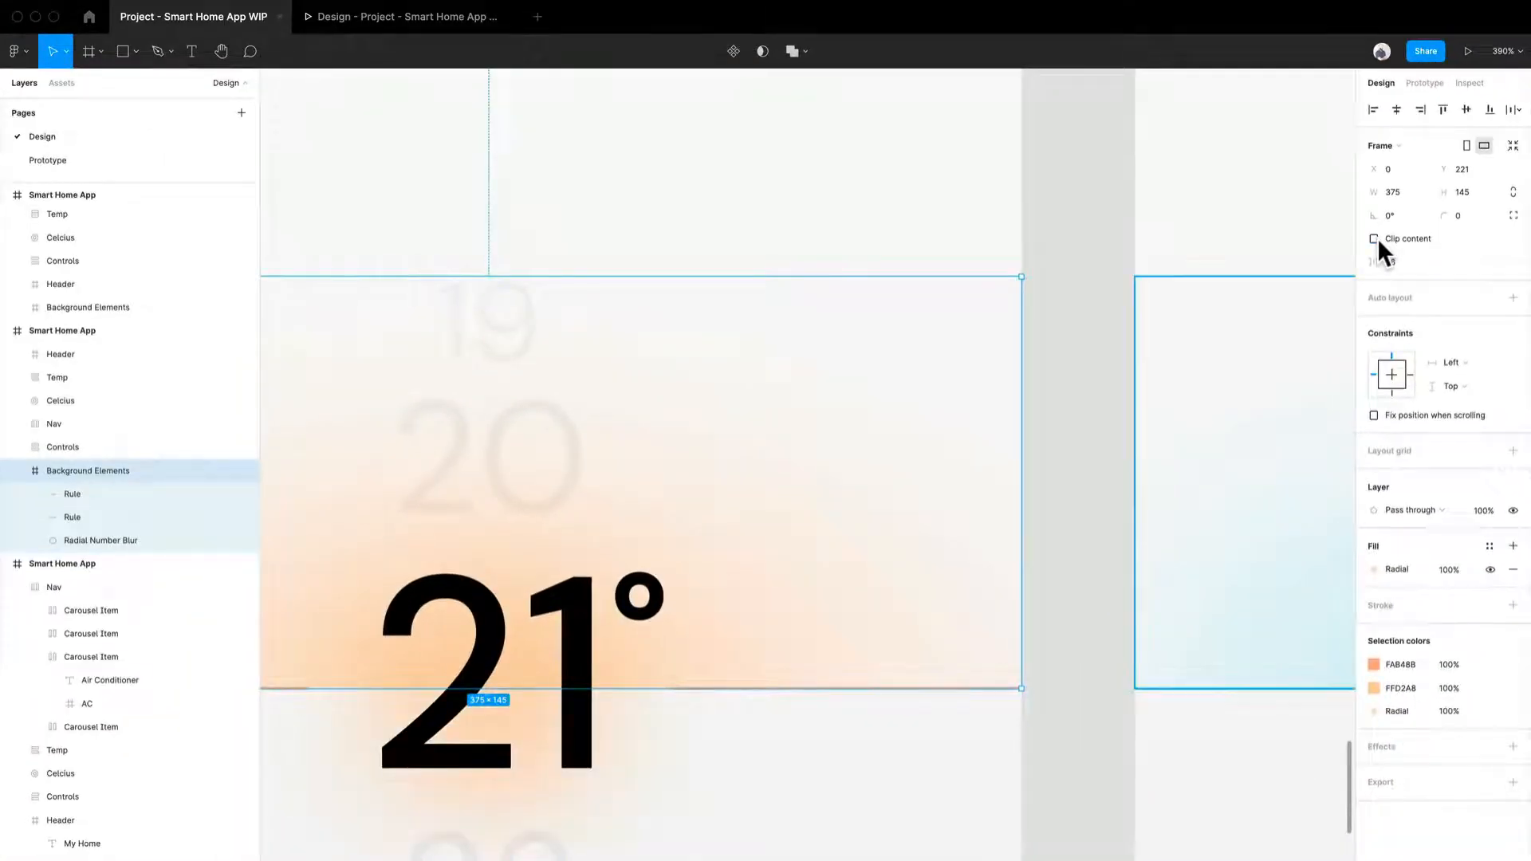
{"action": "left_click", "coordinate": [1374, 239]}
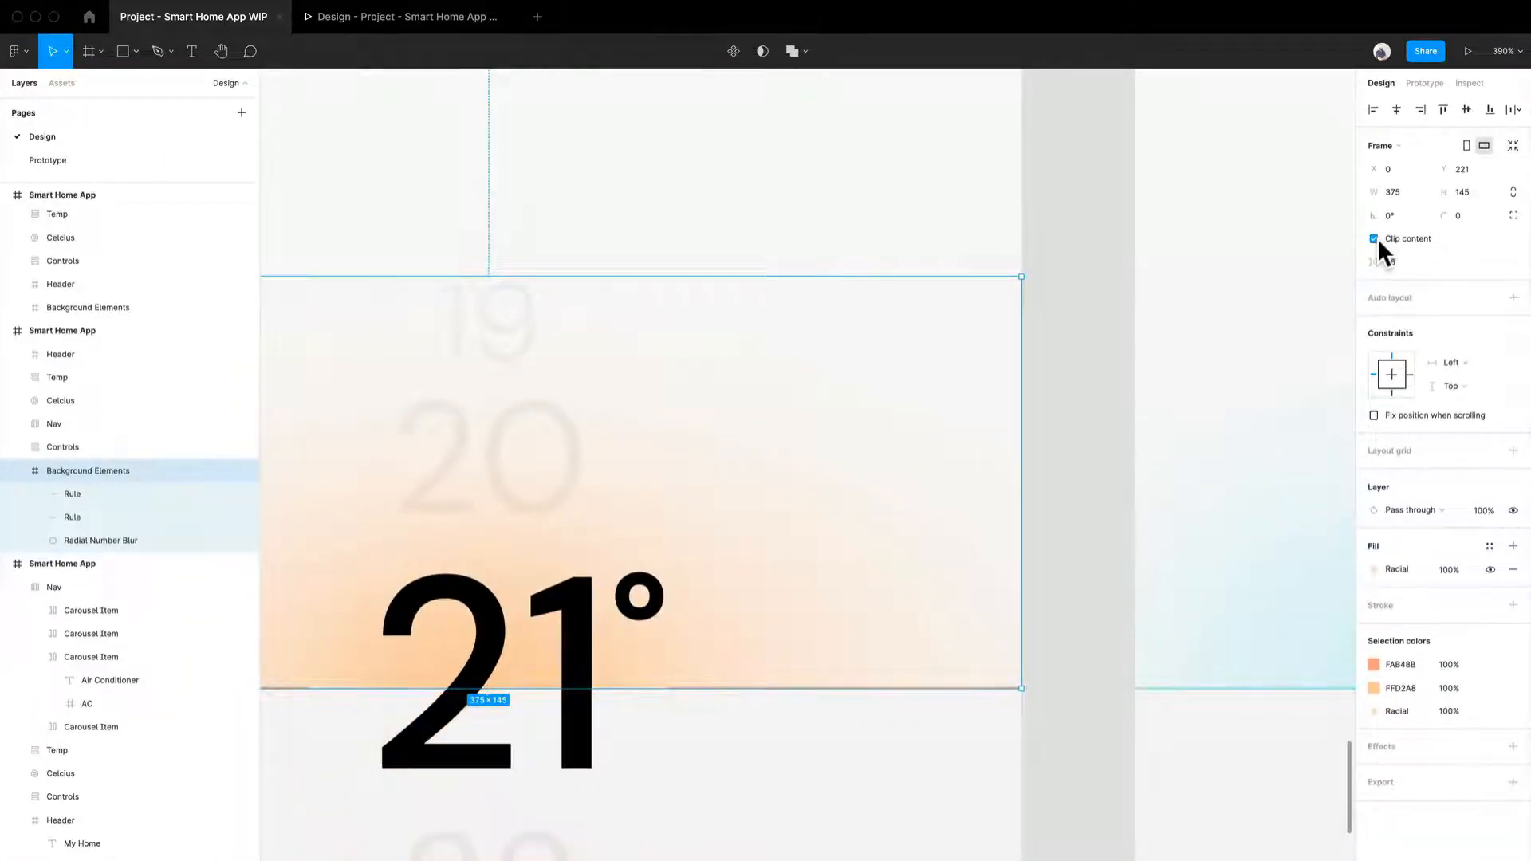
Compare the clipped orange 21° background with the neighbouring coloured screens and the uncoloured row above, with nothing selected.
{"action": "scroll", "coordinate": [907, 655], "scroll_direction": "down", "scroll_amount": 3}
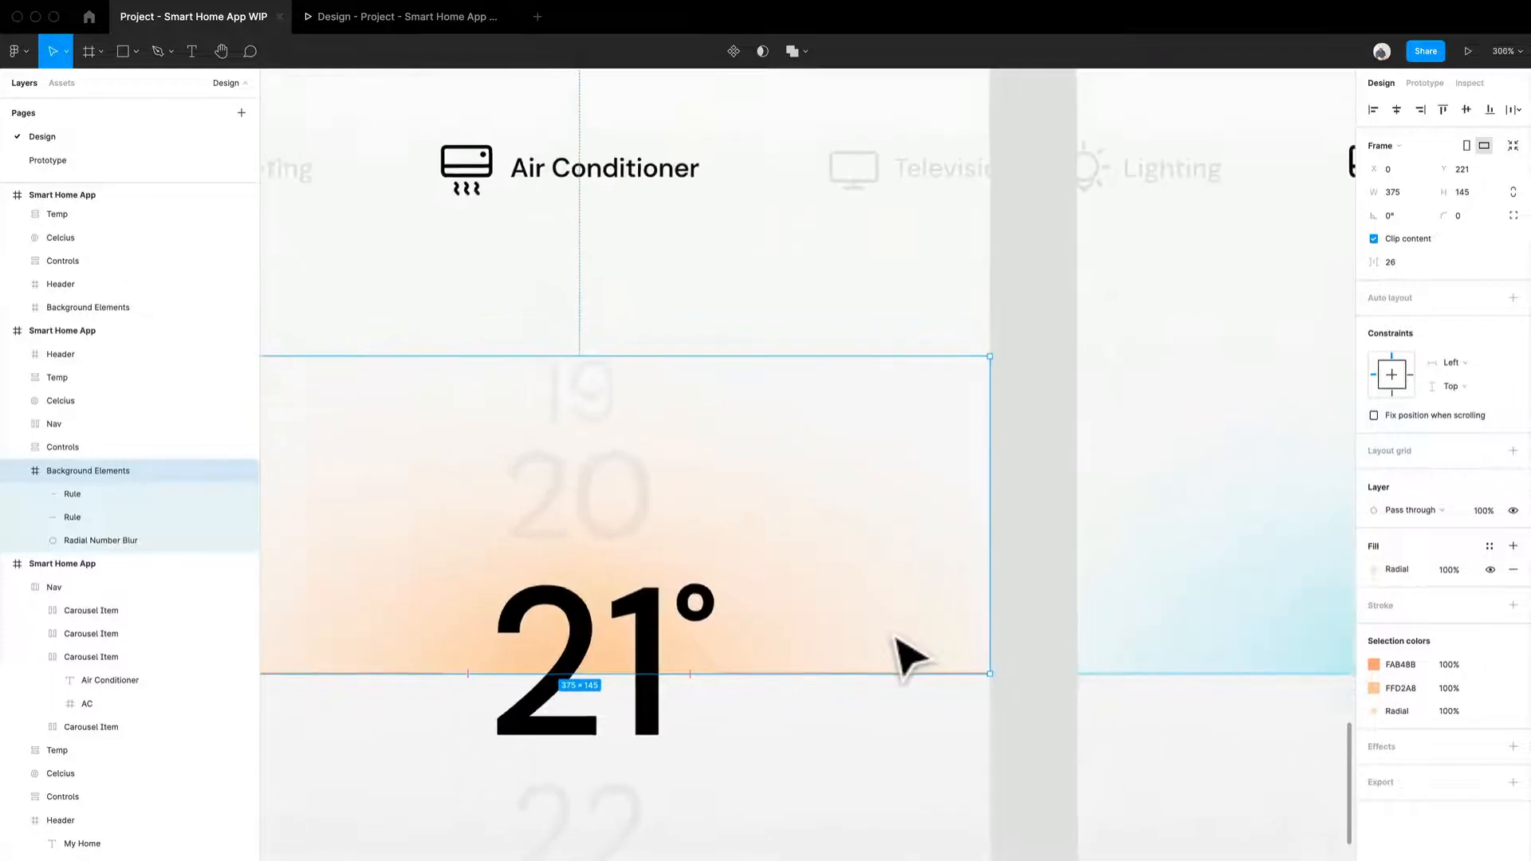
{"action": "scroll", "coordinate": [909, 655], "scroll_direction": "down", "scroll_amount": 3}
{"action": "scroll", "coordinate": [942, 777], "scroll_direction": "down", "scroll_amount": 10}
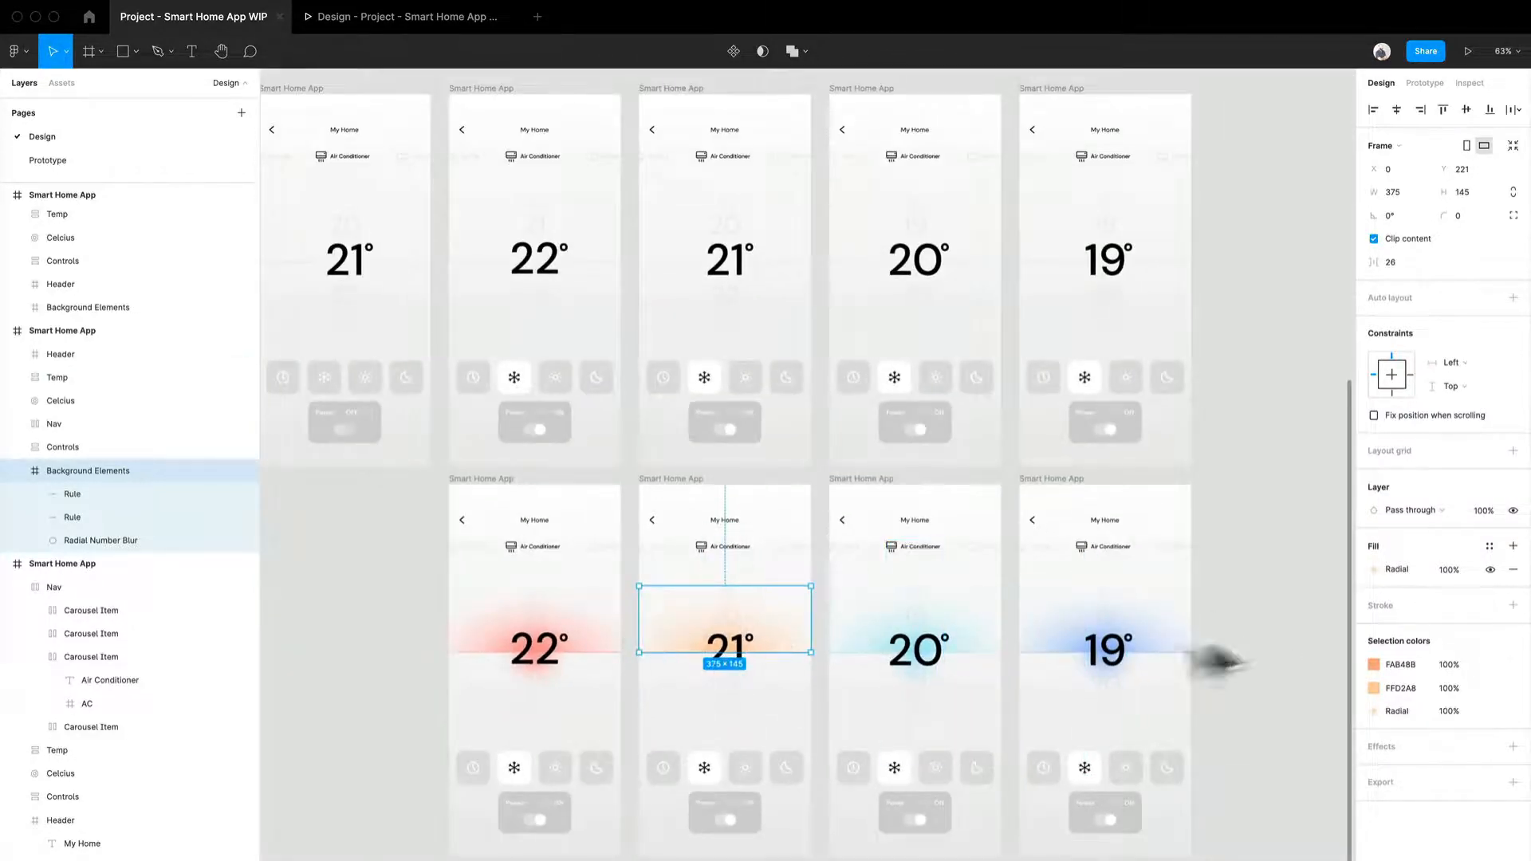
{"action": "scroll", "coordinate": [725, 643], "scroll_direction": "up", "scroll_amount": 3}
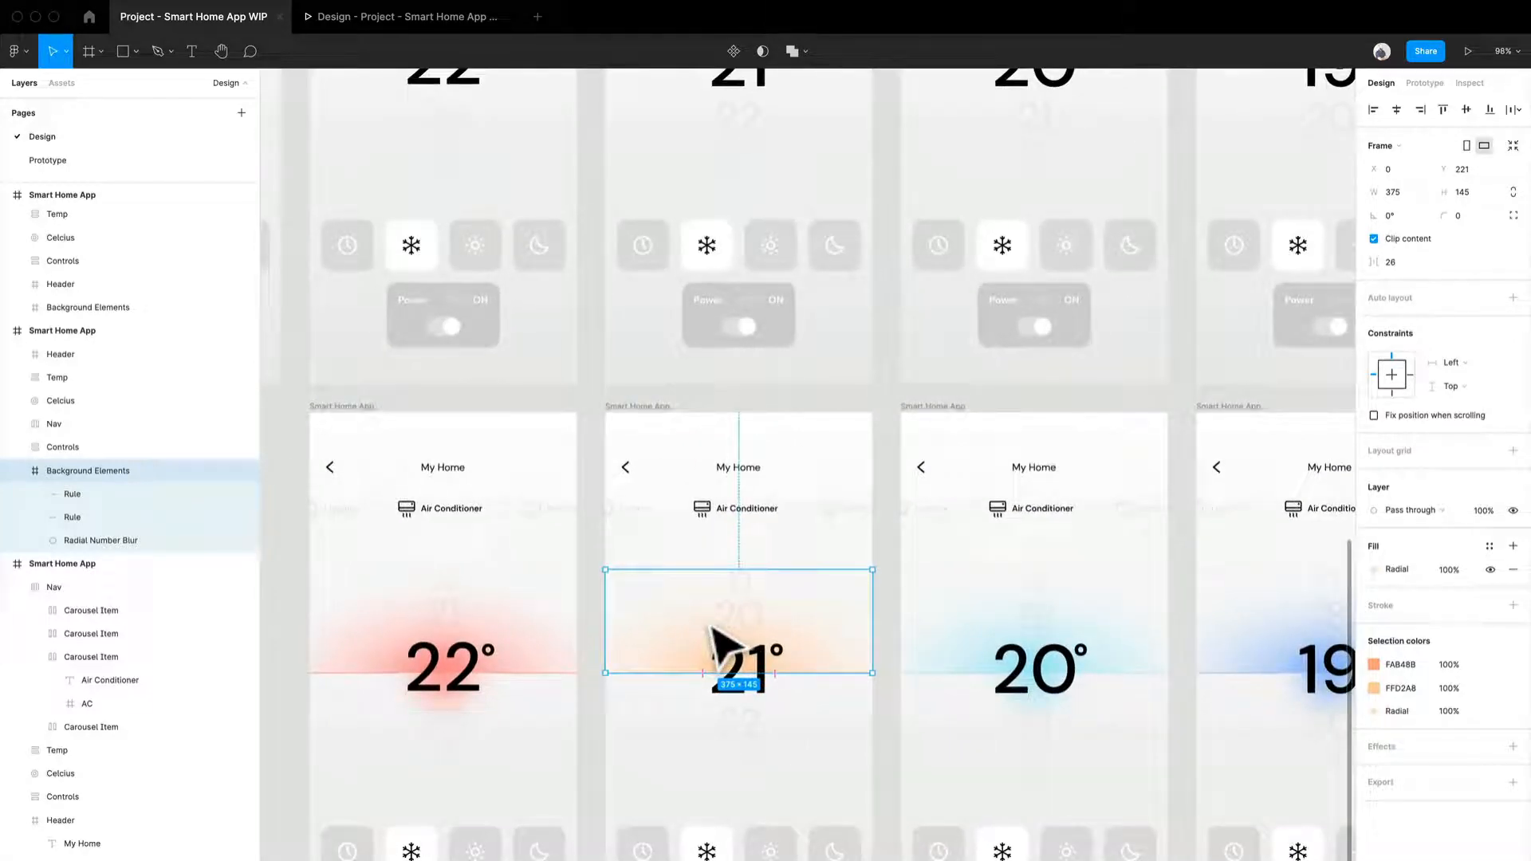
{"action": "left_click", "coordinate": [590, 410]}
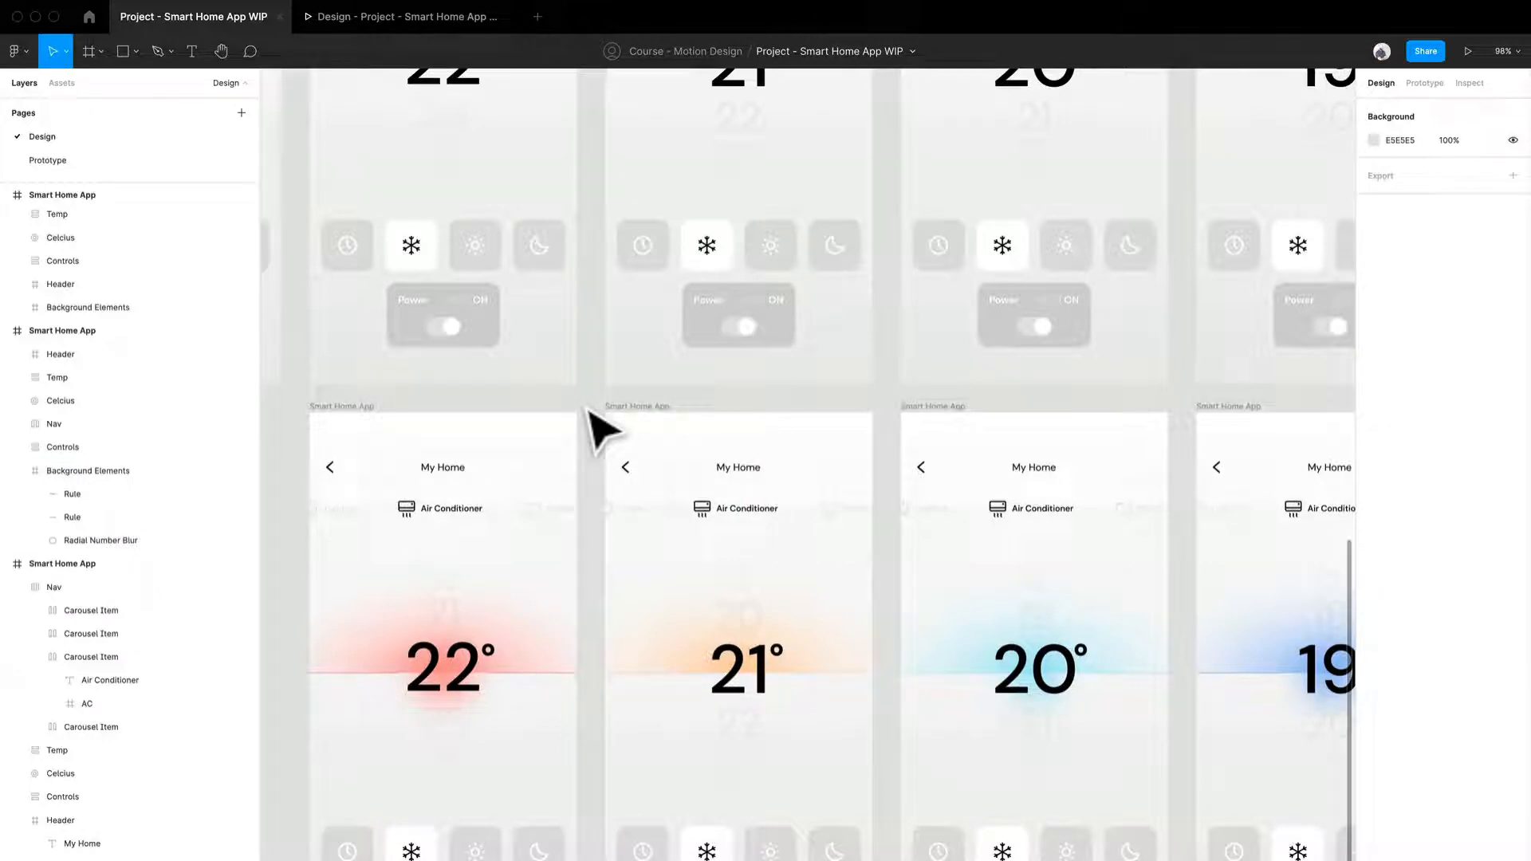
{"action": "scroll", "coordinate": [602, 431], "scroll_direction": "up", "scroll_amount": 2}
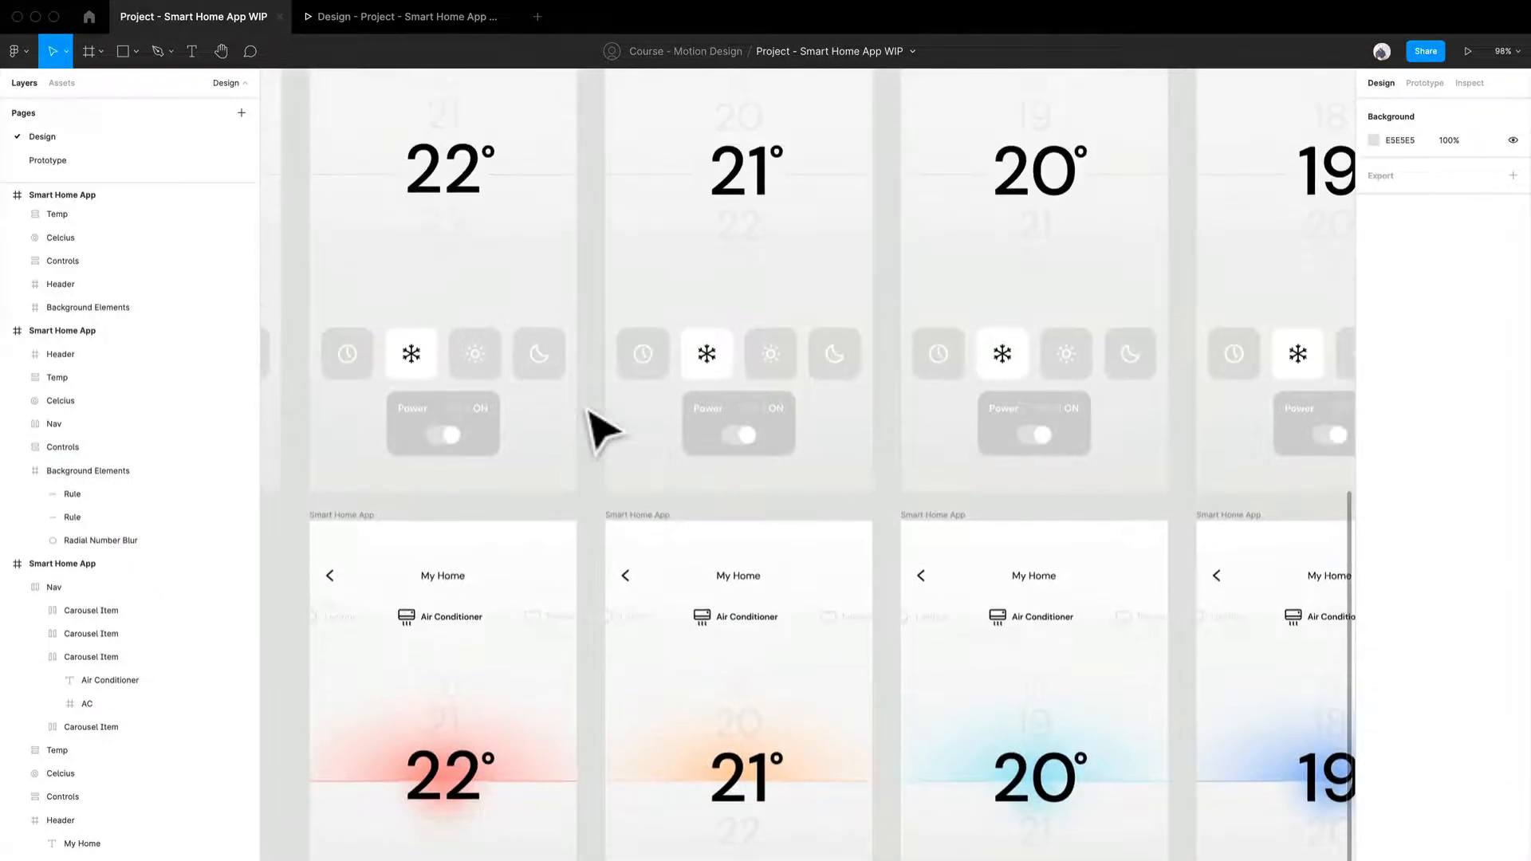
{"action": "scroll", "coordinate": [602, 430], "scroll_direction": "down", "scroll_amount": 1}
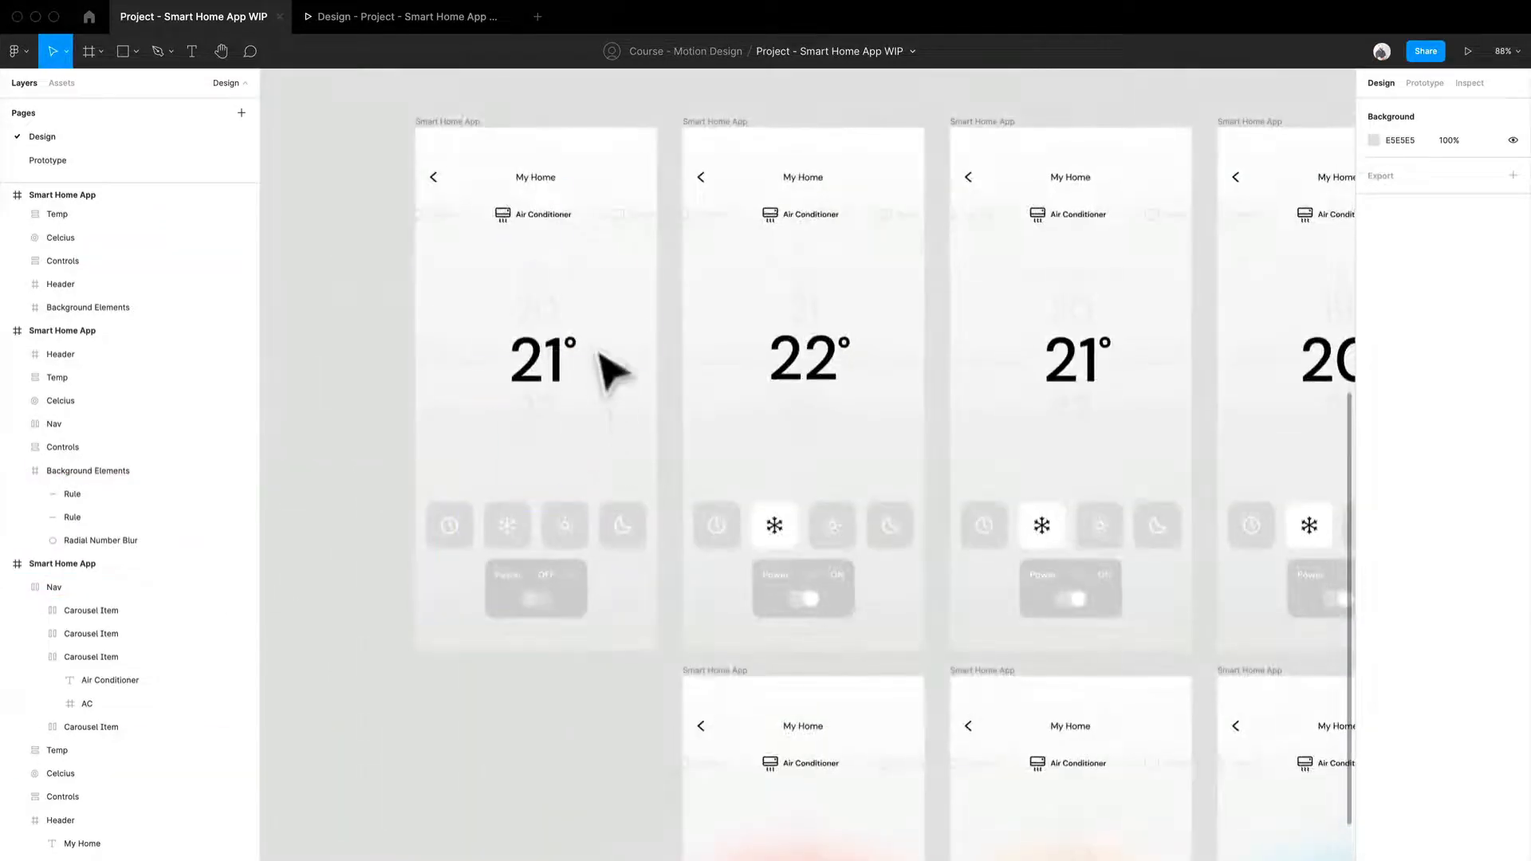
Inspect the Temp stacks of the power-off 21° screen and the uncoloured 22° screen, comparing how their numbers line up.
{"action": "left_click", "coordinate": [569, 368]}
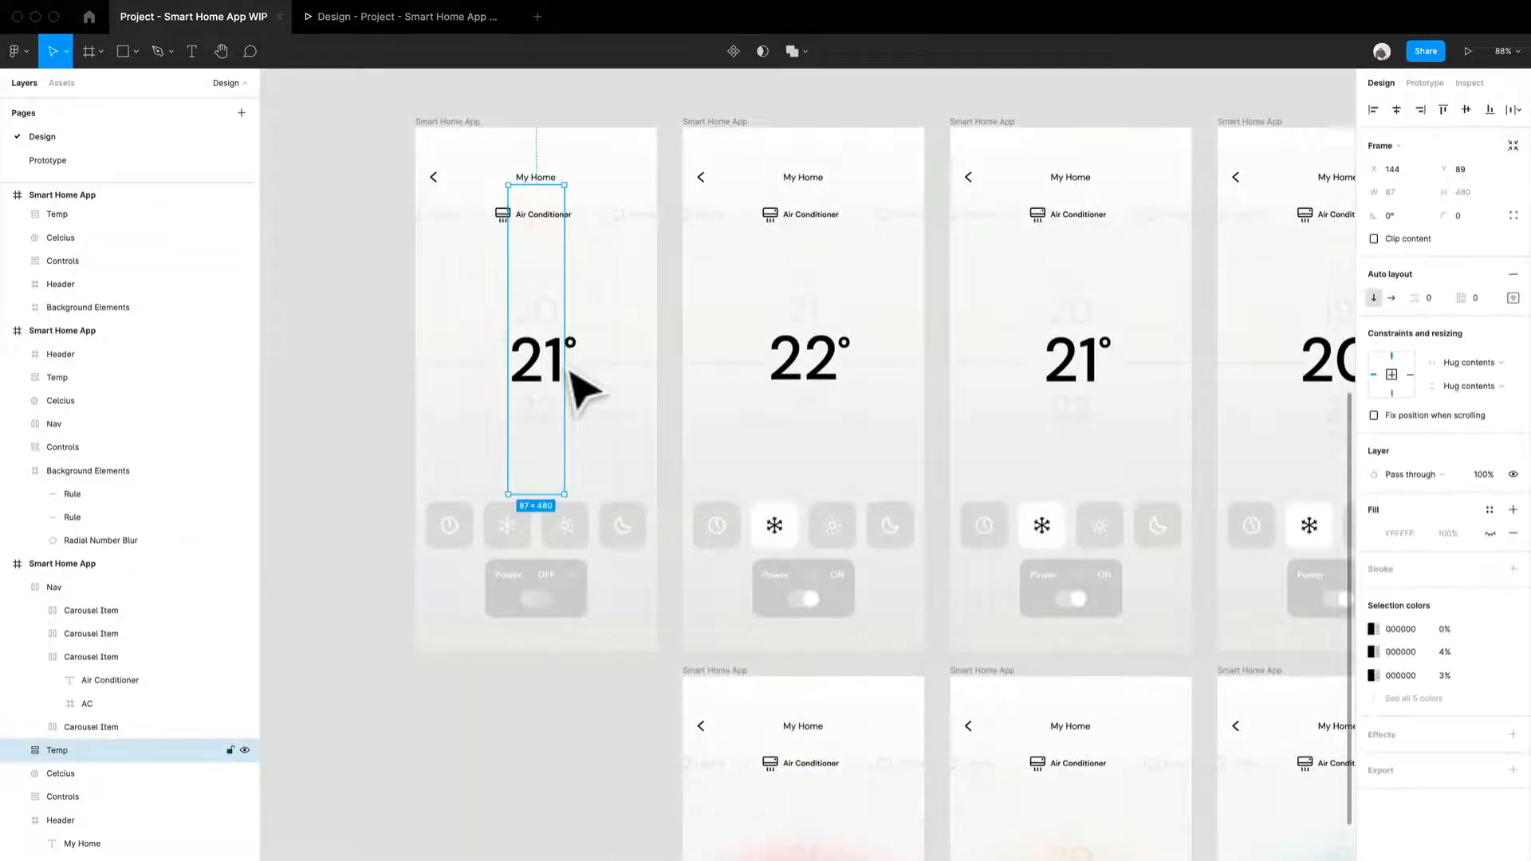
{"action": "left_click", "coordinate": [821, 380]}
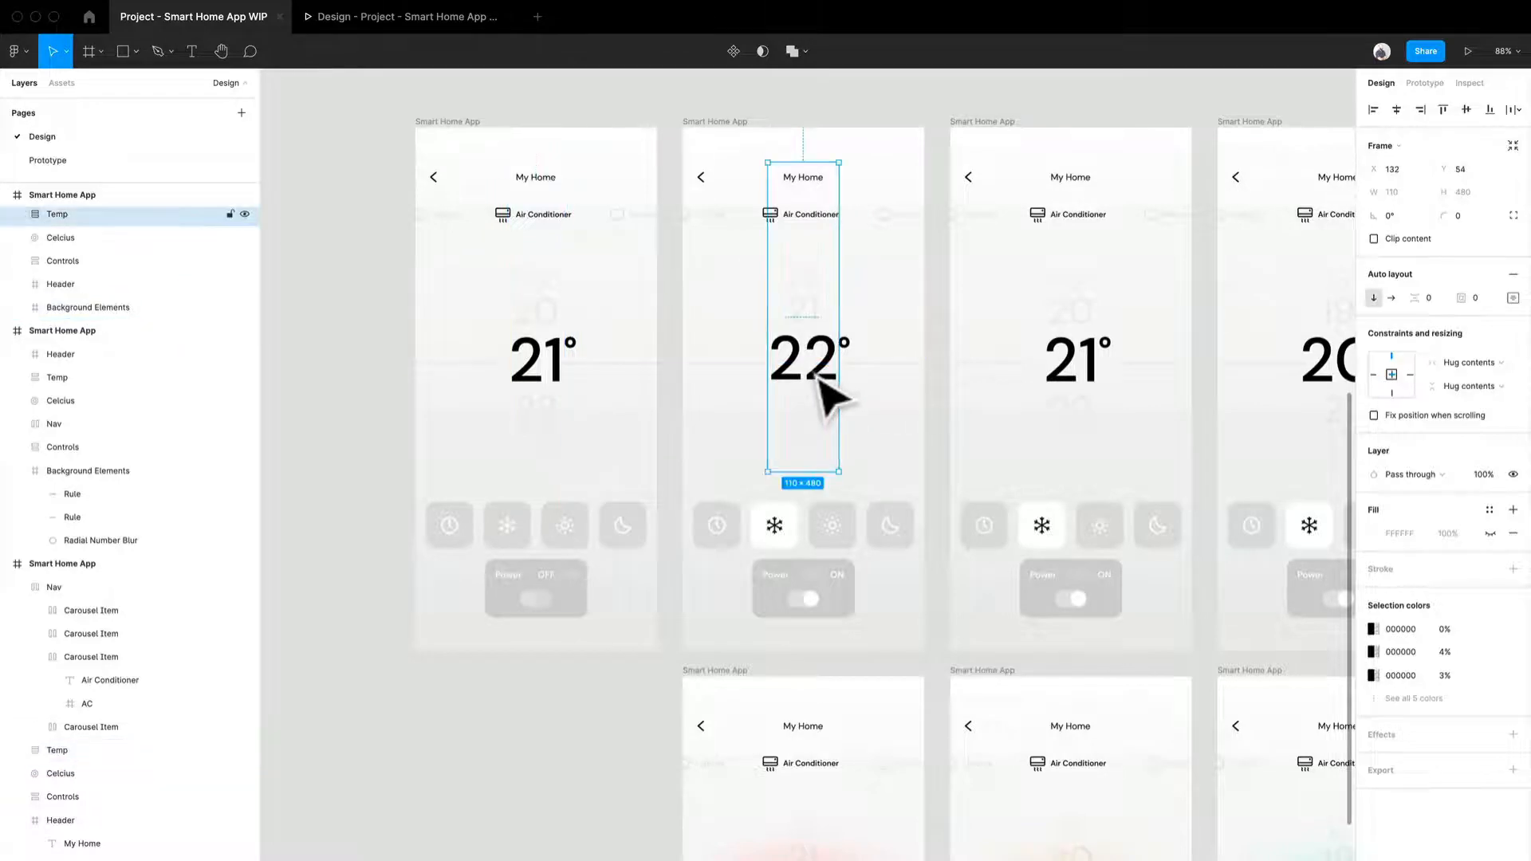
{"action": "left_click_drag", "start_coordinate": [830, 391], "coordinate": [609, 455]}
{"action": "scroll", "coordinate": [608, 455], "scroll_direction": "up", "scroll_amount": 5}
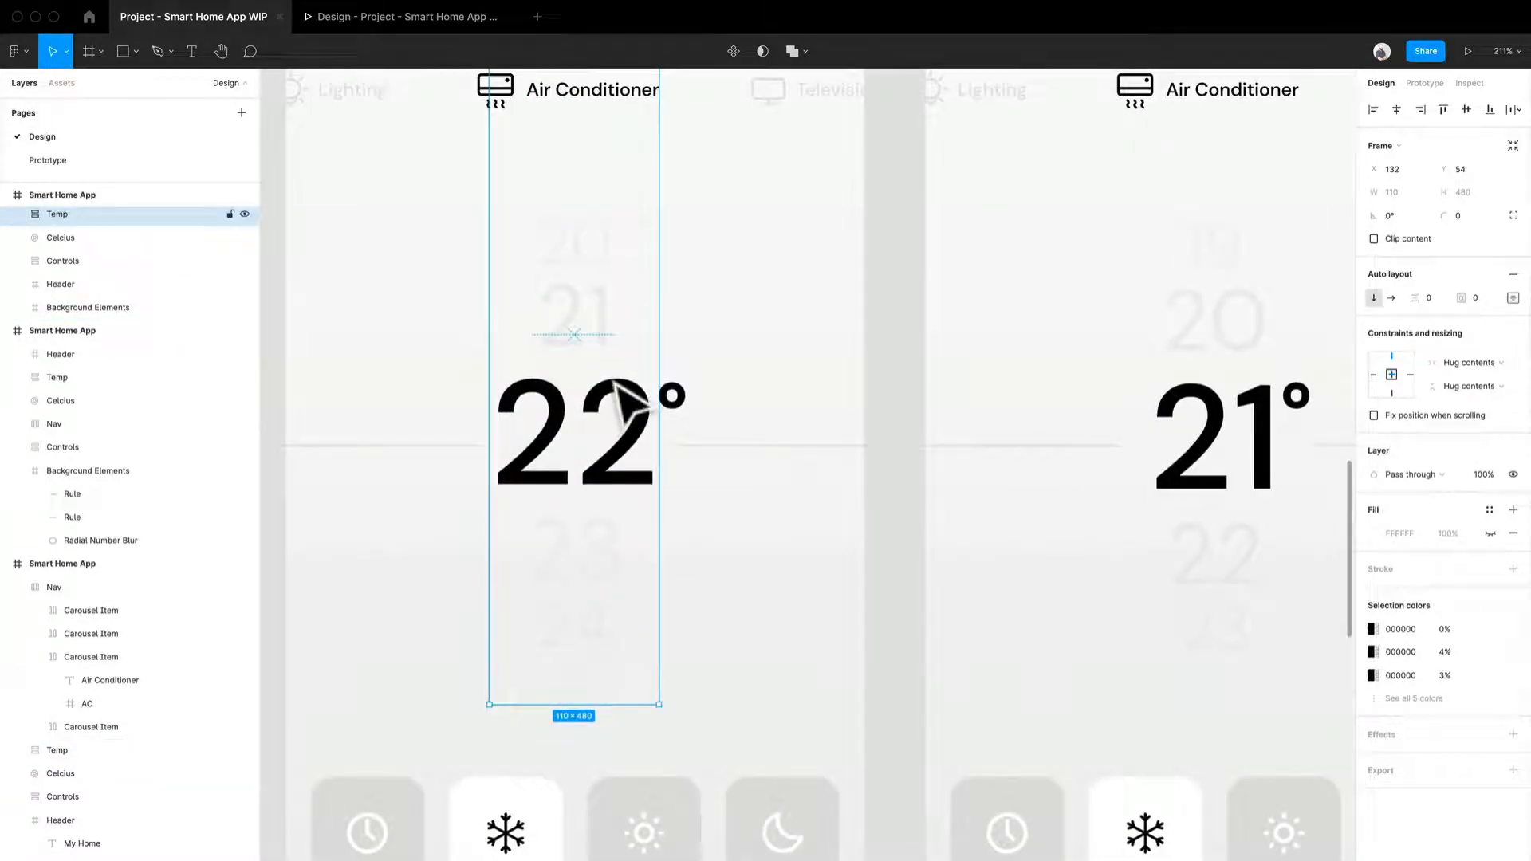
{"action": "scroll", "coordinate": [826, 537], "scroll_direction": "right", "scroll_amount": 3}
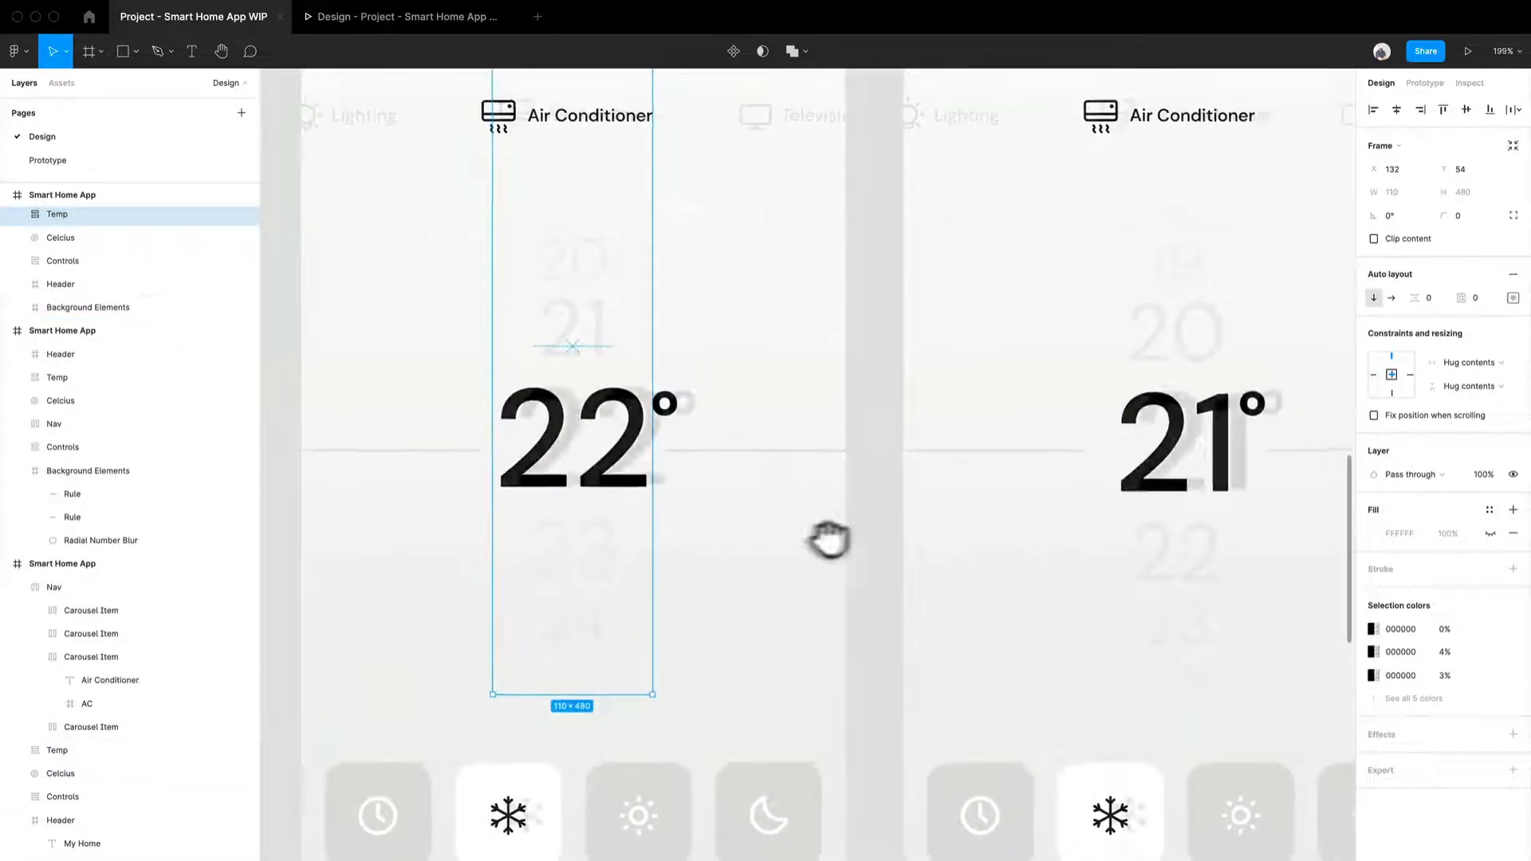
{"action": "scroll", "coordinate": [1007, 489], "scroll_direction": "down", "scroll_amount": 1}
Move the Temp stack of the uncoloured power-on 21° screen straight down to Y 140, leaving its degree symbol in place.
{"action": "left_click", "coordinate": [1063, 466]}
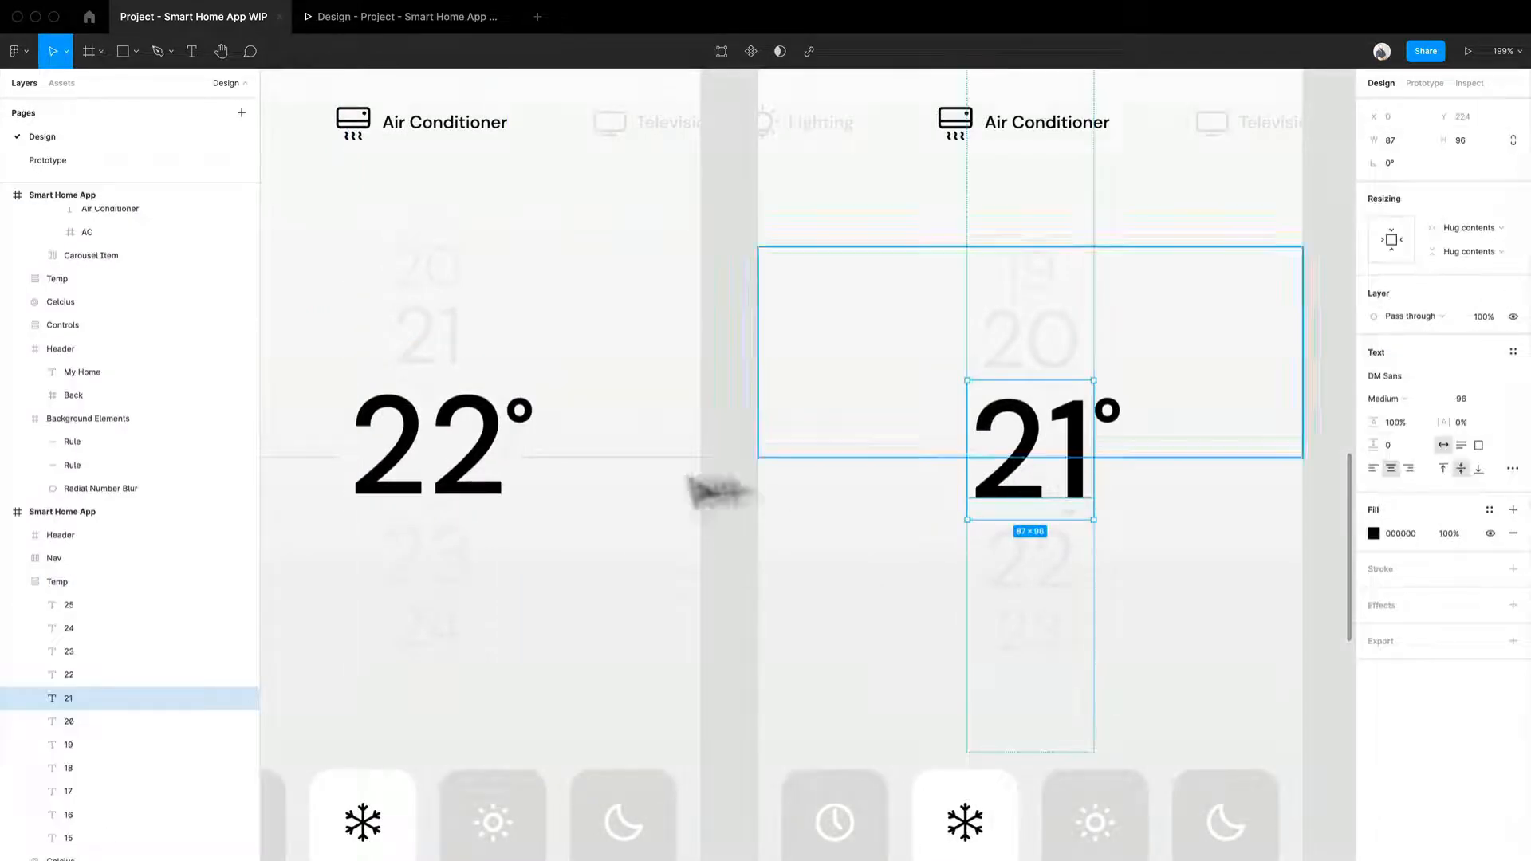
{"action": "left_click", "coordinate": [404, 526]}
{"action": "left_click", "coordinate": [1073, 468]}
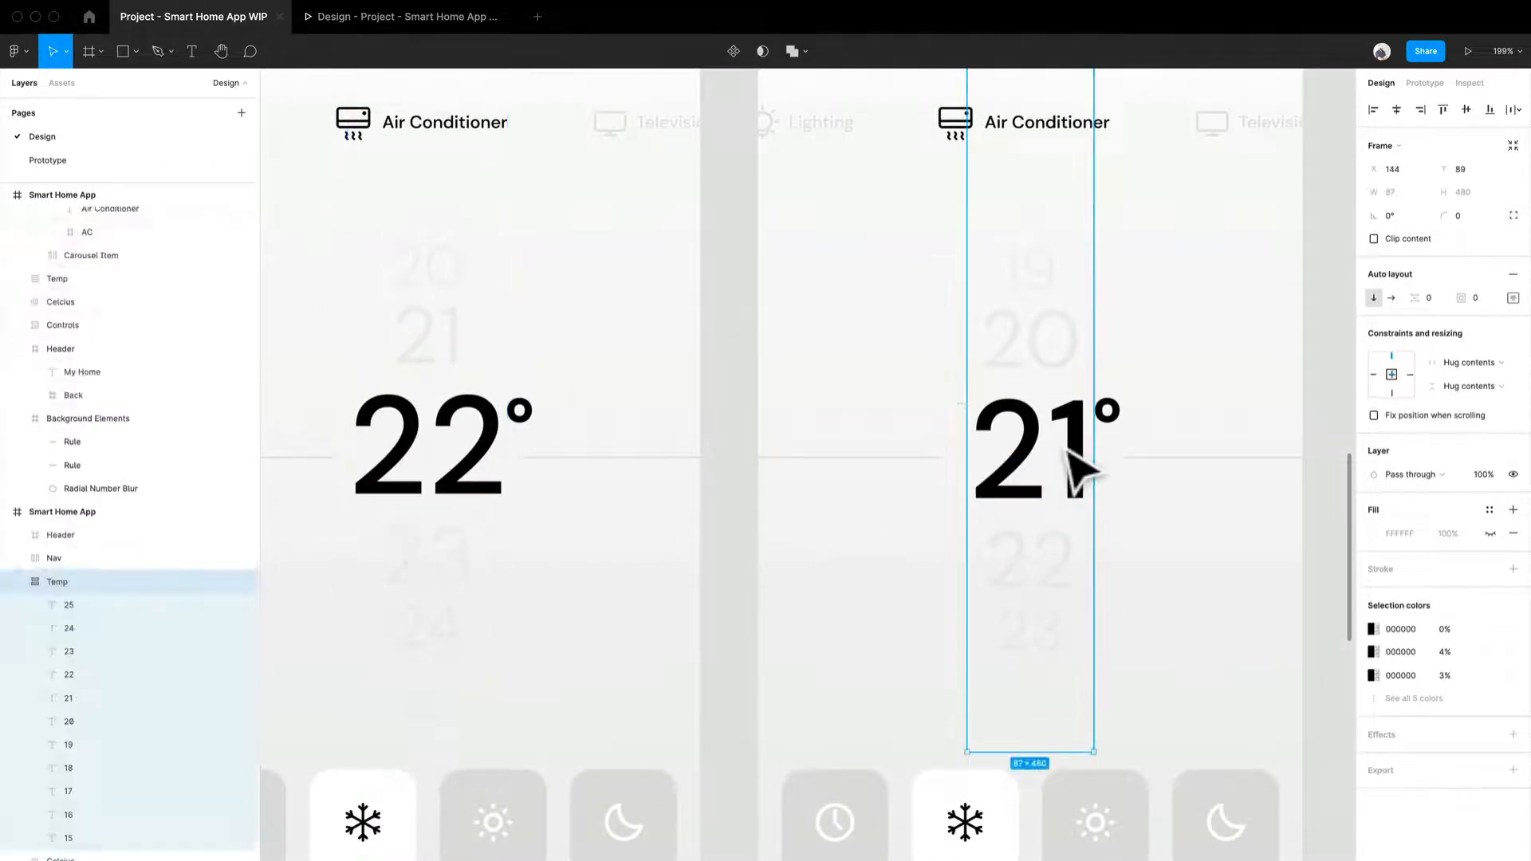
{"action": "left_click_drag", "start_coordinate": [1070, 463], "coordinate": [1069, 523]}
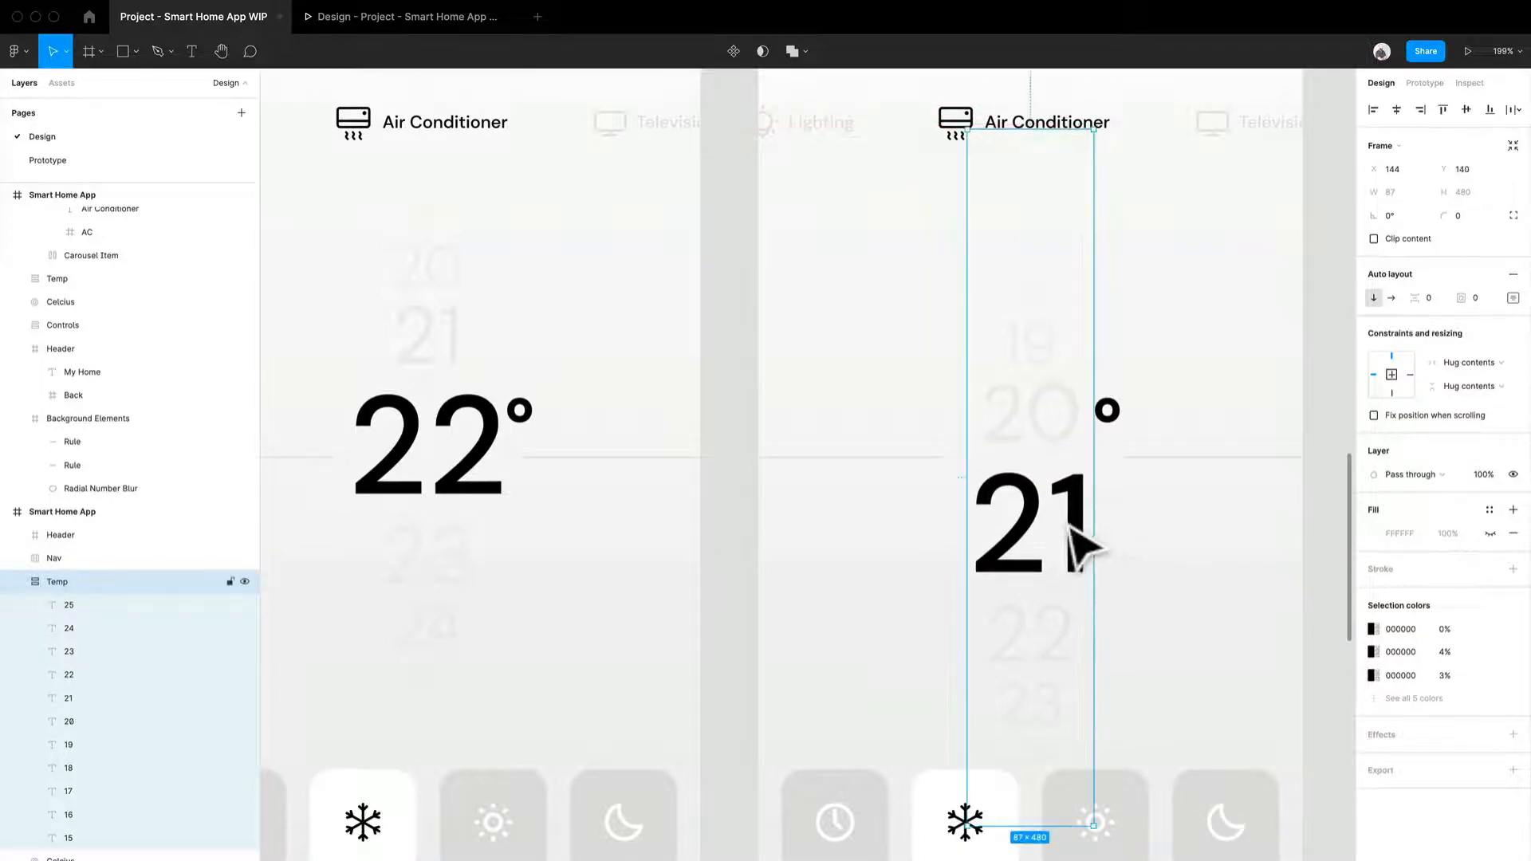
{"action": "left_click", "coordinate": [1068, 462]}
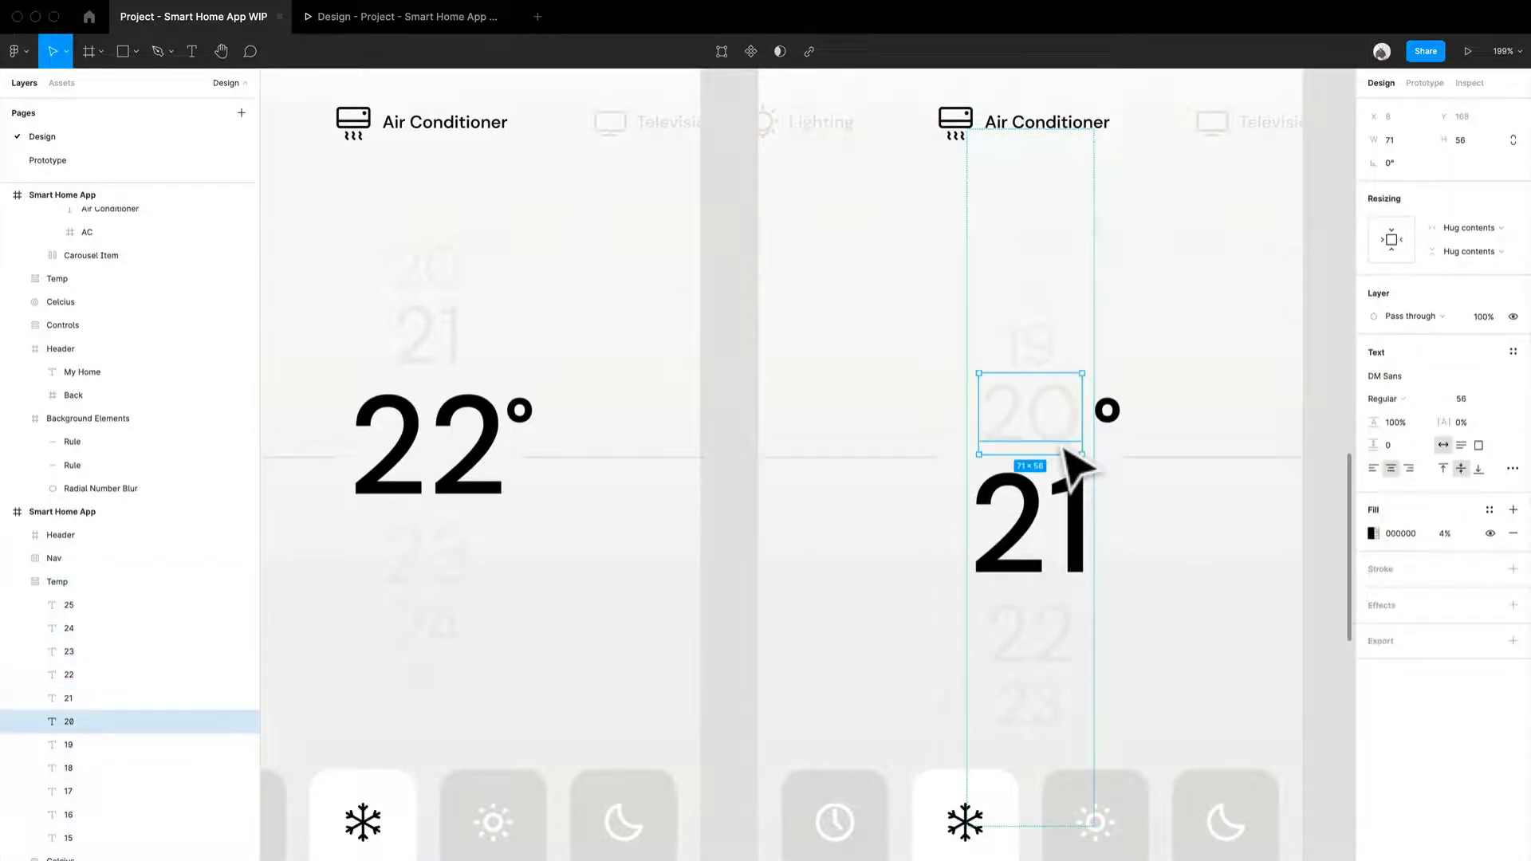
Undo the downward move of the Temp stack on the uncoloured power-on 21° screen.
{"action": "scroll", "coordinate": [1162, 604], "scroll_direction": "right", "scroll_amount": 10}
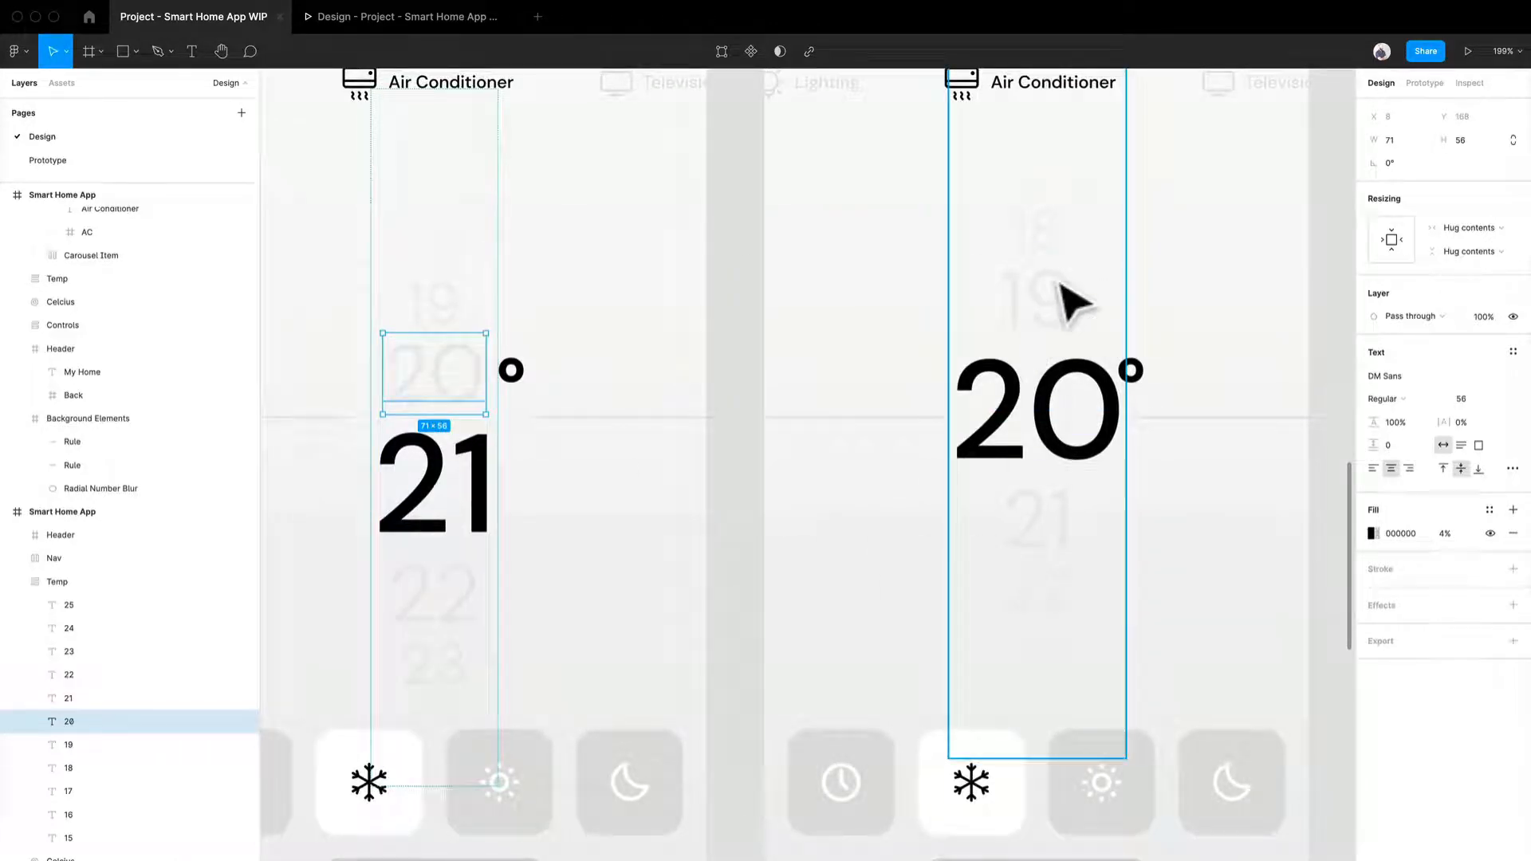
{"action": "key", "text": "Tab"}
{"action": "key", "text": "Escape"}
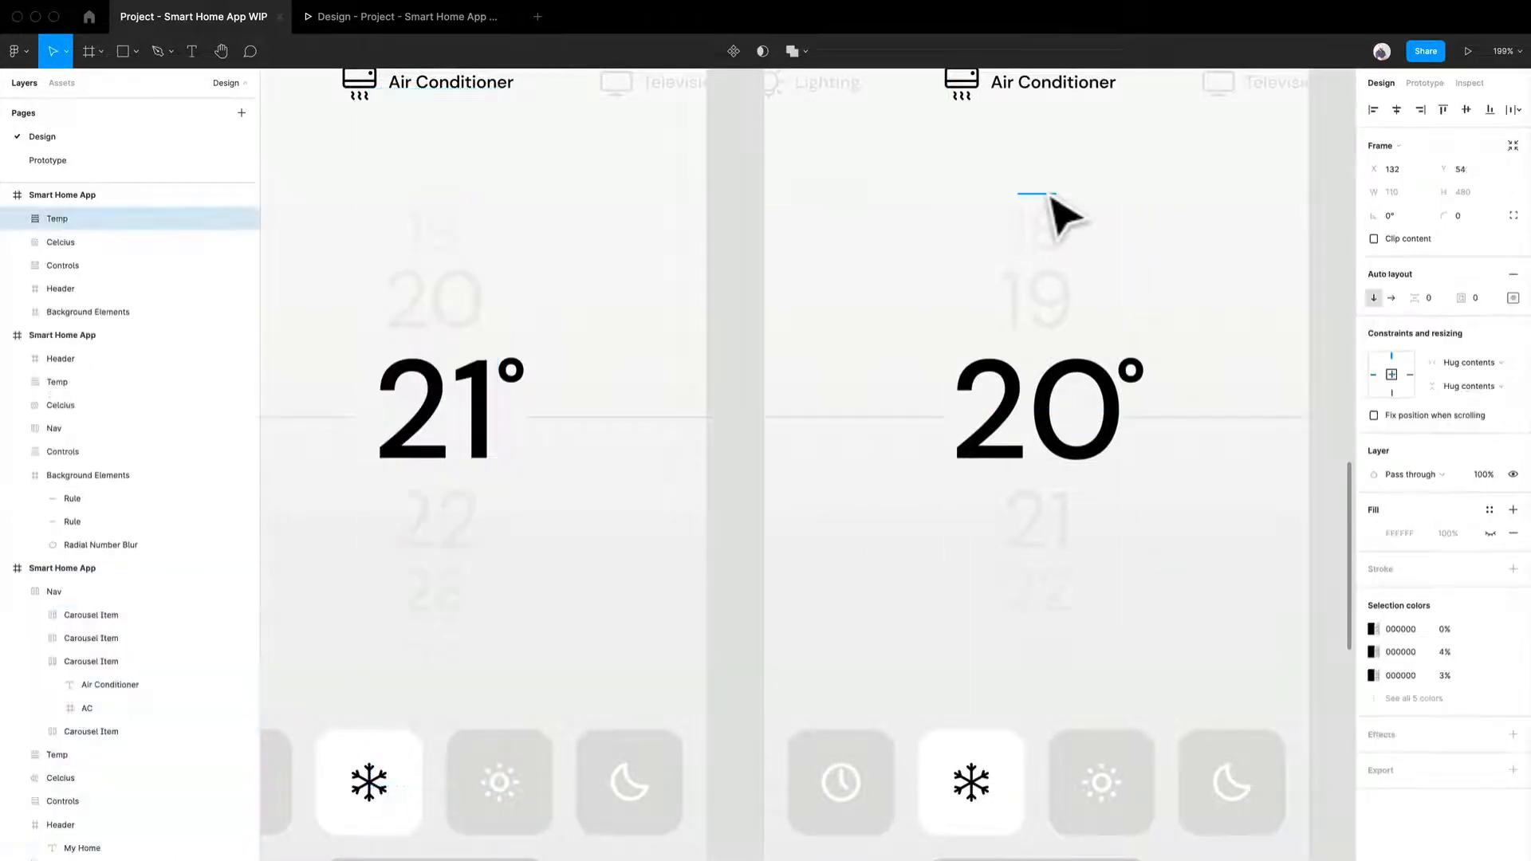
Review the uncoloured Air Conditioner screens from 22° to 19° alongside their coloured versions below.
{"action": "scroll", "coordinate": [448, 438], "scroll_direction": "down", "scroll_amount": 5, "text": "ctrl"}
{"action": "scroll", "coordinate": [728, 428], "scroll_direction": "left", "scroll_amount": 4}
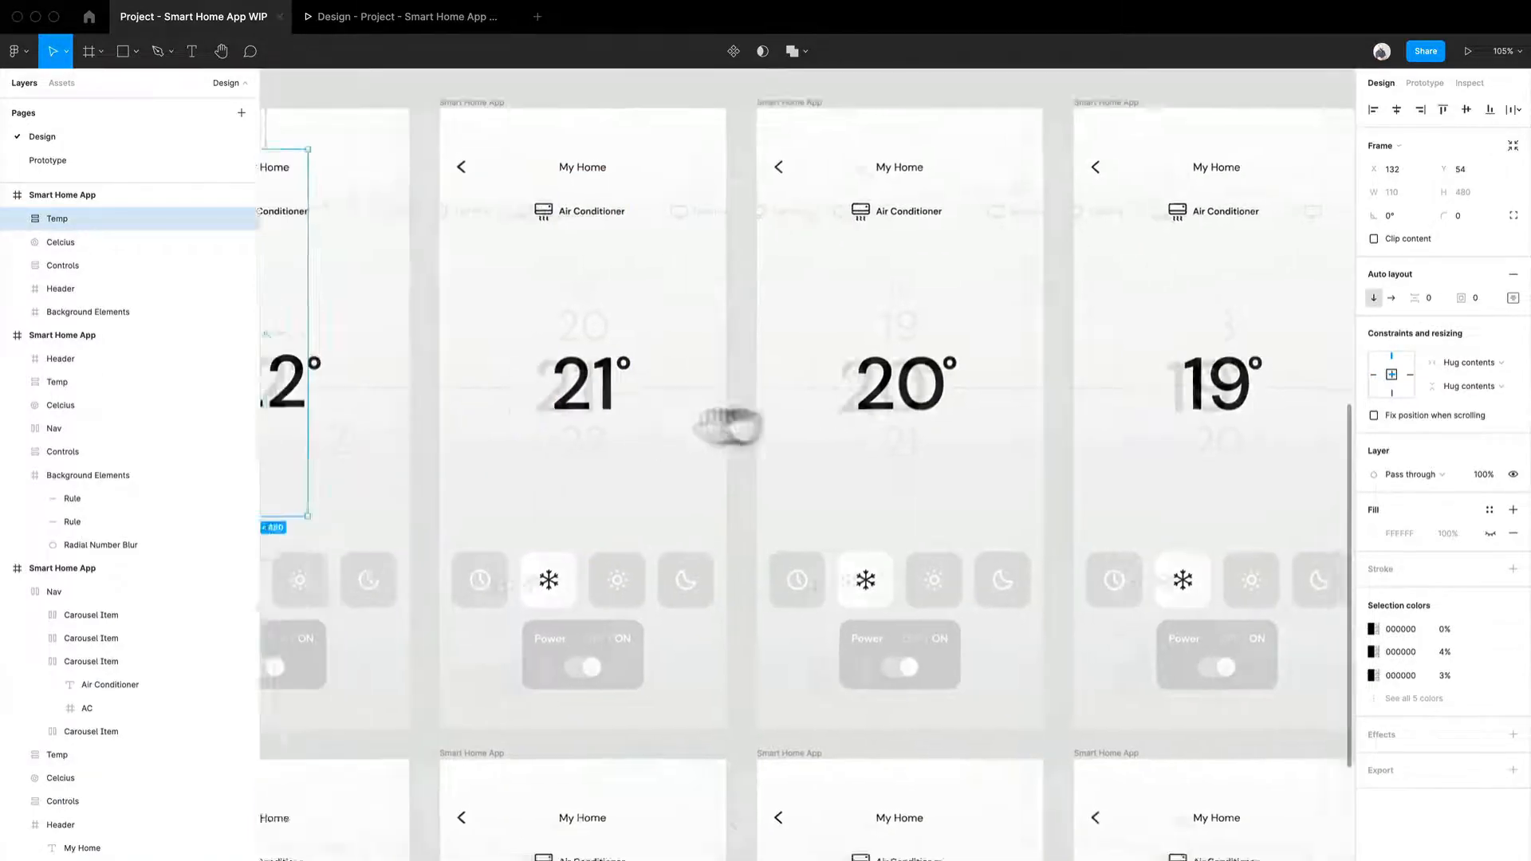
{"action": "scroll", "coordinate": [809, 427], "scroll_direction": "down", "scroll_amount": 1}
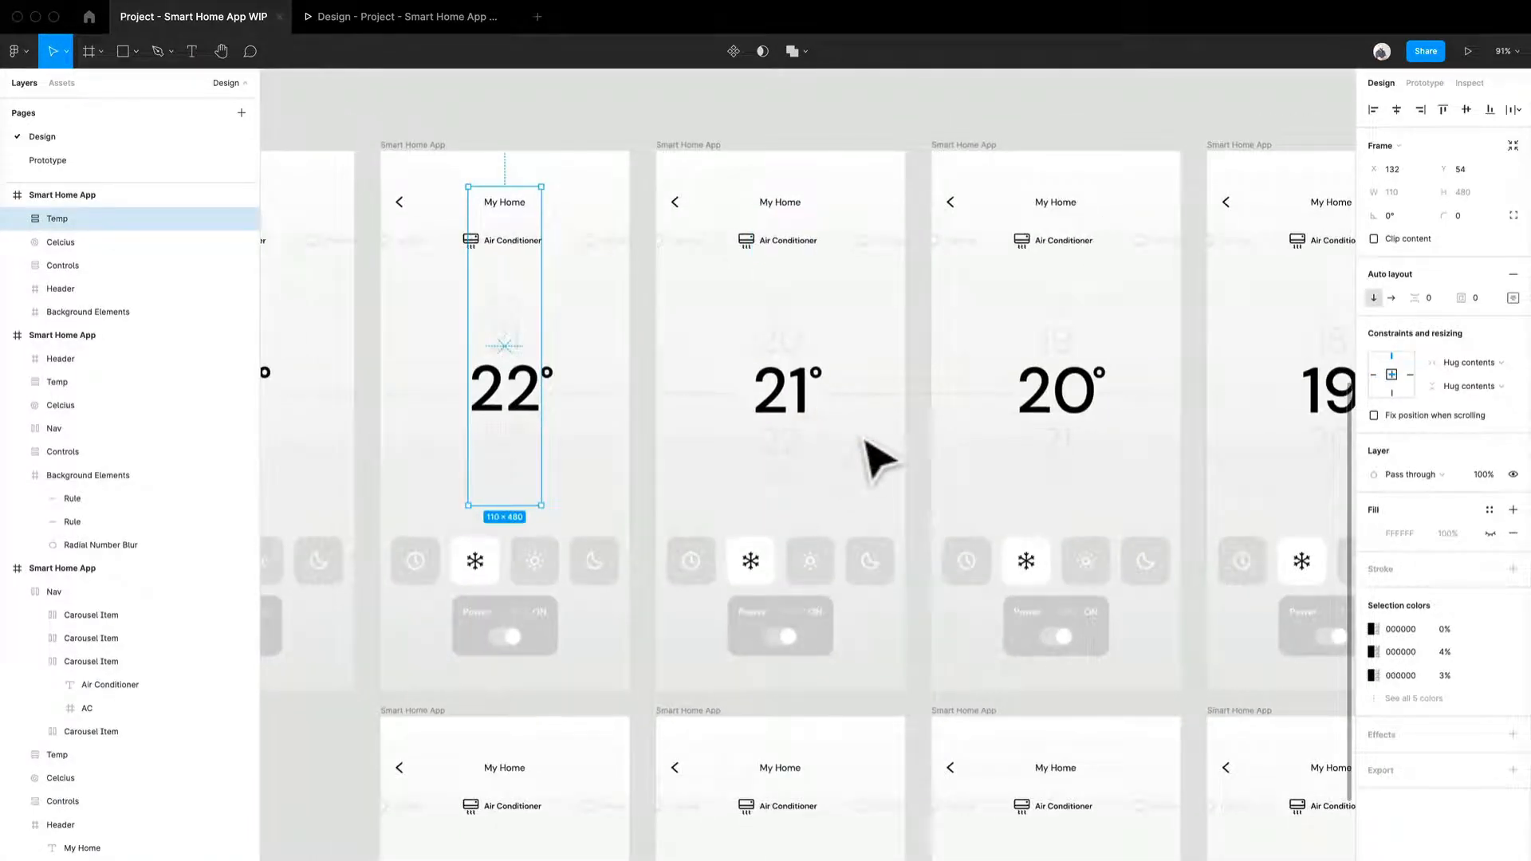
{"action": "scroll", "coordinate": [829, 484], "scroll_direction": "right", "scroll_amount": 3}
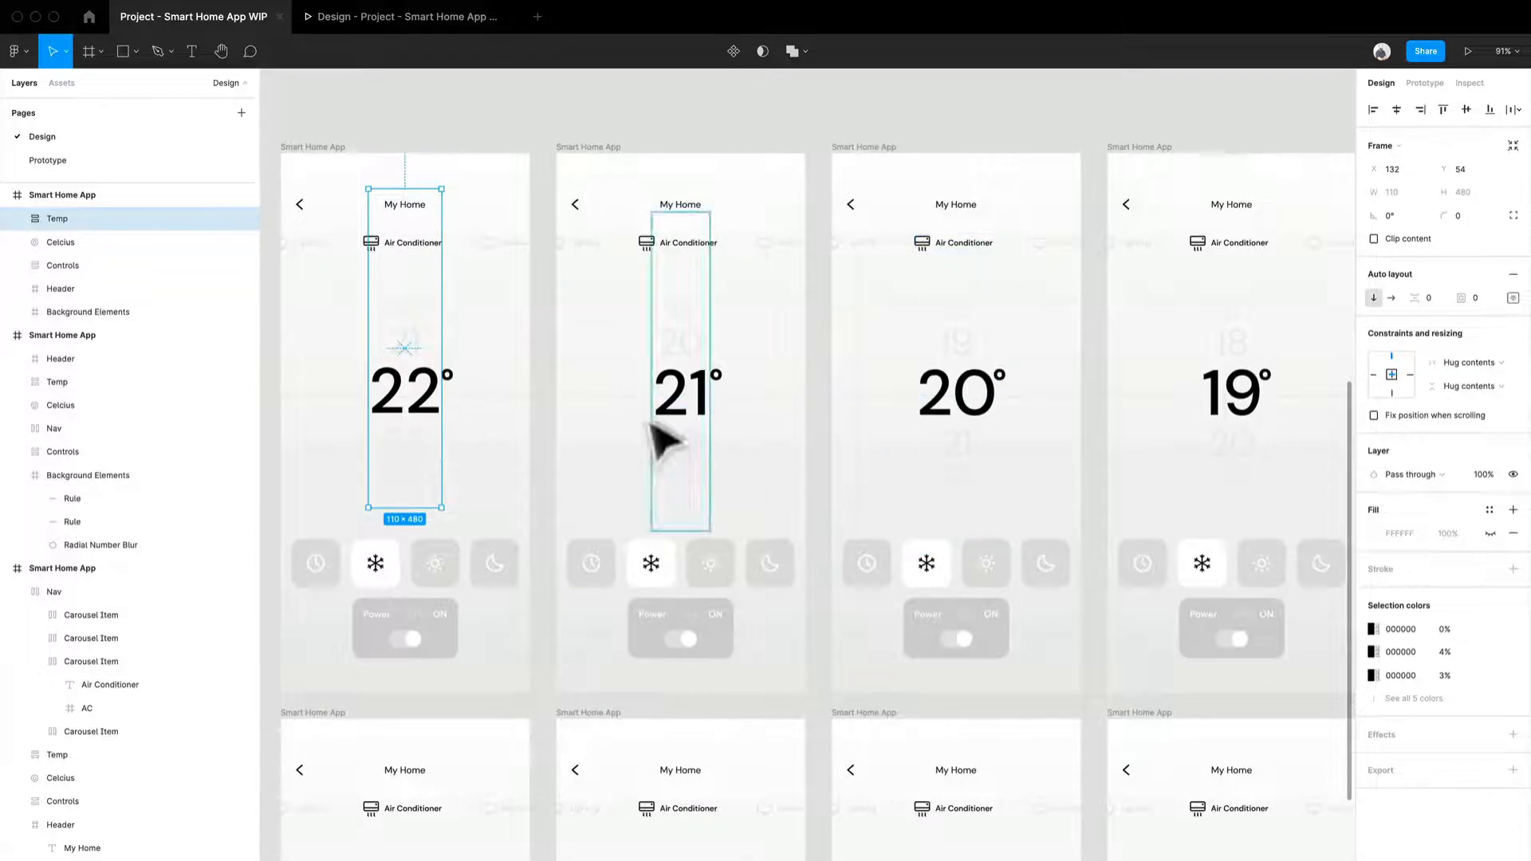
{"action": "scroll", "coordinate": [1126, 390], "scroll_direction": "down", "scroll_amount": 3}
{"action": "scroll", "coordinate": [1126, 391], "scroll_direction": "right", "scroll_amount": 1}
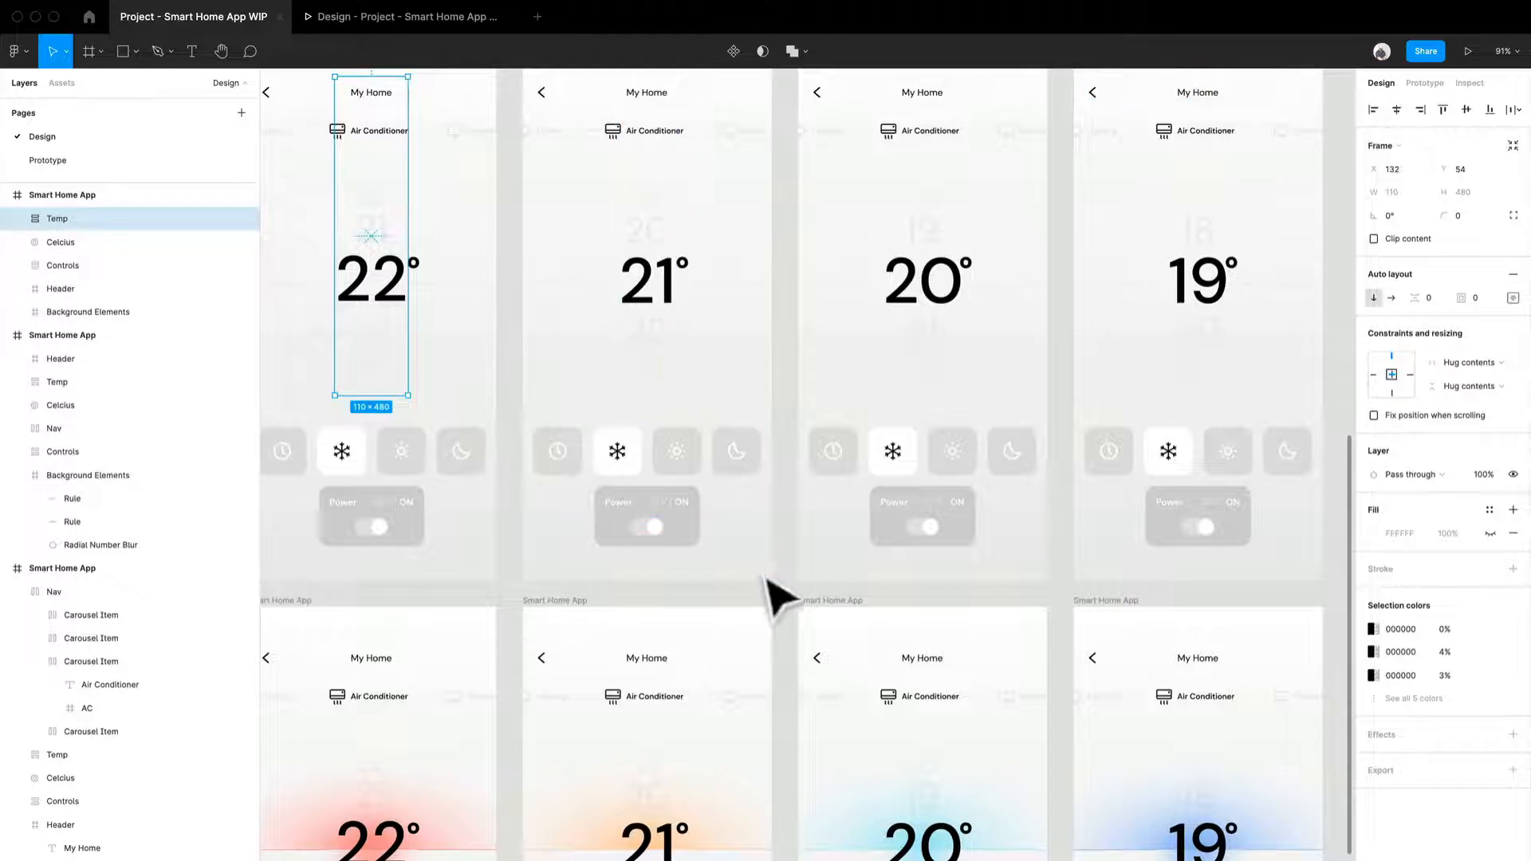
Show the prototype connections and examine the On Drag links between temperature stacks and the link from the power-off toggle.
{"action": "left_click", "coordinate": [789, 600]}
{"action": "left_click", "coordinate": [1424, 83]}
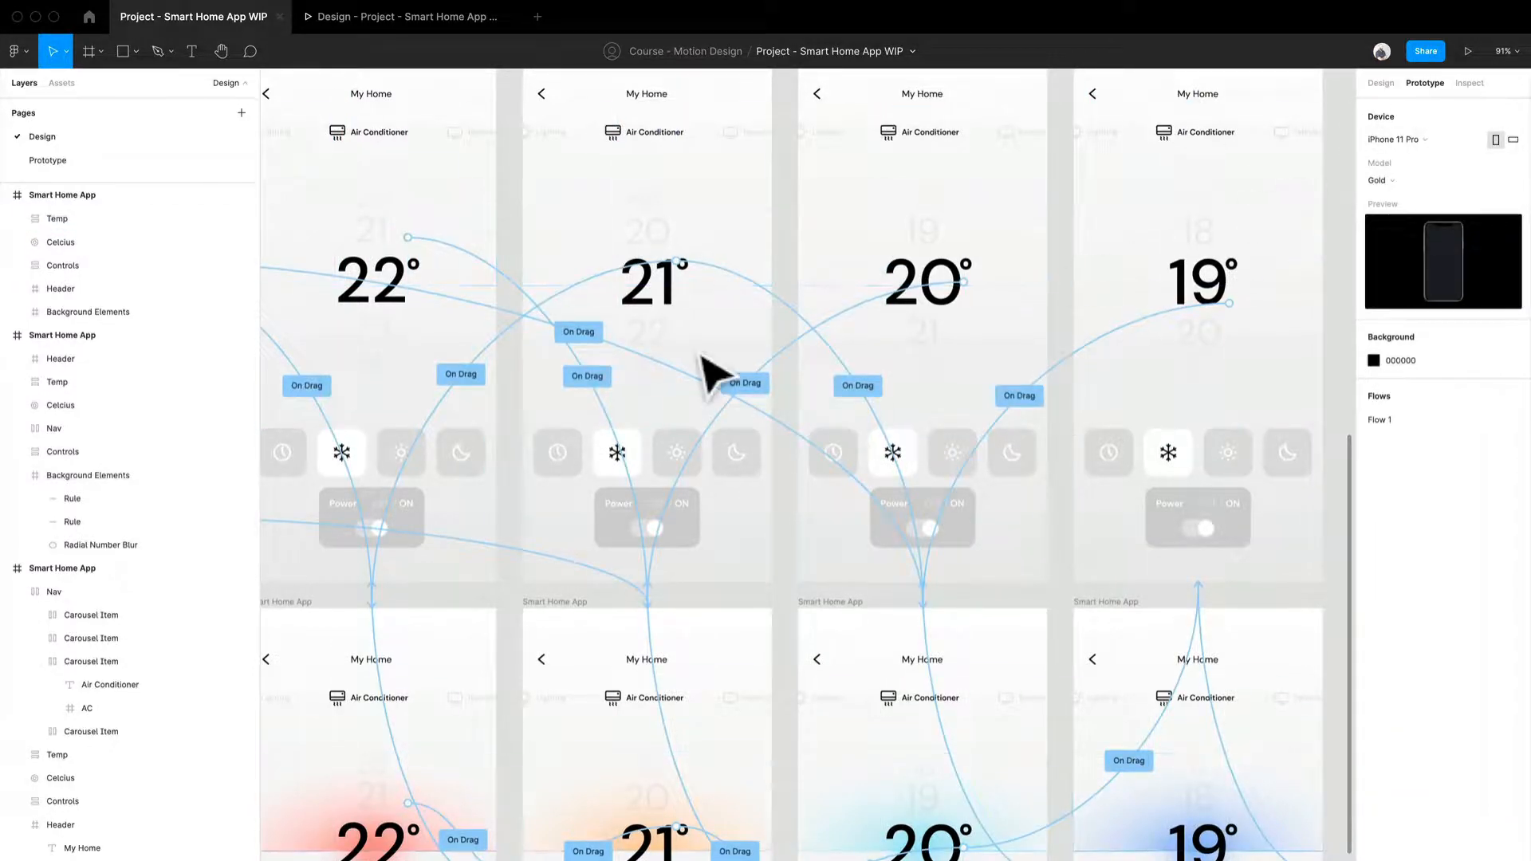
{"action": "left_click_drag", "start_coordinate": [705, 371], "coordinate": [857, 496]}
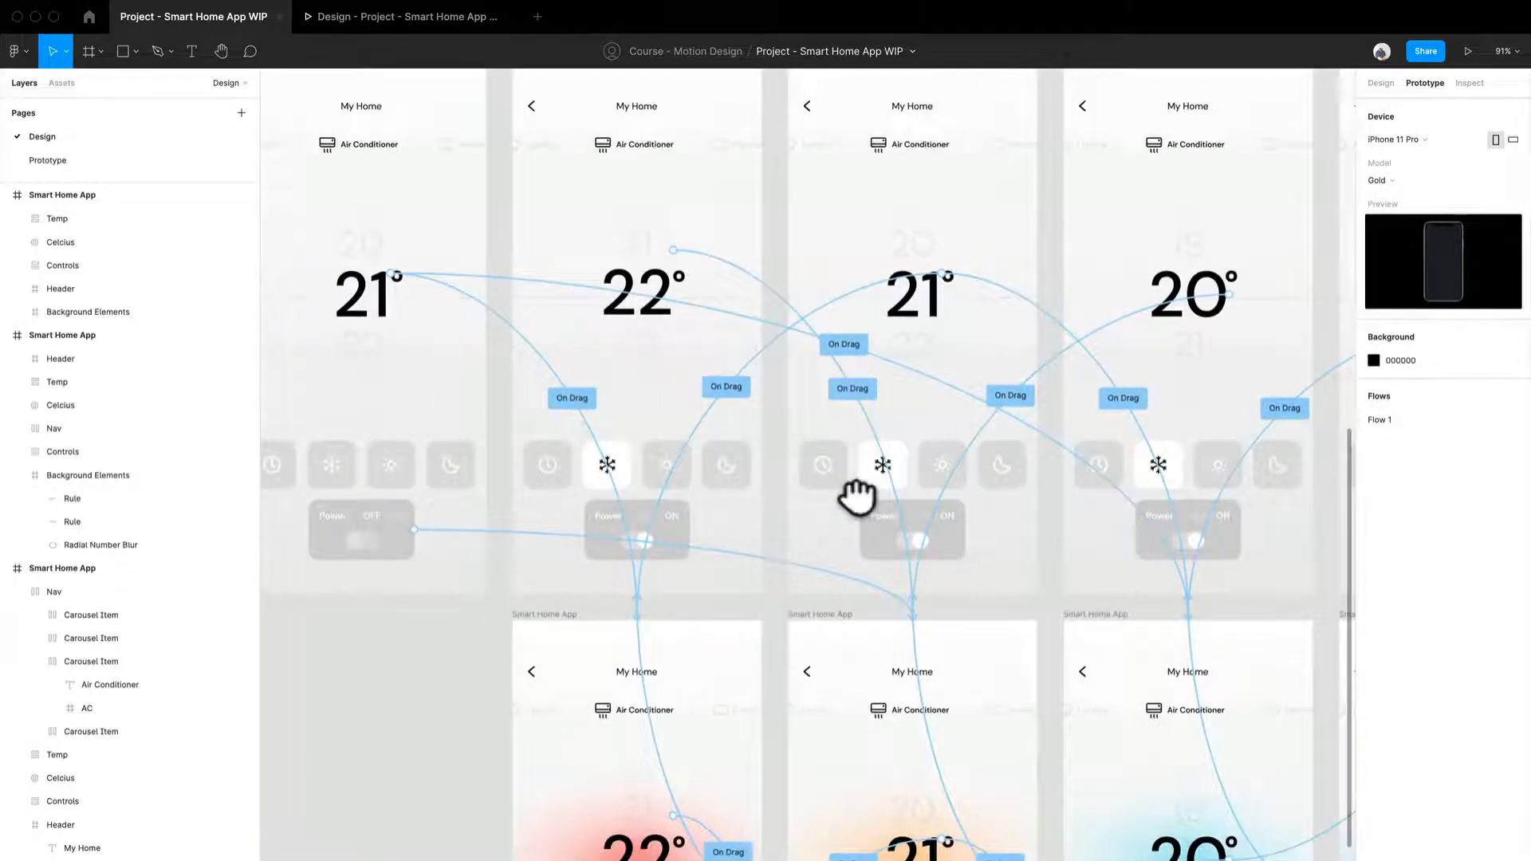
{"action": "scroll", "coordinate": [782, 470], "scroll_direction": "down", "scroll_amount": 2}
{"action": "scroll", "coordinate": [781, 470], "scroll_direction": "left", "scroll_amount": 2}
{"action": "scroll", "coordinate": [495, 482], "scroll_direction": "up", "scroll_amount": 5}
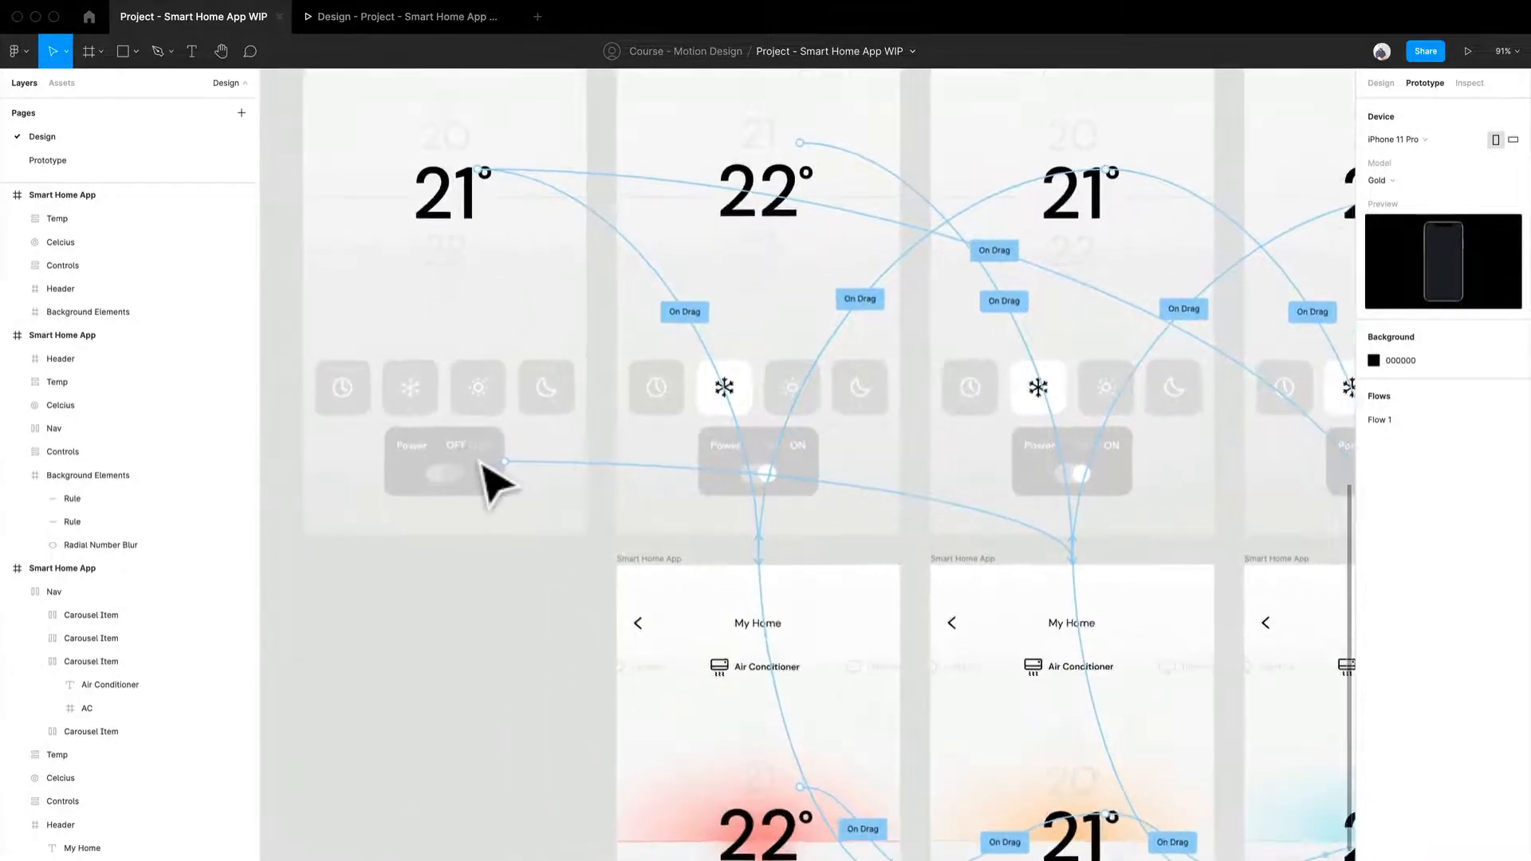
{"action": "scroll", "coordinate": [621, 646], "scroll_direction": "up", "scroll_amount": 3}
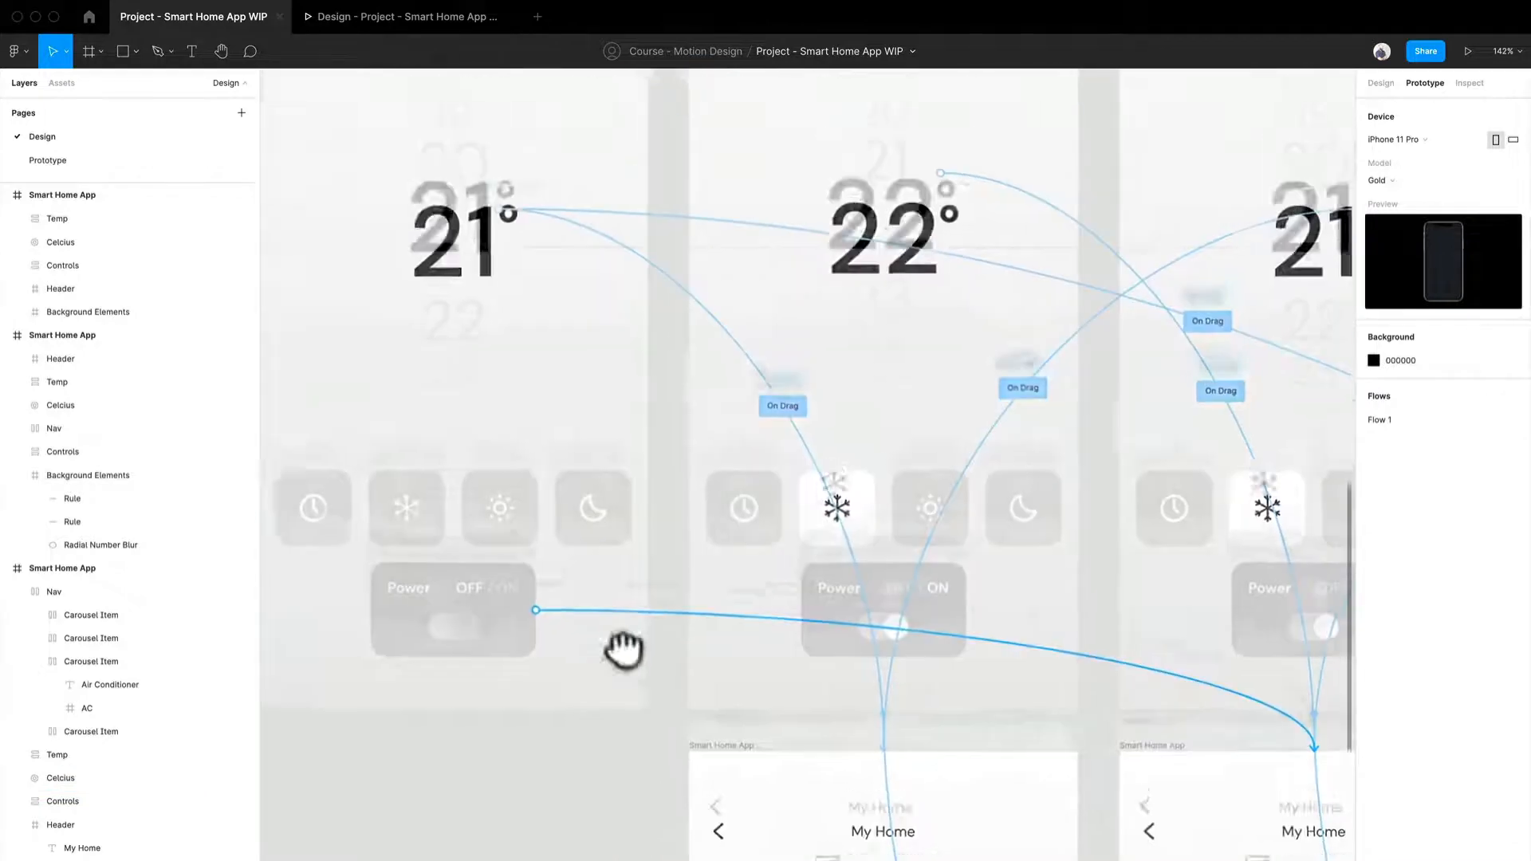
{"action": "scroll", "coordinate": [619, 648], "scroll_direction": "up", "scroll_amount": 1}
Add a flow starting point named Temp to the first 21° screen, the one with power off.
{"action": "scroll", "coordinate": [621, 649], "scroll_direction": "down", "scroll_amount": 4}
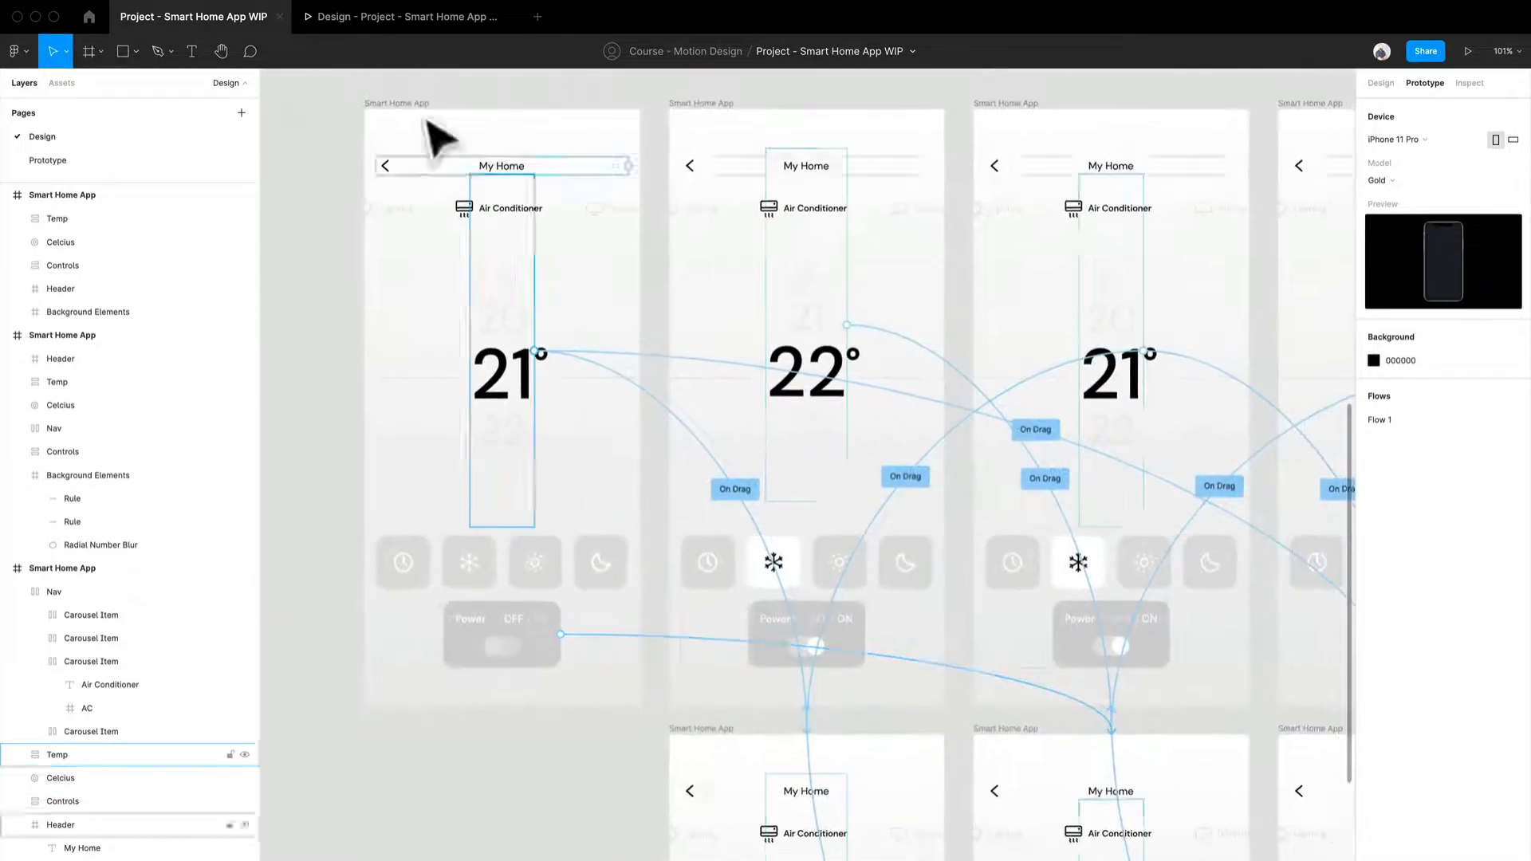
{"action": "left_click", "coordinate": [409, 107]}
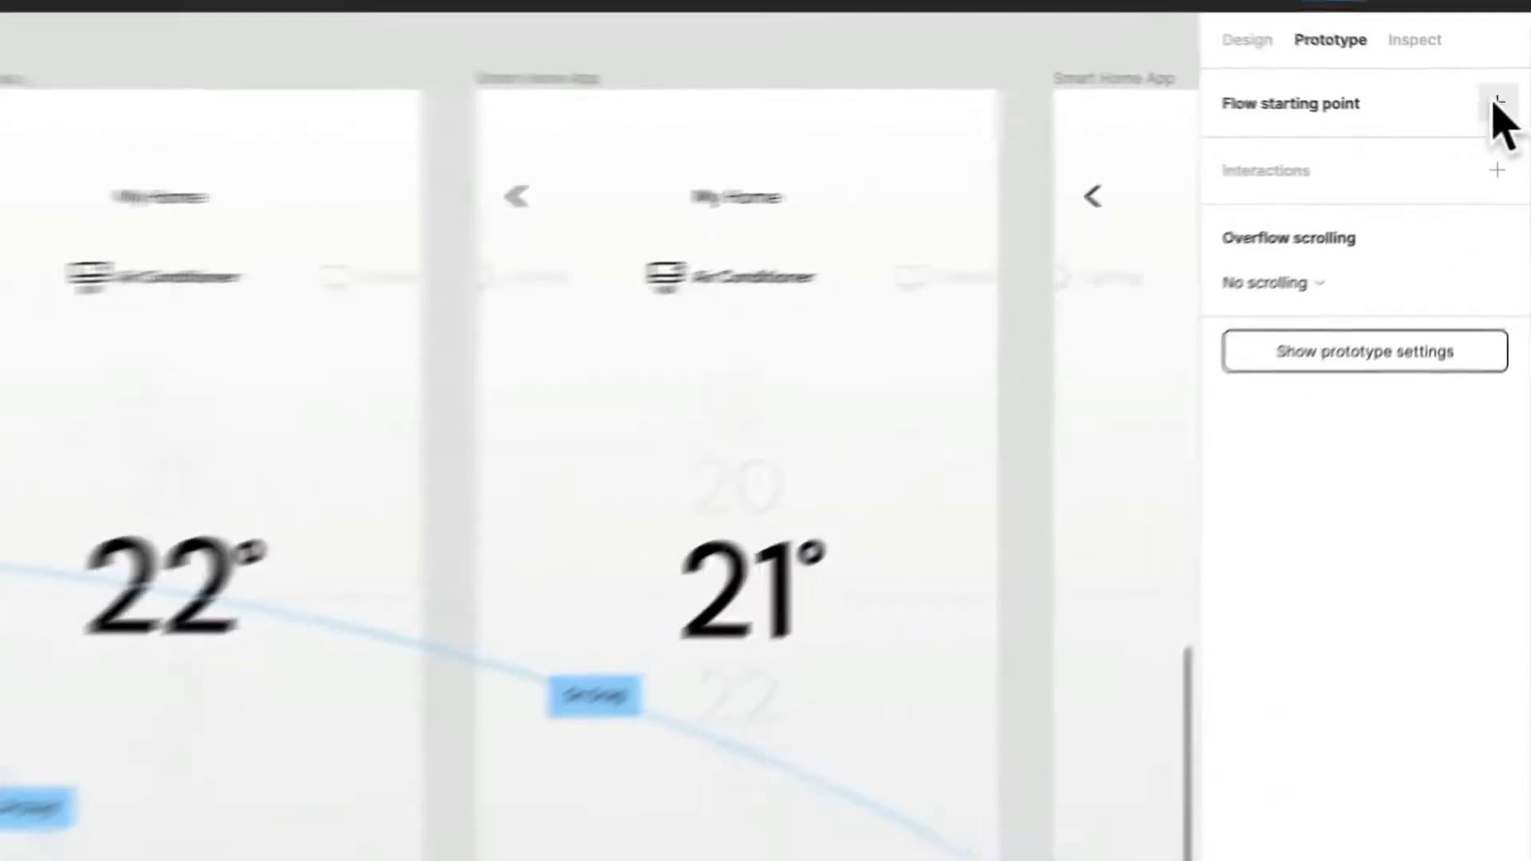
{"action": "left_click", "coordinate": [1497, 104]}
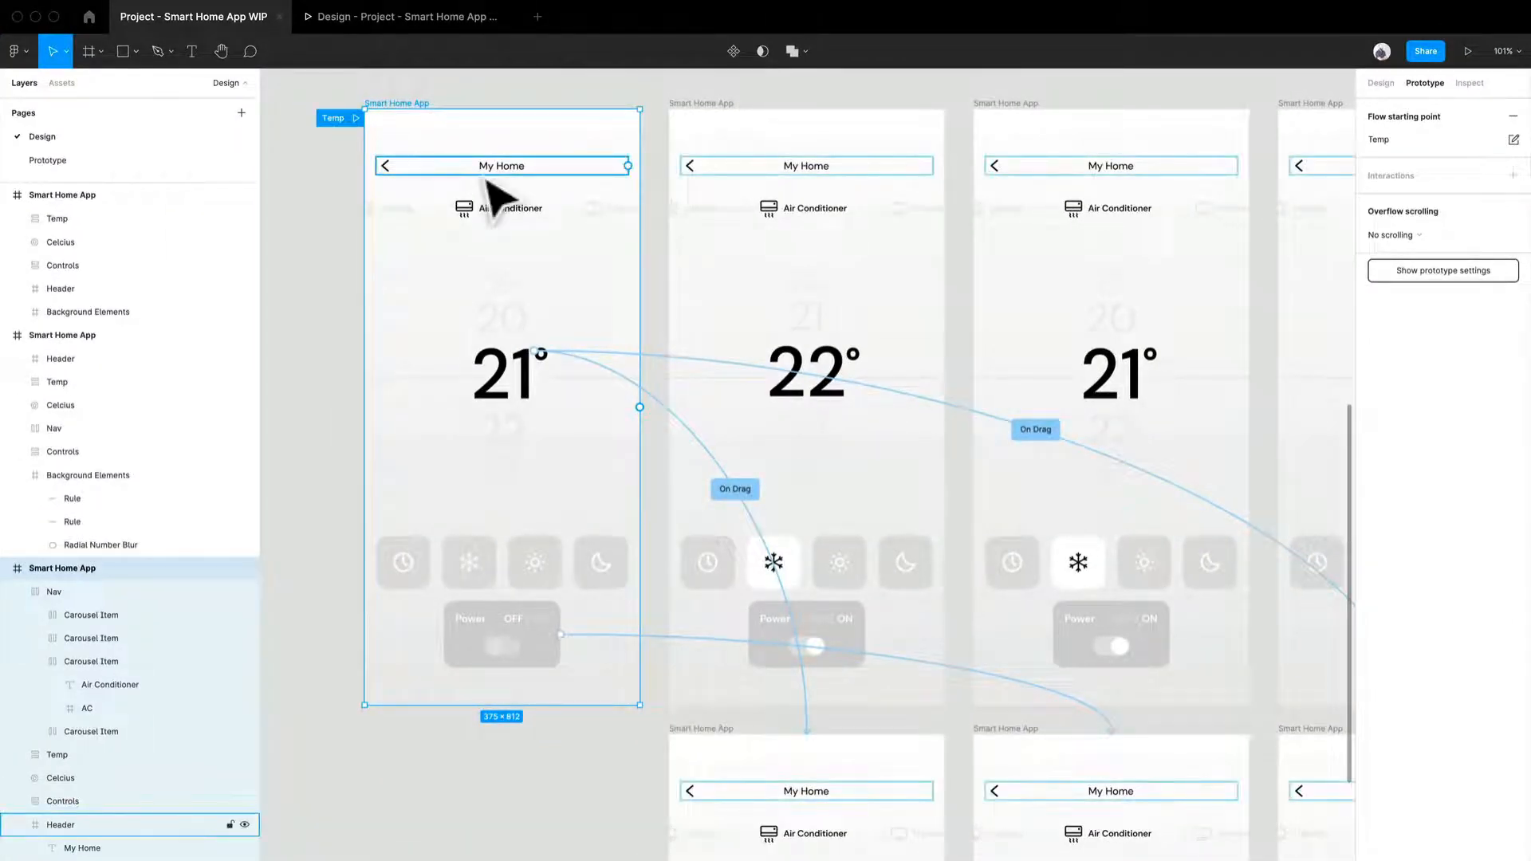
Examine the links from the power-off 21° screen's temperature stack and power toggle to the coloured 22°, 20° and 21° screens.
{"action": "scroll", "coordinate": [493, 193], "scroll_direction": "up", "scroll_amount": 3}
{"action": "scroll", "coordinate": [496, 195], "scroll_direction": "down", "scroll_amount": 3}
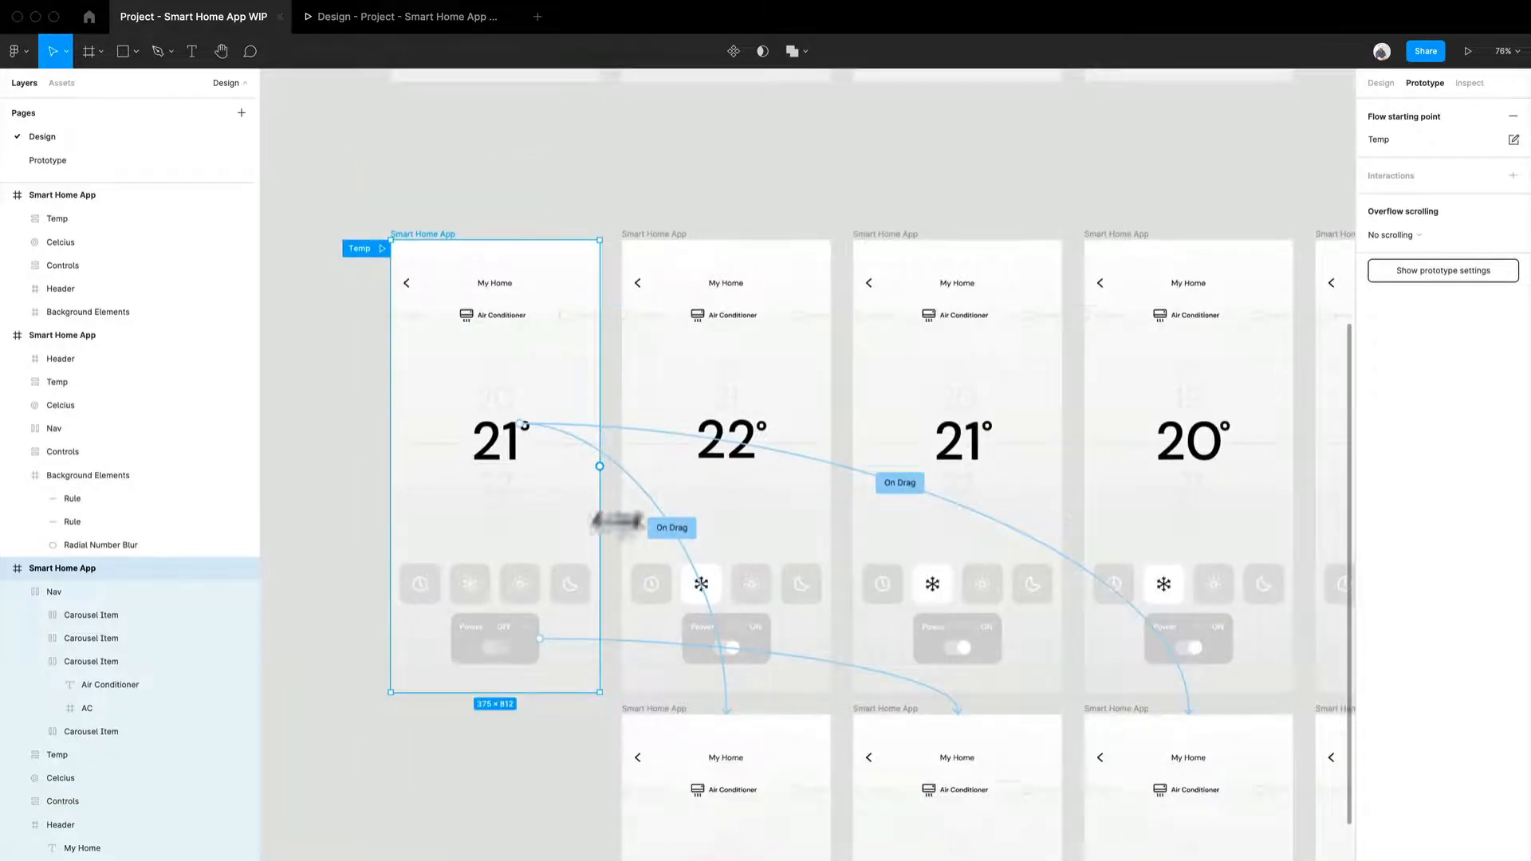
{"action": "scroll", "coordinate": [638, 618], "scroll_direction": "up", "scroll_amount": 5}
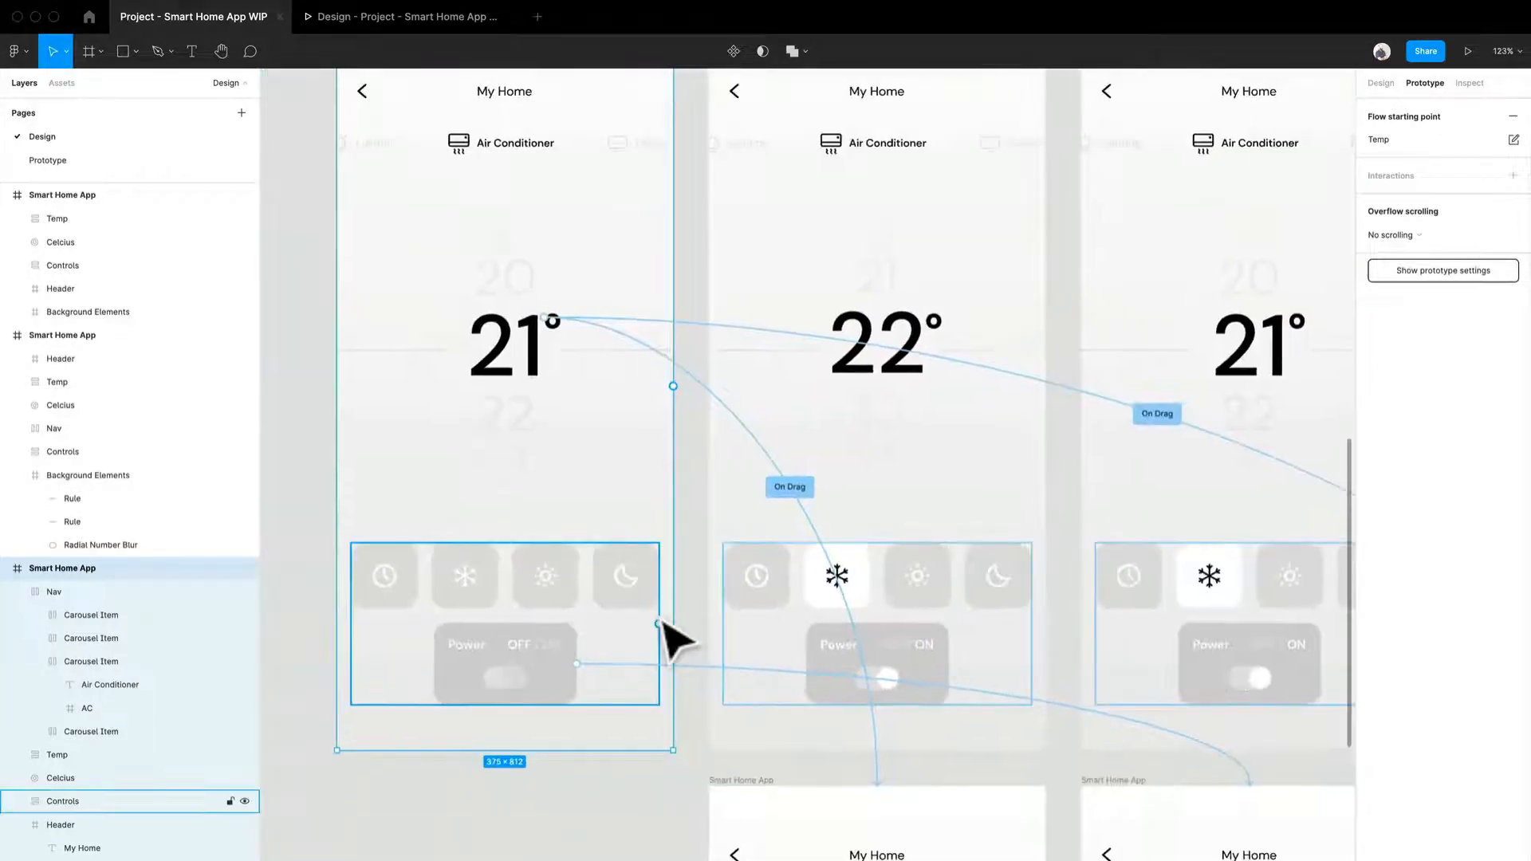
{"action": "left_click_drag", "start_coordinate": [674, 638], "coordinate": [529, 529]}
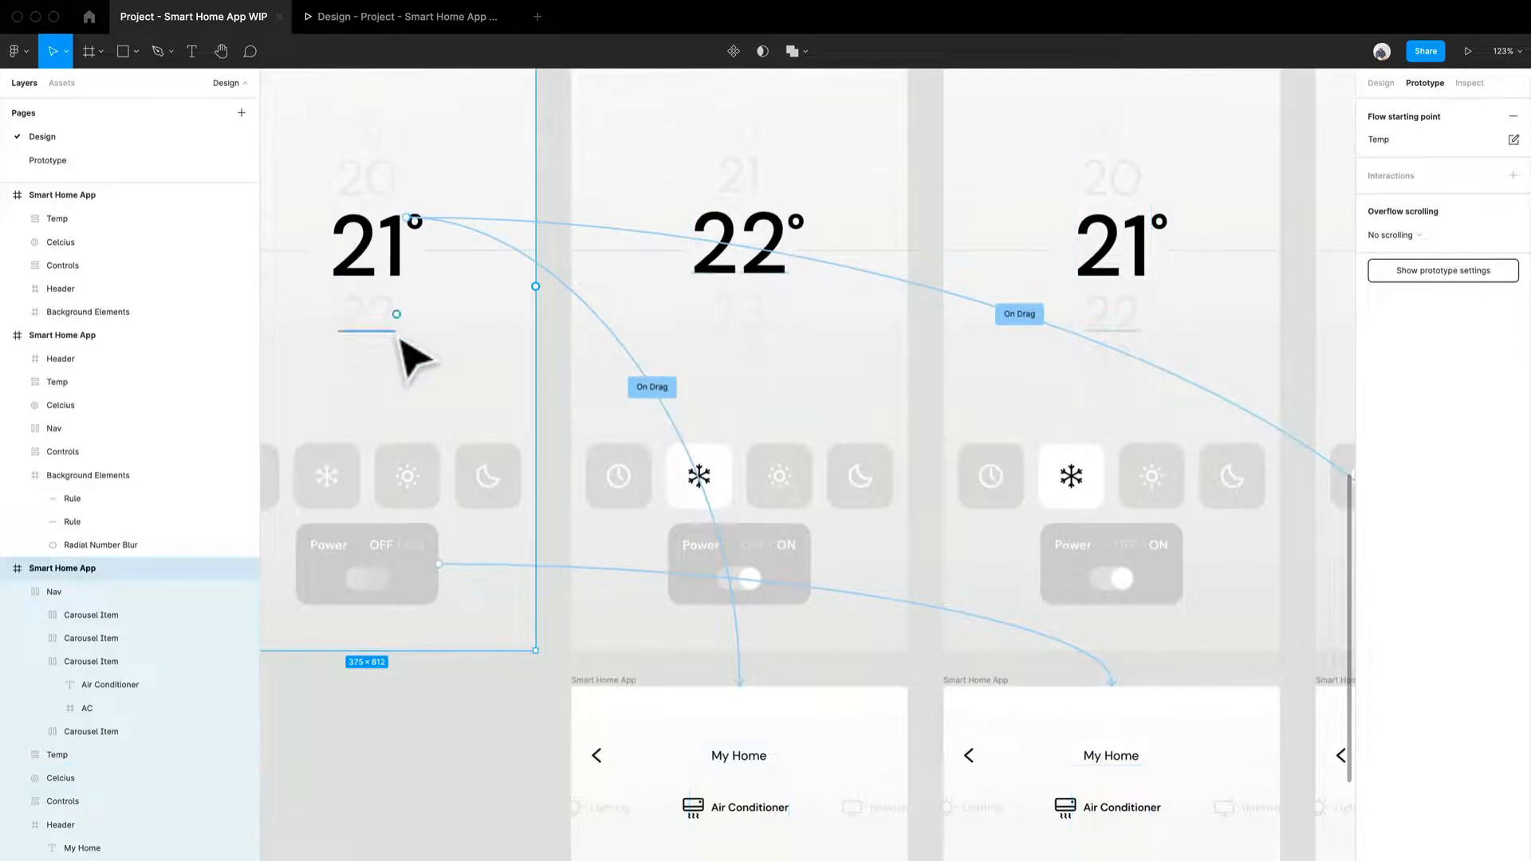
{"action": "scroll", "coordinate": [415, 359], "scroll_direction": "down", "scroll_amount": 5}
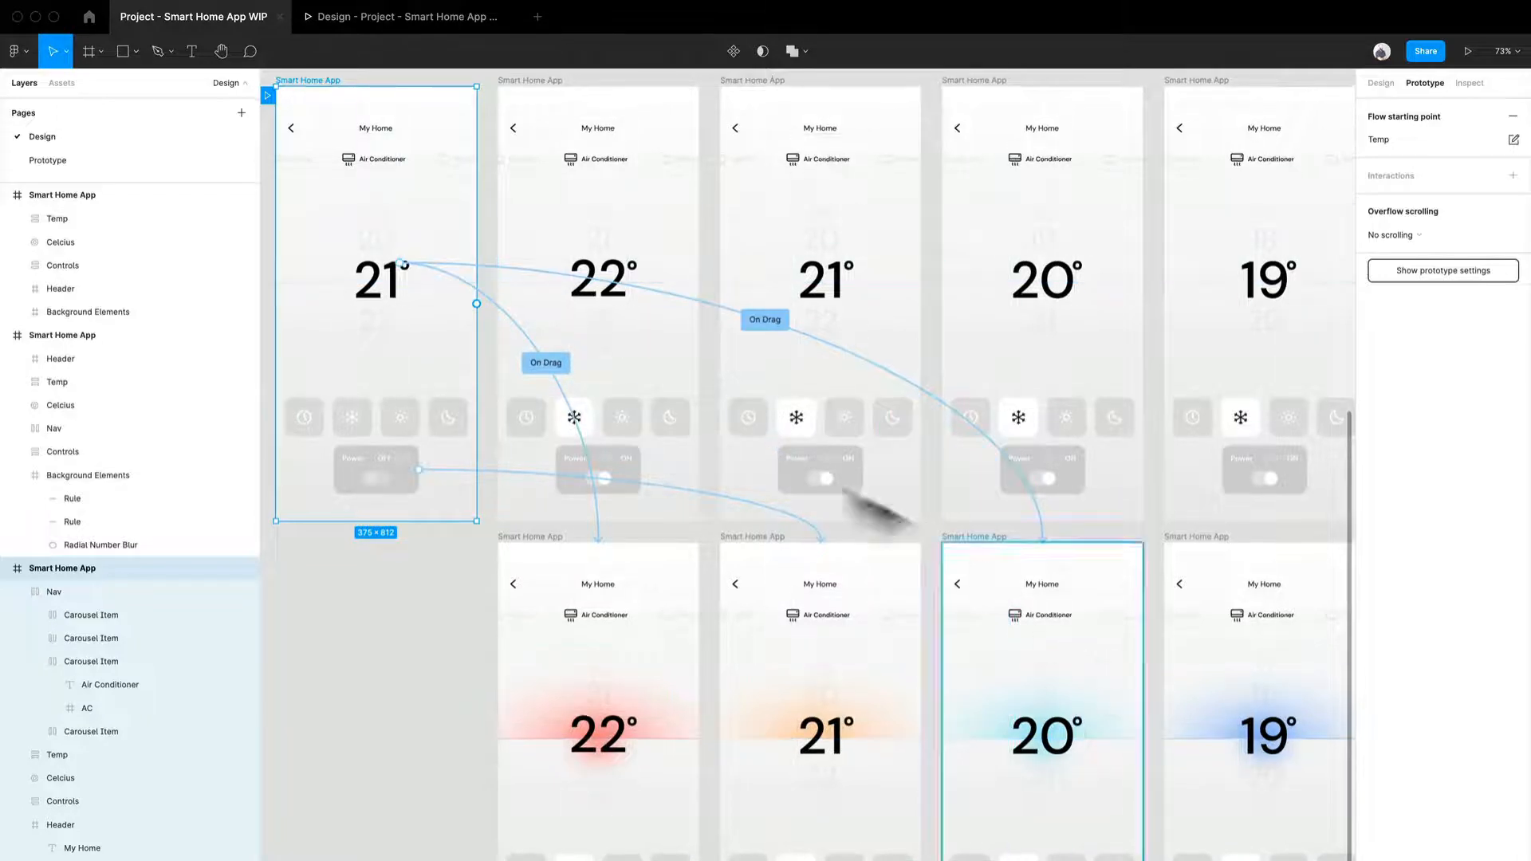
{"action": "scroll", "coordinate": [335, 433], "scroll_direction": "up", "scroll_amount": 5}
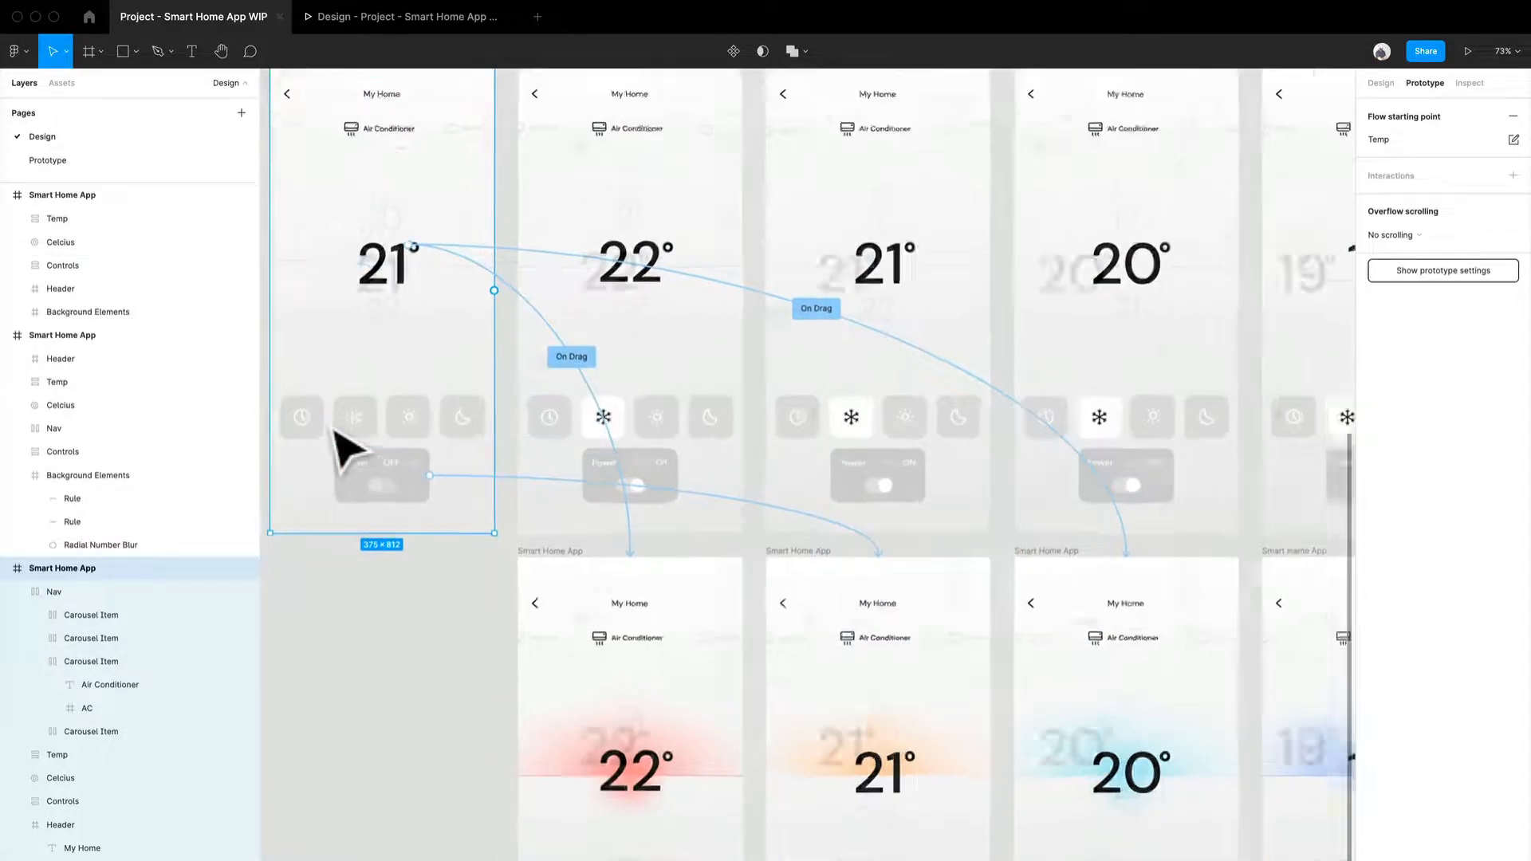
{"action": "scroll", "coordinate": [399, 526], "scroll_direction": "down", "scroll_amount": 2}
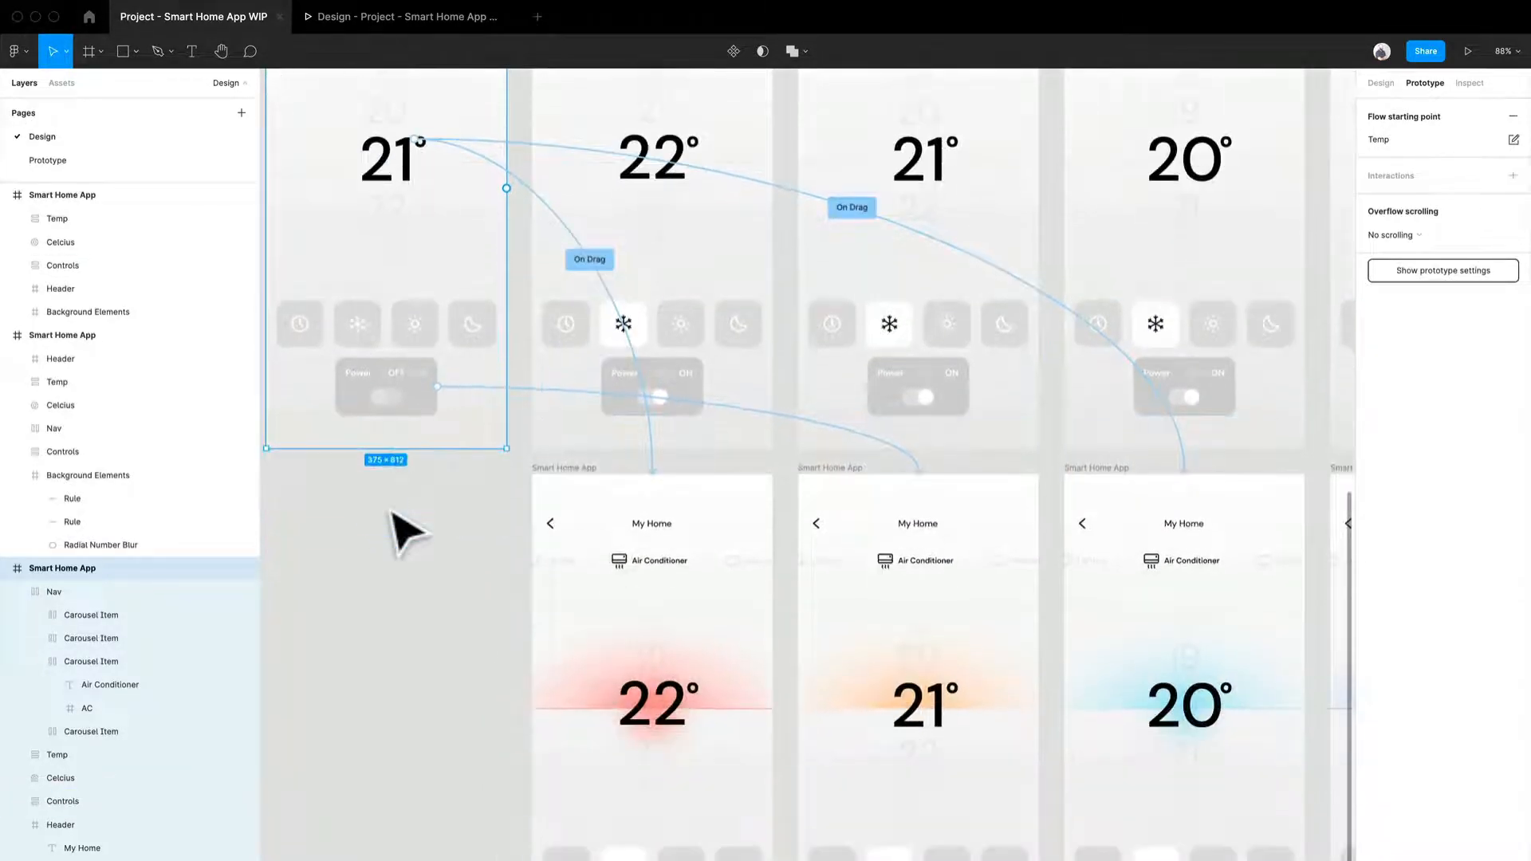
{"action": "scroll", "coordinate": [956, 746], "scroll_direction": "up", "scroll_amount": 1}
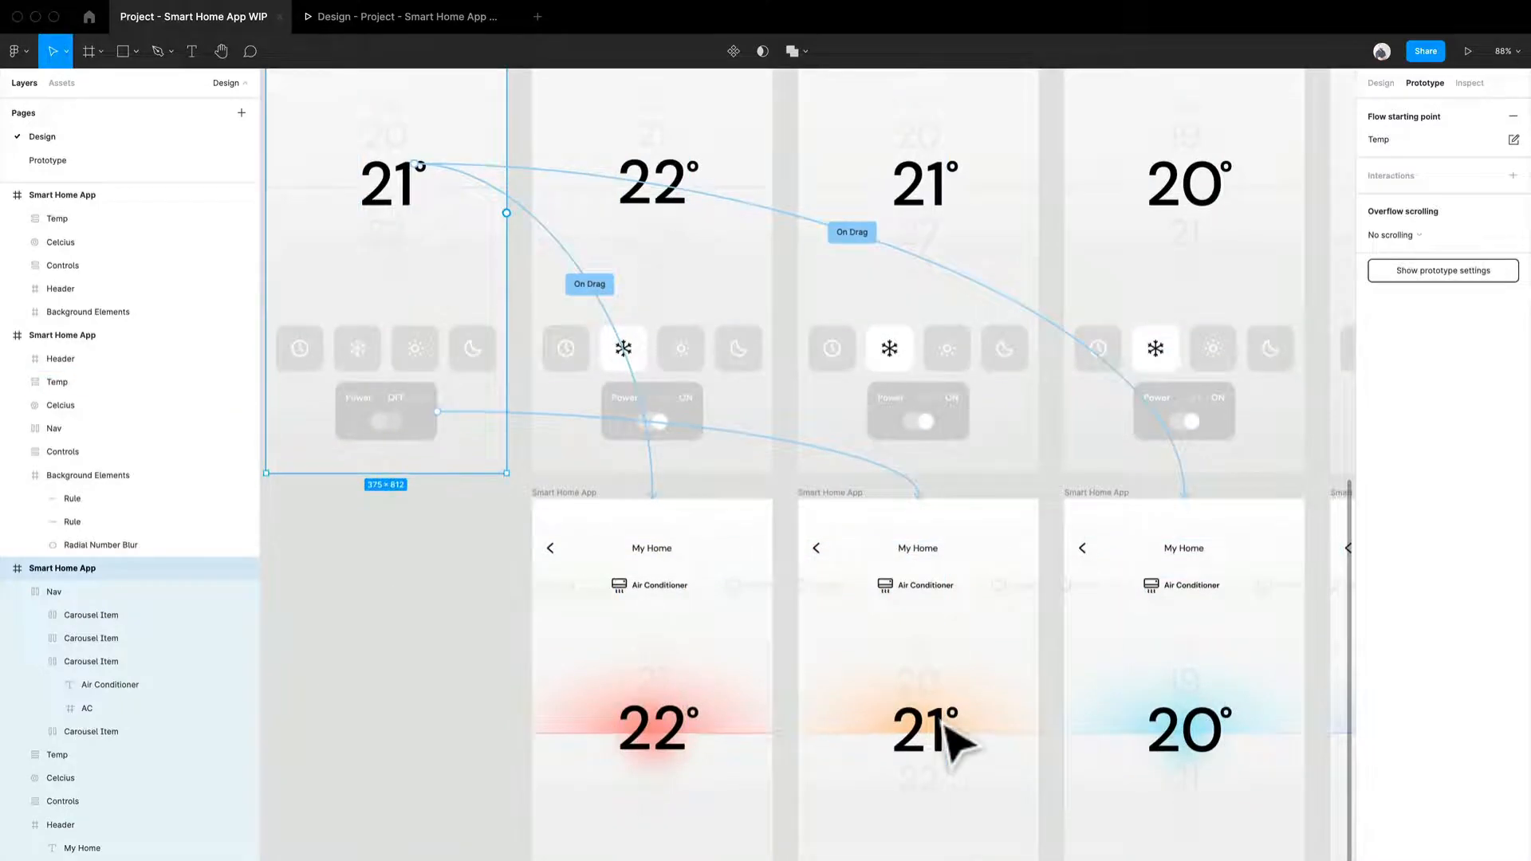
{"action": "scroll", "coordinate": [1059, 729], "scroll_direction": "right", "scroll_amount": 4}
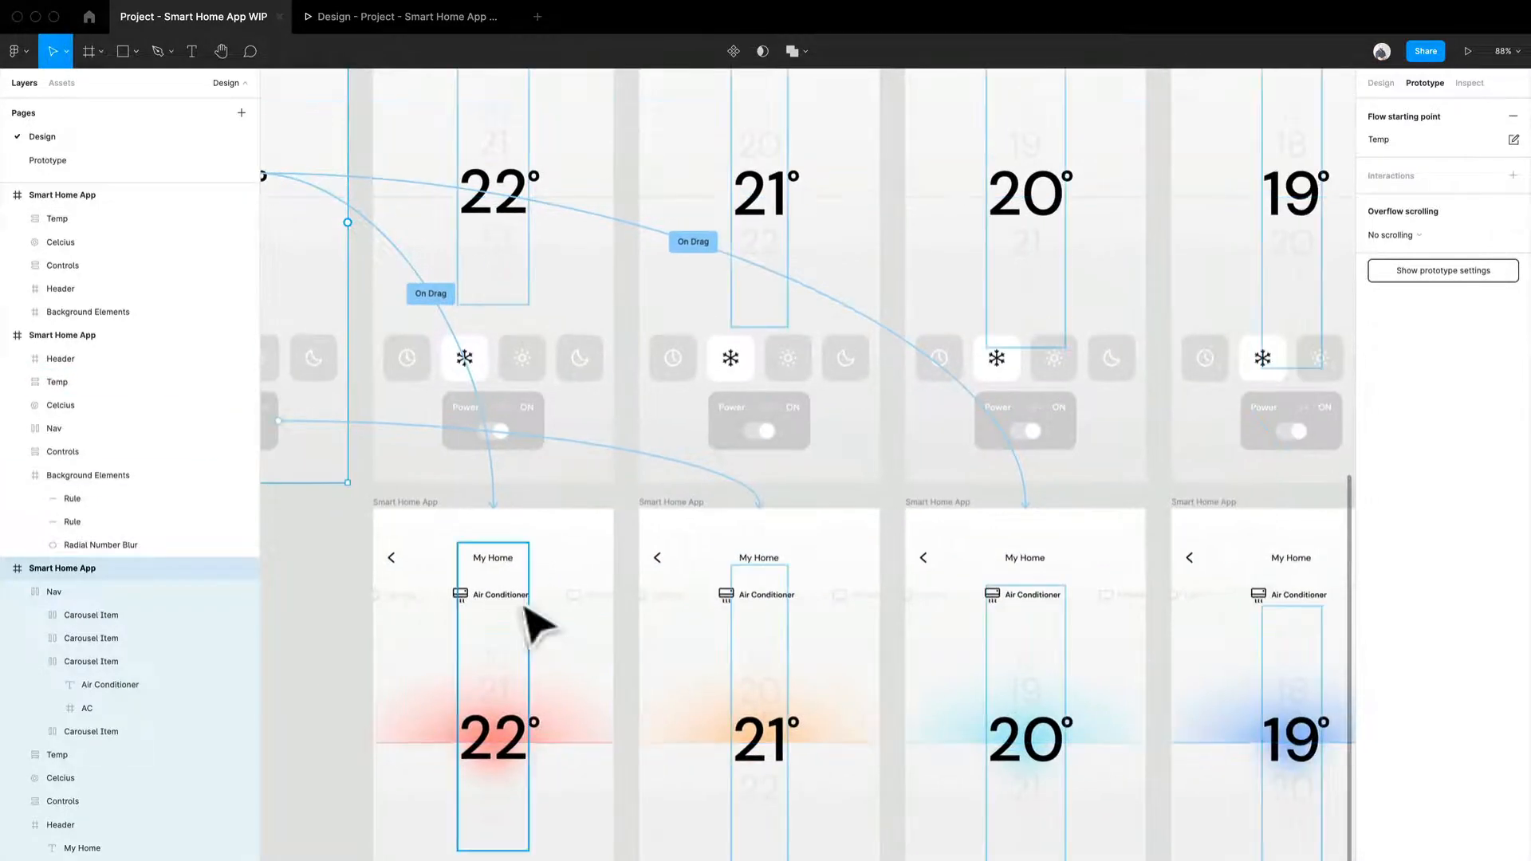
{"action": "scroll", "coordinate": [334, 692], "scroll_direction": "down", "scroll_amount": 3}
Open the On Drag link from the coloured 22° temperature stack to the coloured 21° screen and check its animation settings.
{"action": "left_click", "coordinate": [332, 674]}
{"action": "scroll", "coordinate": [331, 657], "scroll_direction": "up", "scroll_amount": 5}
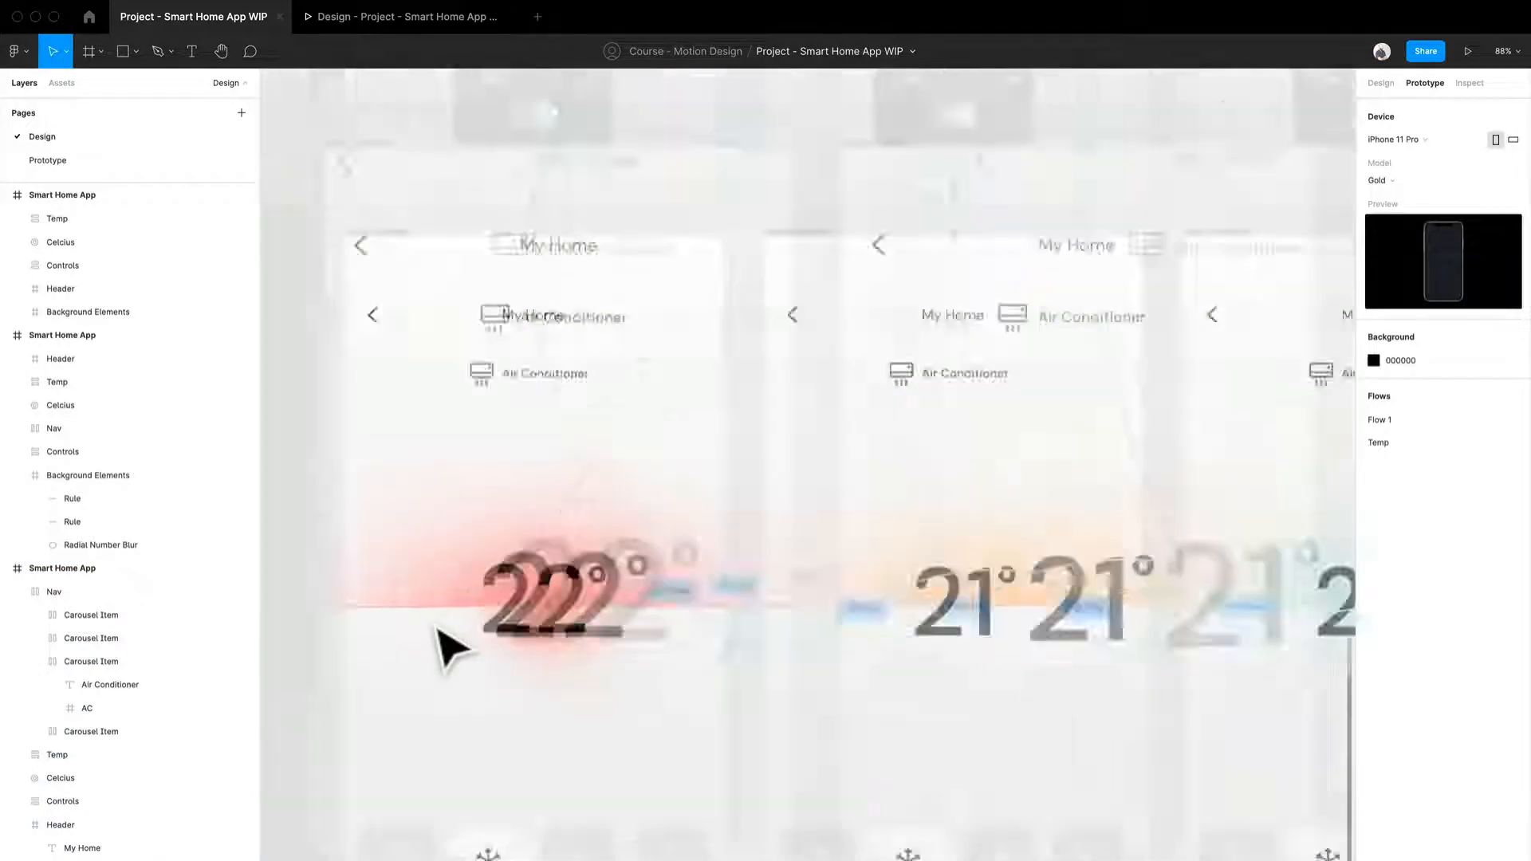
{"action": "scroll", "coordinate": [436, 630], "scroll_direction": "up", "scroll_amount": 5}
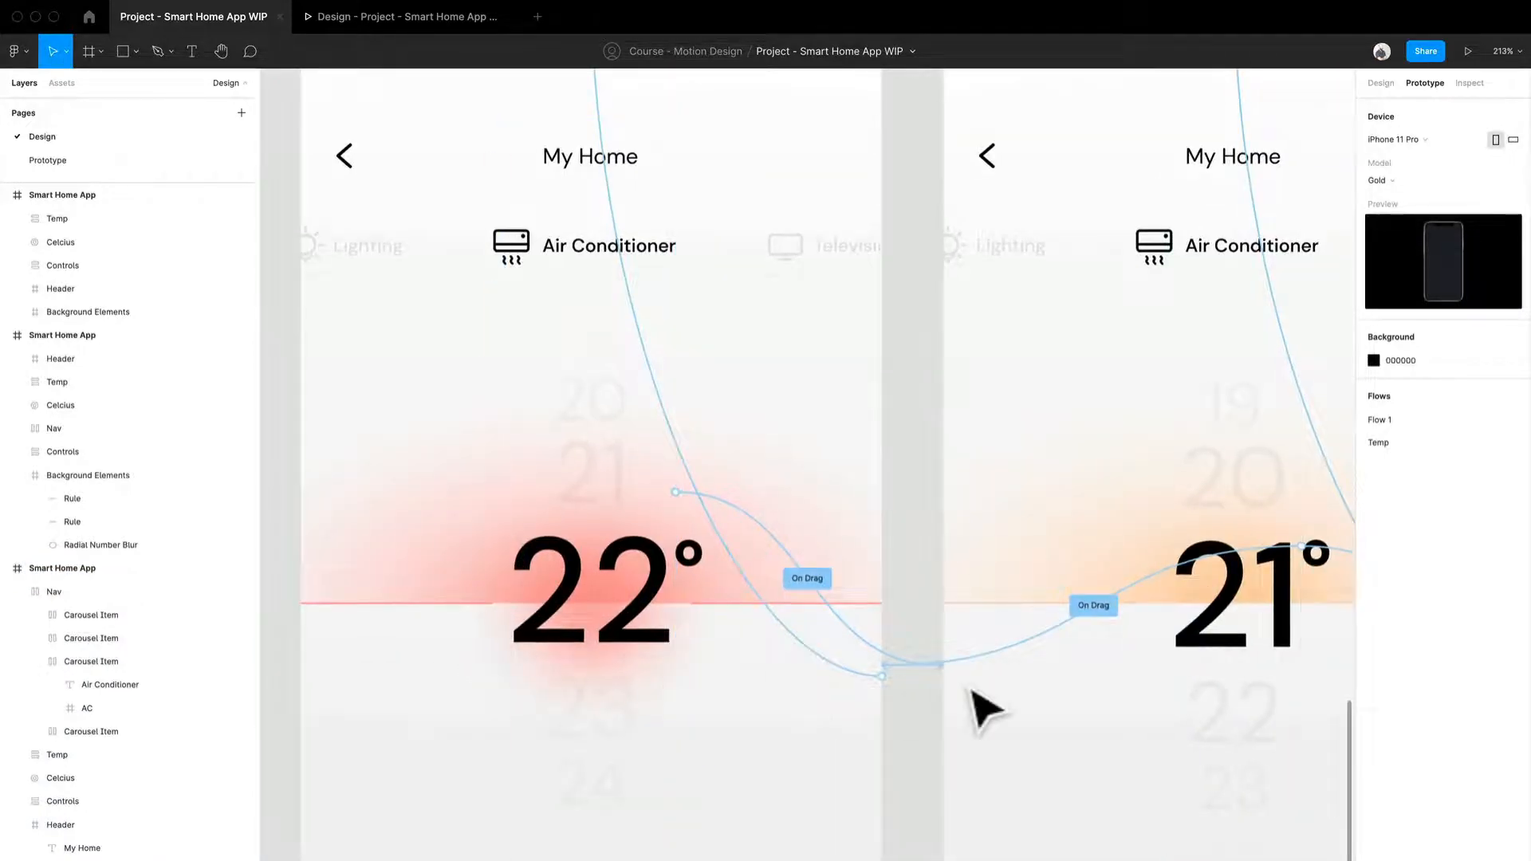
{"action": "left_click", "coordinate": [898, 668]}
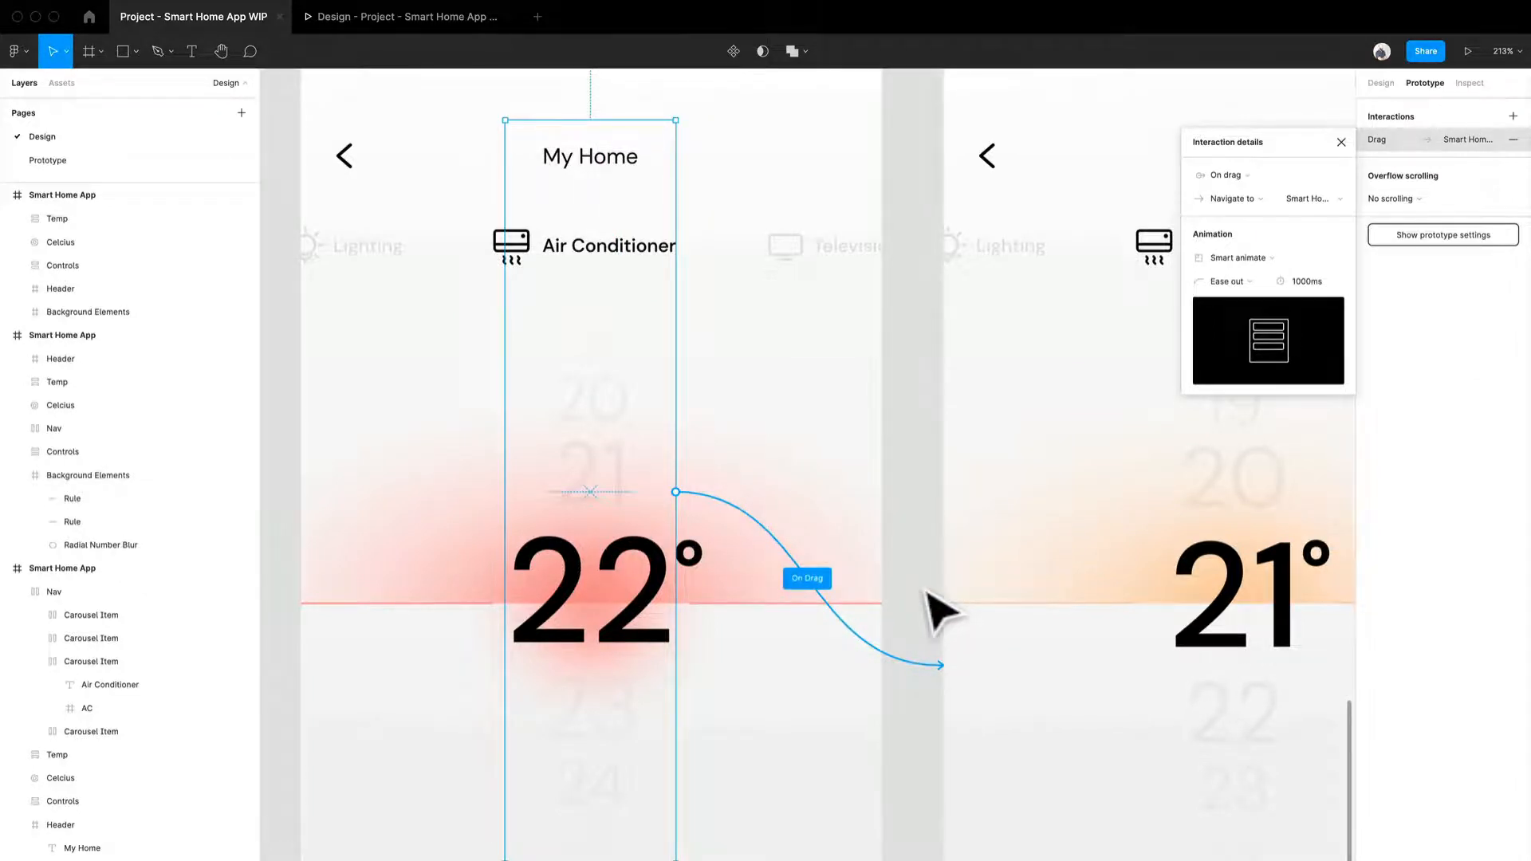
Undo and restore the On Drag link from the coloured 22° temperature stack to the coloured 21° screen.
{"action": "scroll", "coordinate": [941, 613], "scroll_direction": "down", "scroll_amount": 5}
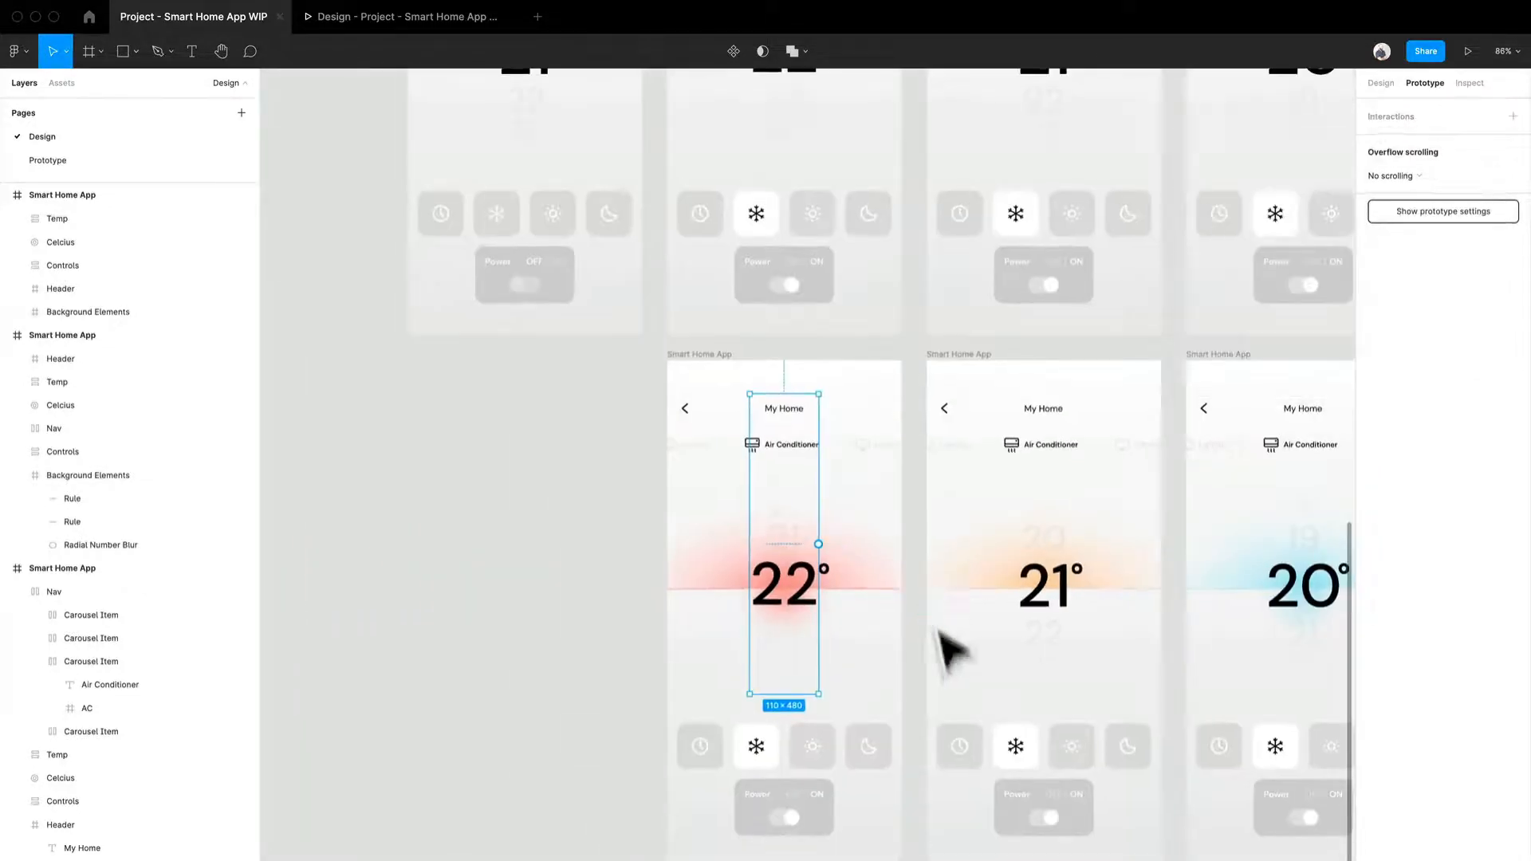
{"action": "left_click_drag", "start_coordinate": [949, 650], "coordinate": [727, 648]}
{"action": "left_click", "coordinate": [882, 845]}
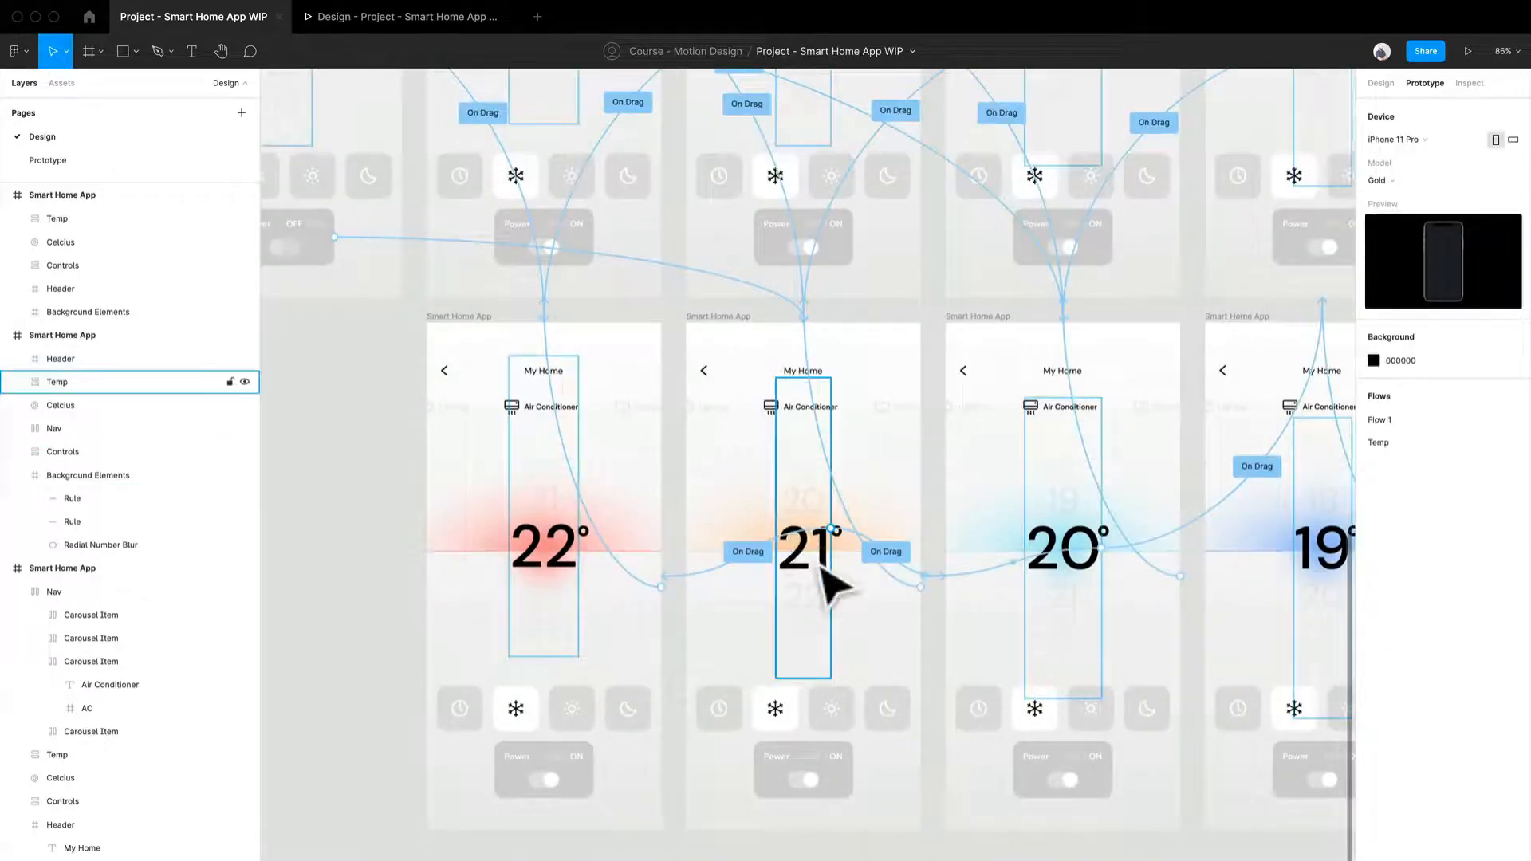
{"action": "key", "text": "super+z"}
{"action": "scroll", "coordinate": [684, 547], "scroll_direction": "up", "scroll_amount": 5}
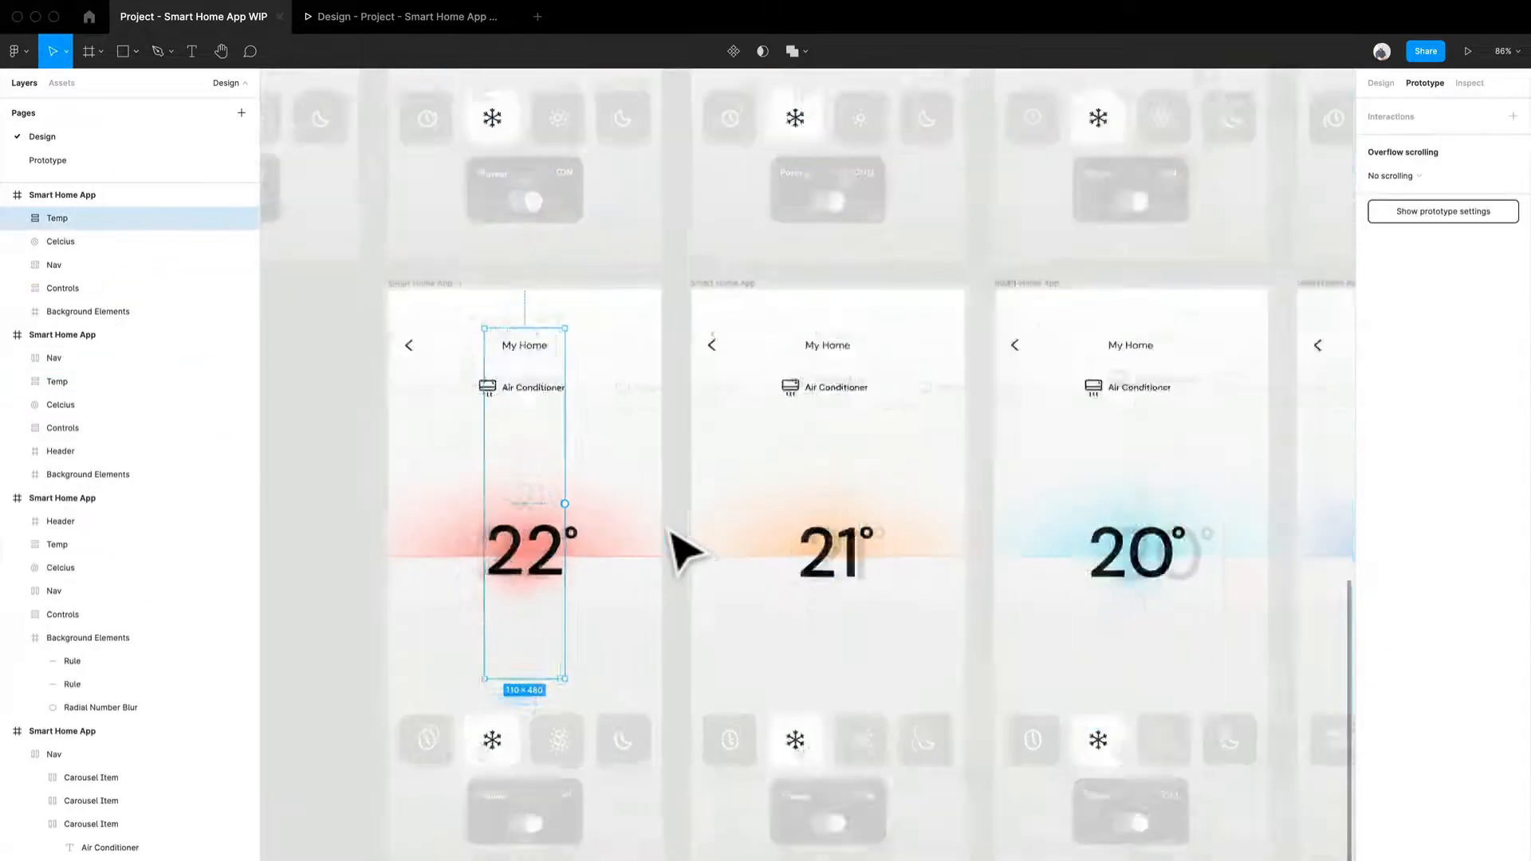
{"action": "key", "text": "super+shift+z"}
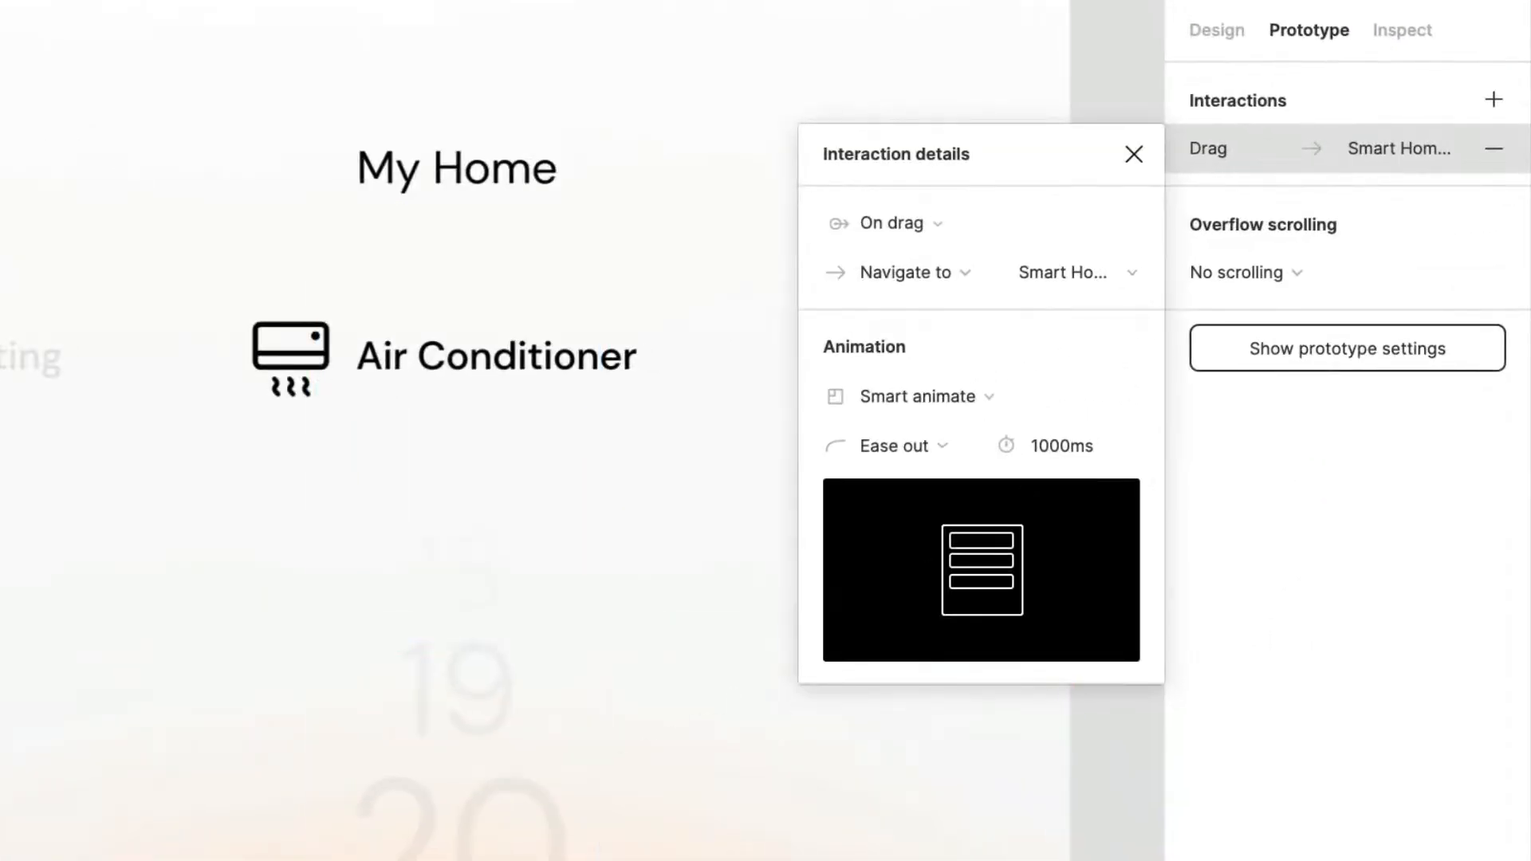
{"action": "scroll", "coordinate": [570, 632], "scroll_direction": "down", "scroll_amount": 5}
{"action": "left_click", "coordinate": [629, 635]}
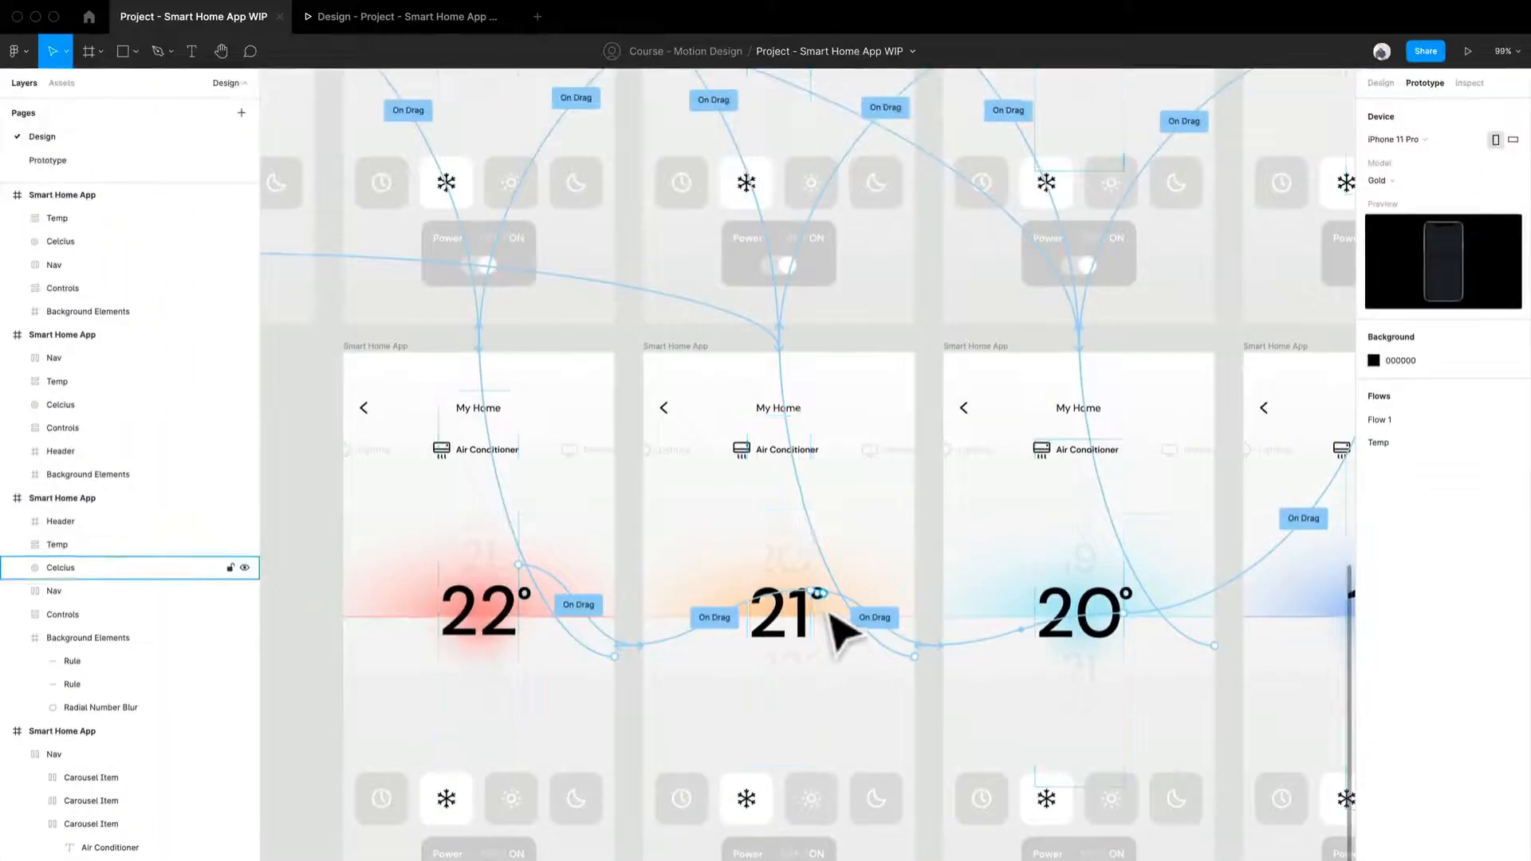
Check the coloured 21° temperature stack's On Drag links and set the animation duration of its link to 20° to 1000 ms.
{"action": "left_click", "coordinate": [833, 626]}
{"action": "scroll", "coordinate": [829, 622], "scroll_direction": "up", "scroll_amount": 5}
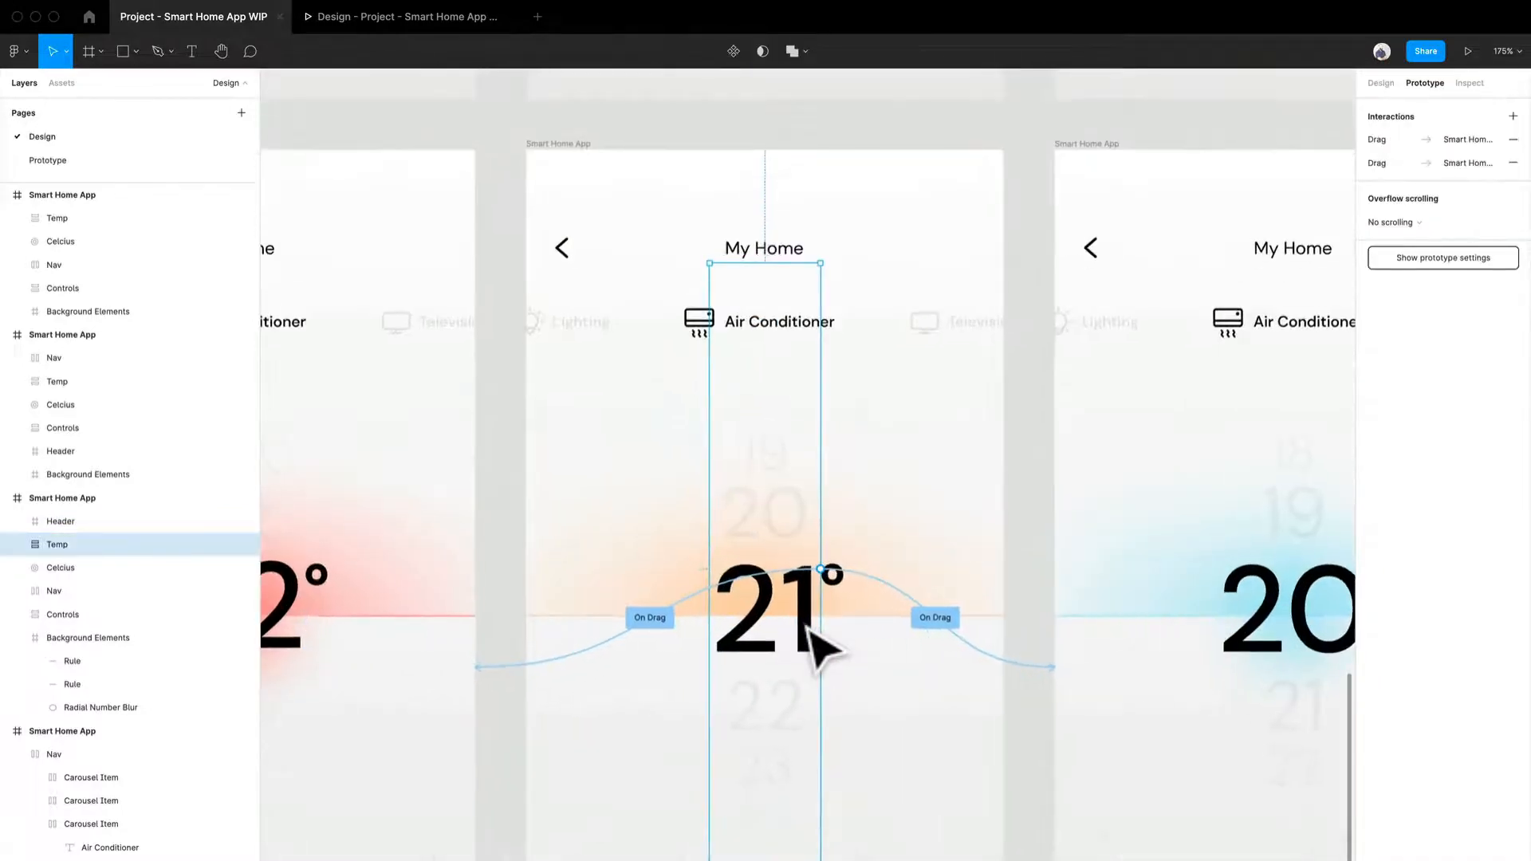
{"action": "left_click", "coordinate": [667, 621]}
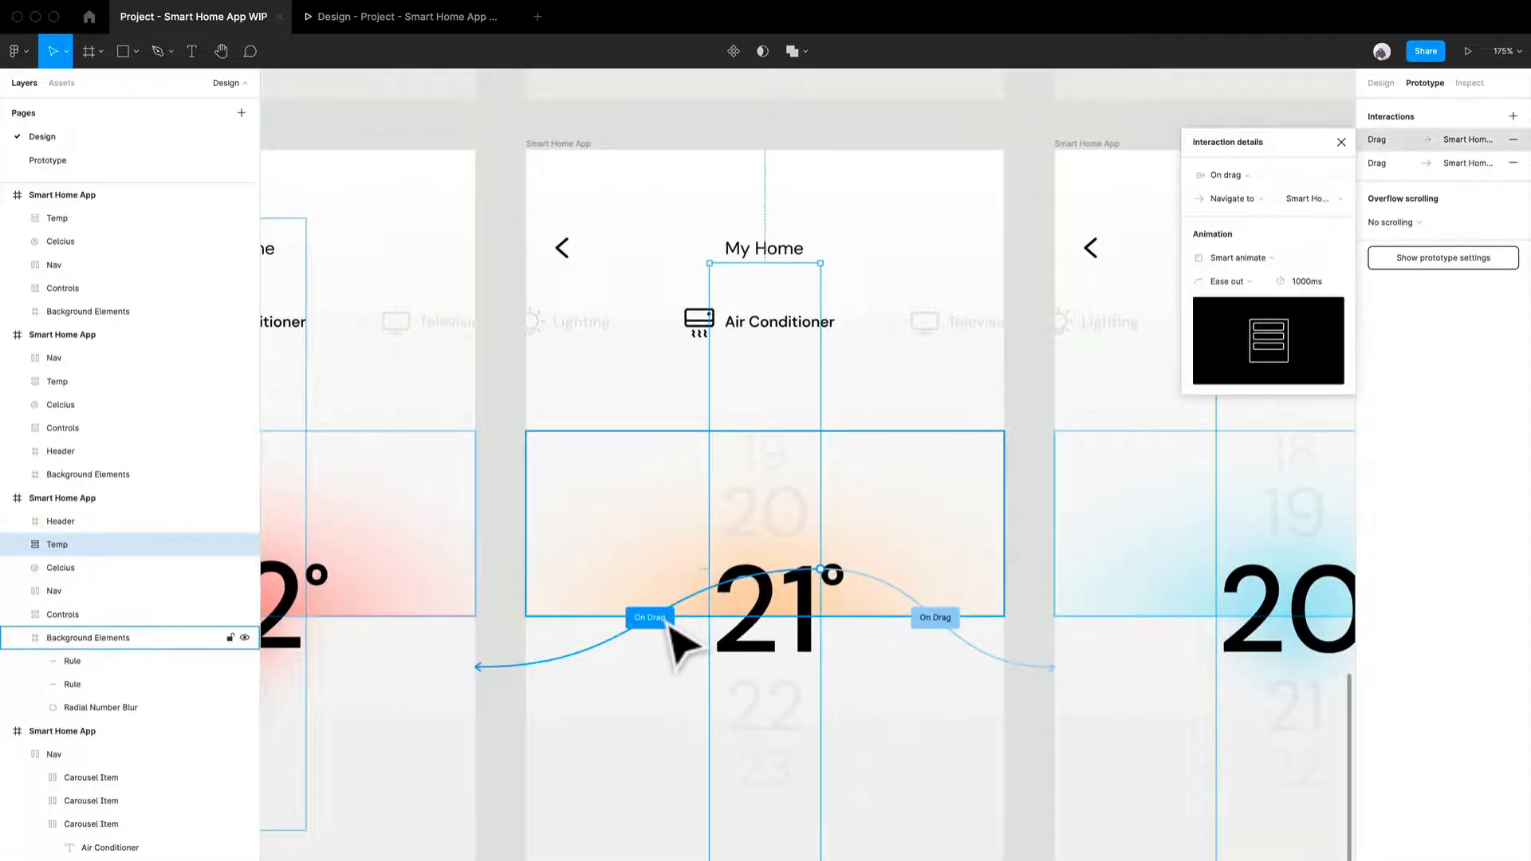
{"action": "left_click", "coordinate": [943, 621]}
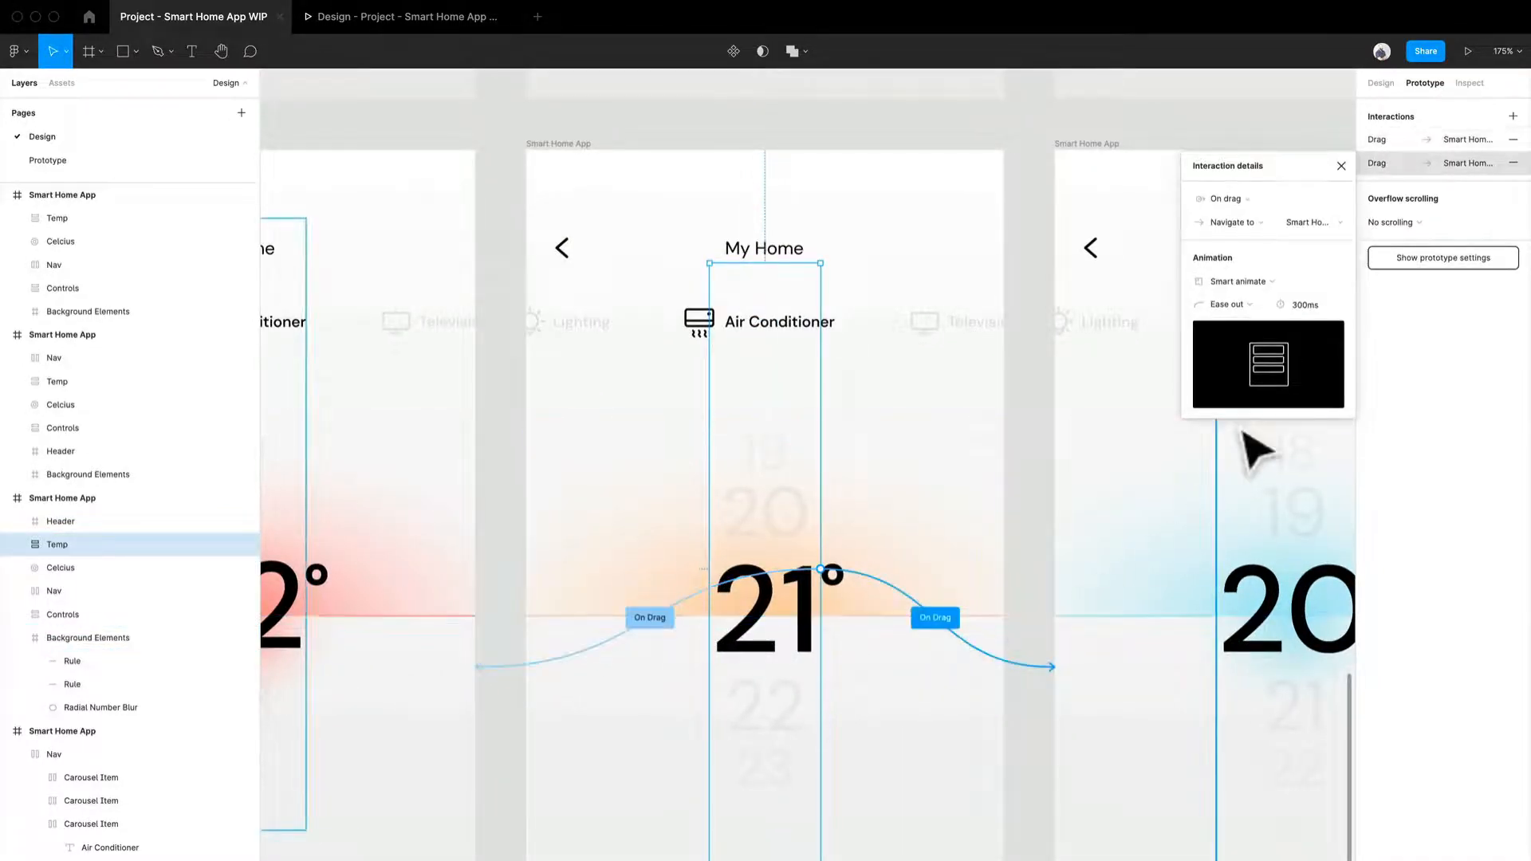
{"action": "left_click", "coordinate": [1308, 300]}
{"action": "type", "text": "1000"}
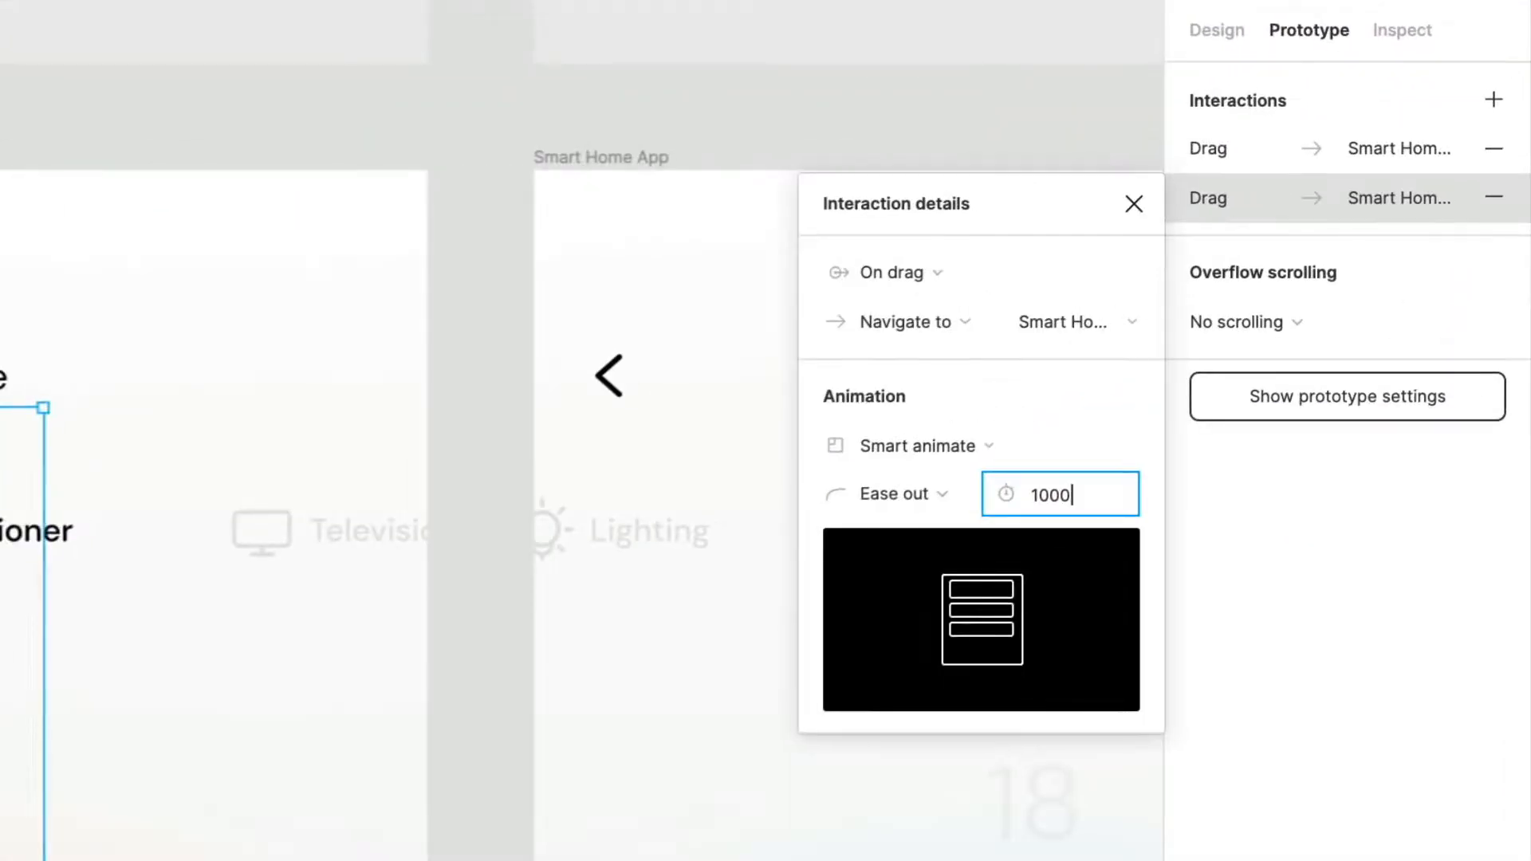
{"action": "key", "text": "Return"}
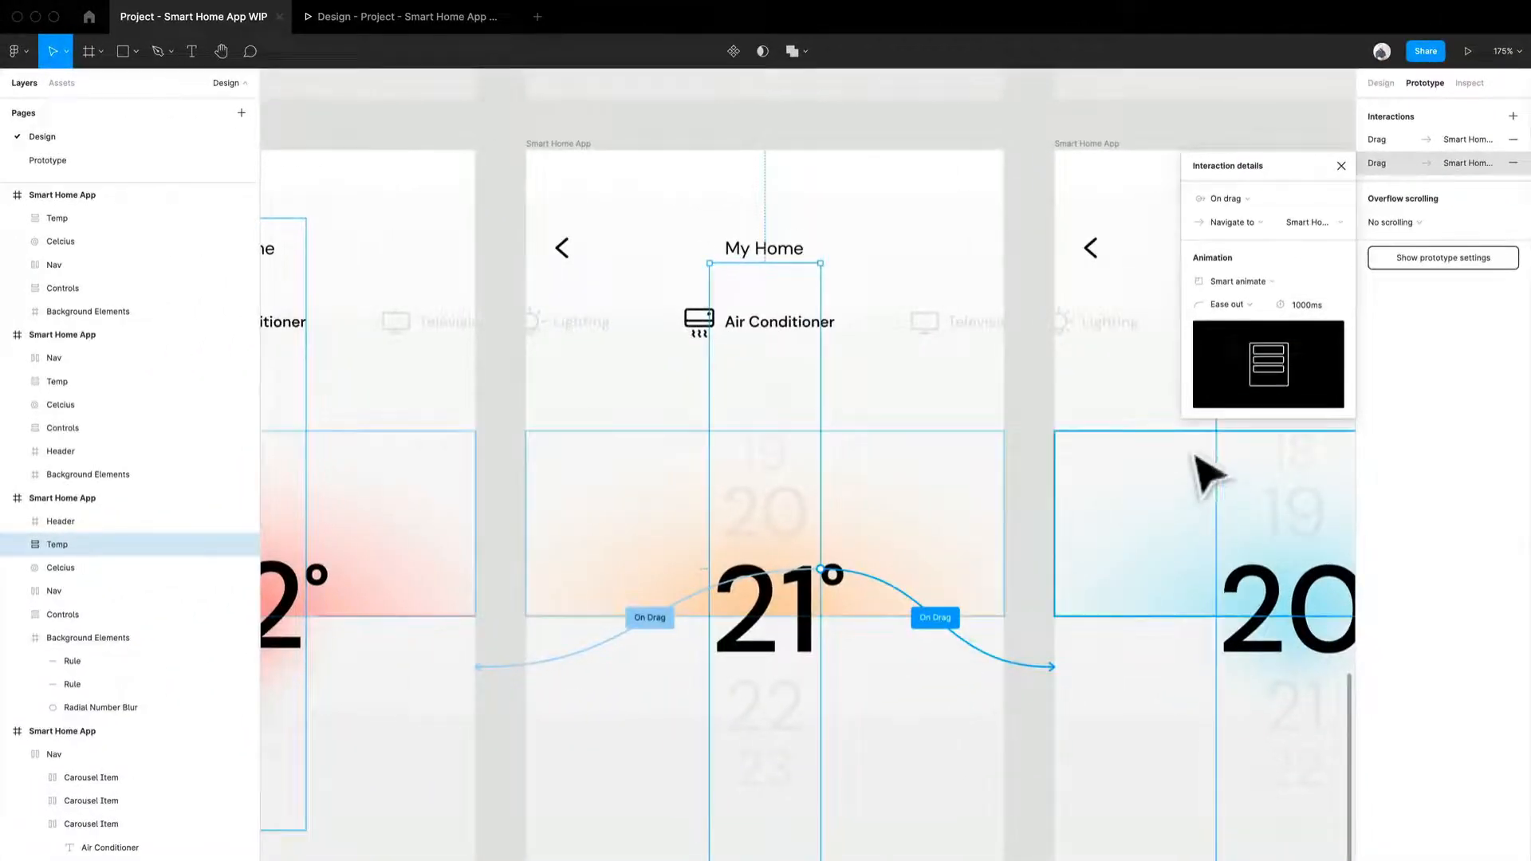
Open the On Drag link from the coloured 20° temperature stack back to the 21° screen and check its animation settings.
{"action": "scroll", "coordinate": [1208, 476], "scroll_direction": "right", "scroll_amount": 10}
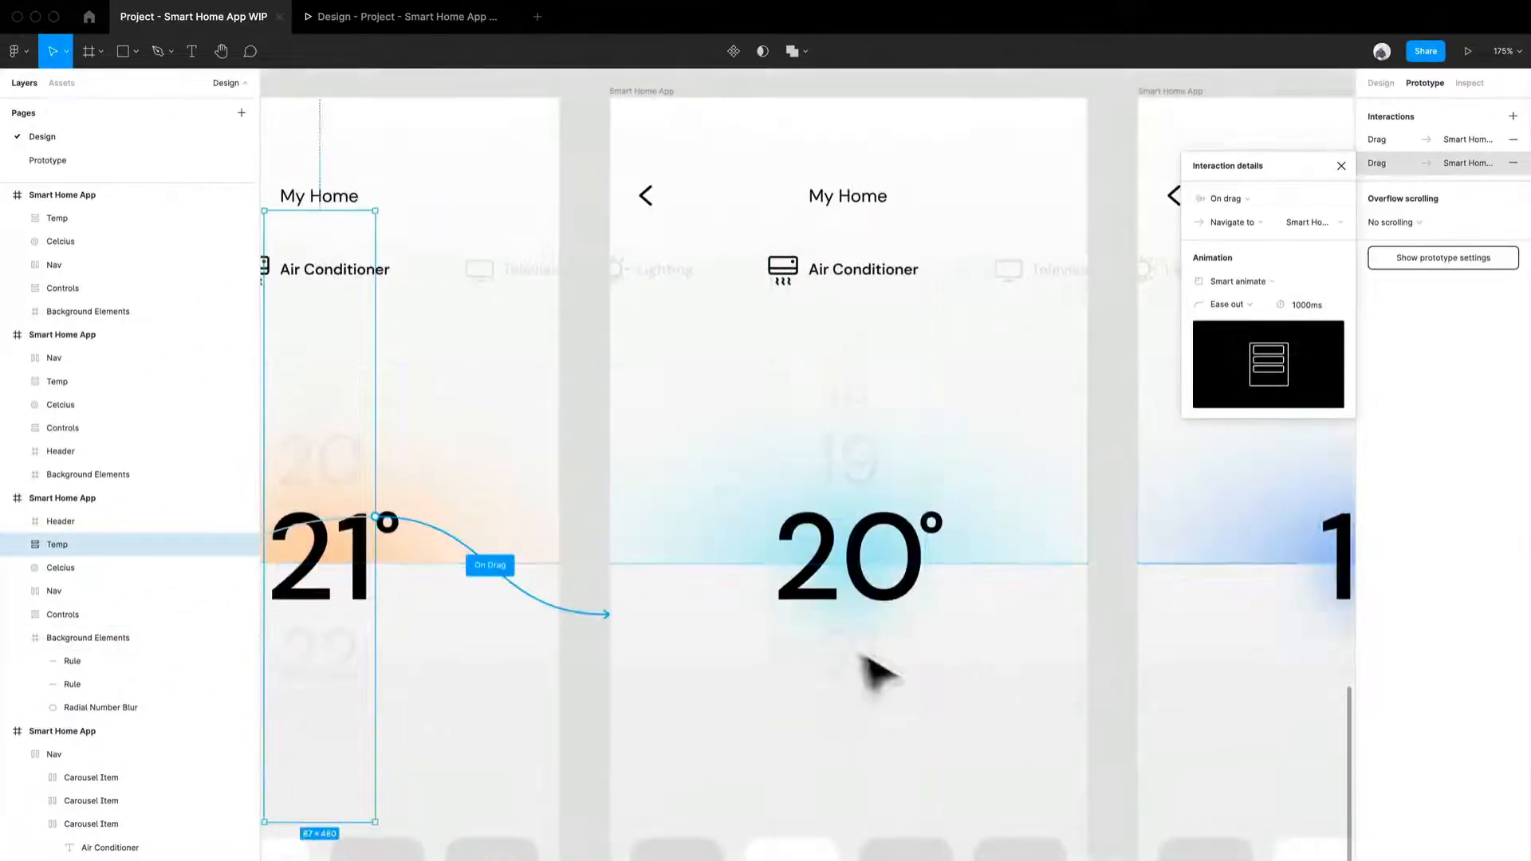
{"action": "scroll", "coordinate": [923, 683], "scroll_direction": "down", "scroll_amount": 2, "text": "ctrl"}
{"action": "key", "text": "Escape"}
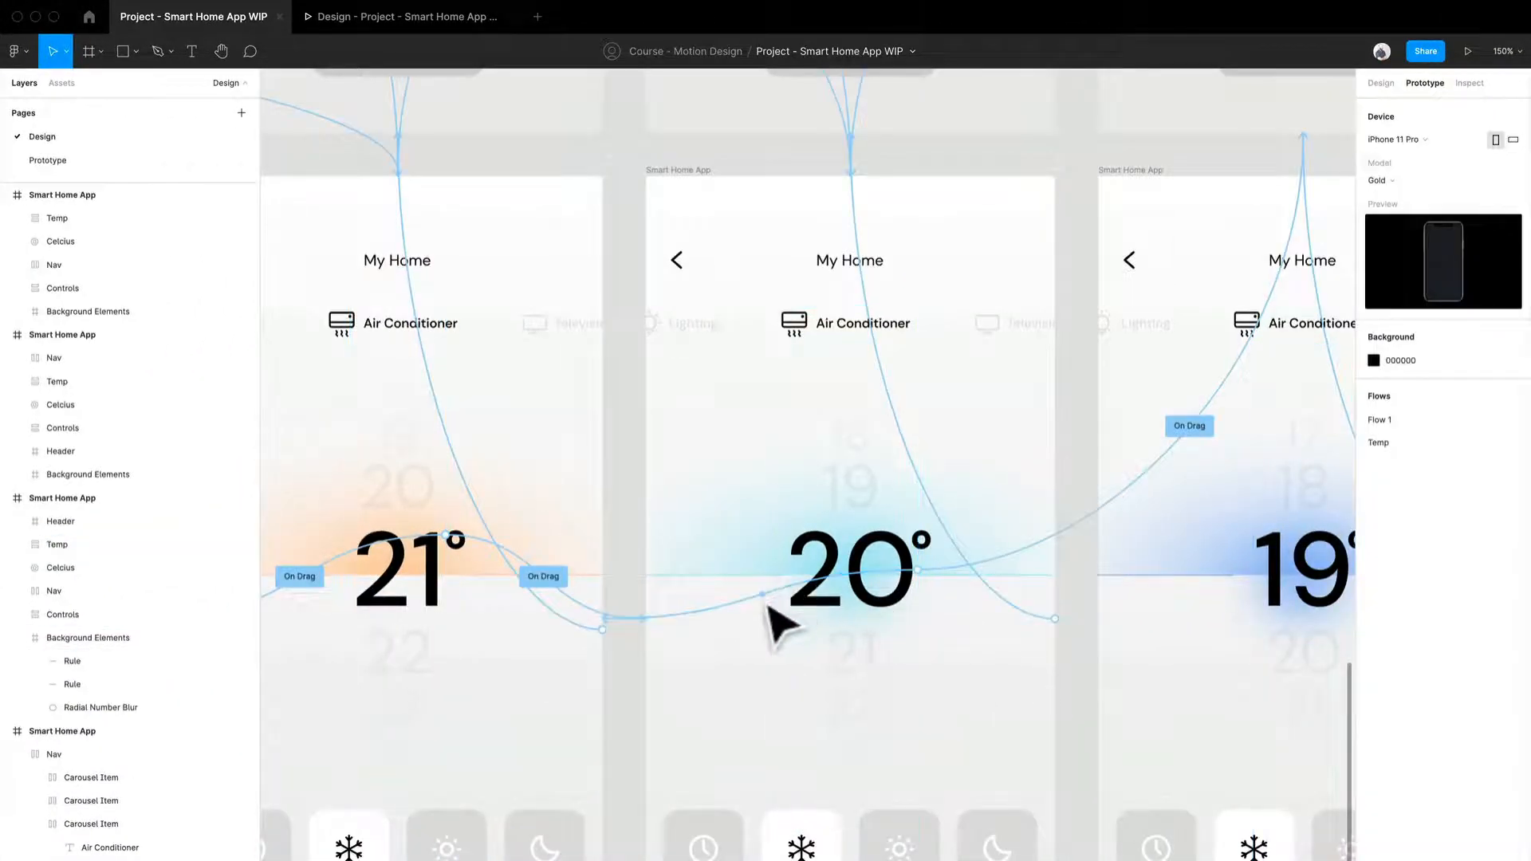
{"action": "left_click", "coordinate": [763, 611]}
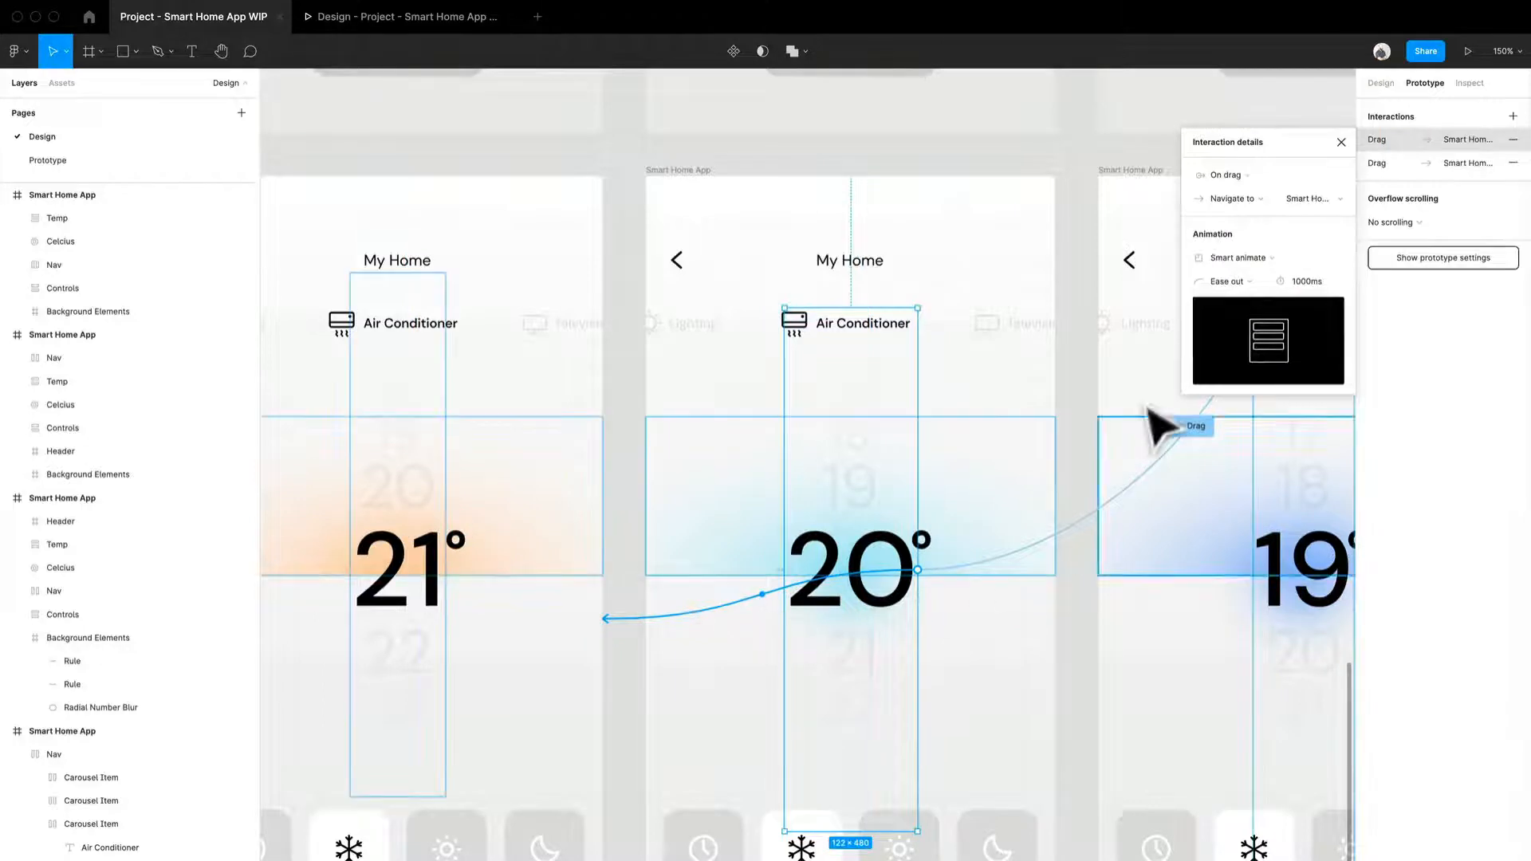
Redirect the coloured 20° stack's other On Drag link from the uncoloured 19° screen to the coloured 19° screen.
{"action": "scroll", "coordinate": [1110, 529], "scroll_direction": "right", "scroll_amount": 8}
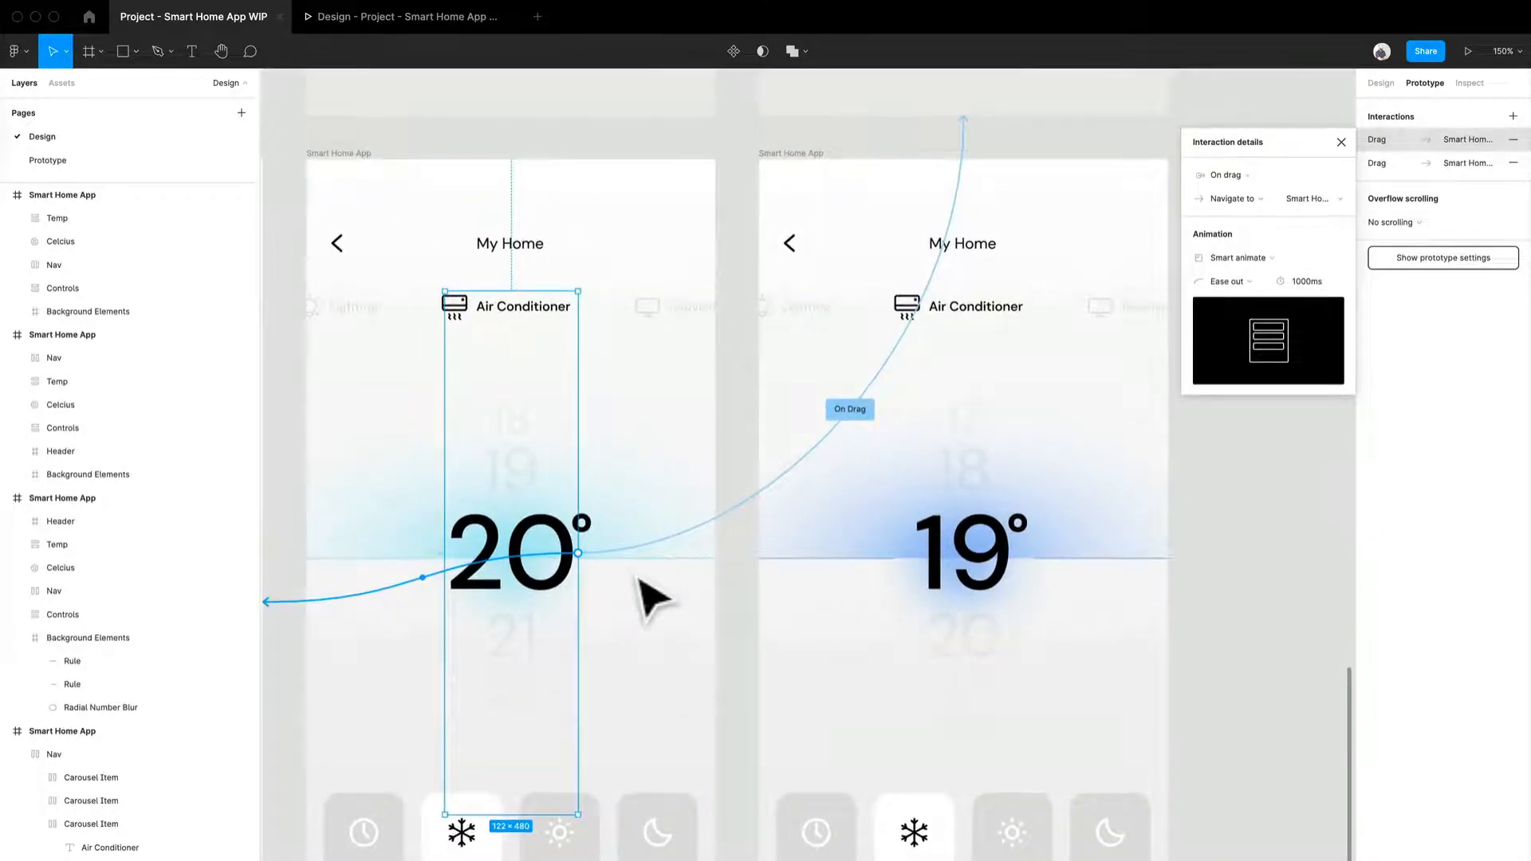
{"action": "scroll", "coordinate": [642, 598], "scroll_direction": "up", "scroll_amount": 1}
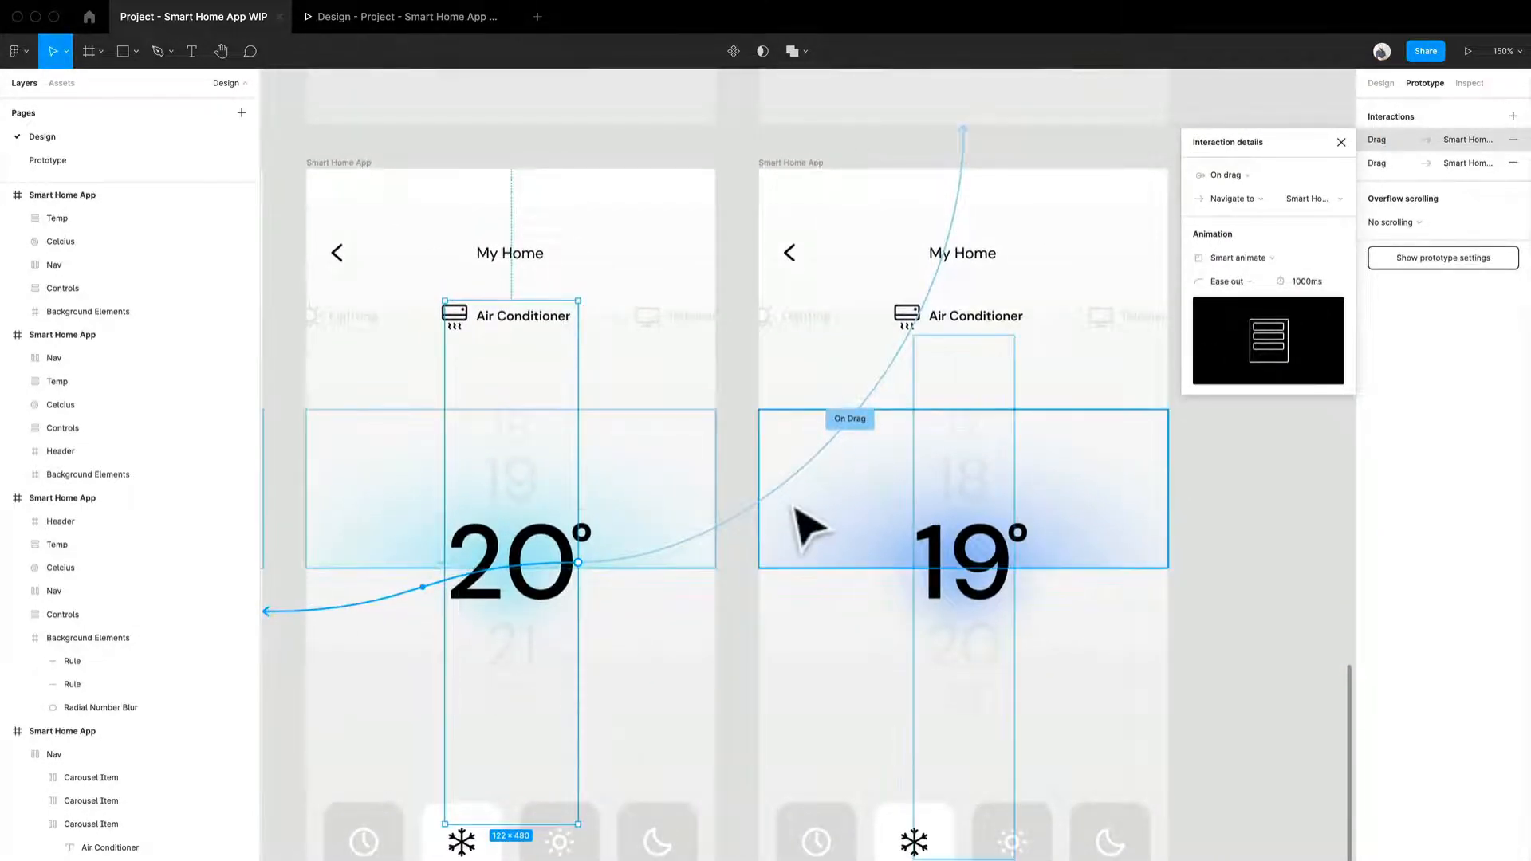
{"action": "scroll", "coordinate": [806, 519], "scroll_direction": "up", "scroll_amount": 5}
{"action": "scroll", "coordinate": [806, 523], "scroll_direction": "down", "scroll_amount": 2}
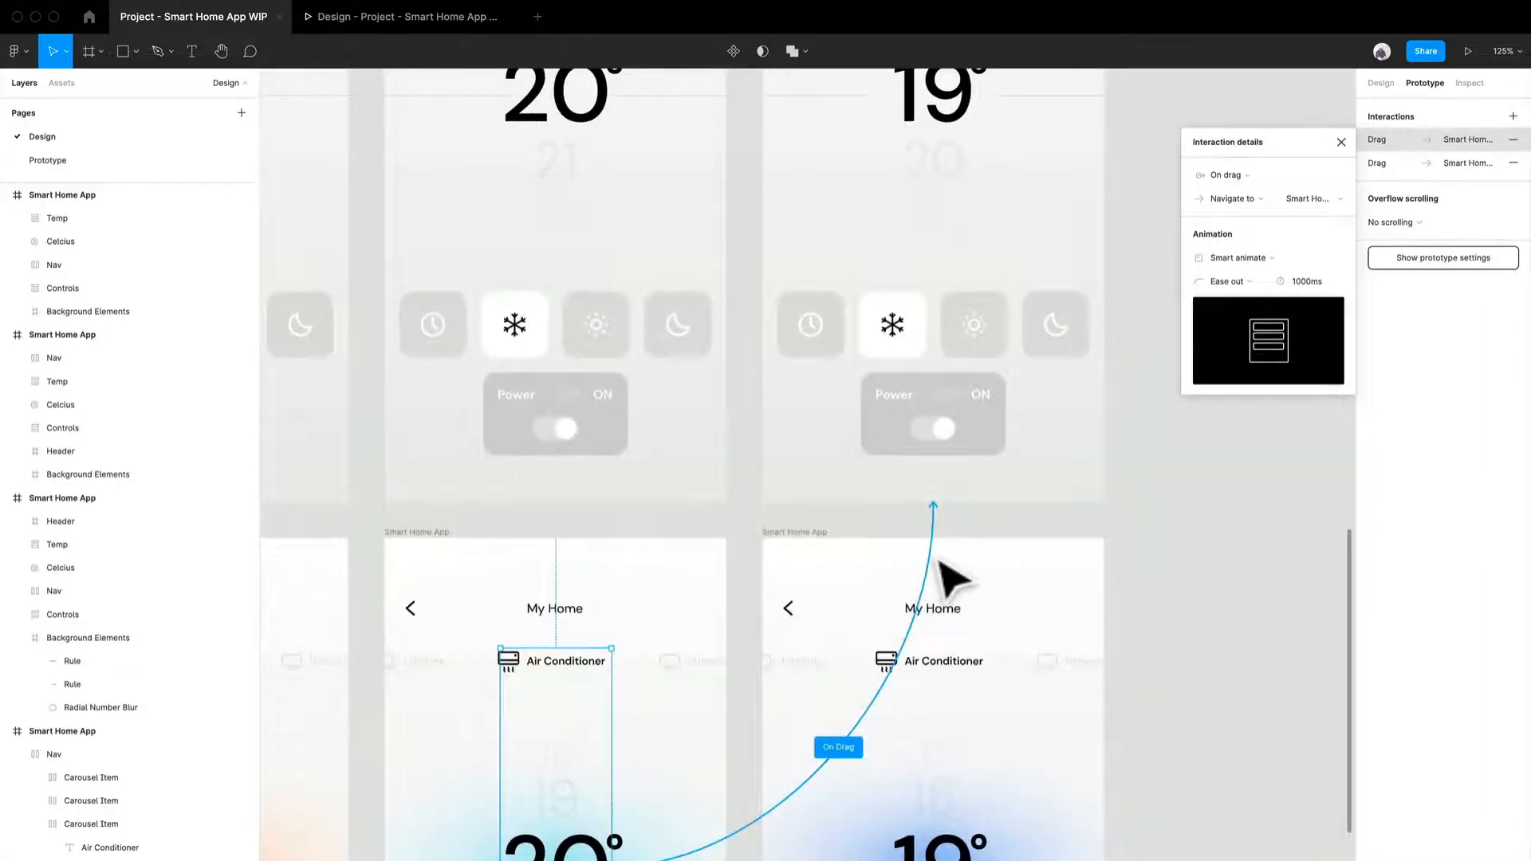
{"action": "left_click", "coordinate": [995, 716]}
{"action": "scroll", "coordinate": [1004, 737], "scroll_direction": "down", "scroll_amount": 3}
{"action": "scroll", "coordinate": [702, 765], "scroll_direction": "up", "scroll_amount": 5}
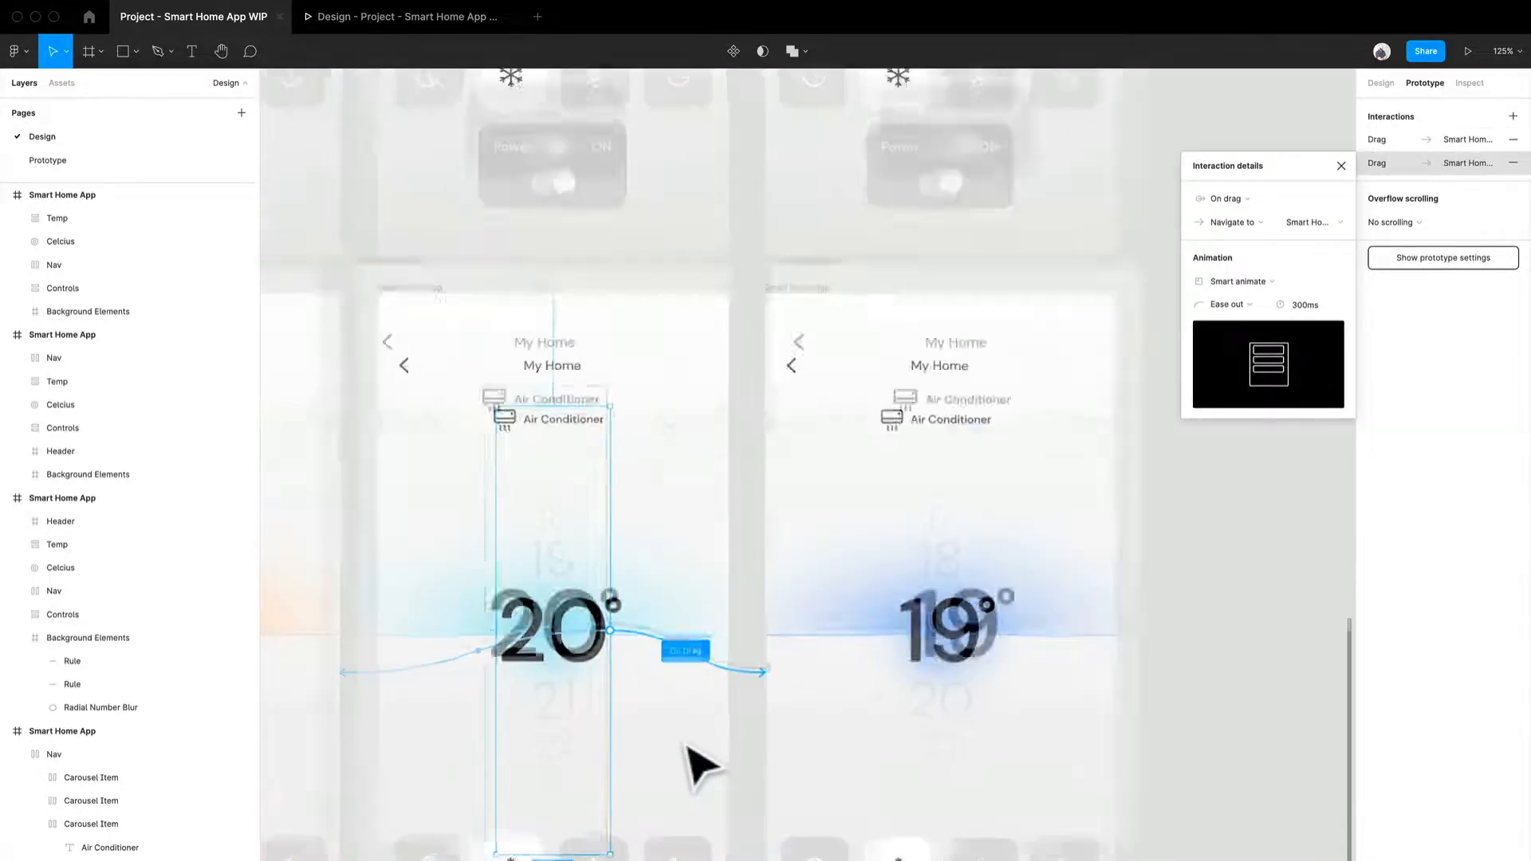
Set the animation duration of the On Drag link from the coloured 20° stack to the coloured 19° screen to 1000 ms.
{"action": "left_click", "coordinate": [1288, 305]}
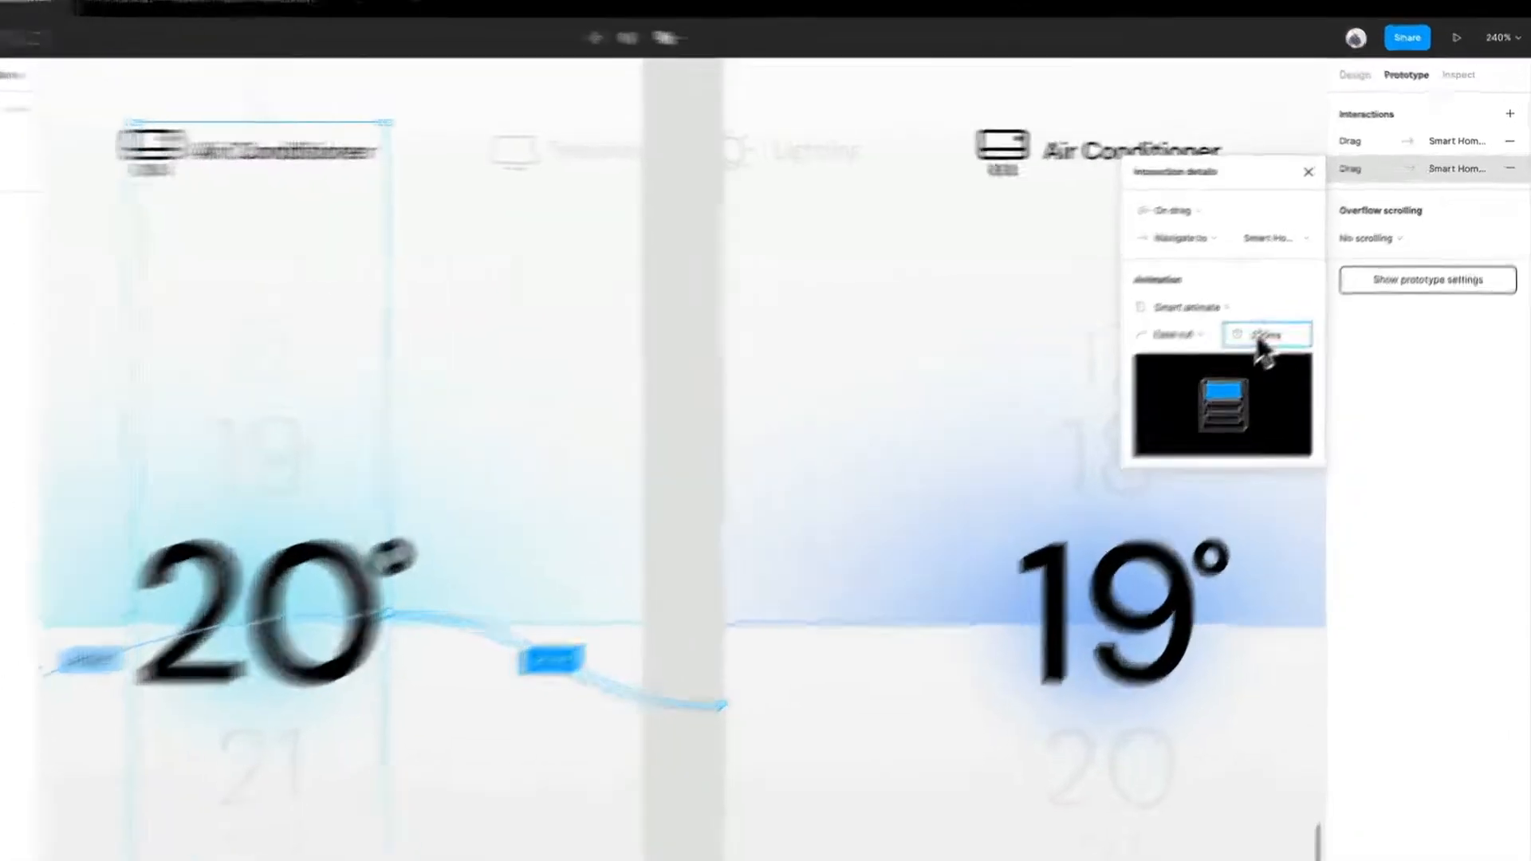
{"action": "type", "text": "1000"}
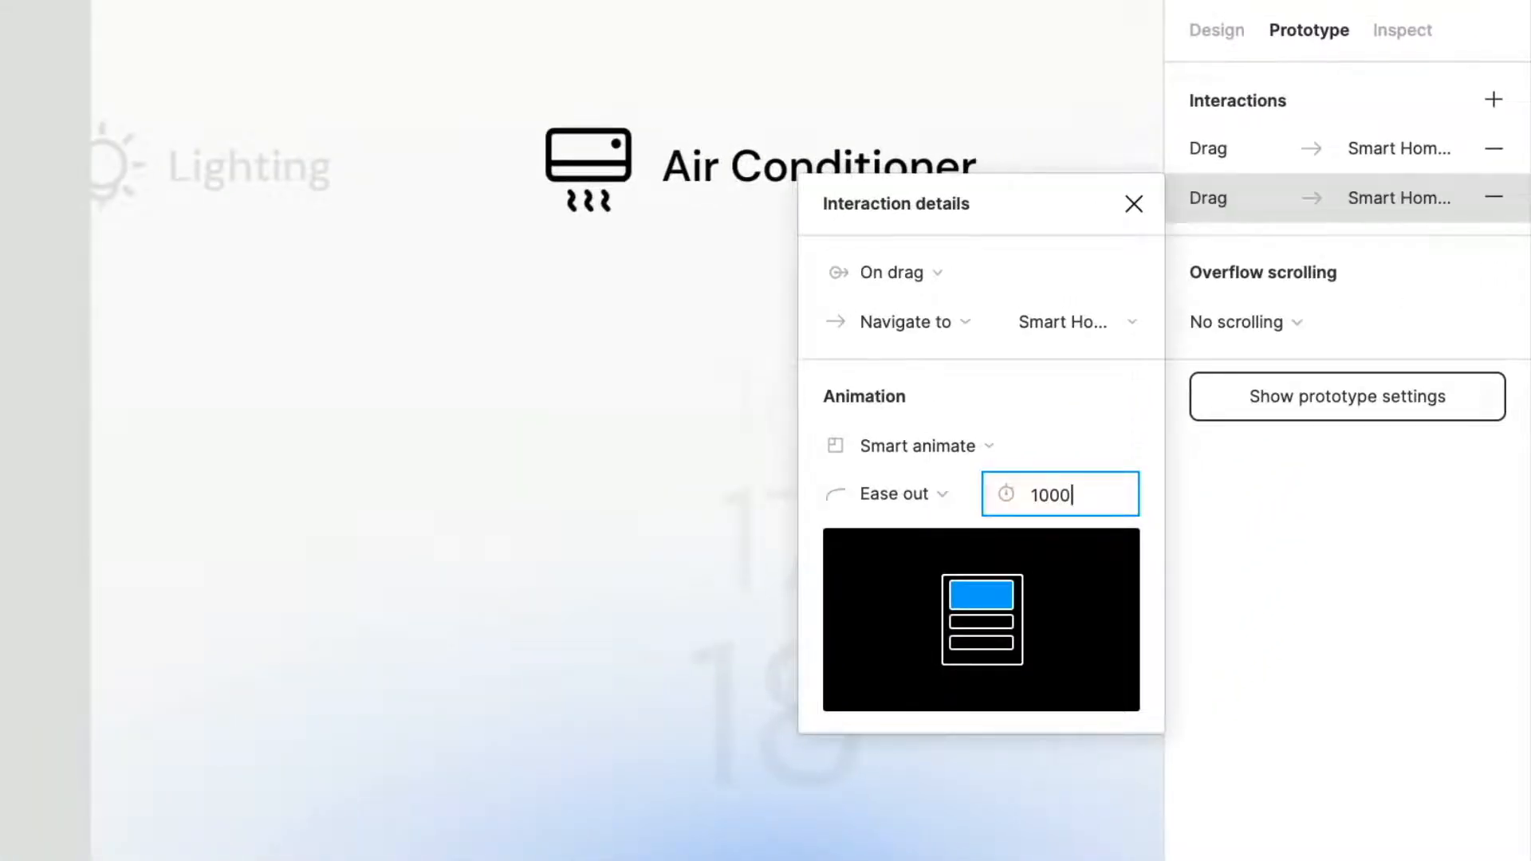
{"action": "key", "text": "Return"}
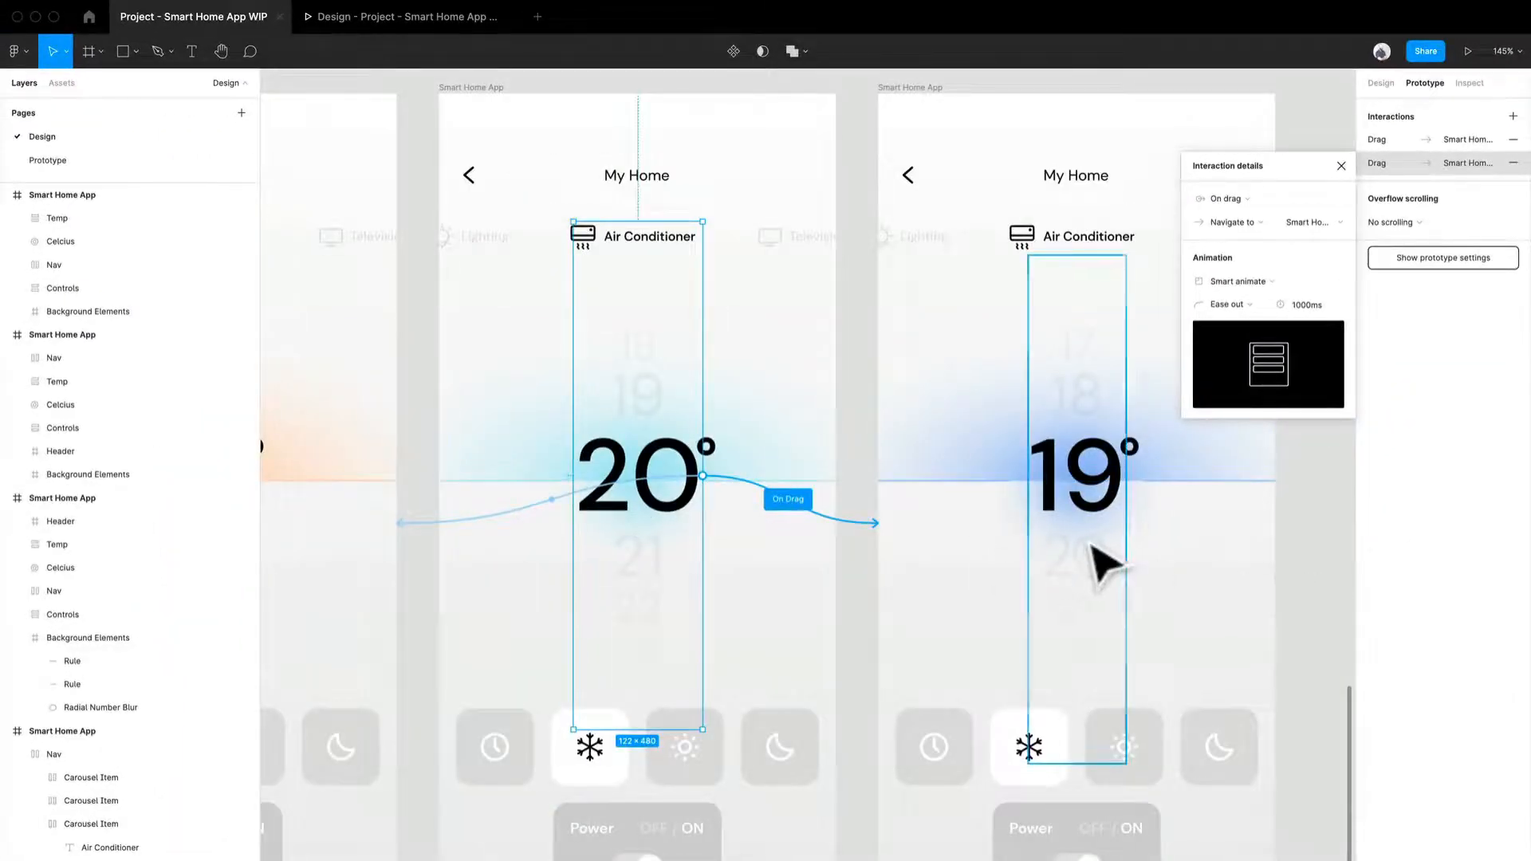
Link the coloured 19° temperature stack to the coloured 20° screen with an On drag trigger, Smart animate, Ease out and 1000 ms.
{"action": "left_click", "coordinate": [1100, 542]}
{"action": "left_click_drag", "start_coordinate": [1126, 508], "coordinate": [792, 547]}
{"action": "left_click", "coordinate": [1140, 191]}
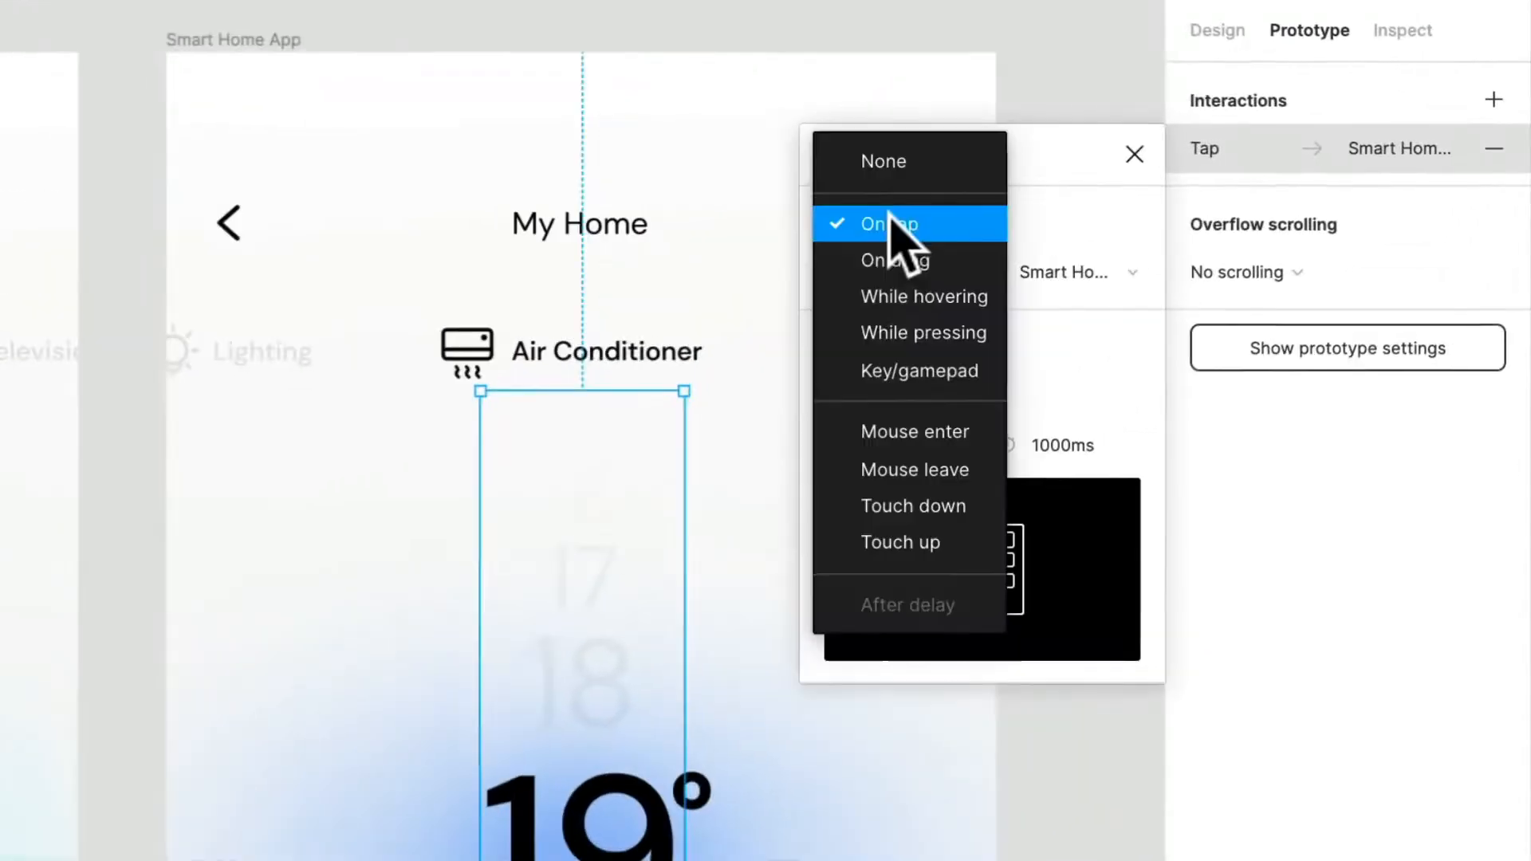
{"action": "left_click", "coordinate": [1136, 210]}
{"action": "left_click", "coordinate": [1089, 444]}
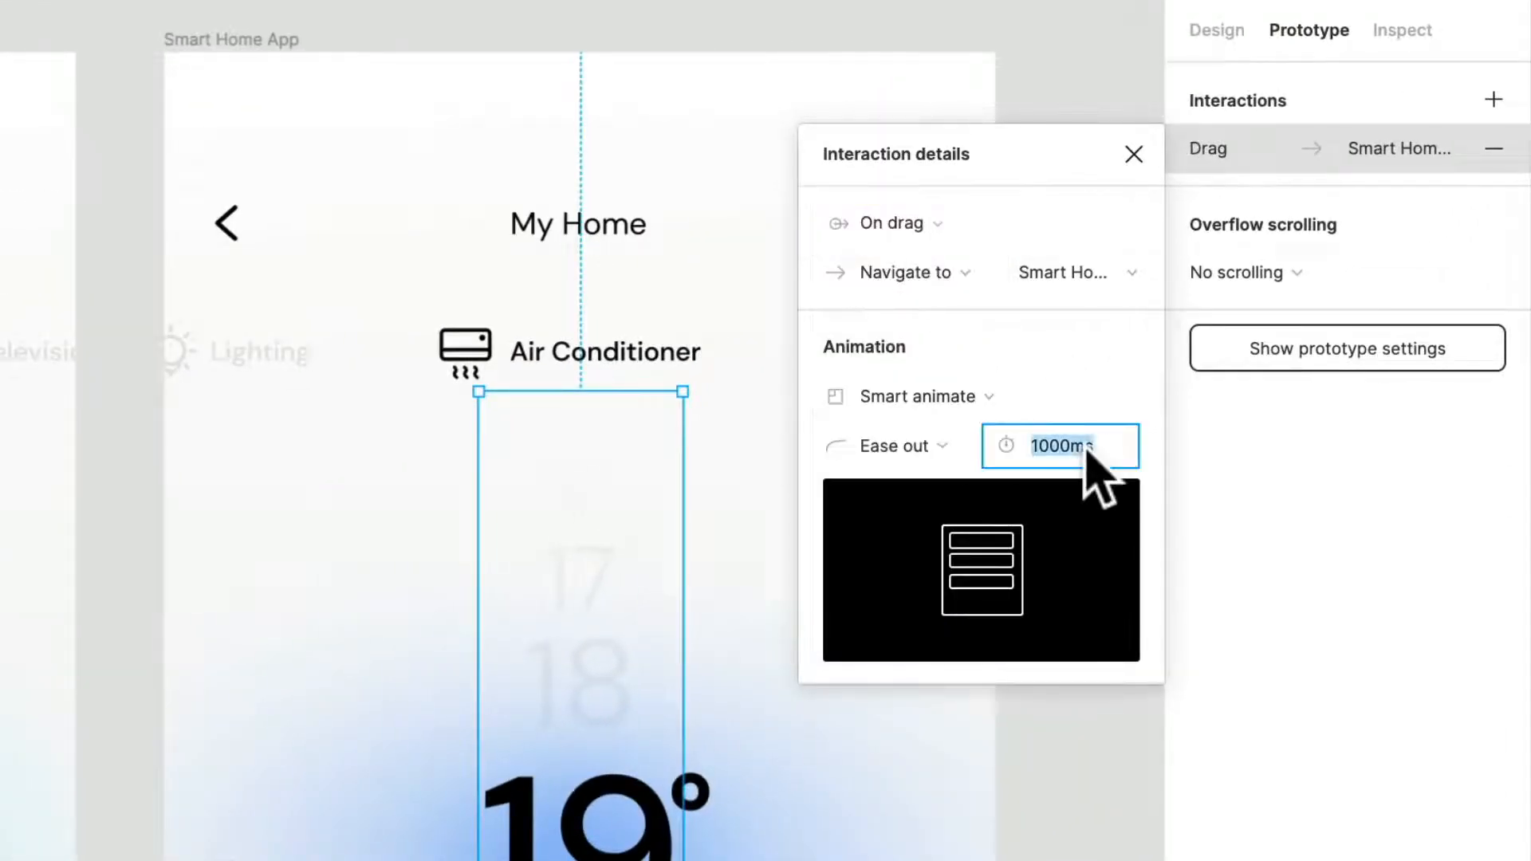
{"action": "key", "text": "Escape"}
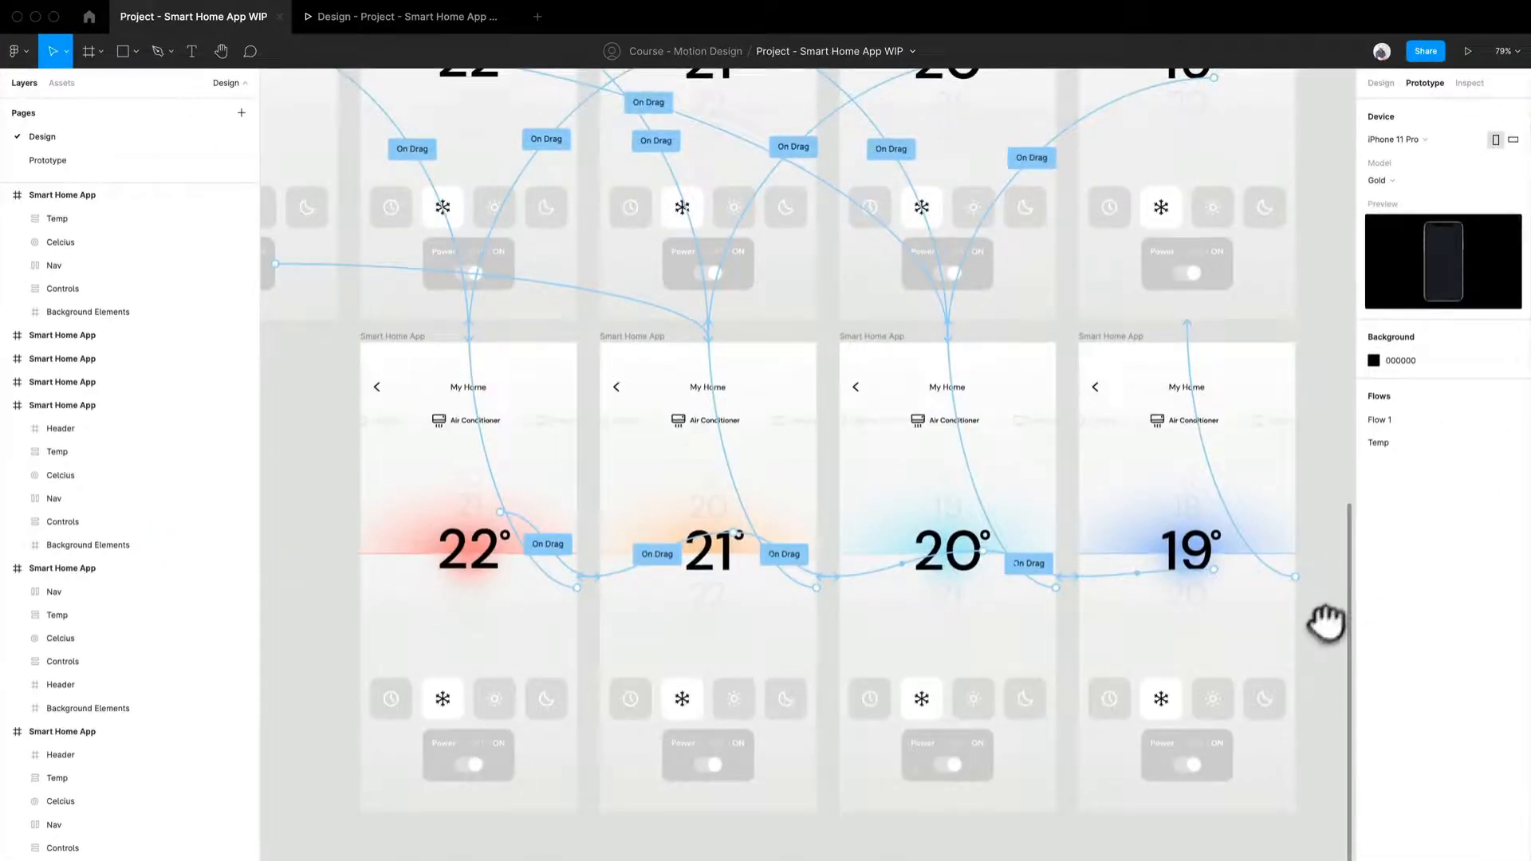
{"action": "left_click_drag", "start_coordinate": [1323, 622], "coordinate": [1237, 714]}
{"action": "scroll", "coordinate": [1237, 714], "scroll_direction": "up", "scroll_amount": 5}
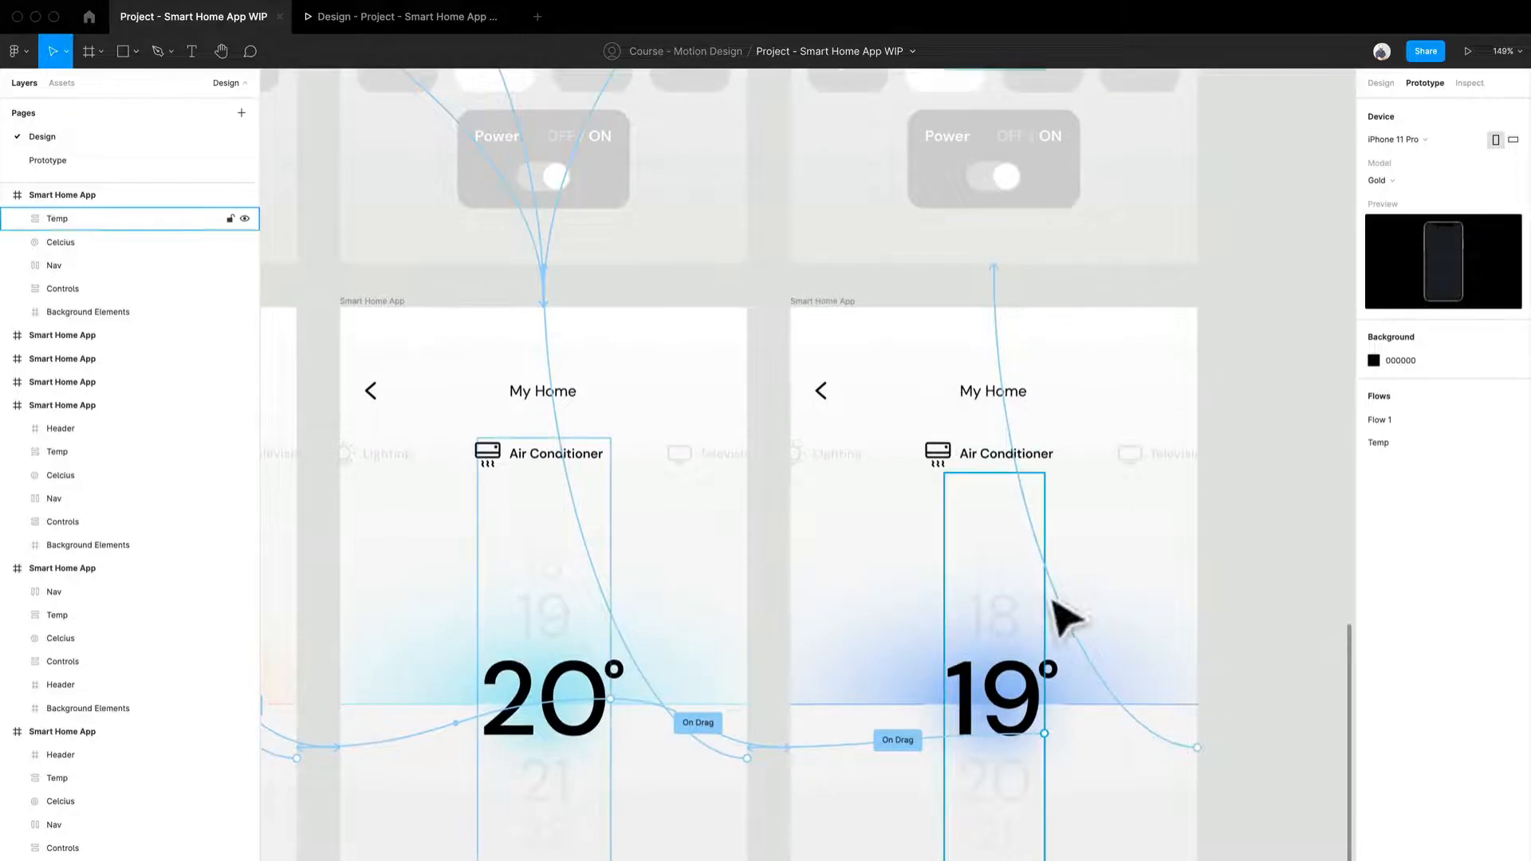
Check the After delay interaction that returns the coloured 19° screen to the uncoloured 19° screen.
{"action": "left_click", "coordinate": [997, 327]}
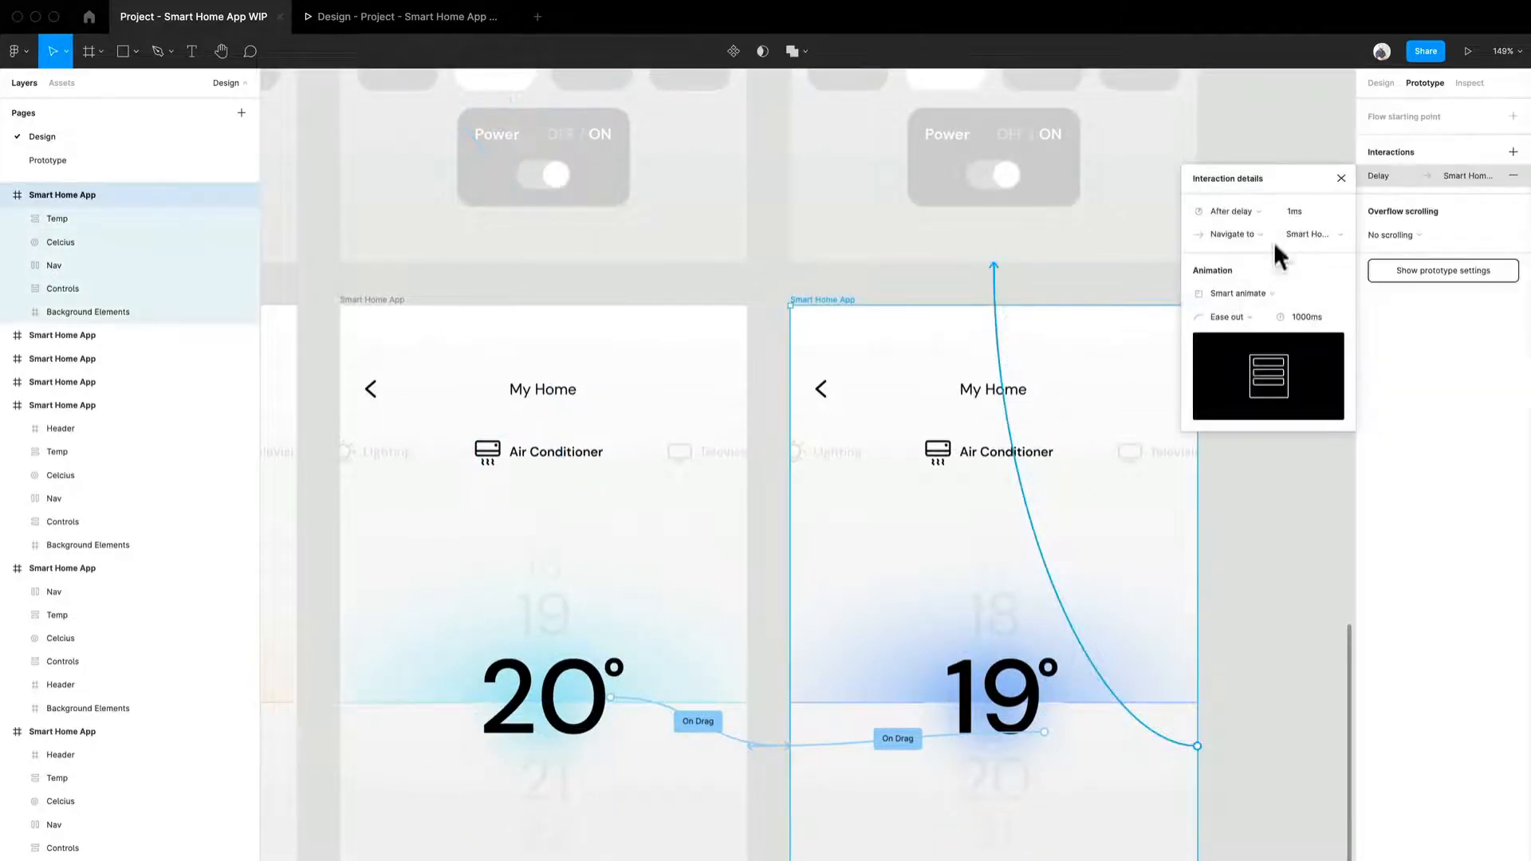
{"action": "scroll", "coordinate": [1036, 331], "scroll_direction": "up", "scroll_amount": 5}
{"action": "scroll", "coordinate": [957, 341], "scroll_direction": "down", "scroll_amount": 10}
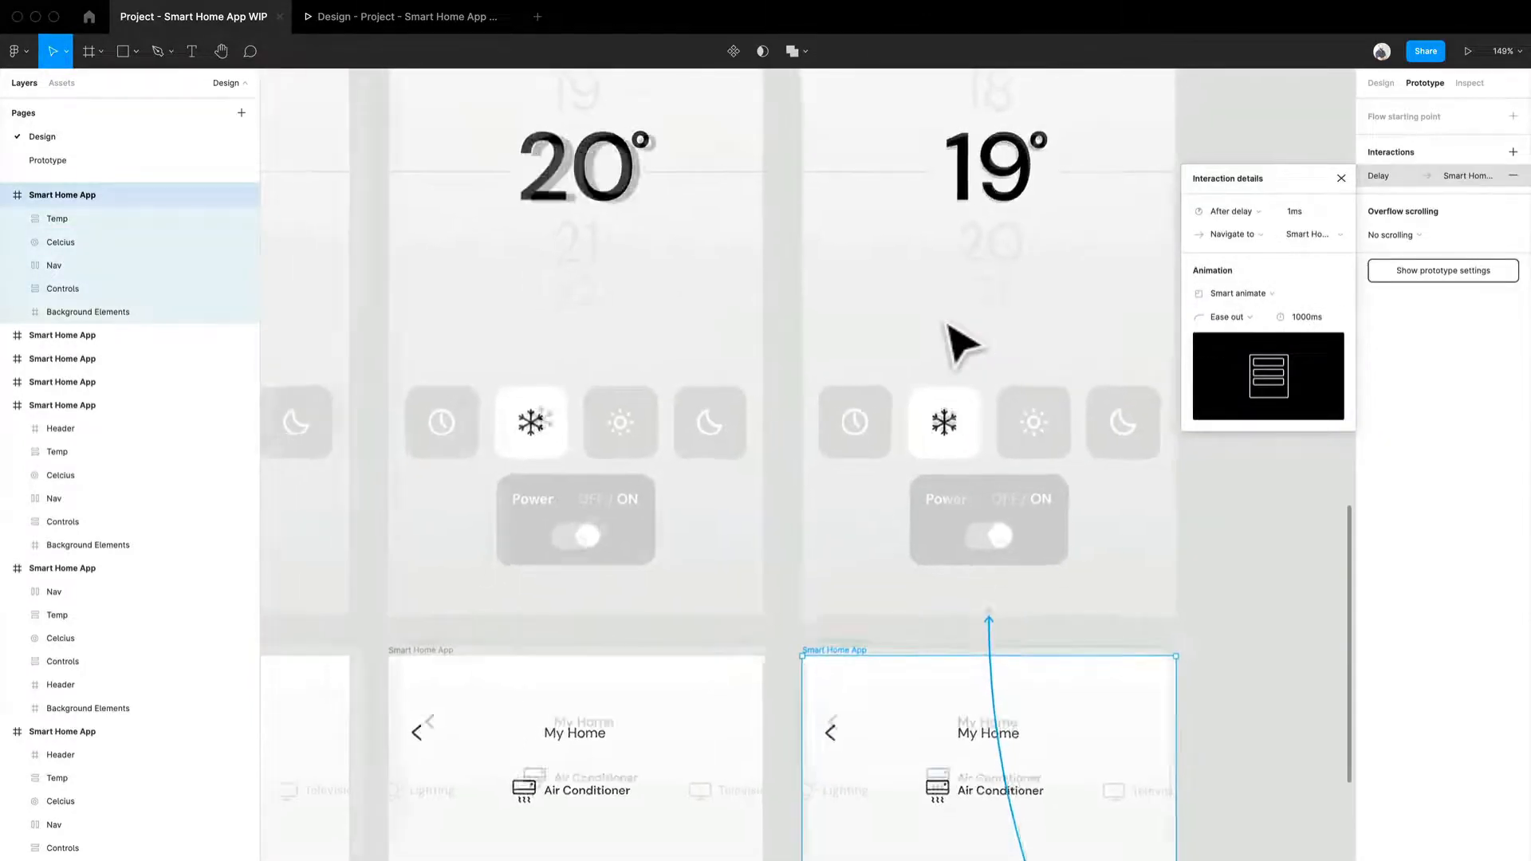
{"action": "scroll", "coordinate": [933, 315], "scroll_direction": "up", "scroll_amount": 5}
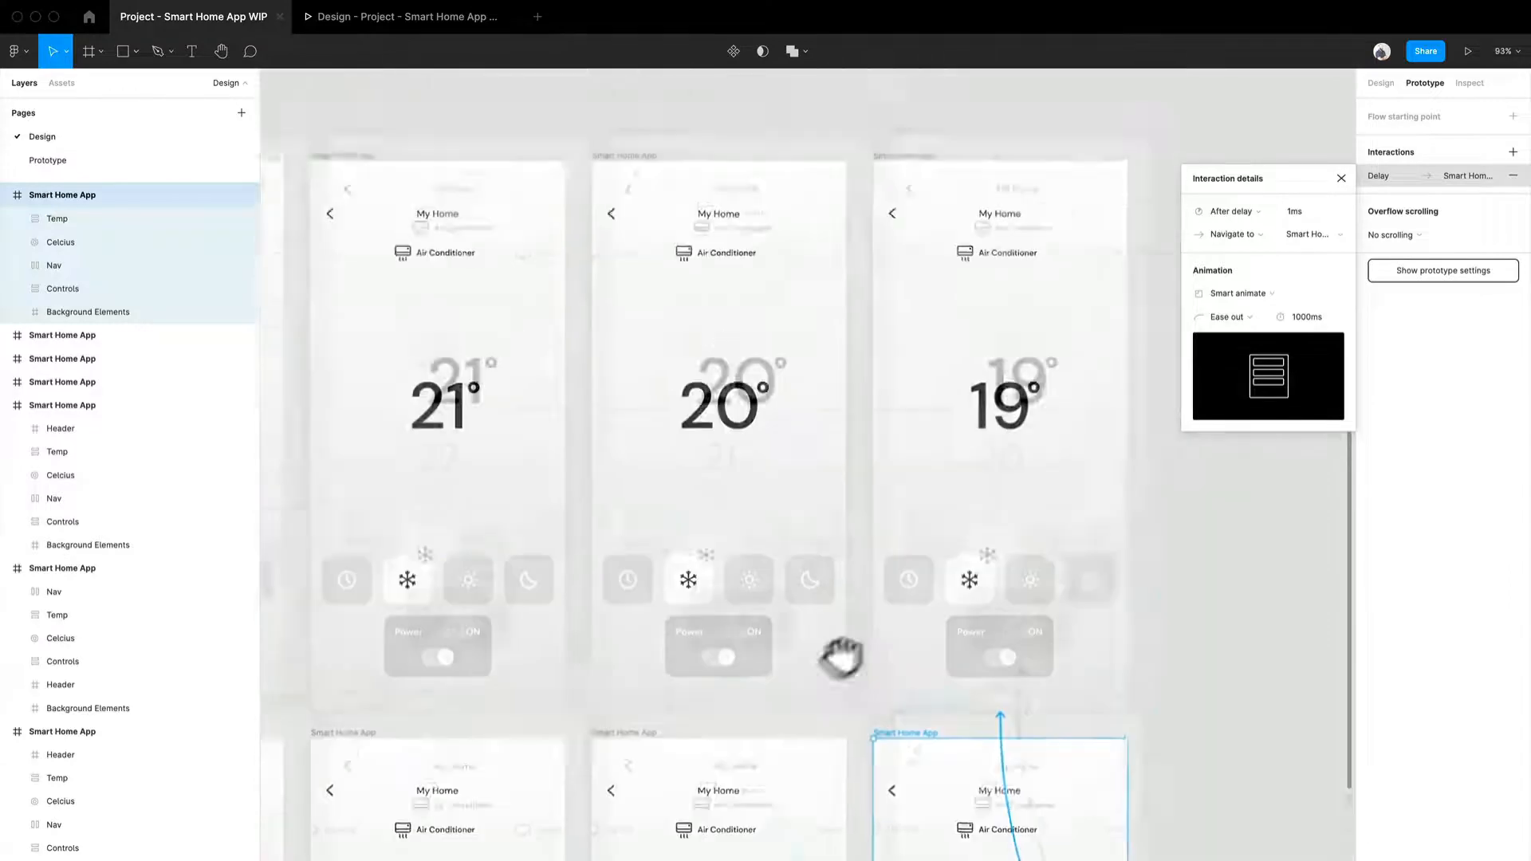
Set the animation duration of the On Drag link from the uncoloured 19° temperature stack to the coloured 20° screen to 1000 ms.
{"action": "left_click", "coordinate": [1164, 578]}
{"action": "scroll", "coordinate": [1054, 532], "scroll_direction": "up", "scroll_amount": 3}
{"action": "left_click_drag", "start_coordinate": [923, 667], "coordinate": [1093, 502]}
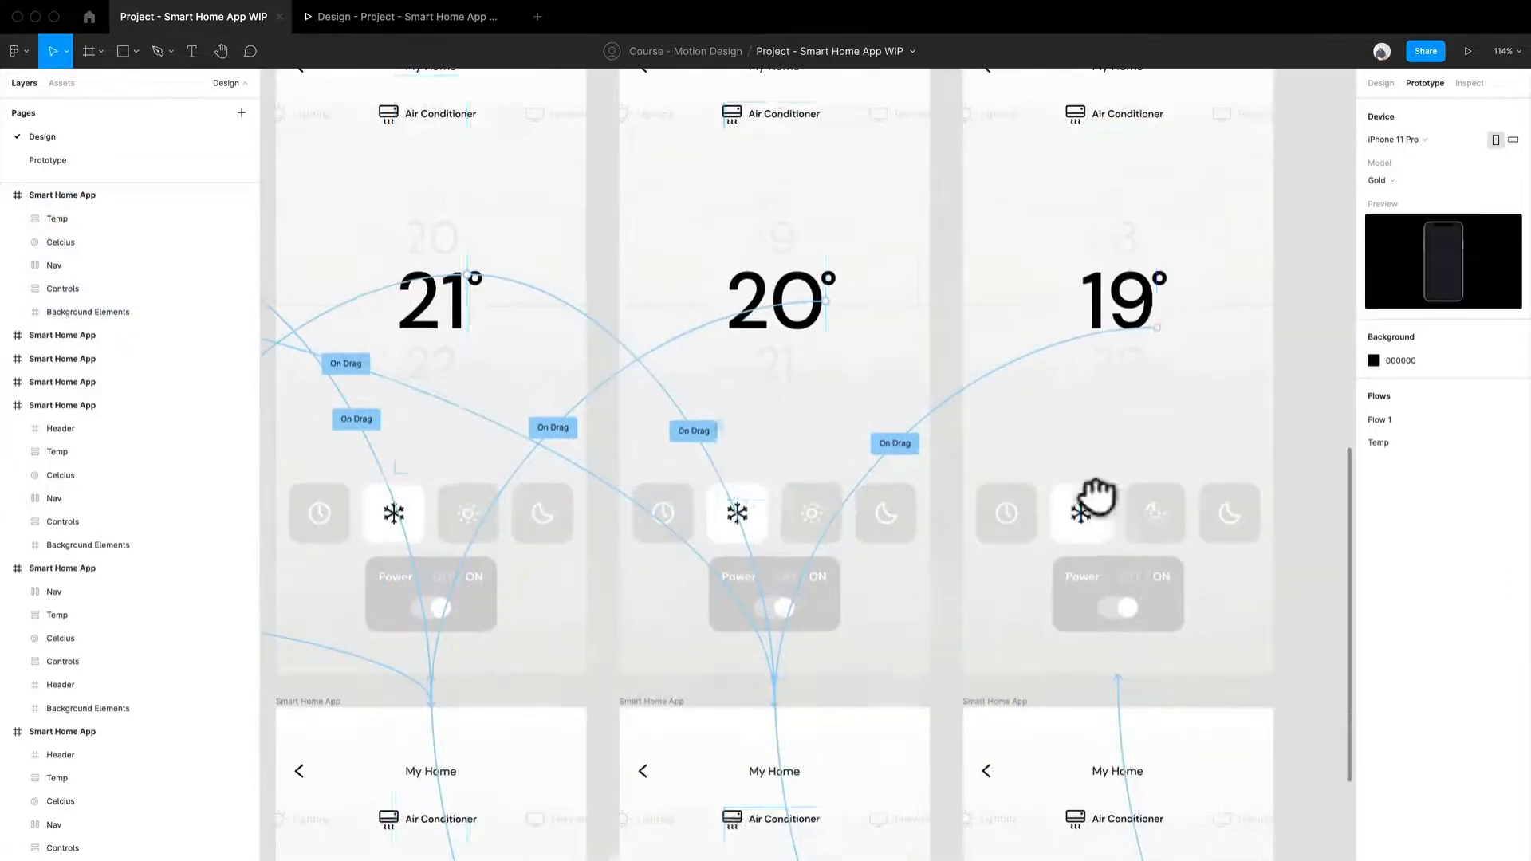
{"action": "left_click", "coordinate": [967, 406]}
{"action": "left_click", "coordinate": [1305, 281]}
{"action": "type", "text": "1000"}
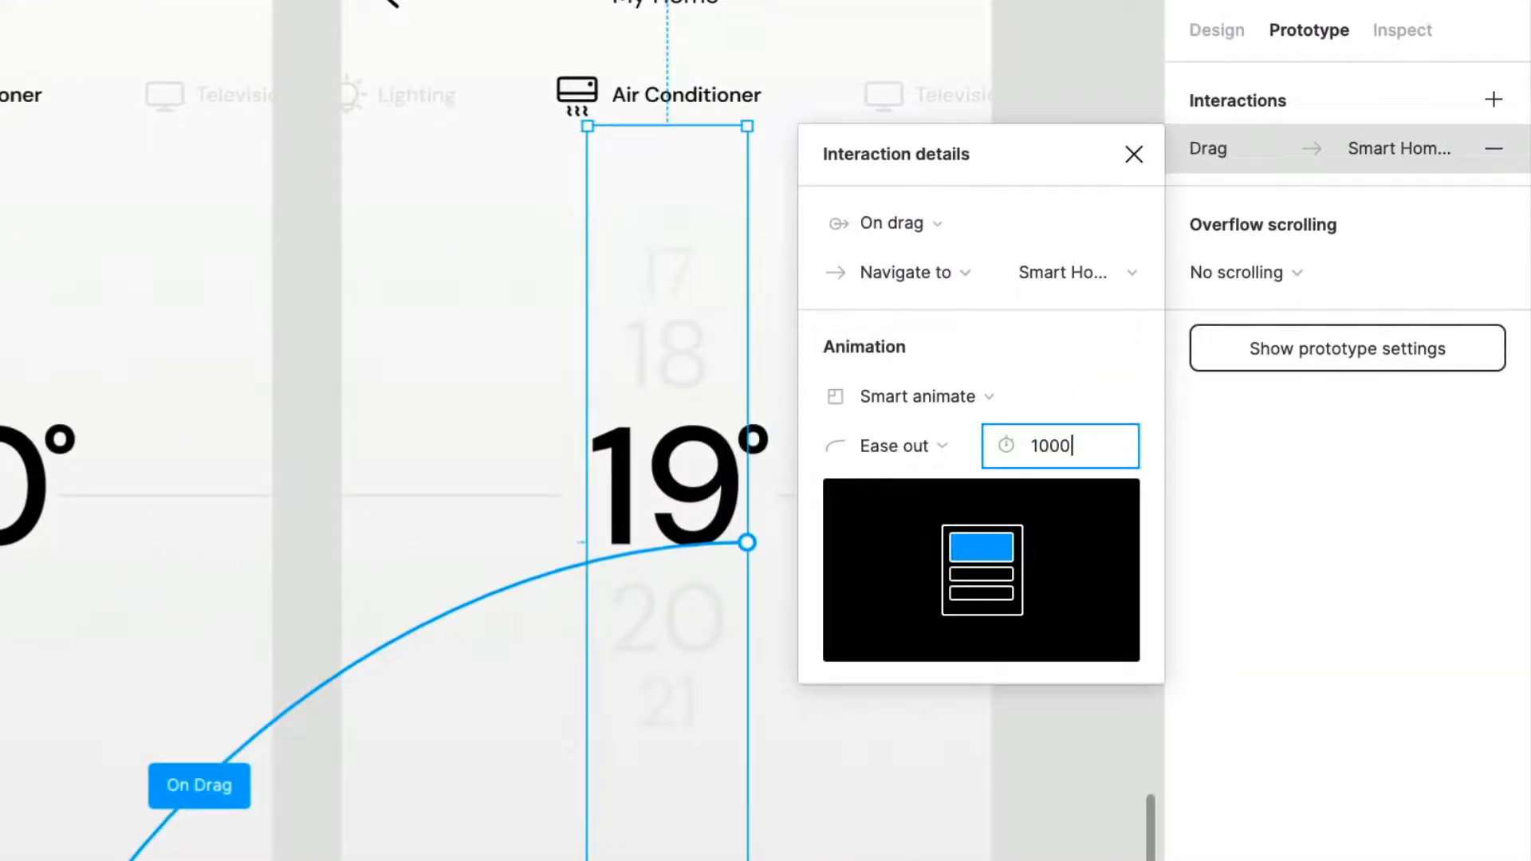
{"action": "key", "text": "Return"}
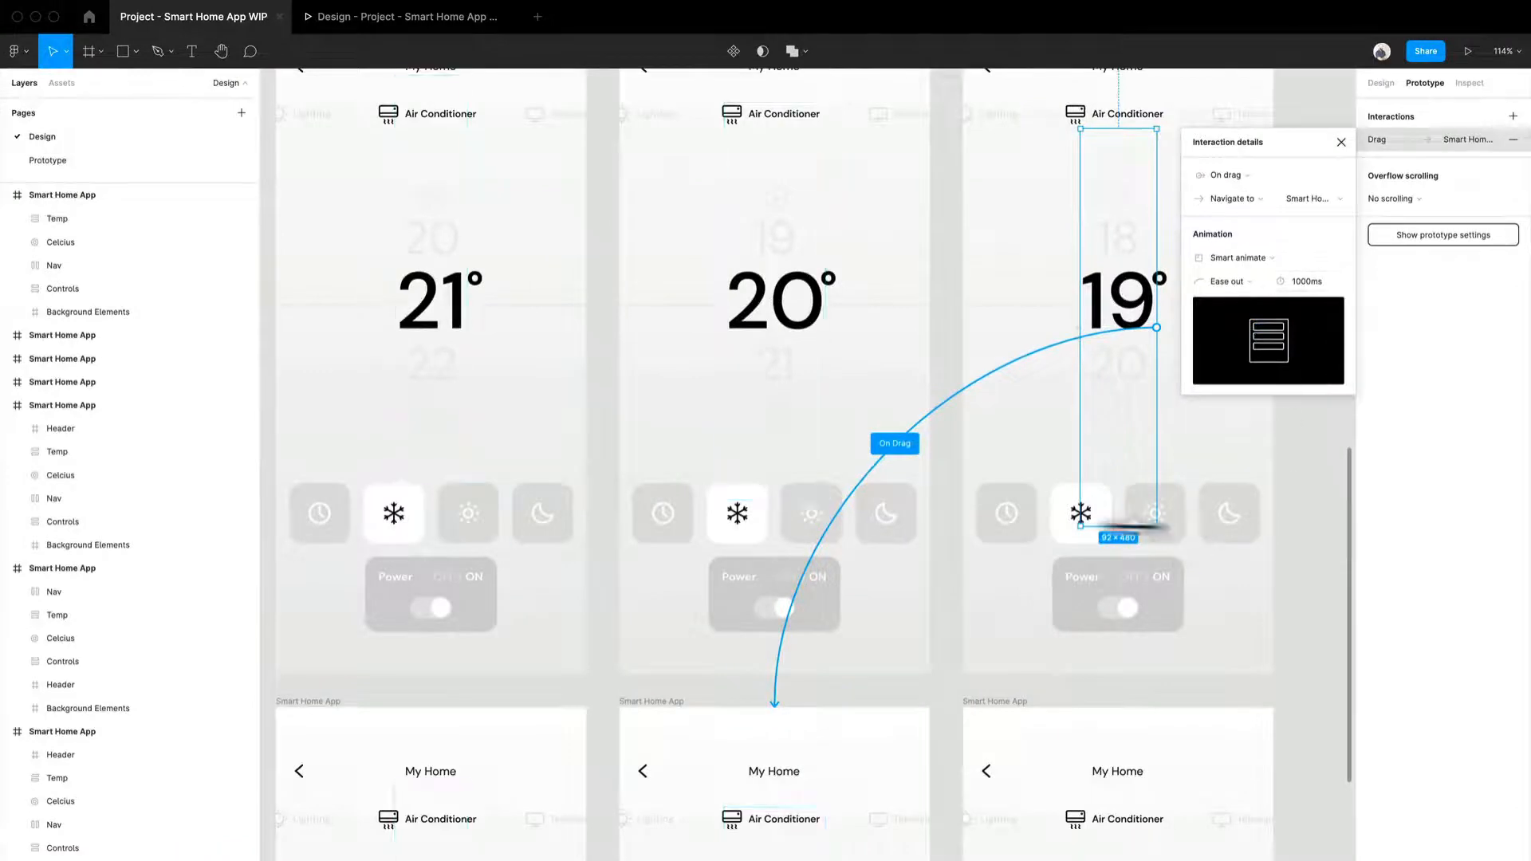
Open the On Drag link from the uncoloured 20° temperature stack to the coloured 21° screen and check its animation settings.
{"action": "scroll", "coordinate": [981, 529], "scroll_direction": "down", "scroll_amount": 5}
{"action": "scroll", "coordinate": [807, 625], "scroll_direction": "down", "scroll_amount": 1}
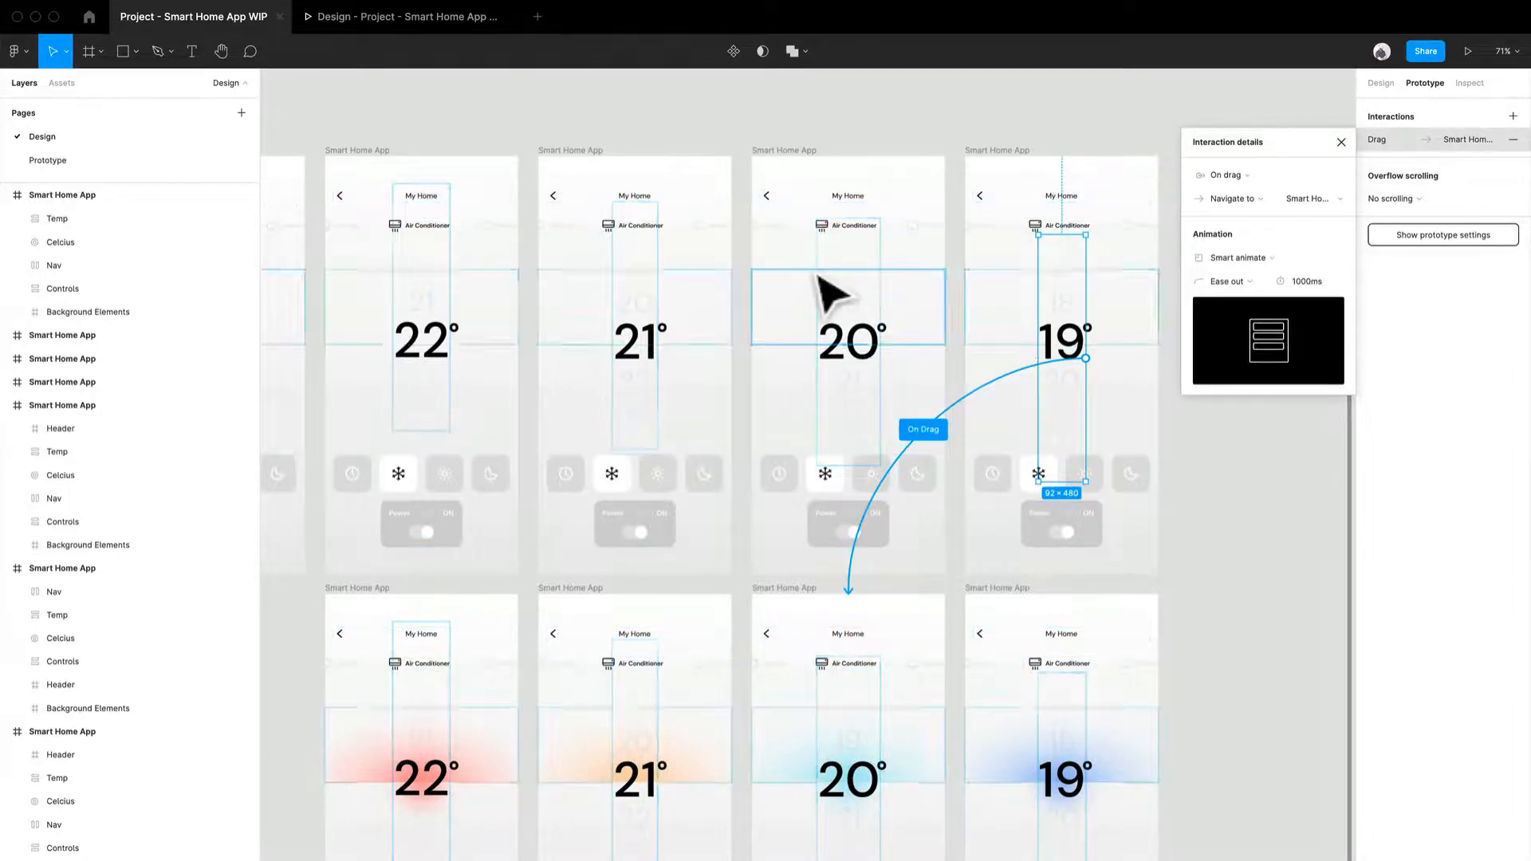
{"action": "scroll", "coordinate": [906, 711], "scroll_direction": "up", "scroll_amount": 1}
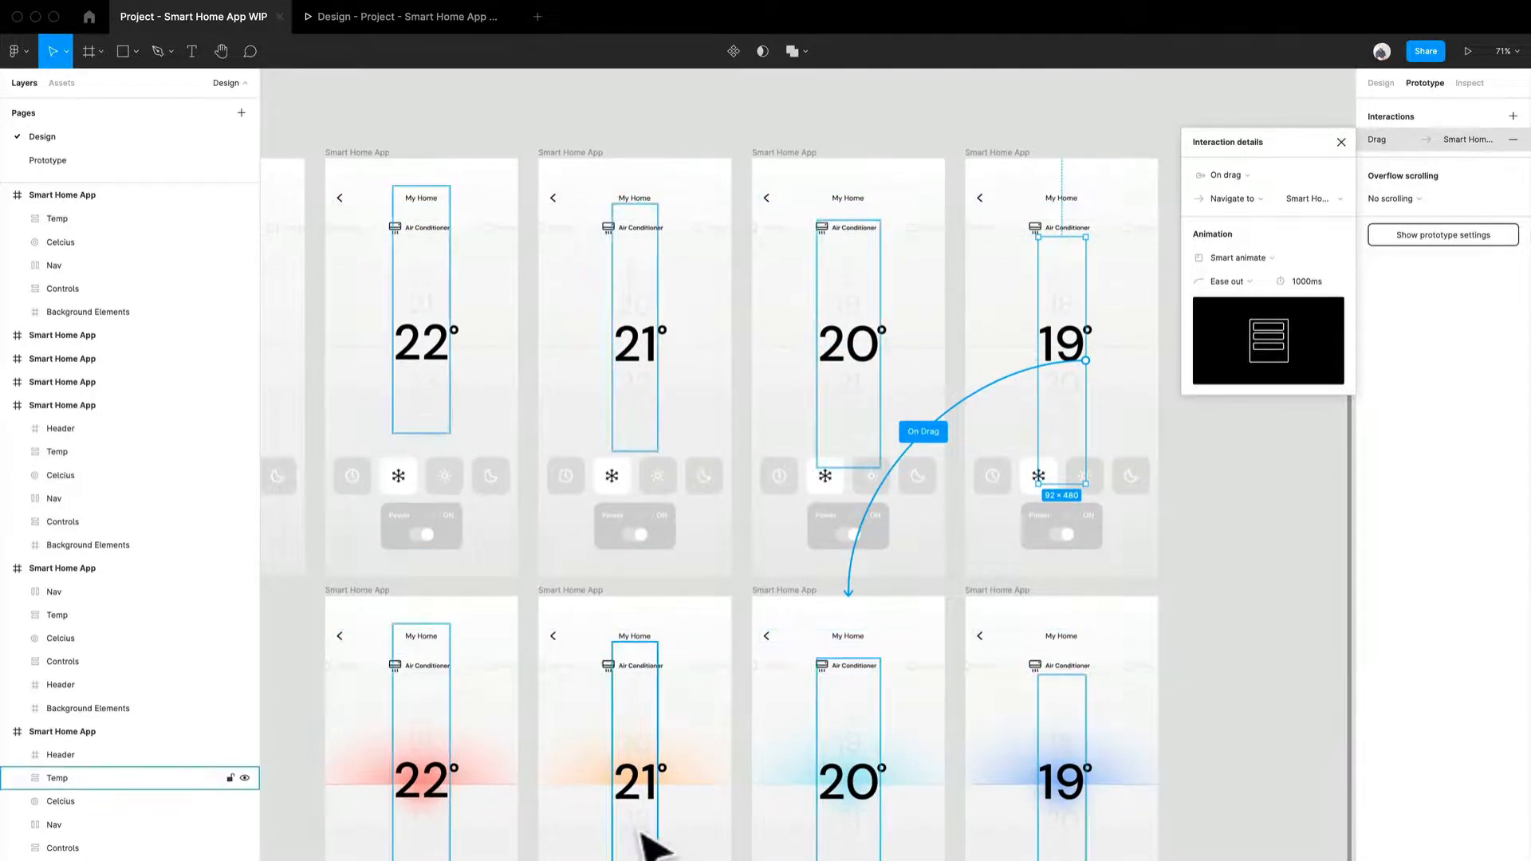
{"action": "scroll", "coordinate": [881, 361], "scroll_direction": "up", "scroll_amount": 3}
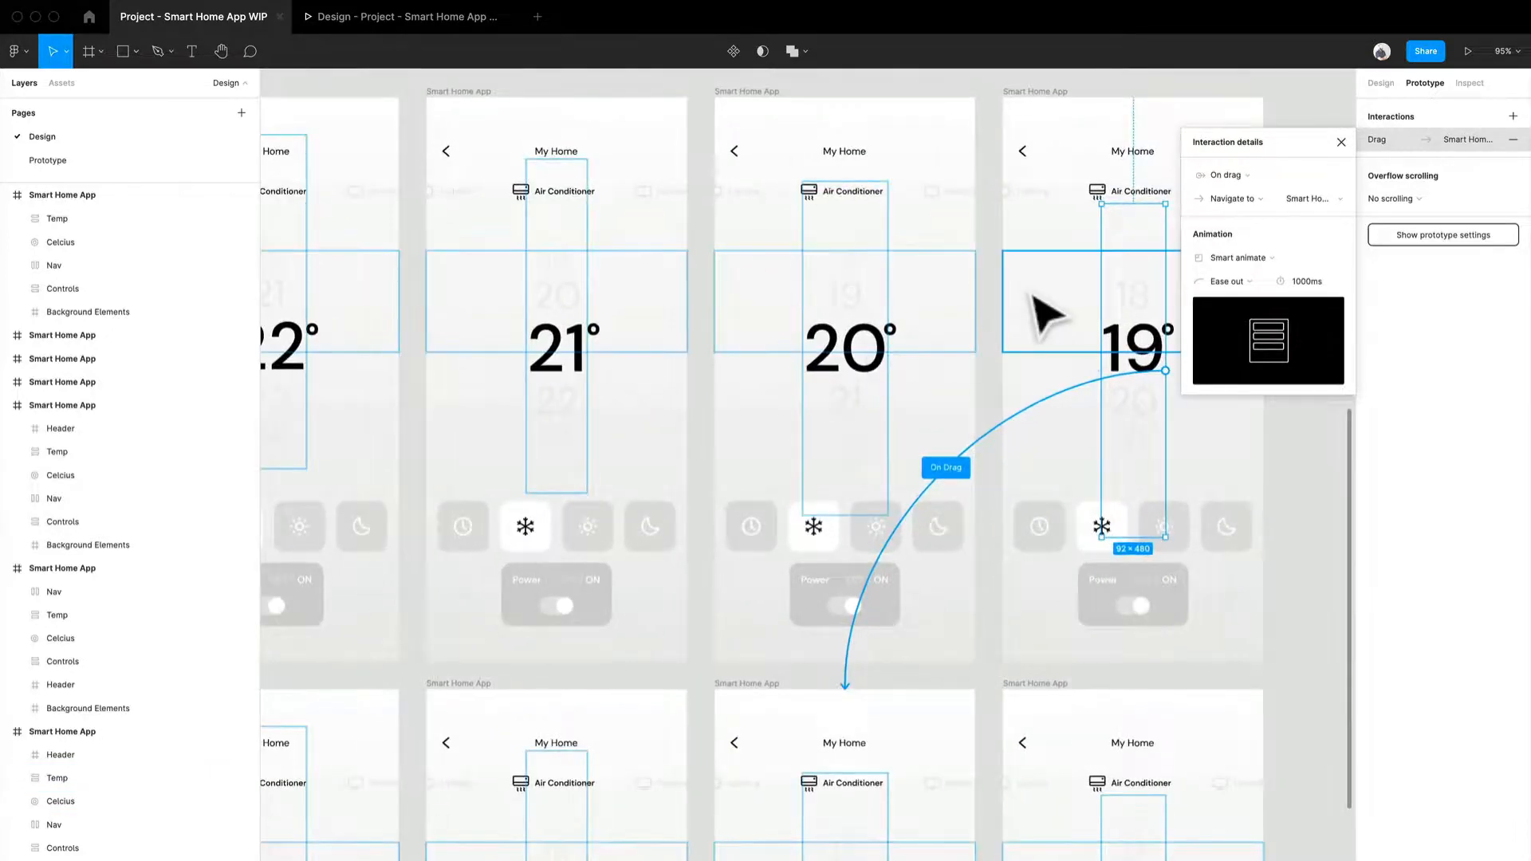
{"action": "left_click", "coordinate": [1028, 335]}
{"action": "left_click", "coordinate": [998, 465]}
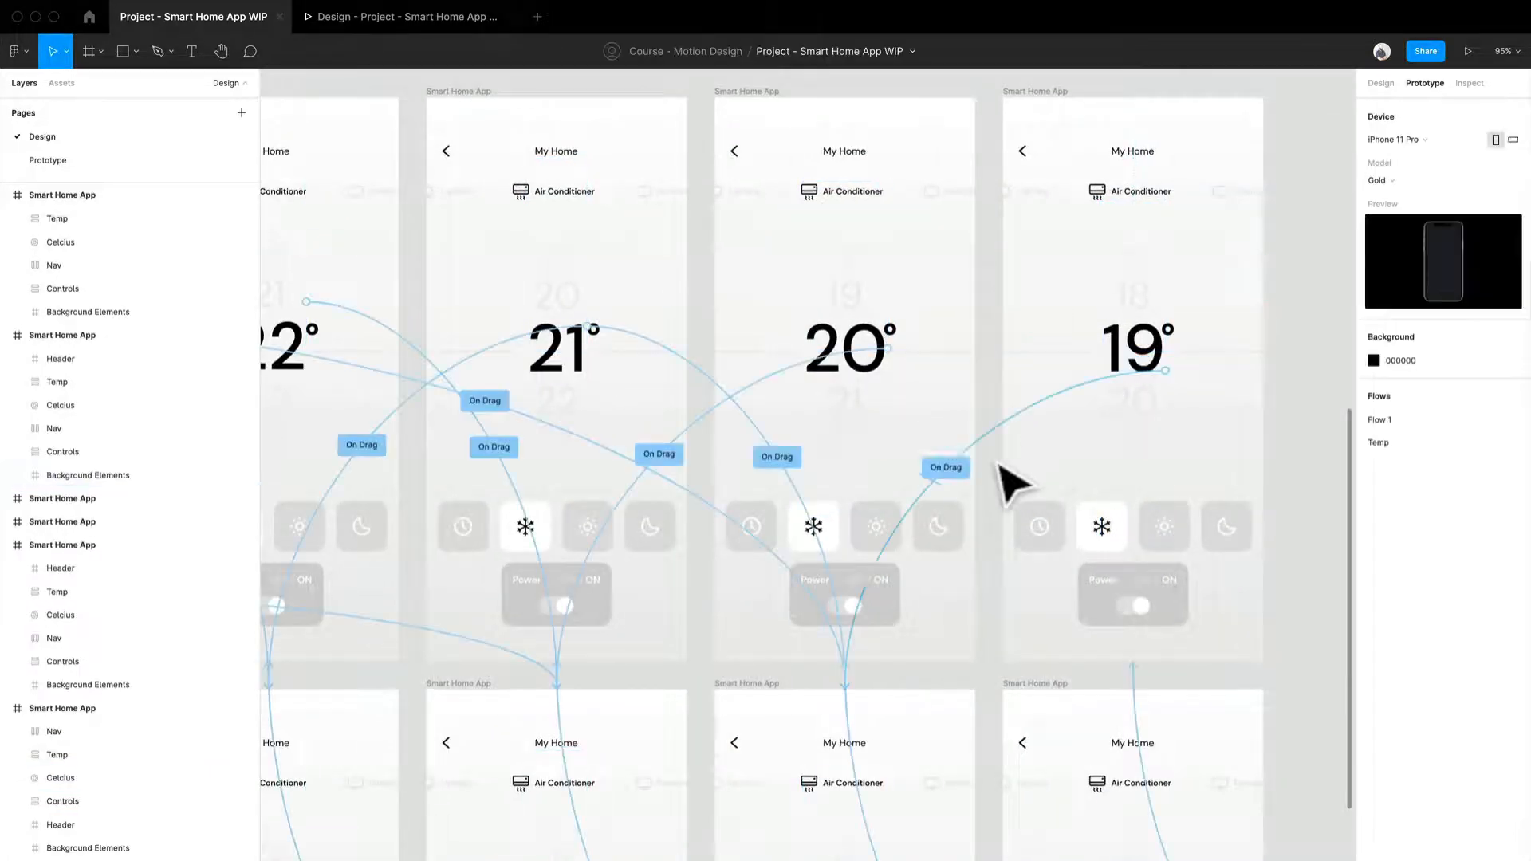
{"action": "left_click", "coordinate": [877, 383]}
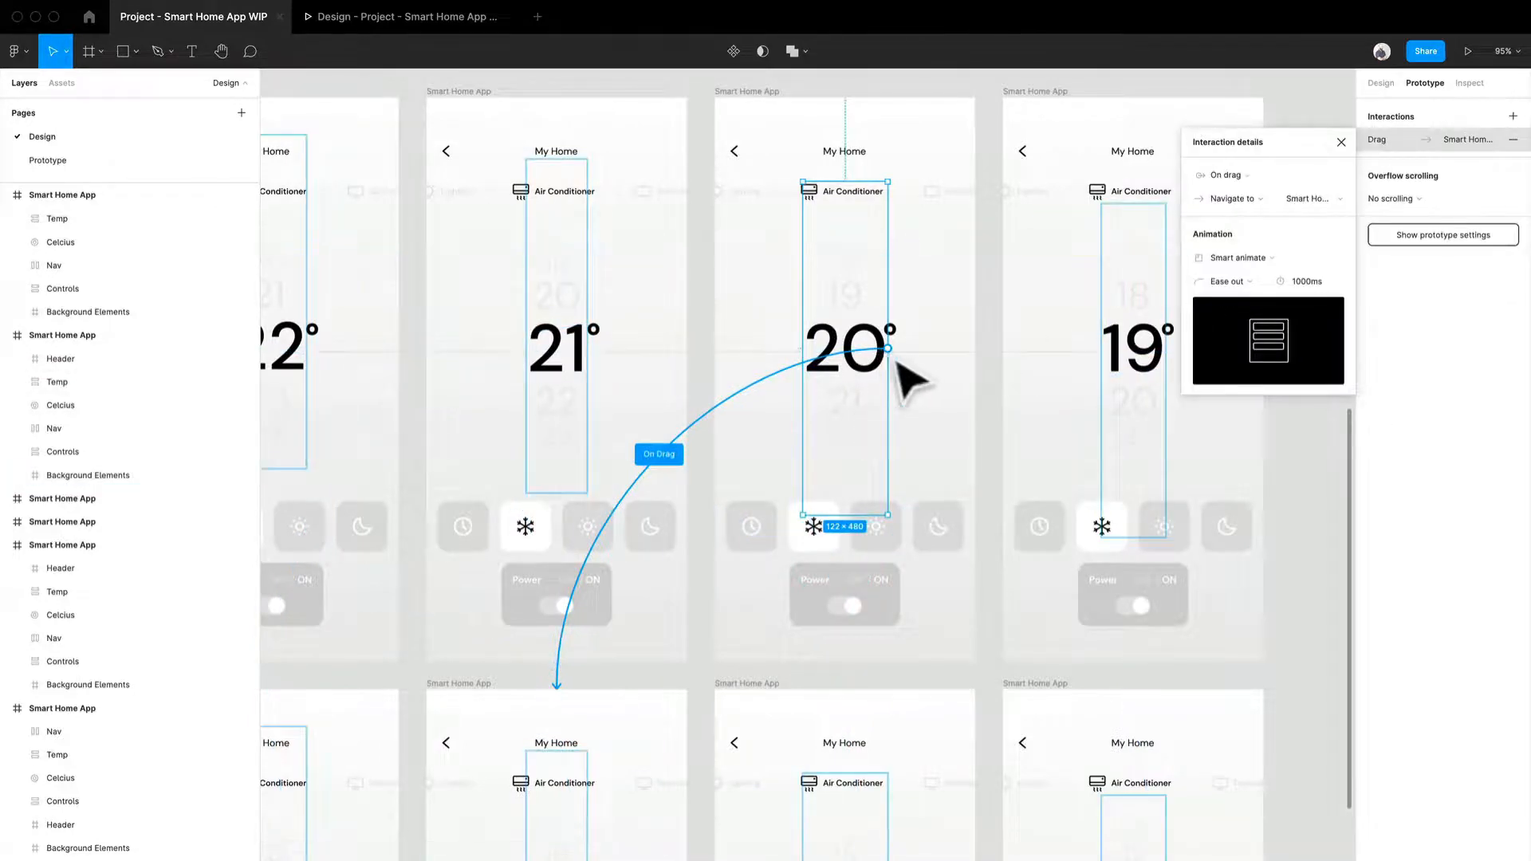
Link the uncoloured 20° temperature stack to the coloured 19° screen with an On drag trigger, Smart animate, Ease out and 1000 ms.
{"action": "key", "text": "Escape"}
{"action": "left_click_drag", "start_coordinate": [888, 348], "coordinate": [1172, 729]}
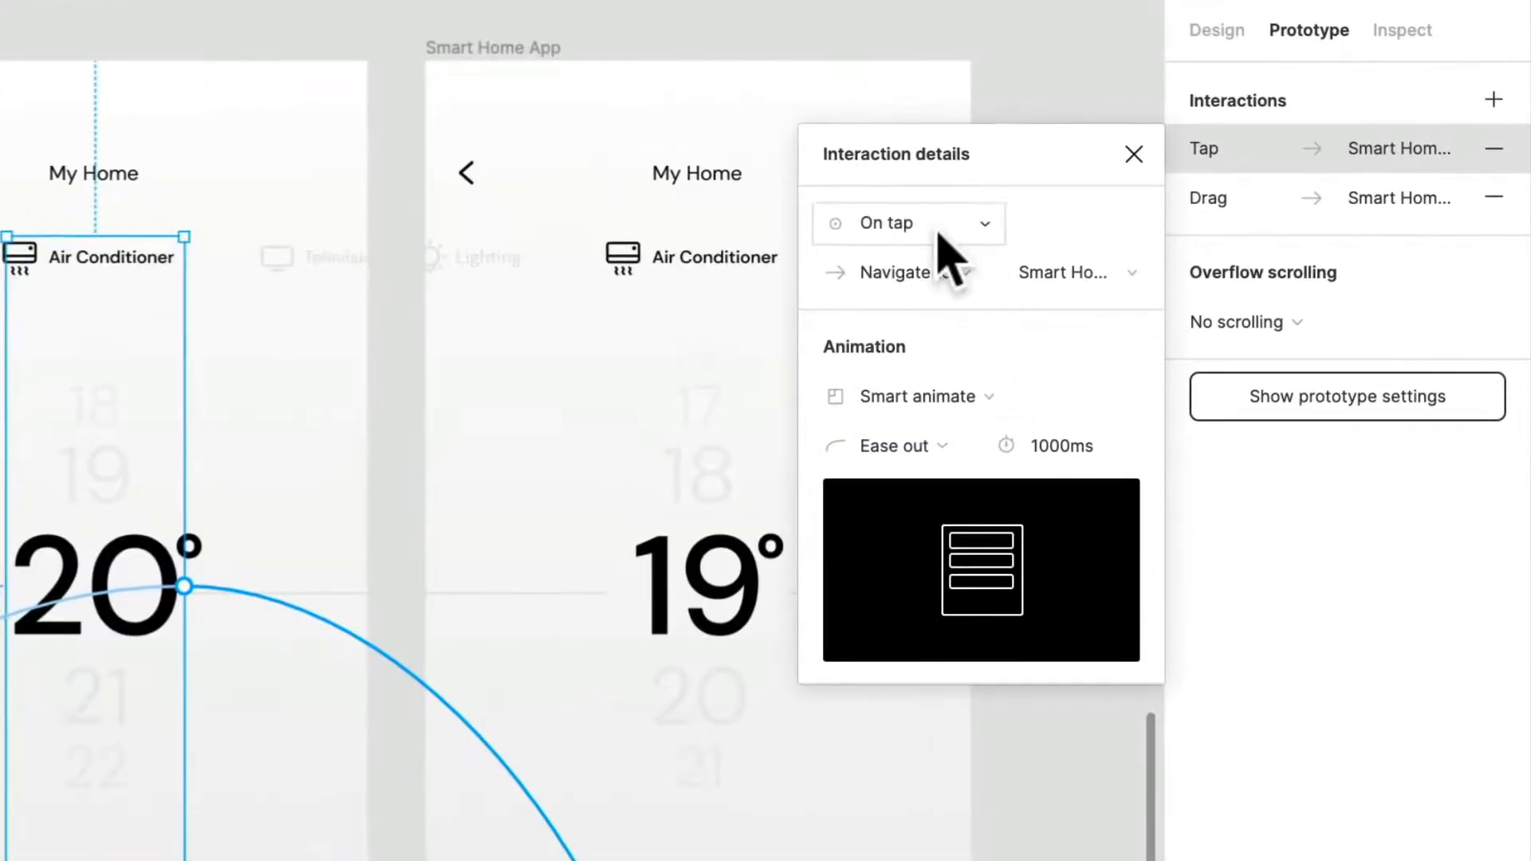
{"action": "left_click", "coordinate": [941, 224]}
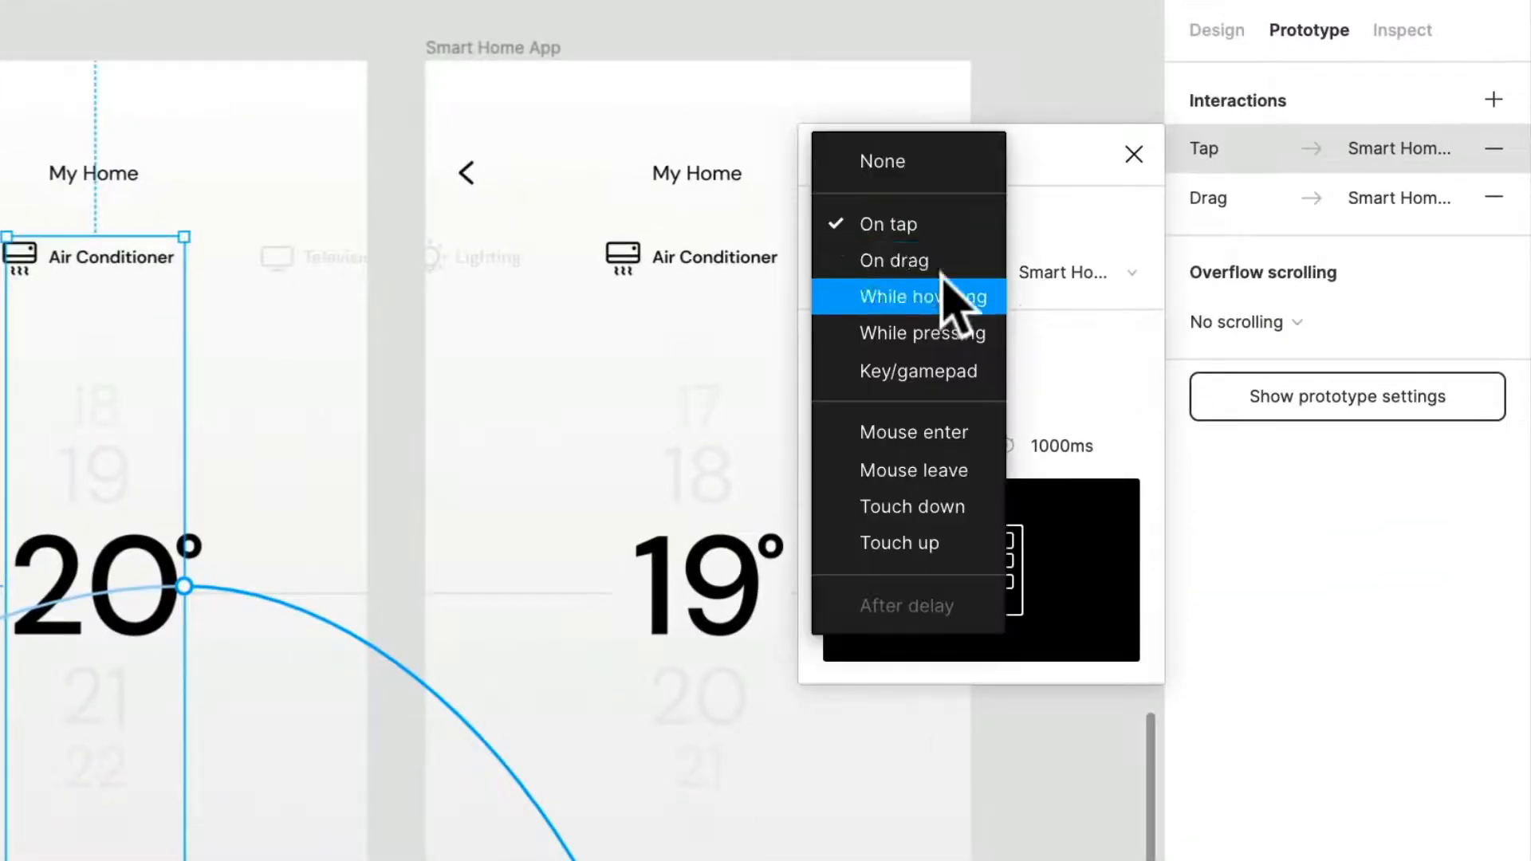
{"action": "left_click", "coordinate": [943, 260]}
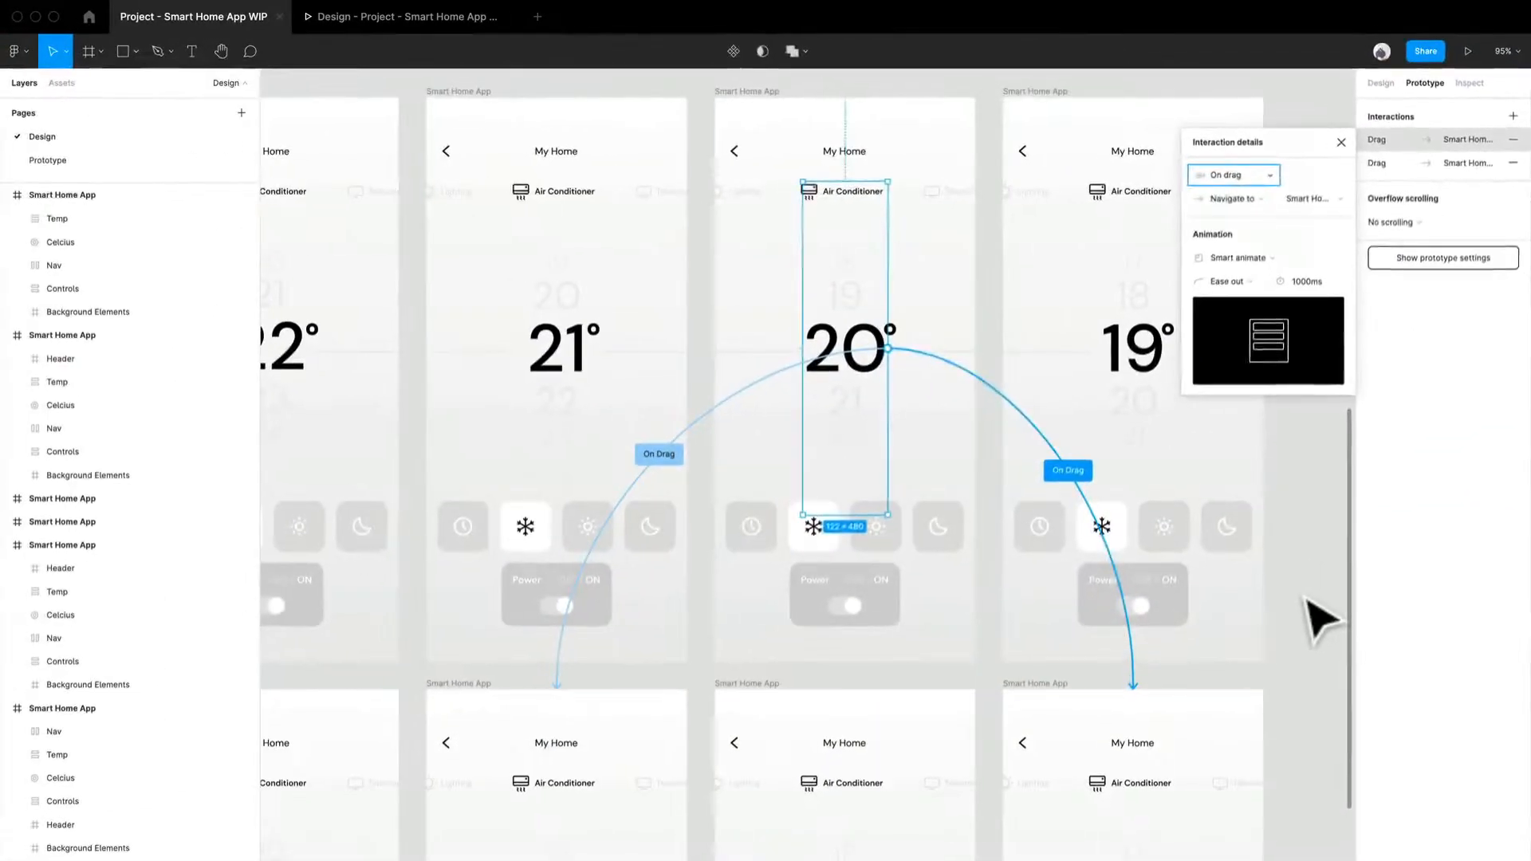
{"action": "left_click", "coordinate": [1307, 599]}
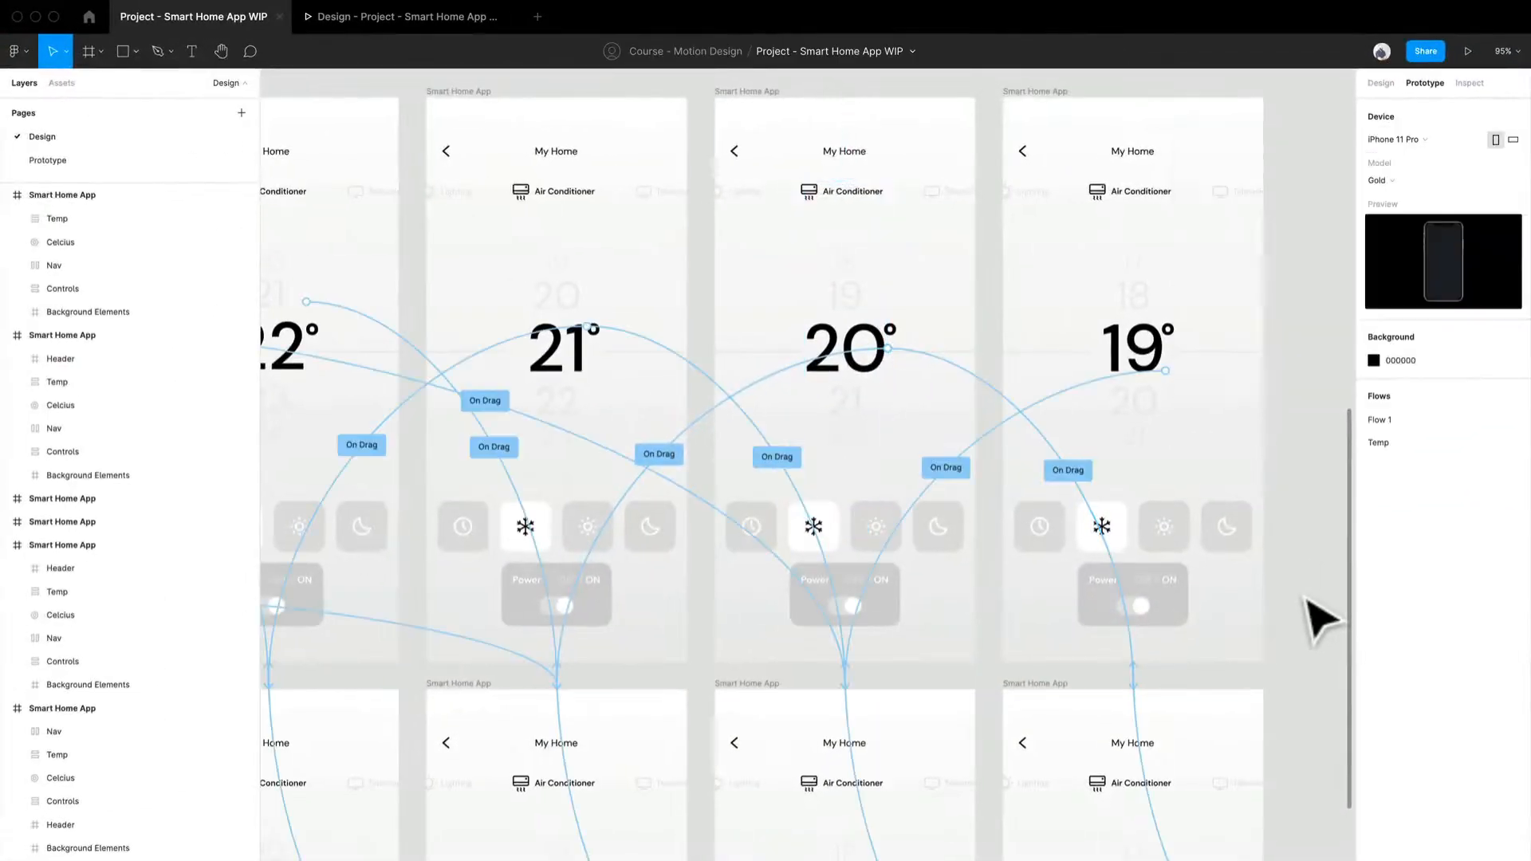
Check the animation settings of both On Drag links from the uncoloured 21° stack to the coloured 20° and 22° screens.
{"action": "left_click_drag", "start_coordinate": [848, 563], "coordinate": [923, 428]}
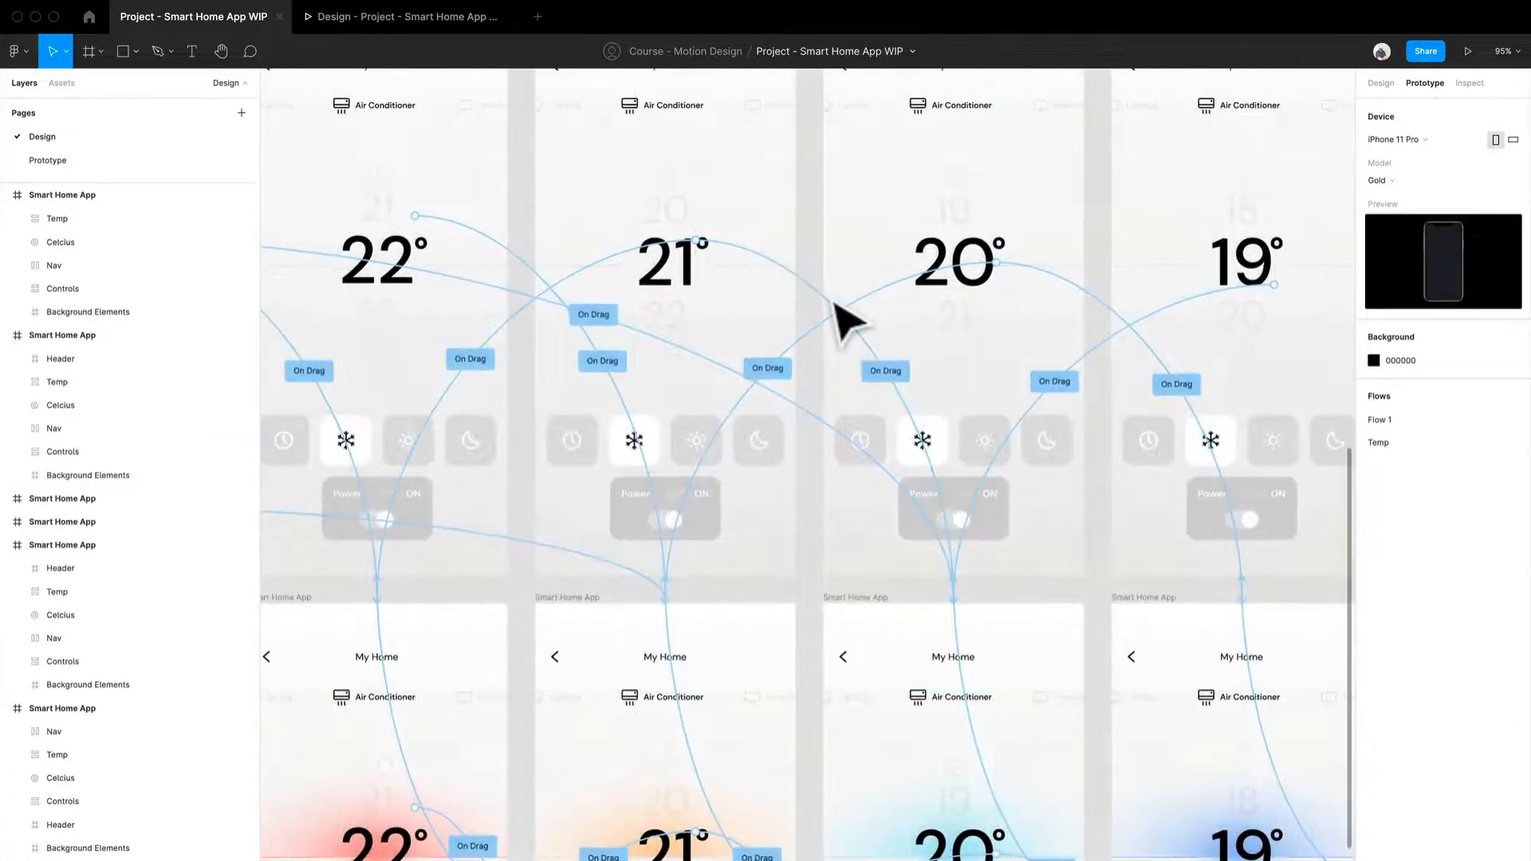
{"action": "left_click", "coordinate": [837, 313]}
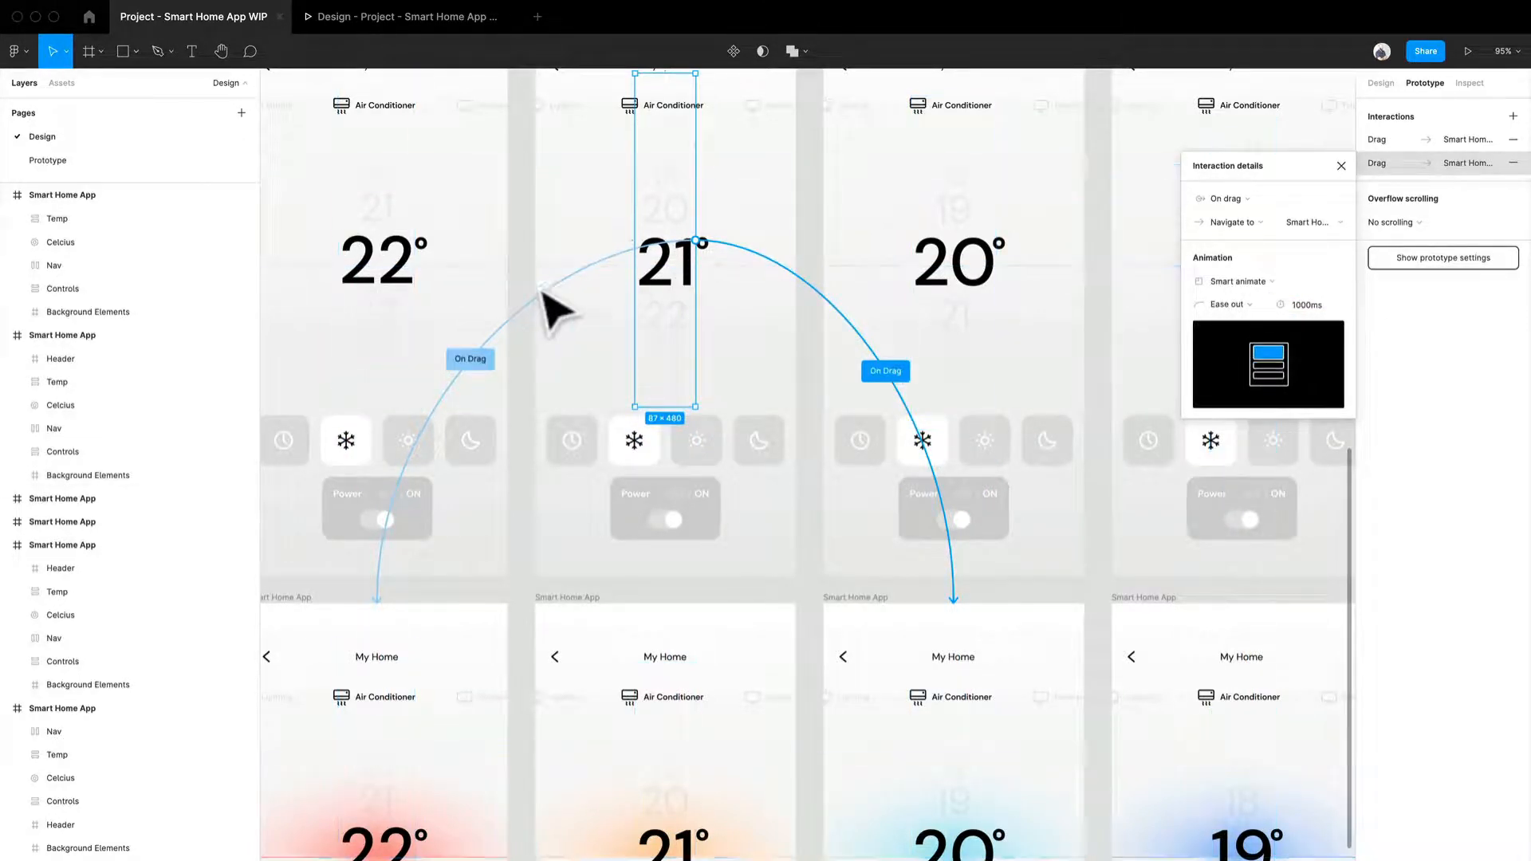
{"action": "key", "text": "Escape"}
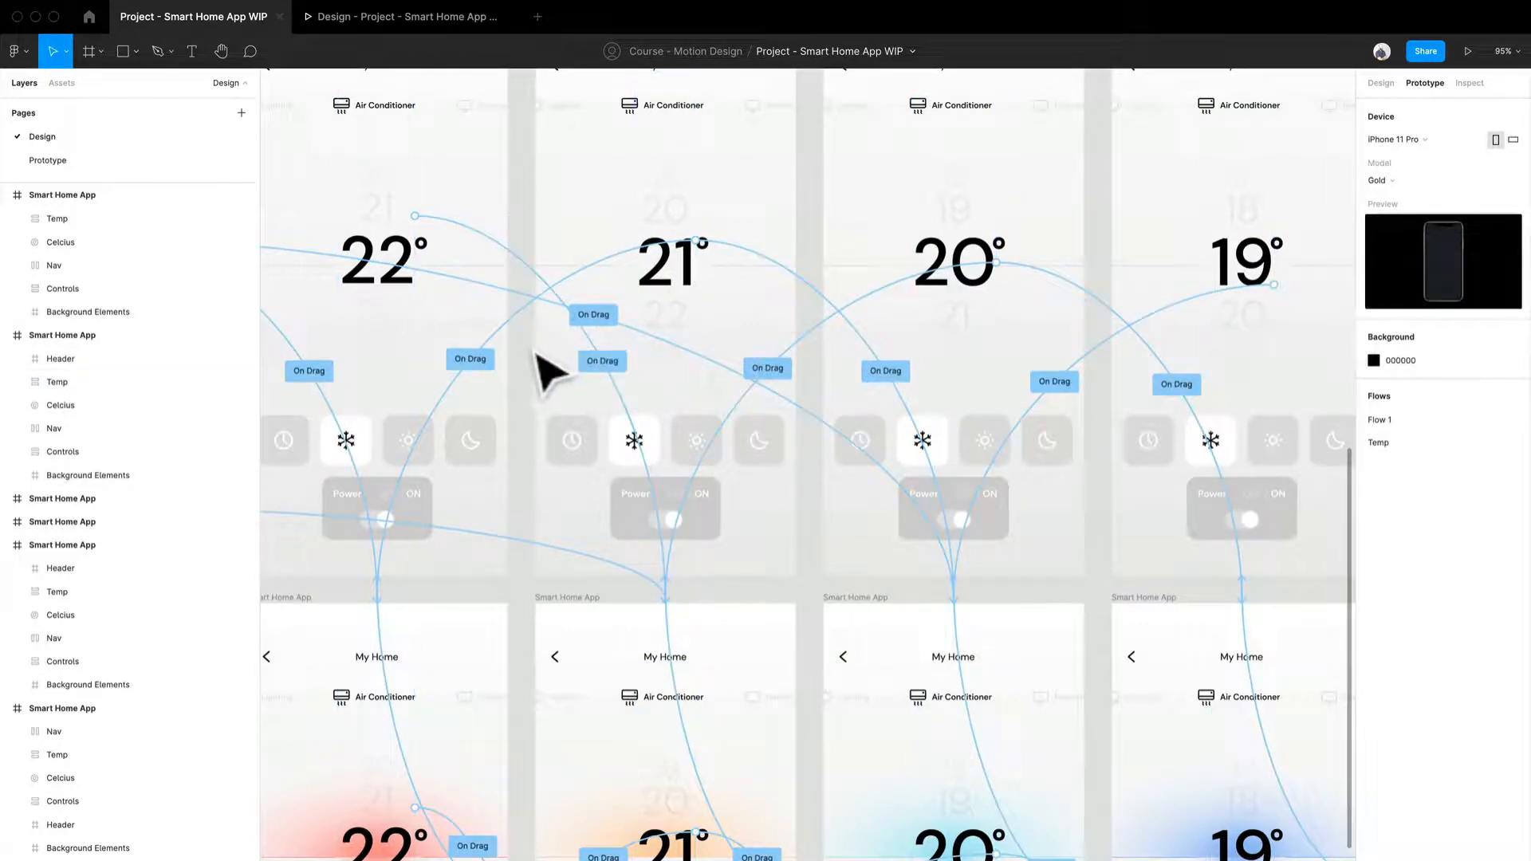
{"action": "left_click", "coordinate": [471, 359]}
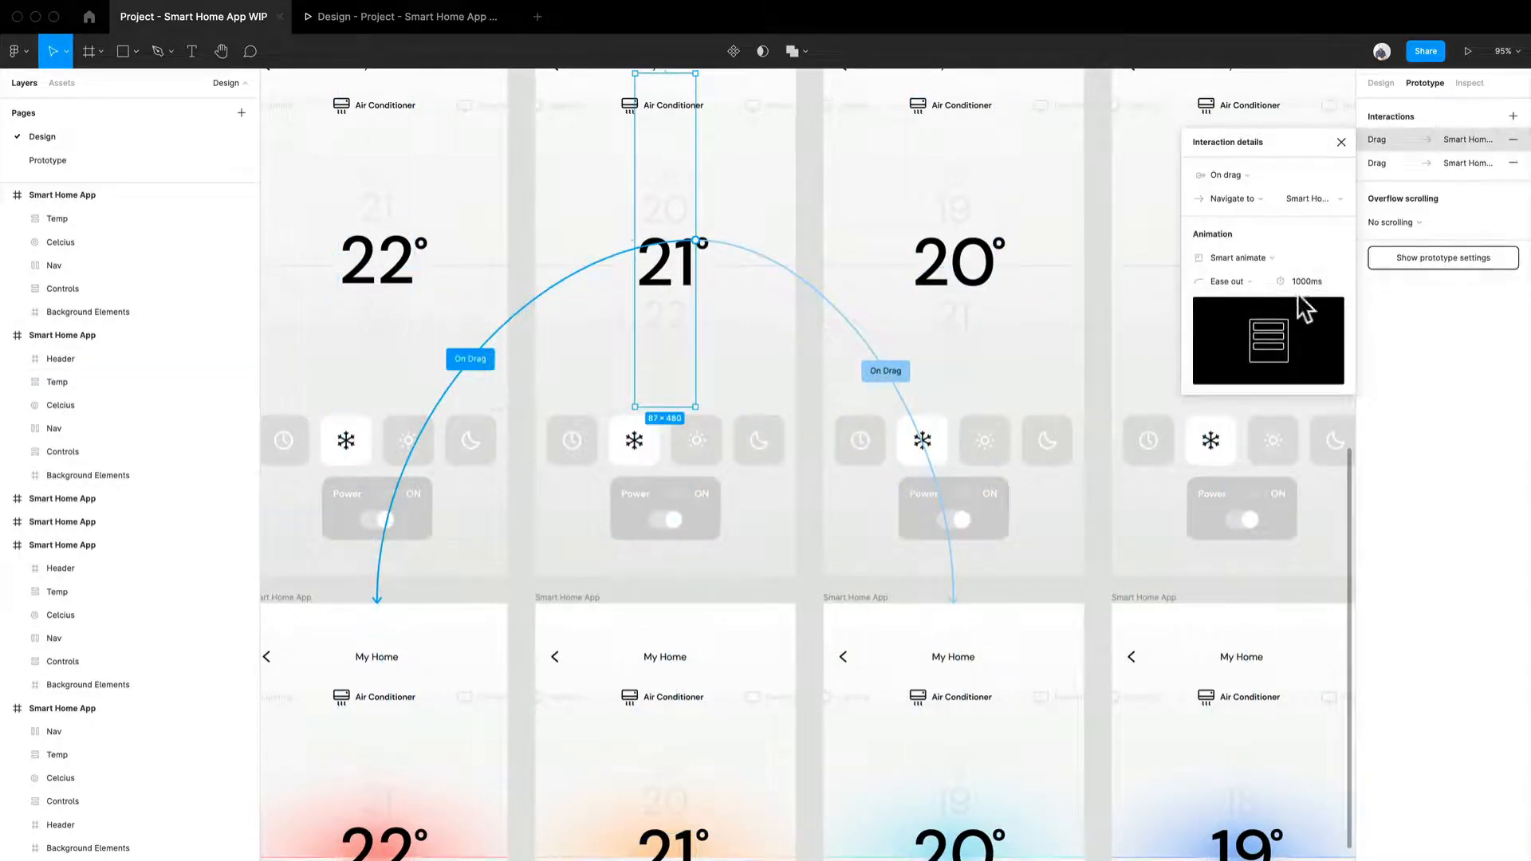
{"action": "left_click", "coordinate": [813, 274]}
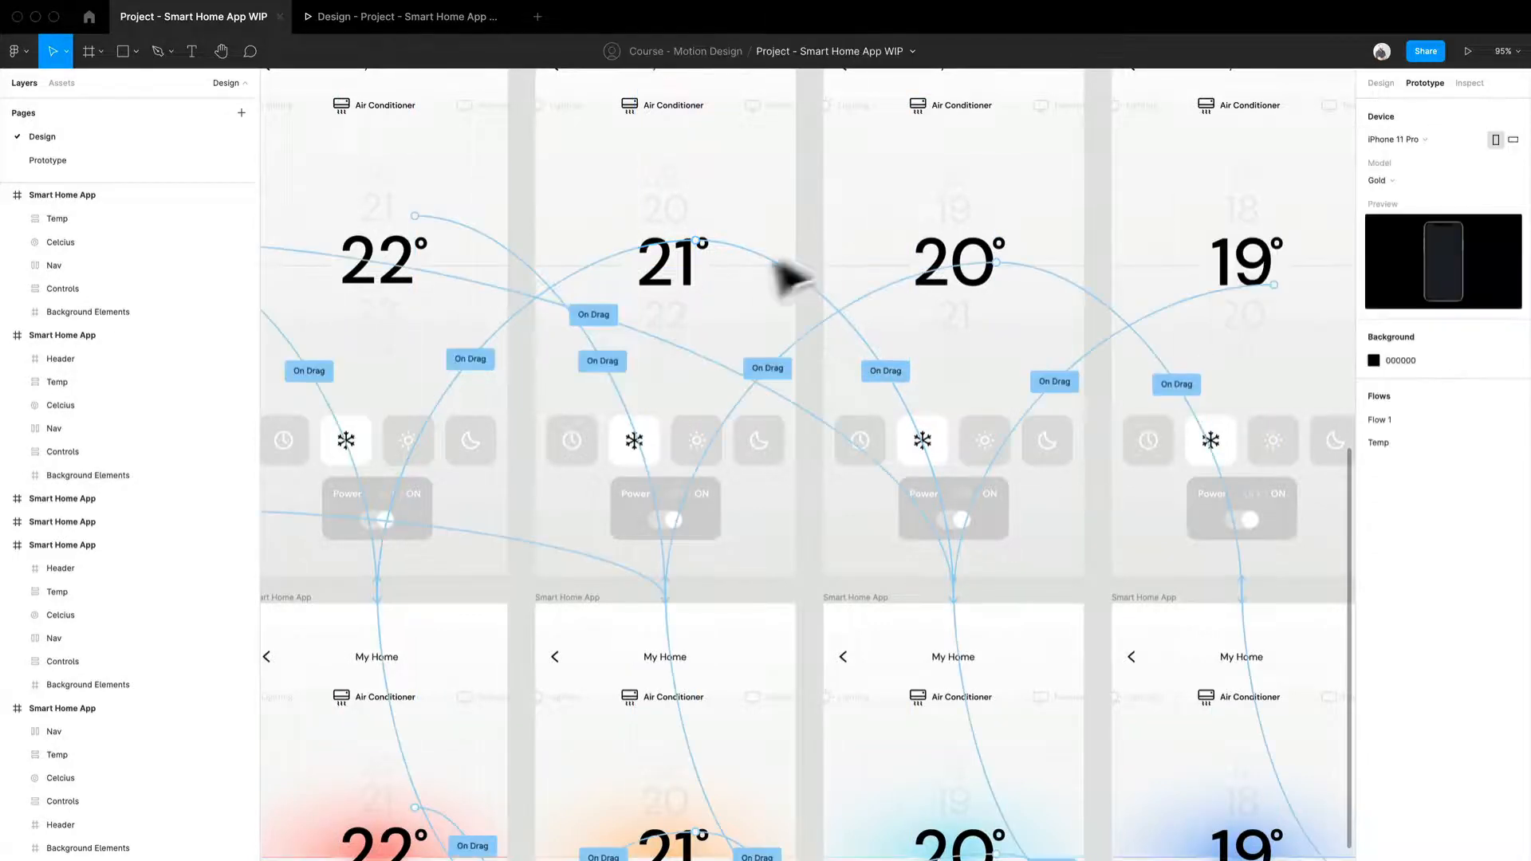
Check the animation settings of the On Drag link from the uncoloured 22° stack to the coloured 21° screen.
{"action": "left_click_drag", "start_coordinate": [529, 291], "coordinate": [710, 279]}
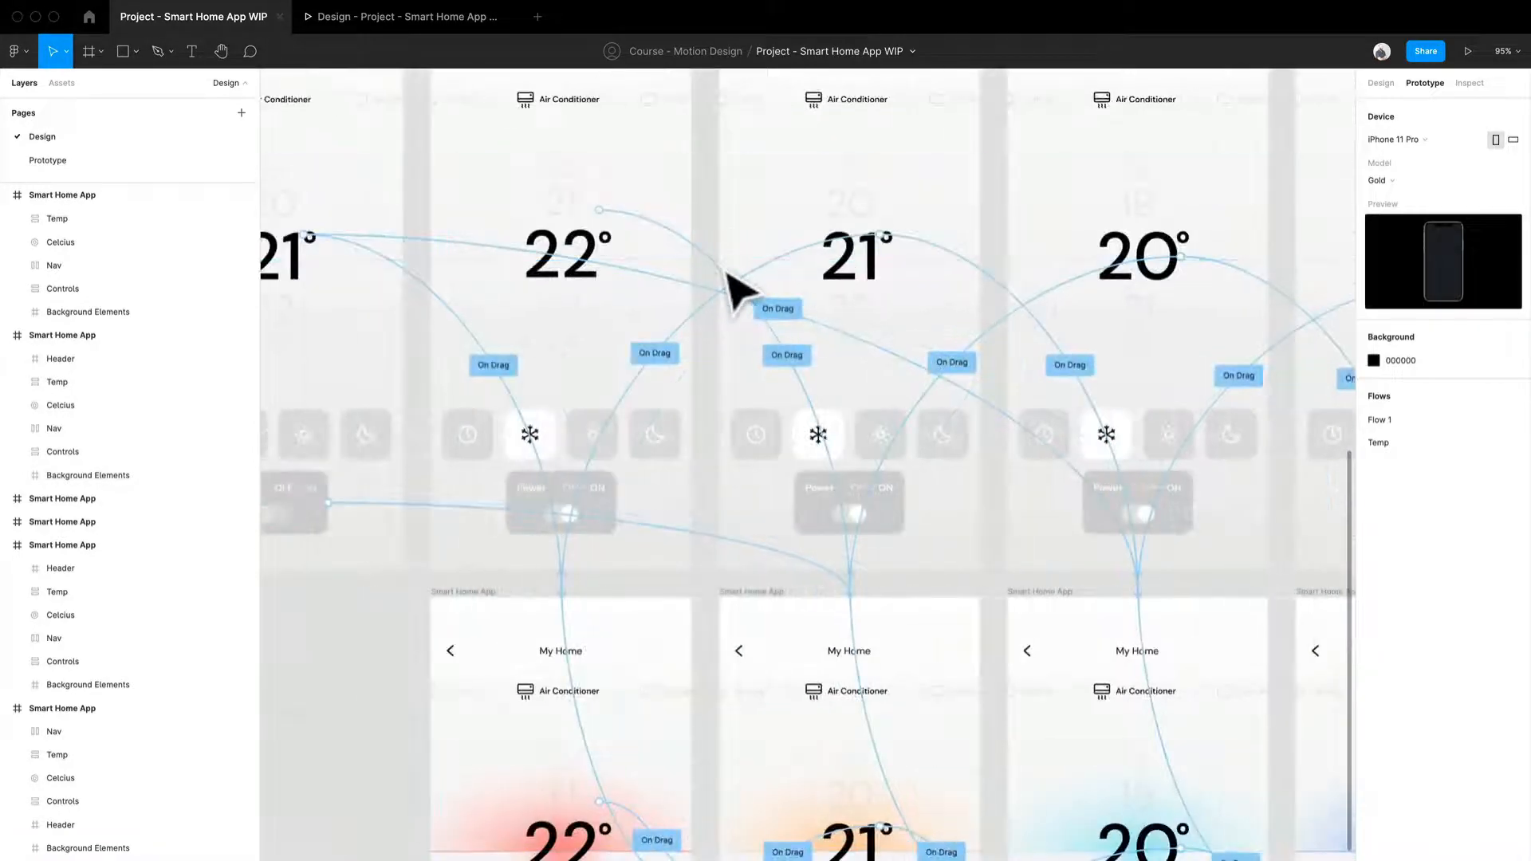
{"action": "left_click", "coordinate": [728, 272]}
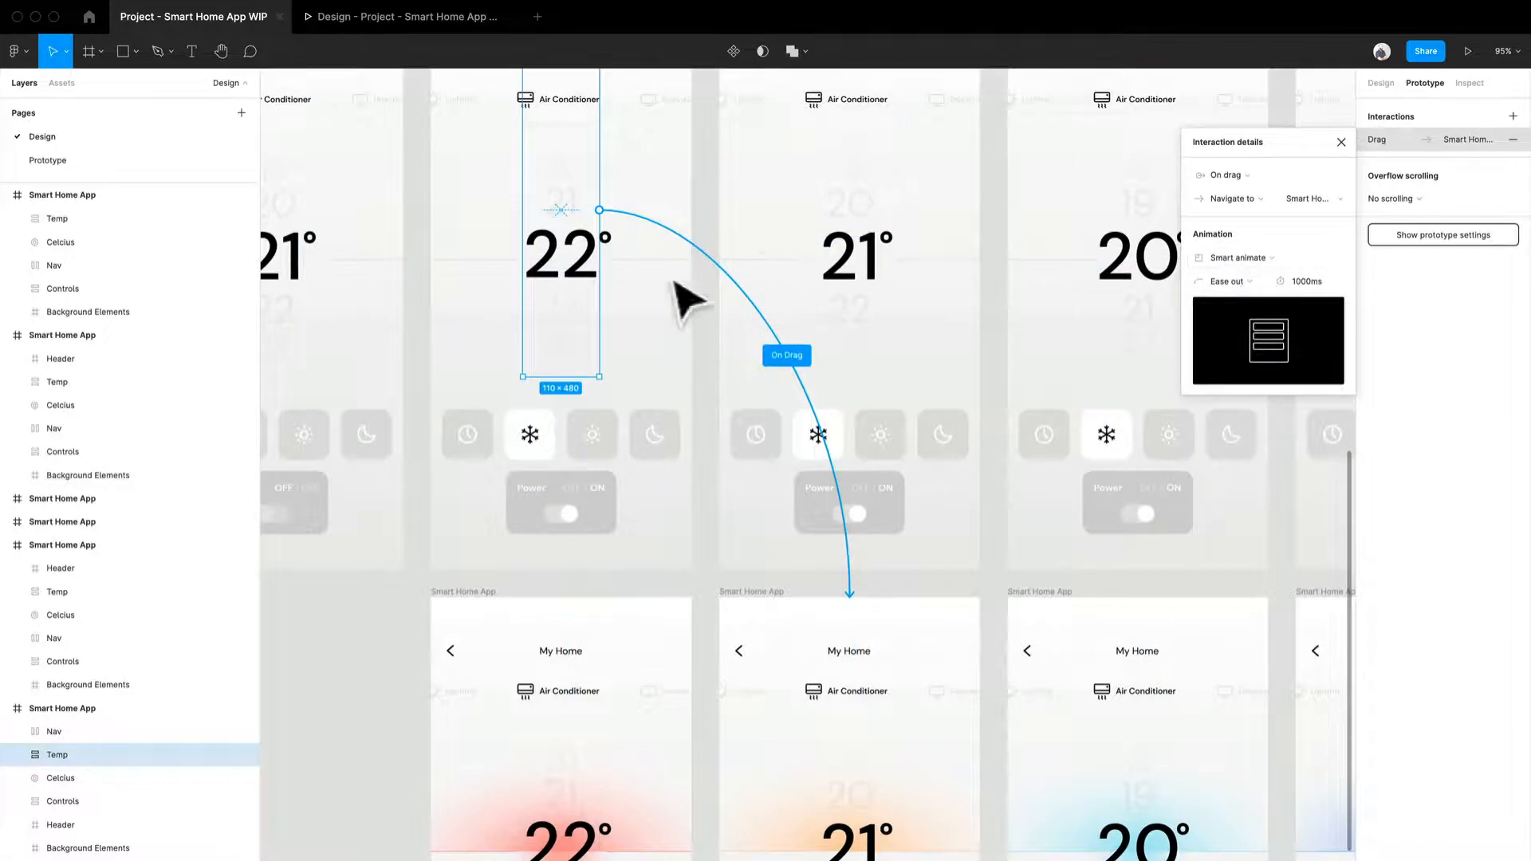
{"action": "left_click_drag", "start_coordinate": [682, 296], "coordinate": [896, 294]}
{"action": "left_click", "coordinate": [547, 643]}
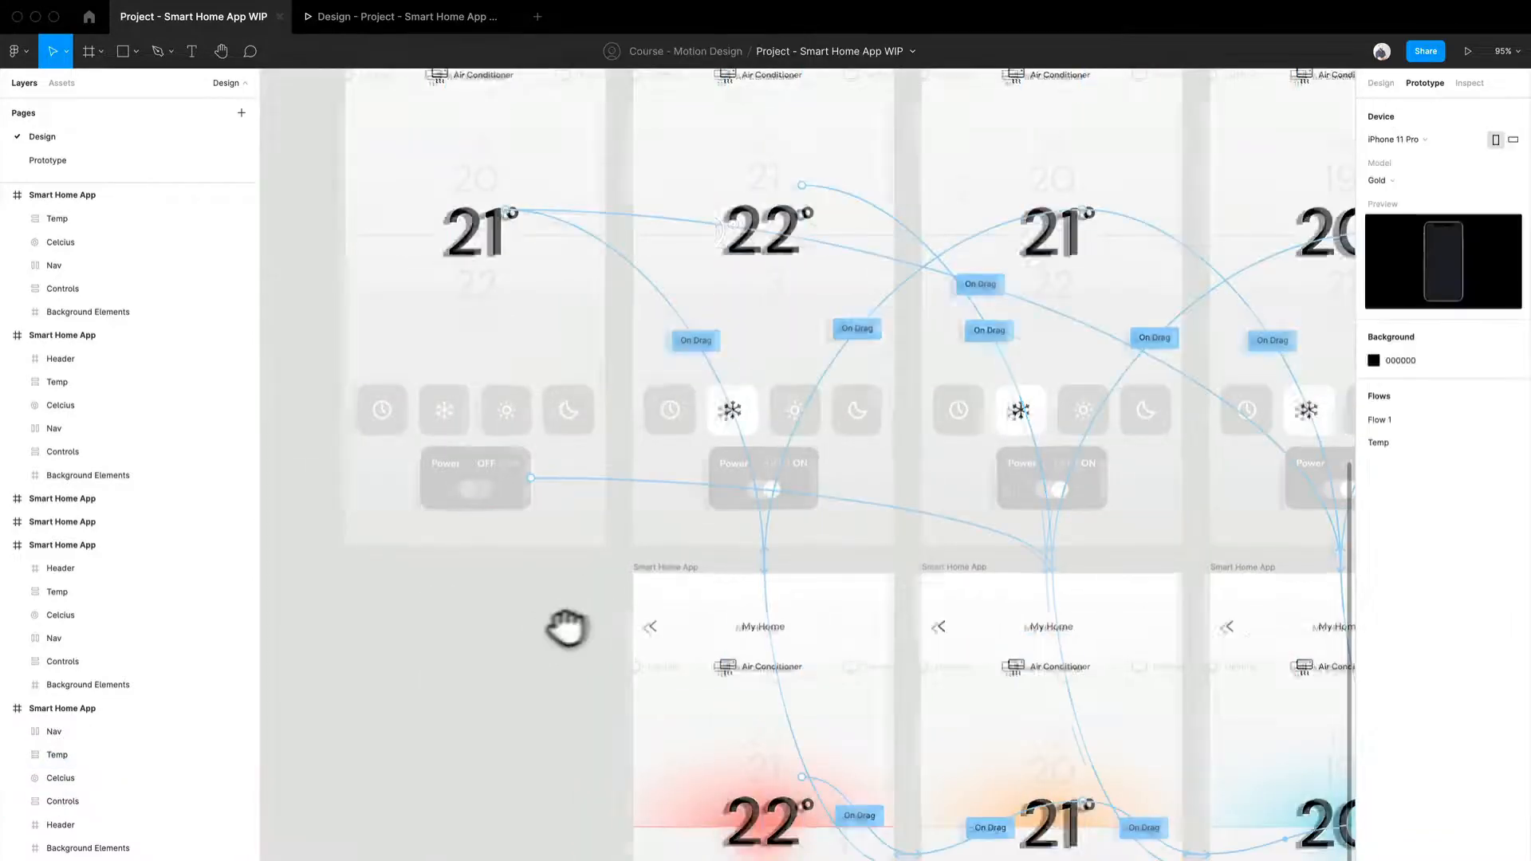
Review the prototype connections across all the uncoloured and coloured Air Conditioner screens.
{"action": "left_click_drag", "start_coordinate": [567, 629], "coordinate": [464, 625]}
{"action": "scroll", "coordinate": [465, 625], "scroll_direction": "down", "scroll_amount": 5}
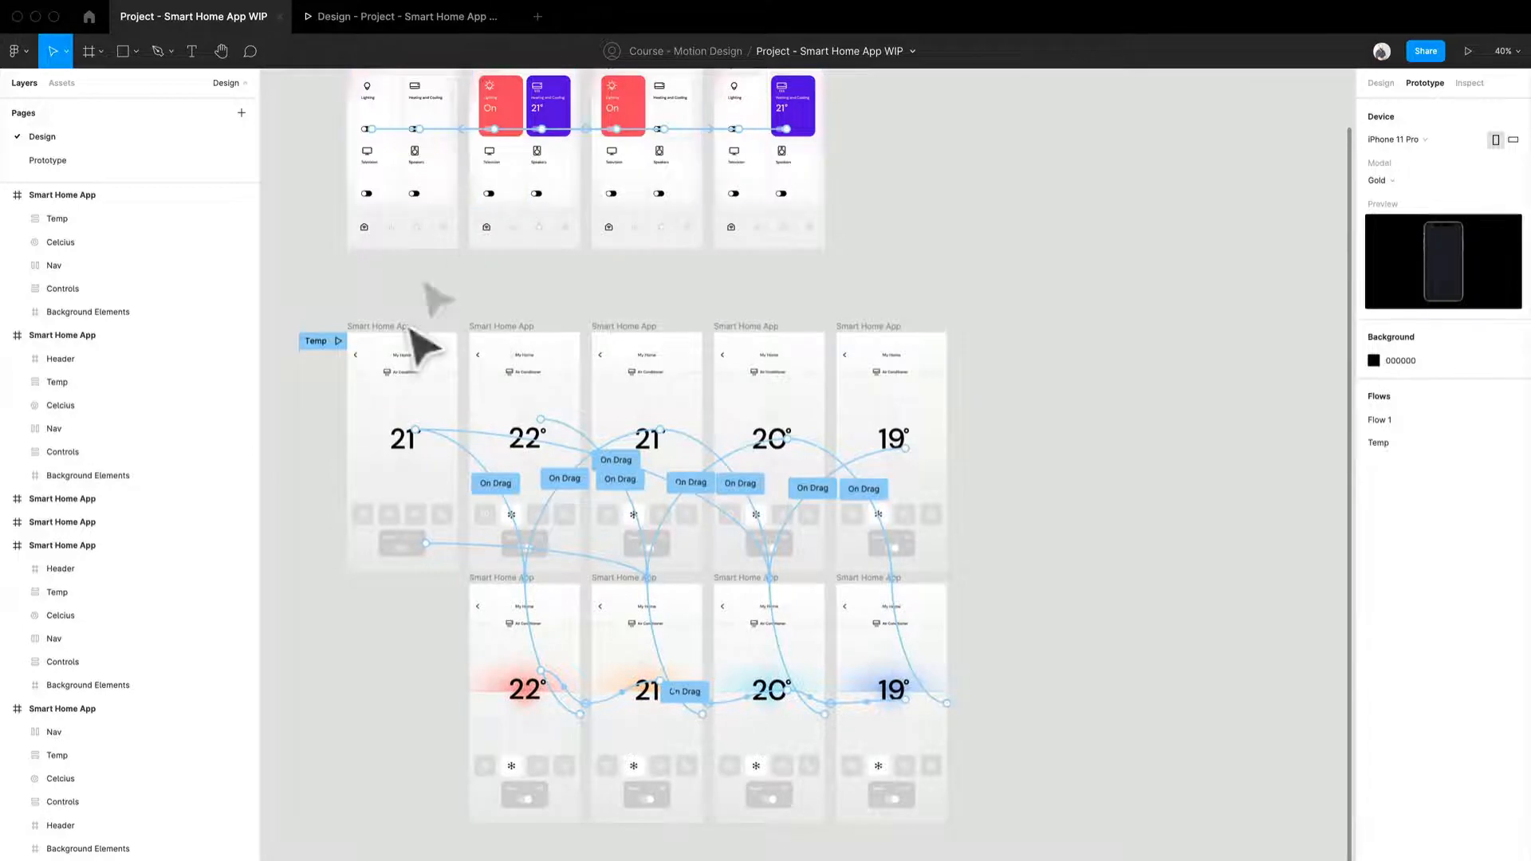
{"action": "left_click_drag", "start_coordinate": [423, 347], "coordinate": [609, 563]}
{"action": "scroll", "coordinate": [609, 564], "scroll_direction": "up", "scroll_amount": 5}
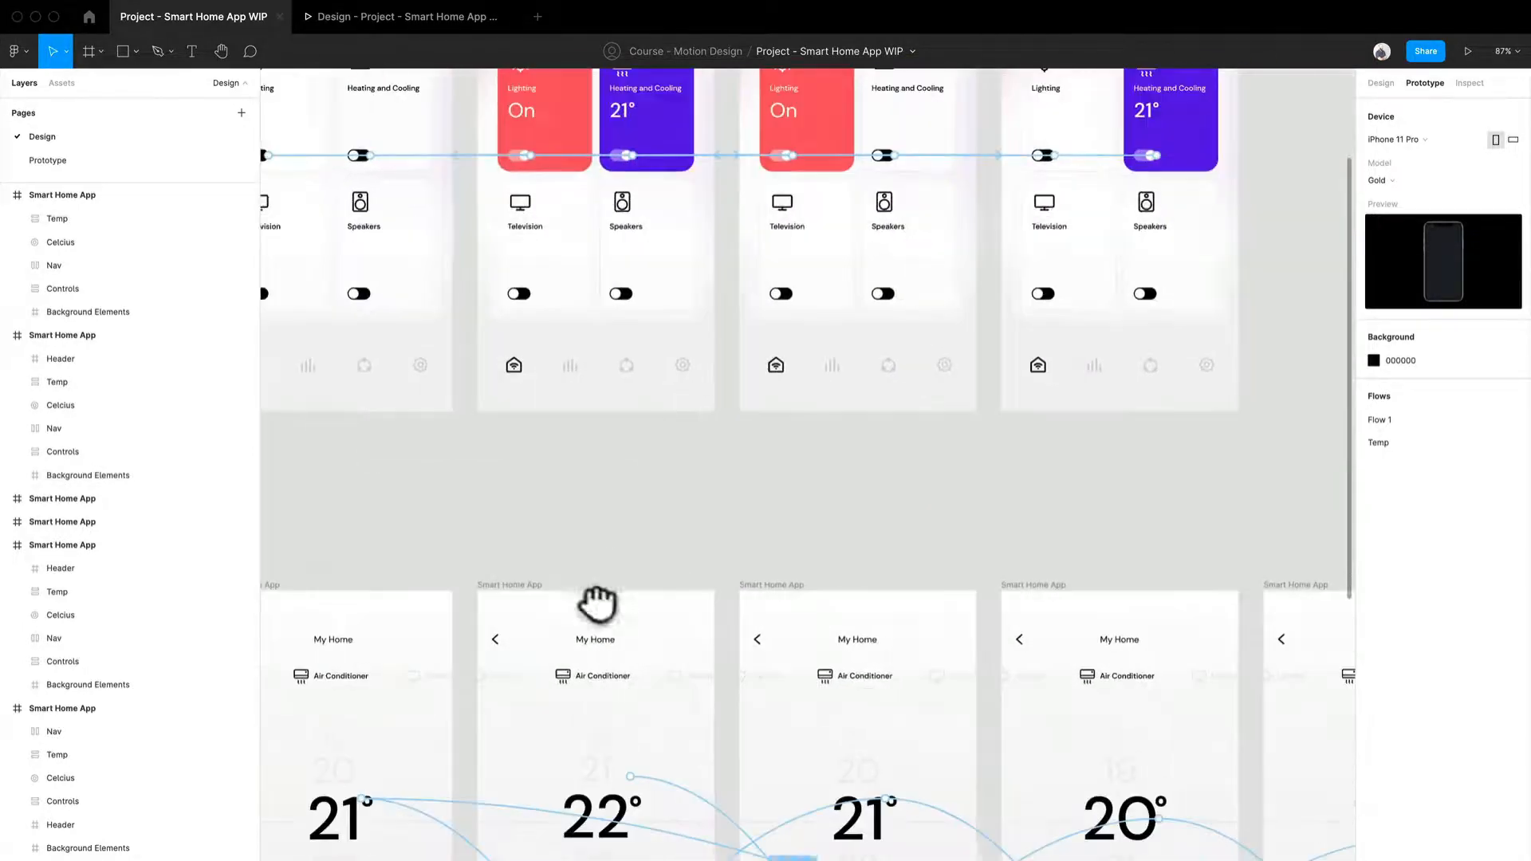
{"action": "scroll", "coordinate": [594, 542], "scroll_direction": "down", "scroll_amount": 2}
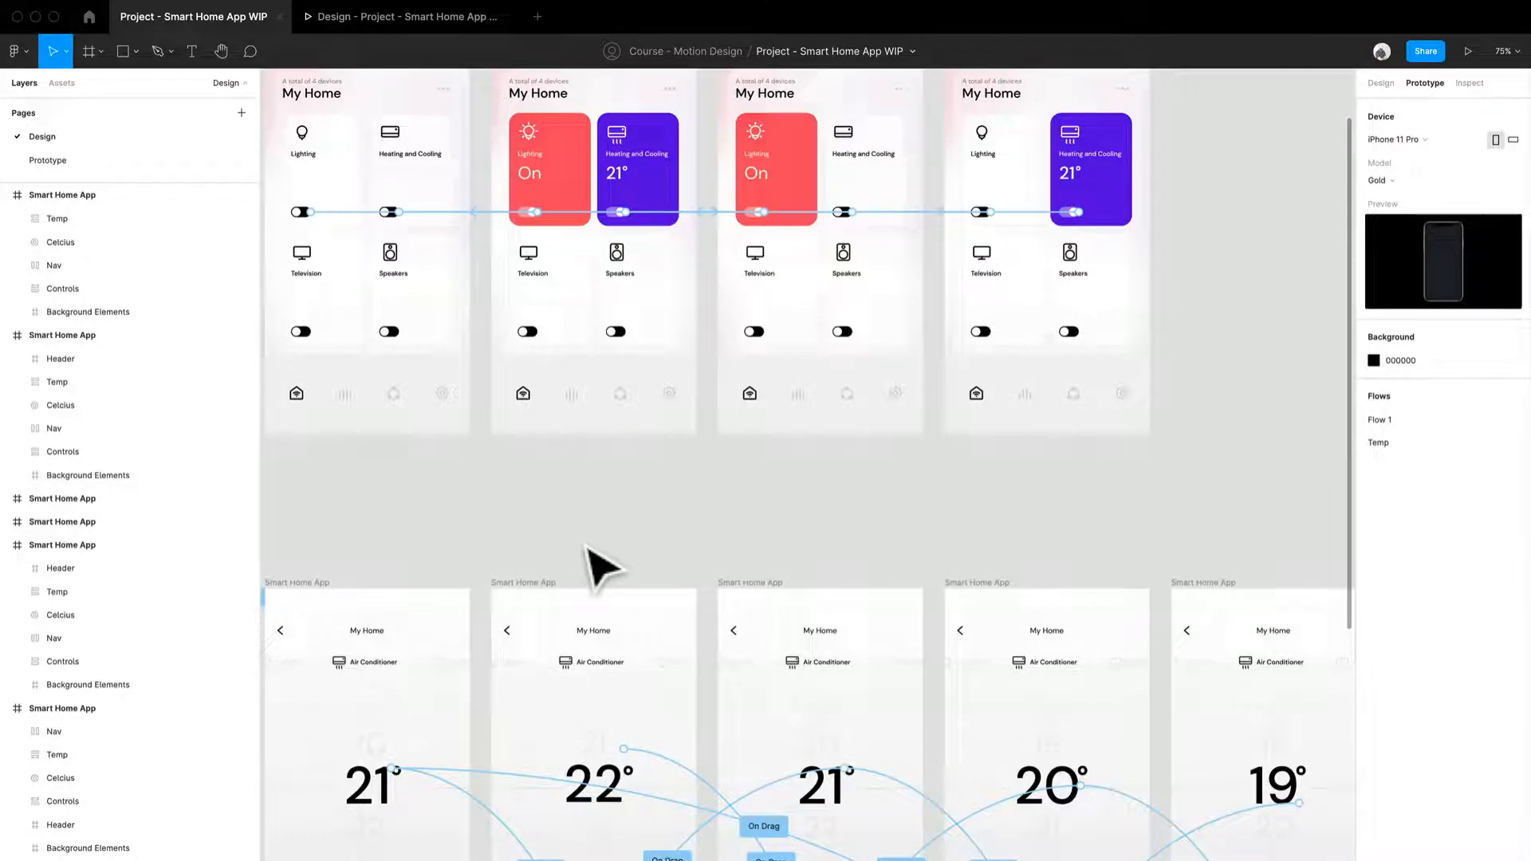
{"action": "scroll", "coordinate": [600, 568], "scroll_direction": "down", "scroll_amount": 10}
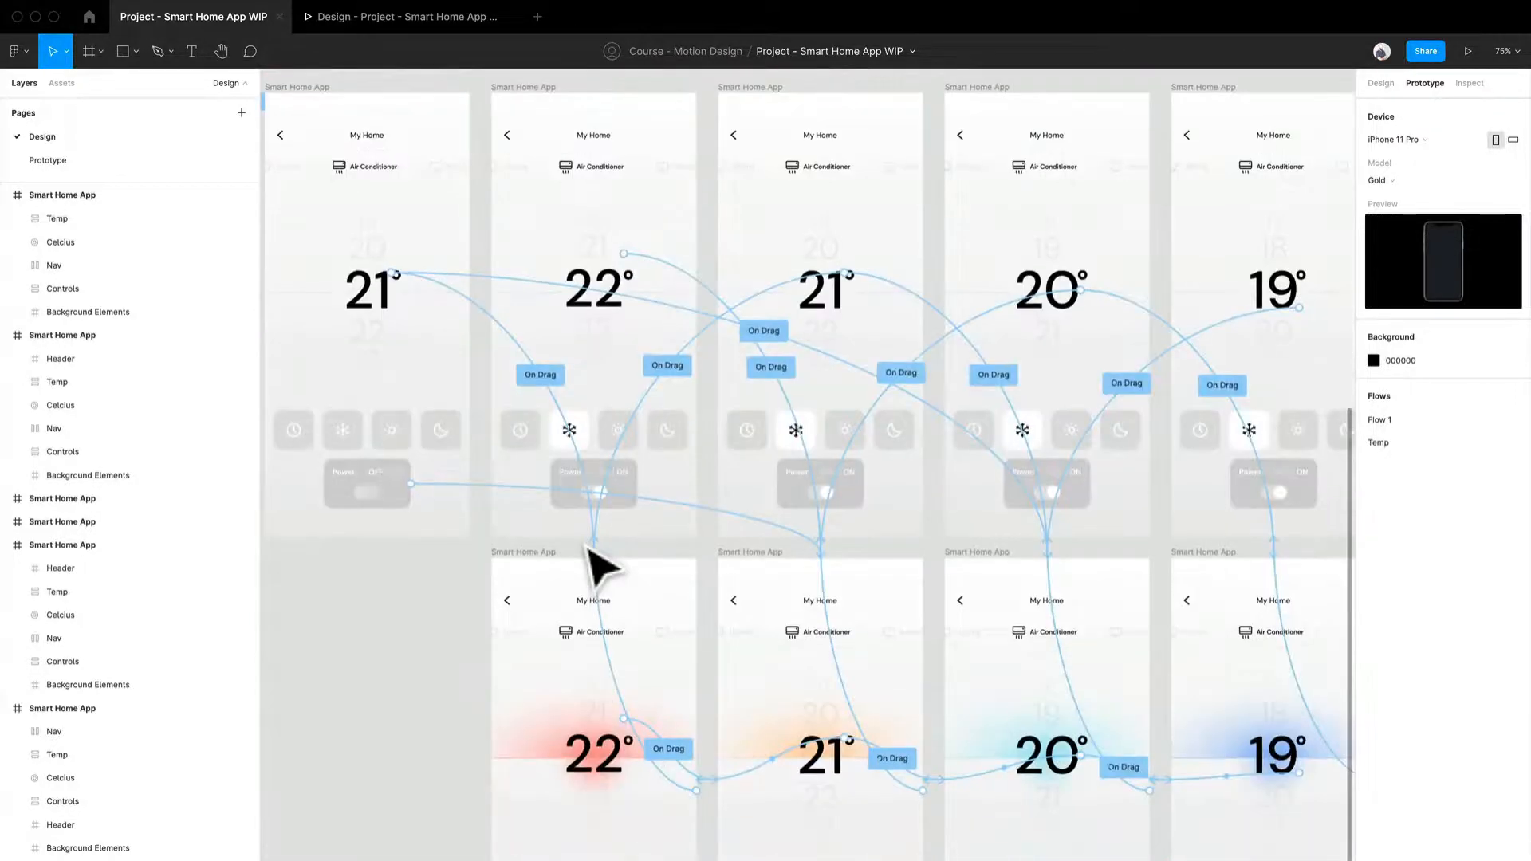
{"action": "scroll", "coordinate": [692, 462], "scroll_direction": "right", "scroll_amount": 3}
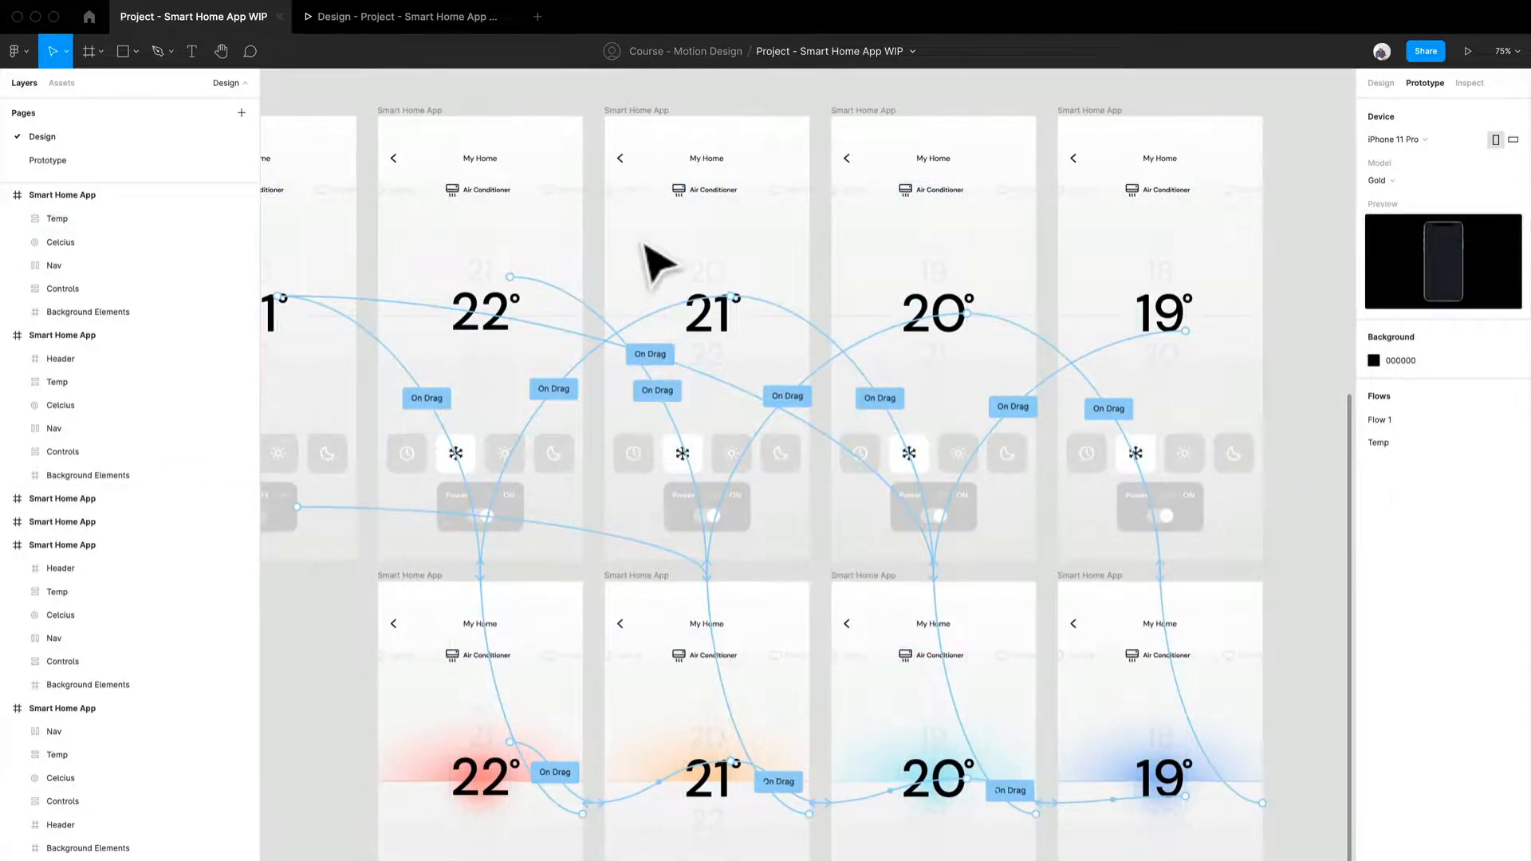
Switch to the prototype preview and start the Temp flow.
{"action": "left_click", "coordinate": [450, 24]}
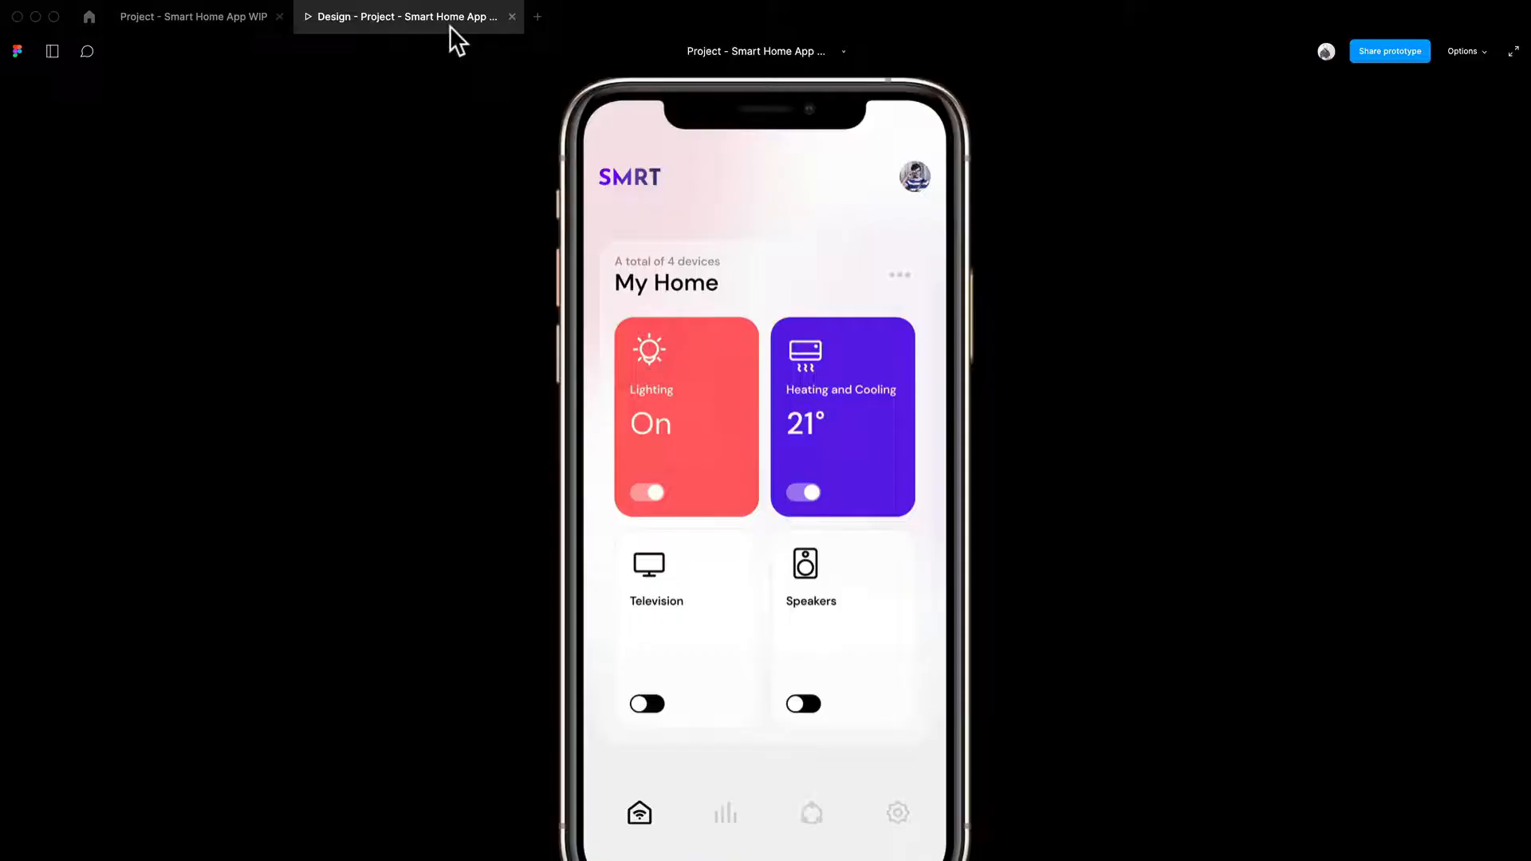
{"action": "left_click", "coordinate": [54, 46]}
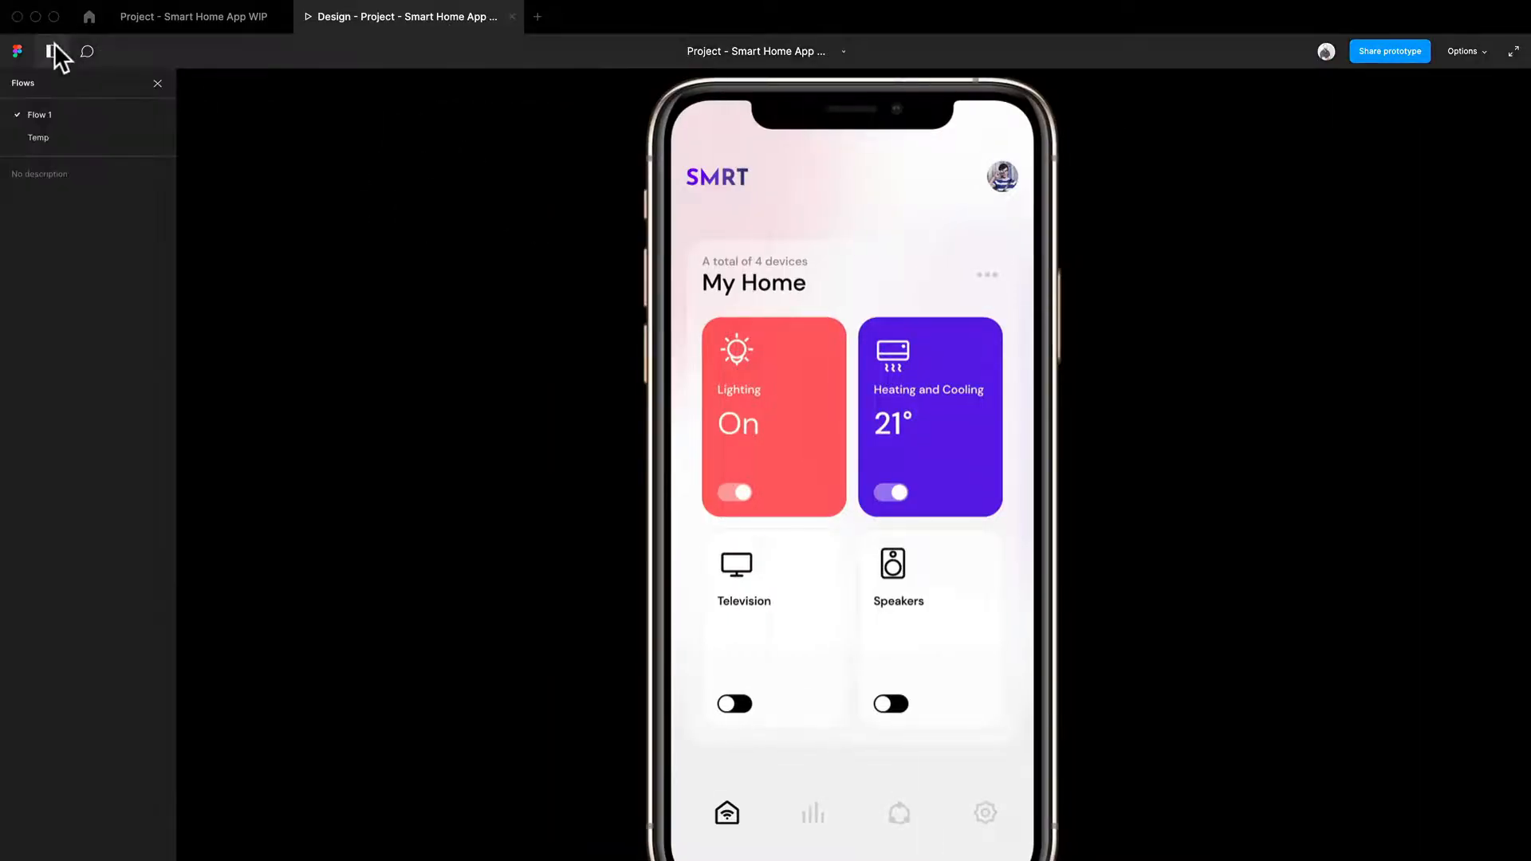
{"action": "left_click", "coordinate": [73, 136]}
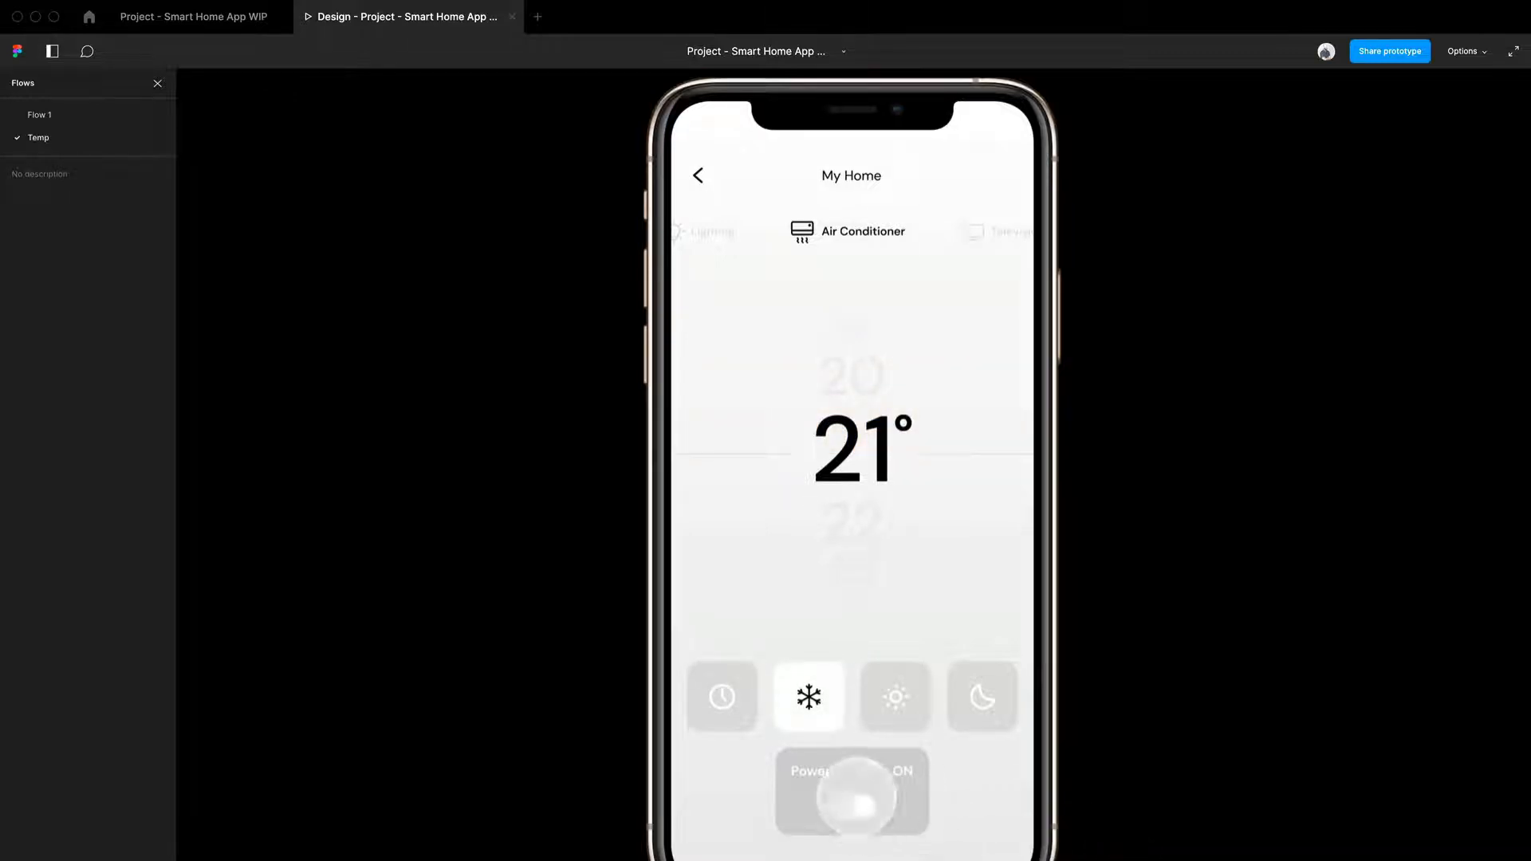
Test the Air Conditioner temperature control in the preview by swiping from 21° down to 19° and back up to 22°.
{"action": "left_click", "coordinate": [909, 737]}
{"action": "left_click", "coordinate": [877, 582]}
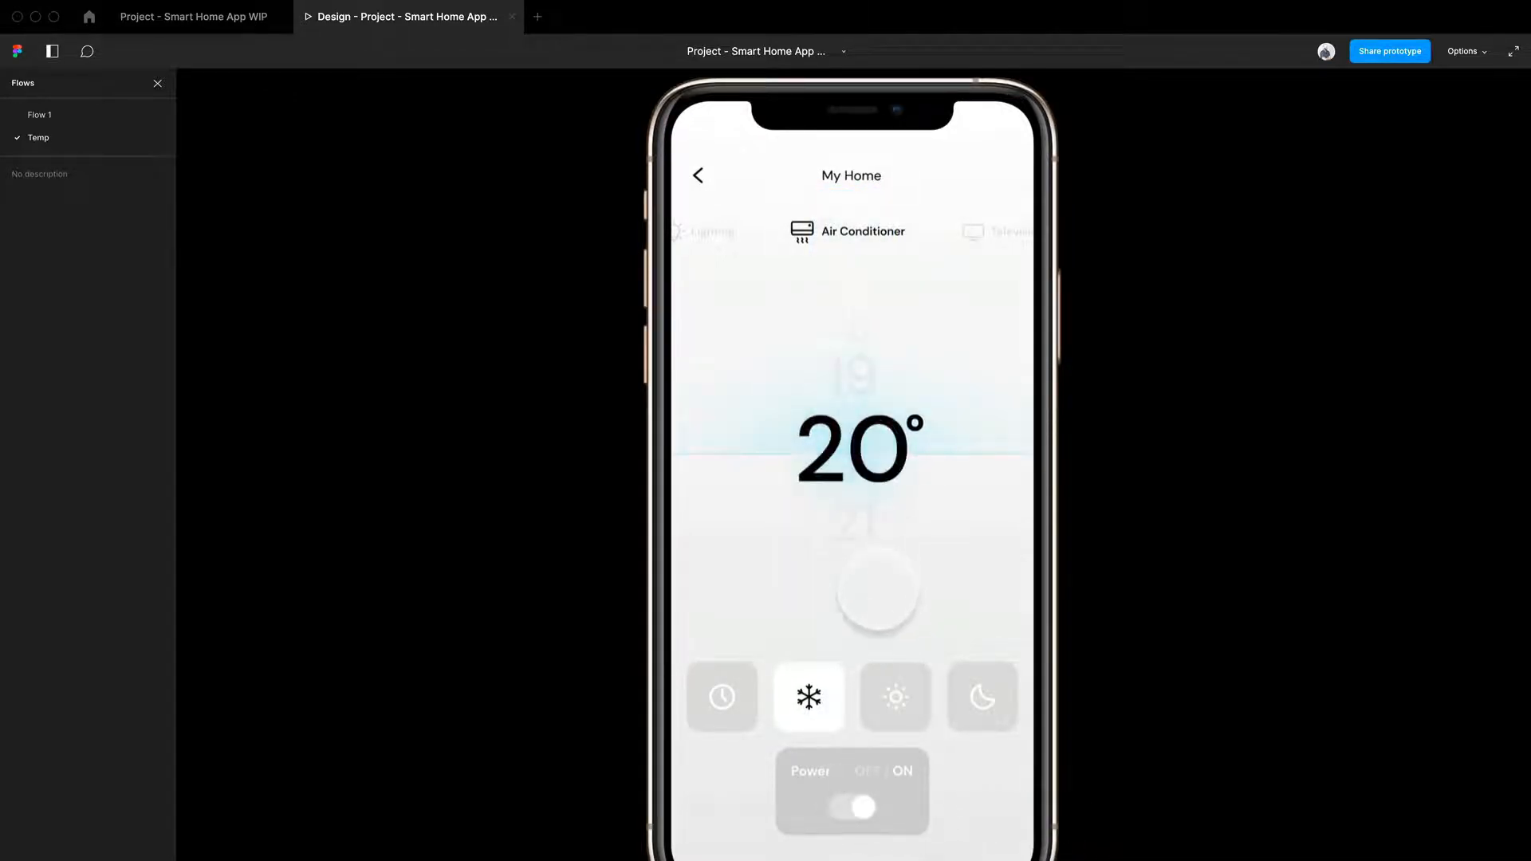
{"action": "left_click", "coordinate": [855, 452]}
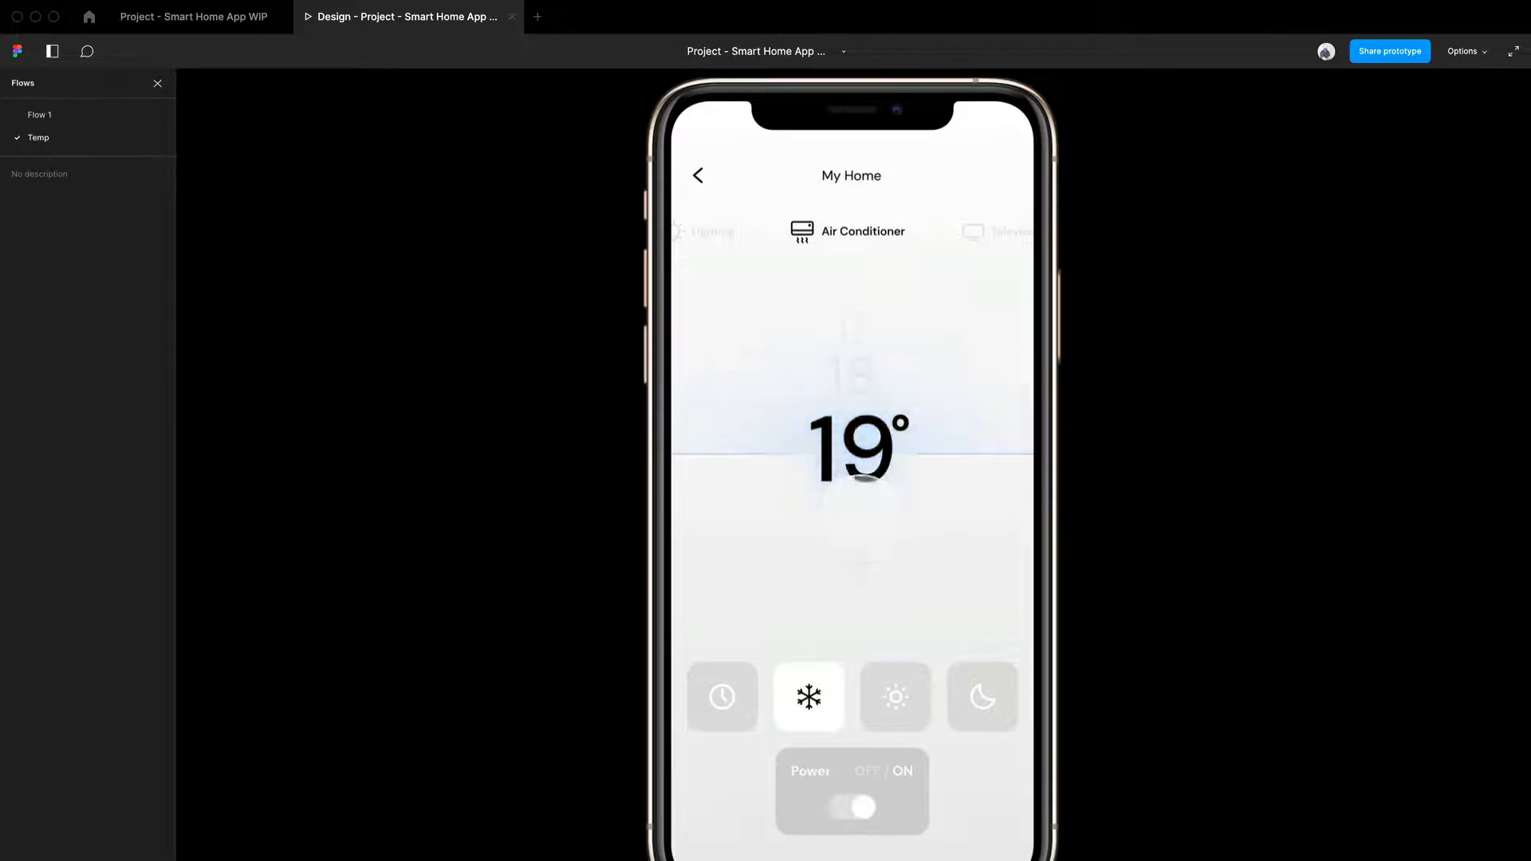
{"action": "left_click", "coordinate": [909, 420]}
{"action": "left_click", "coordinate": [869, 473]}
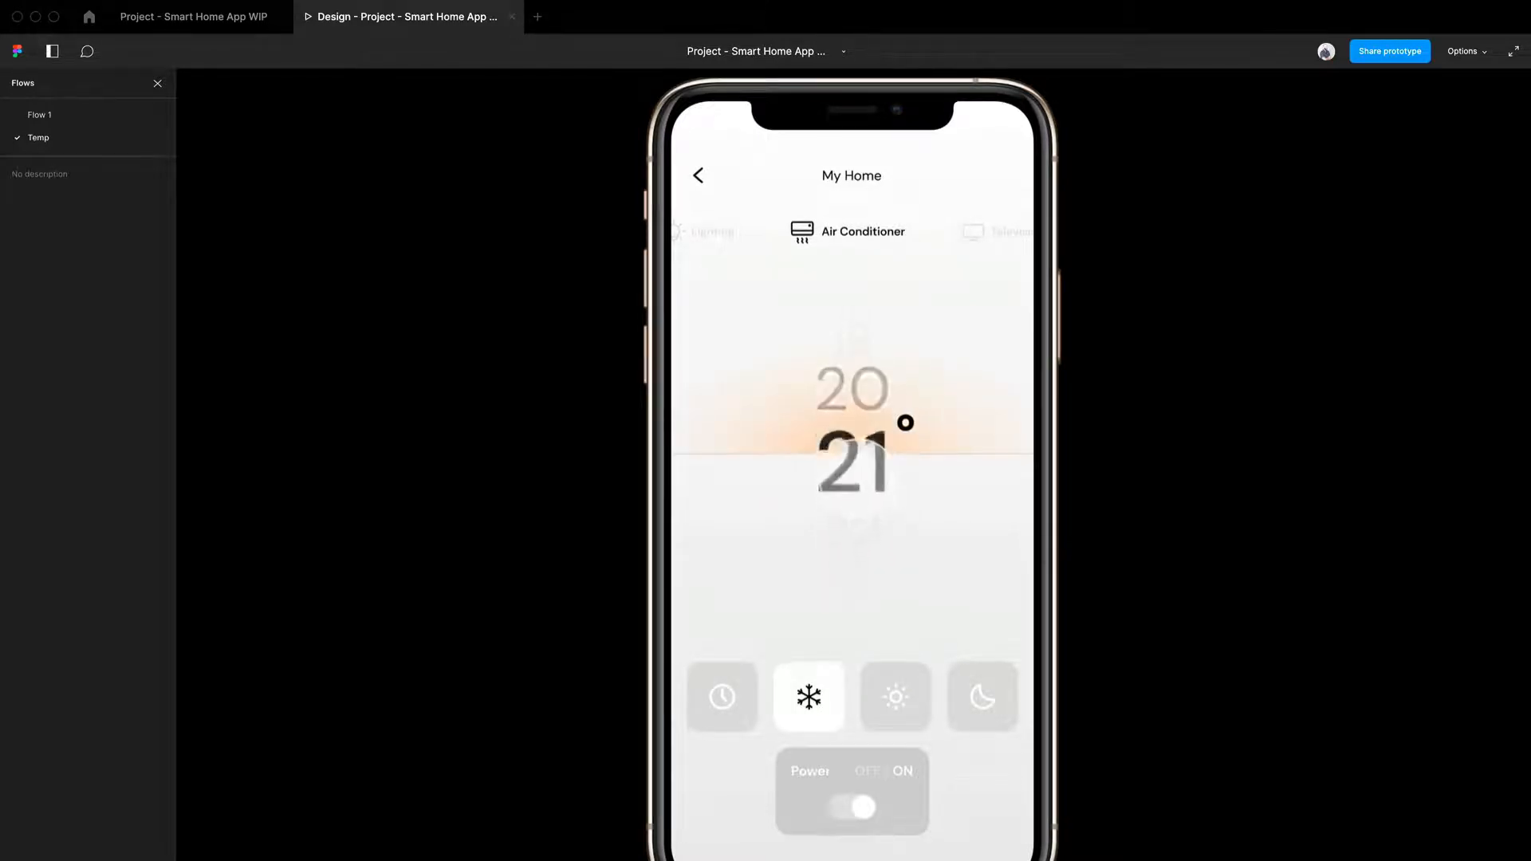
{"action": "left_click", "coordinate": [860, 470]}
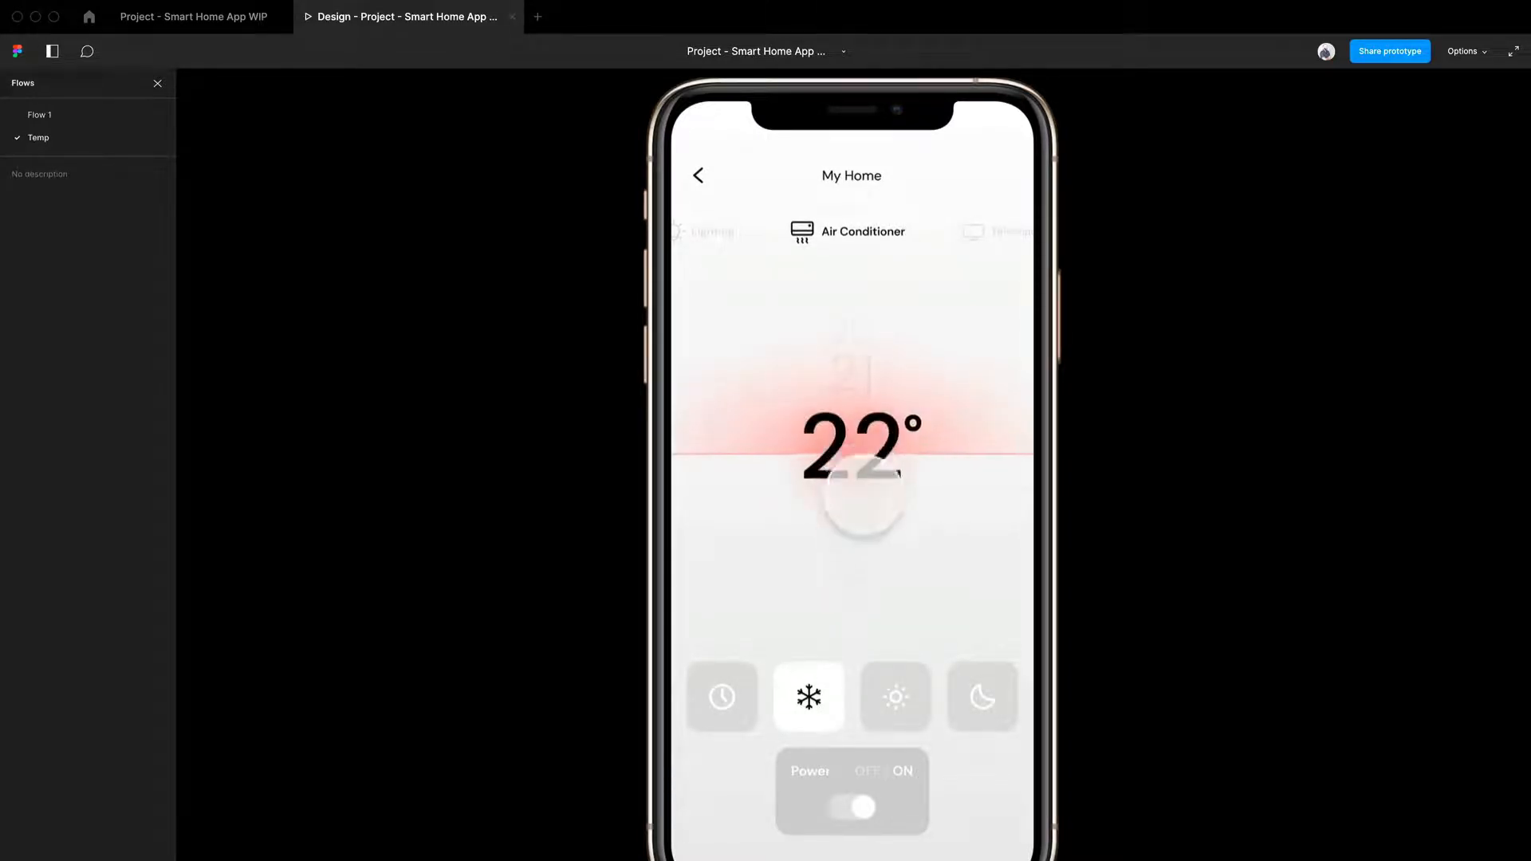
Swipe the Air Conditioner temperature repeatedly between 22° and 19° in the preview to test the coloured transitions.
{"action": "left_click", "coordinate": [861, 461]}
{"action": "left_click", "coordinate": [866, 510]}
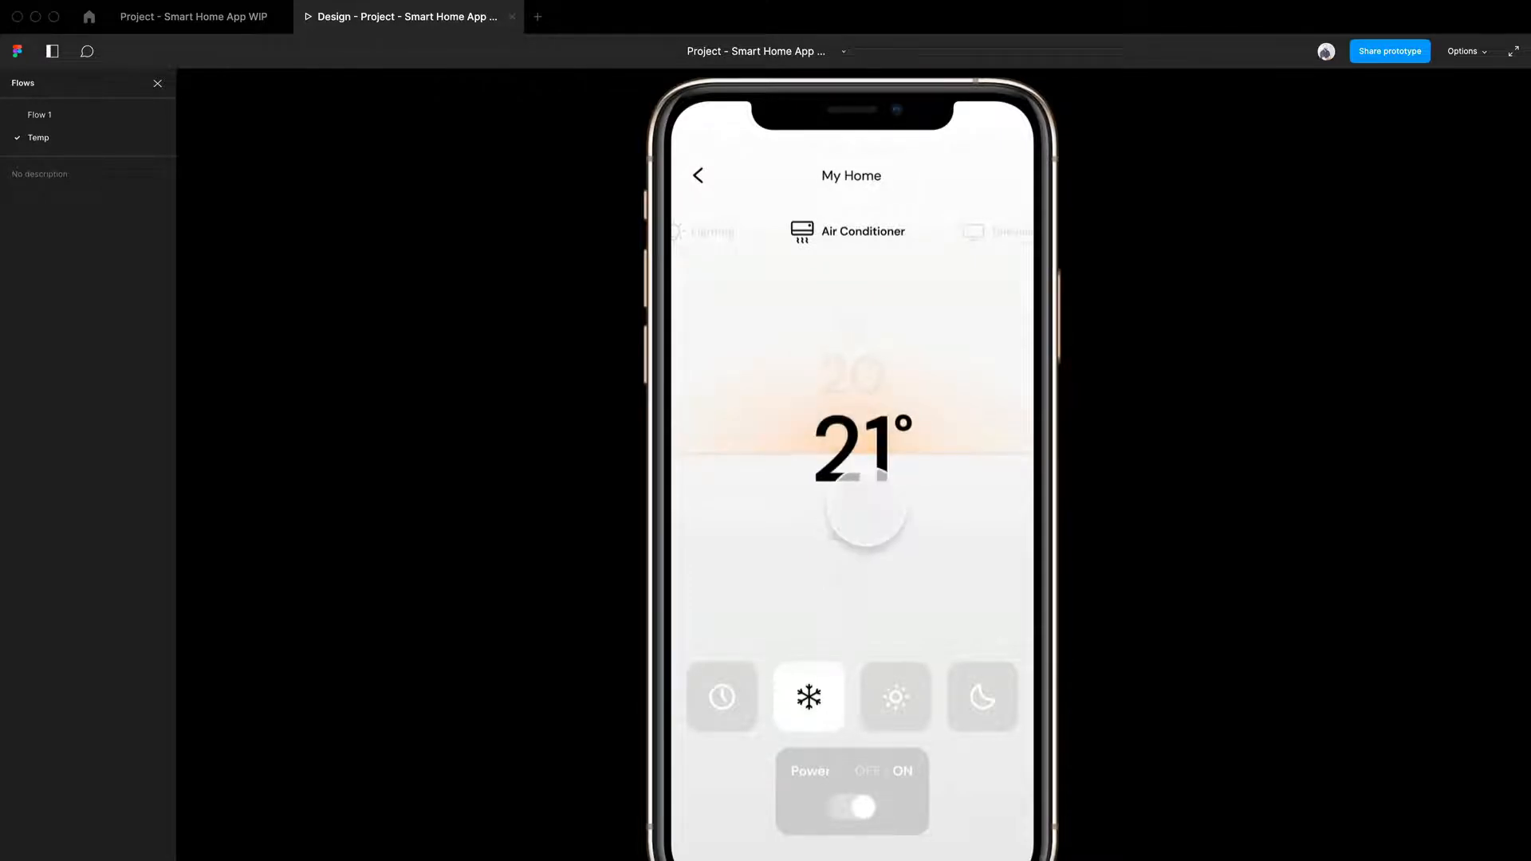
{"action": "left_click", "coordinate": [859, 471]}
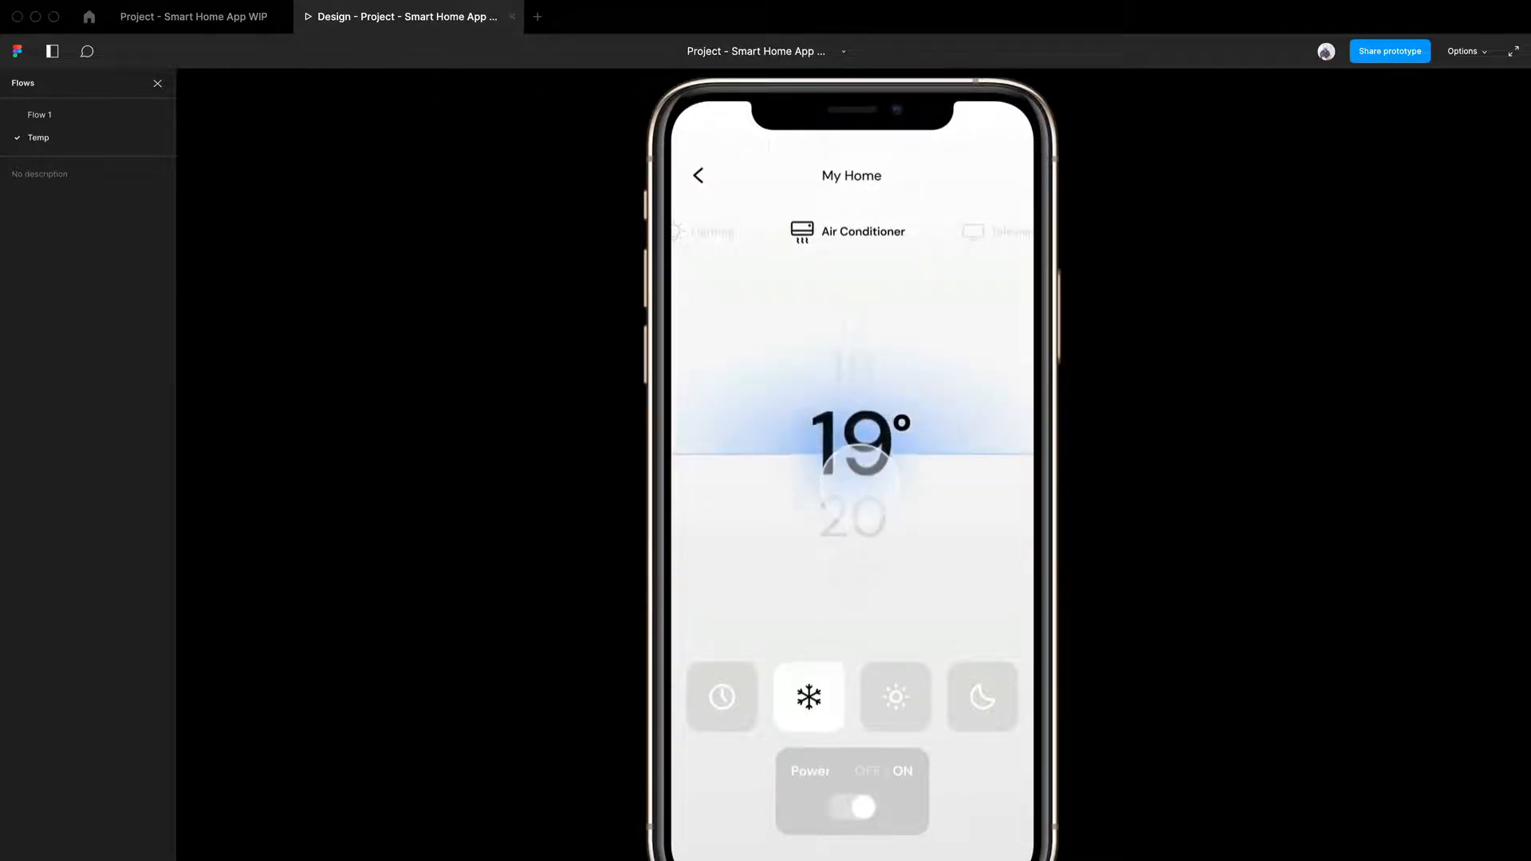
{"action": "left_click", "coordinate": [855, 468]}
{"action": "left_click", "coordinate": [855, 463]}
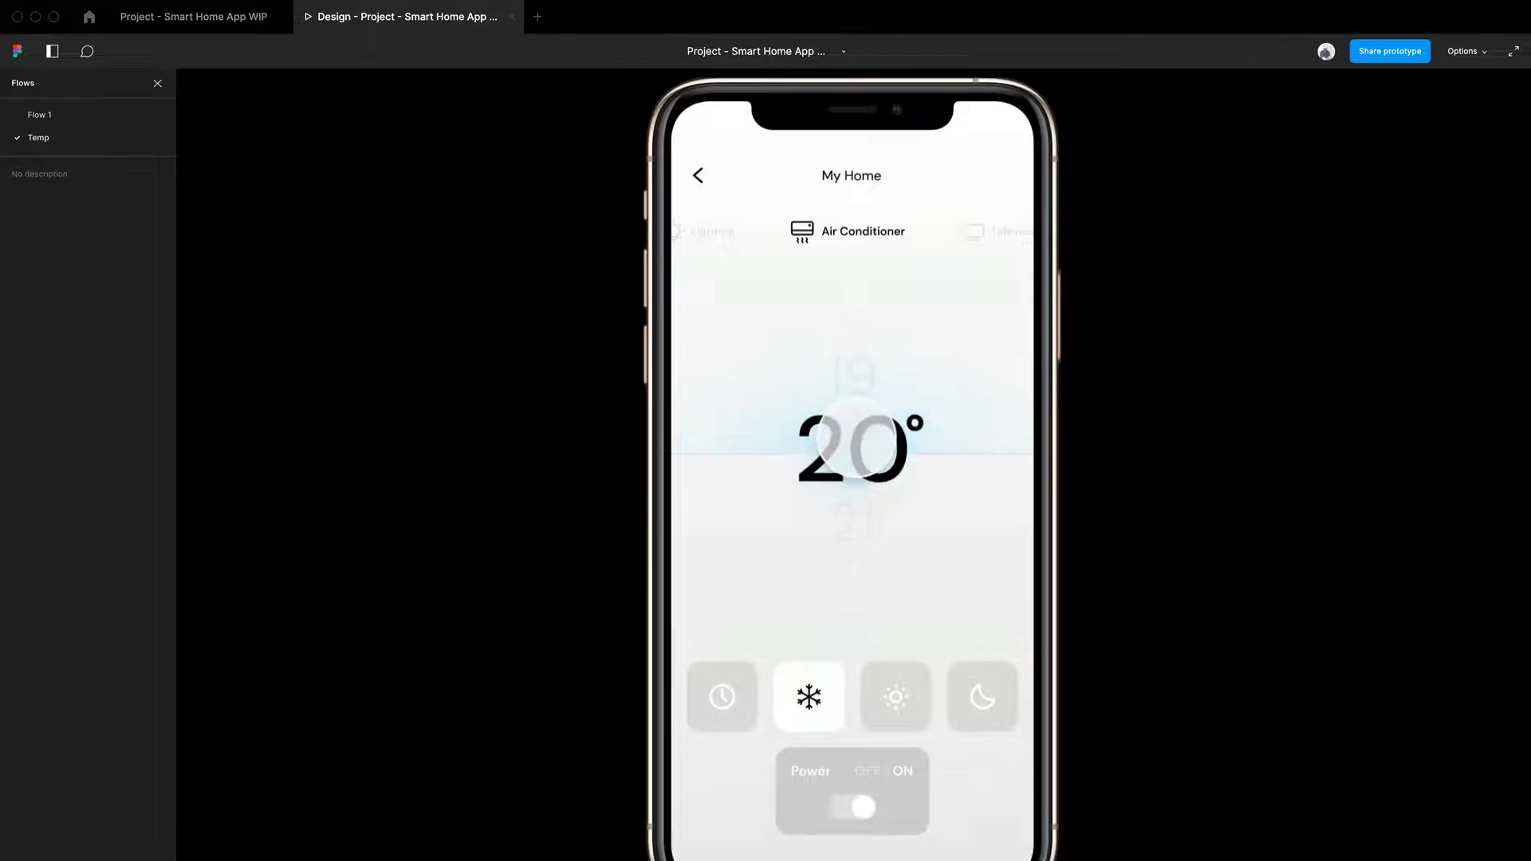
{"action": "left_click", "coordinate": [857, 454]}
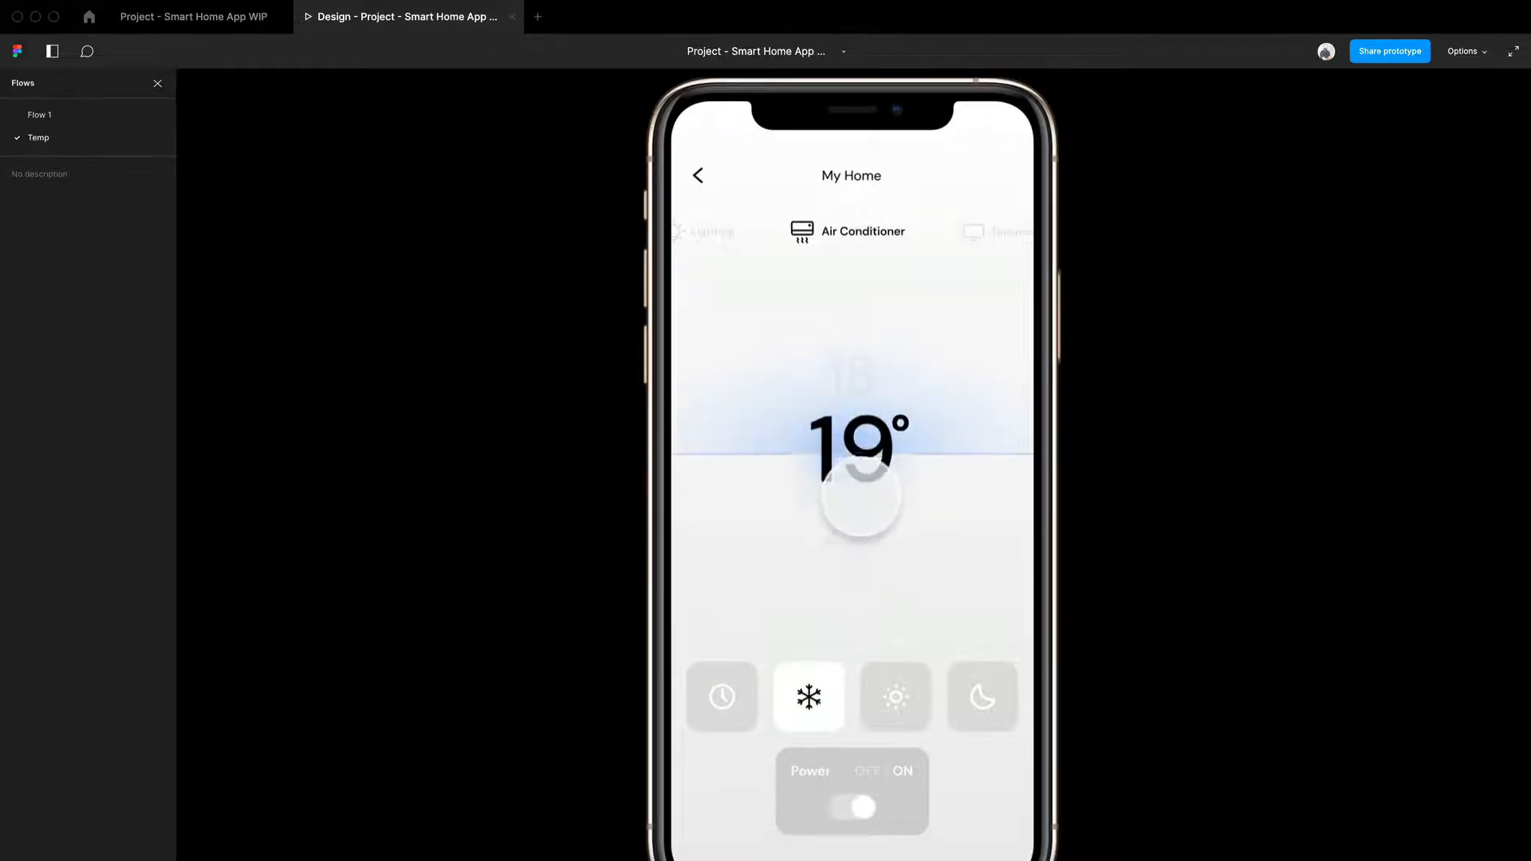
{"action": "left_click", "coordinate": [855, 445]}
{"action": "left_click", "coordinate": [853, 461]}
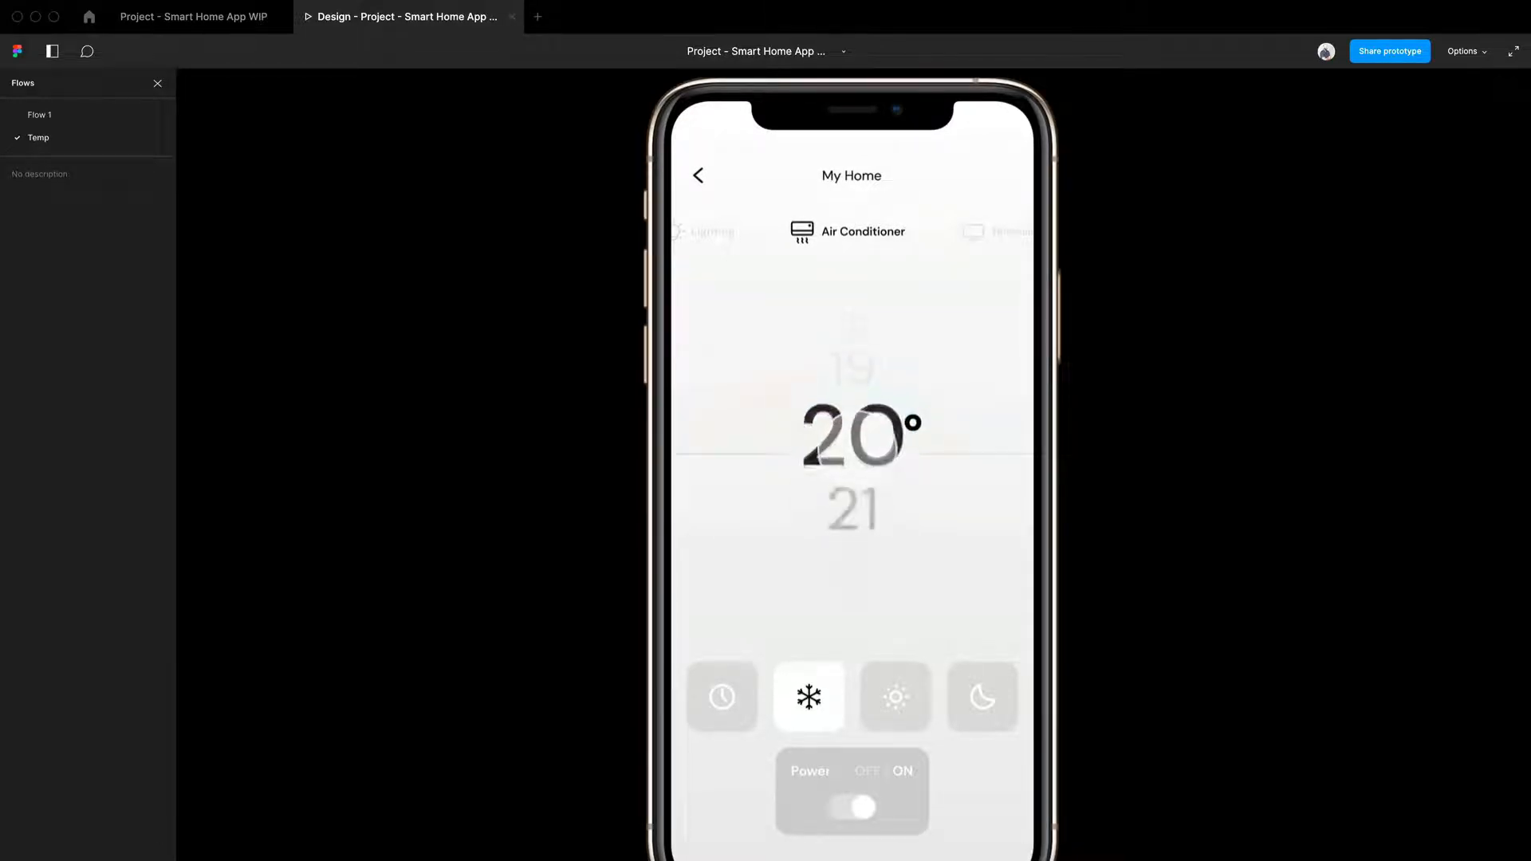
{"action": "left_click", "coordinate": [878, 453]}
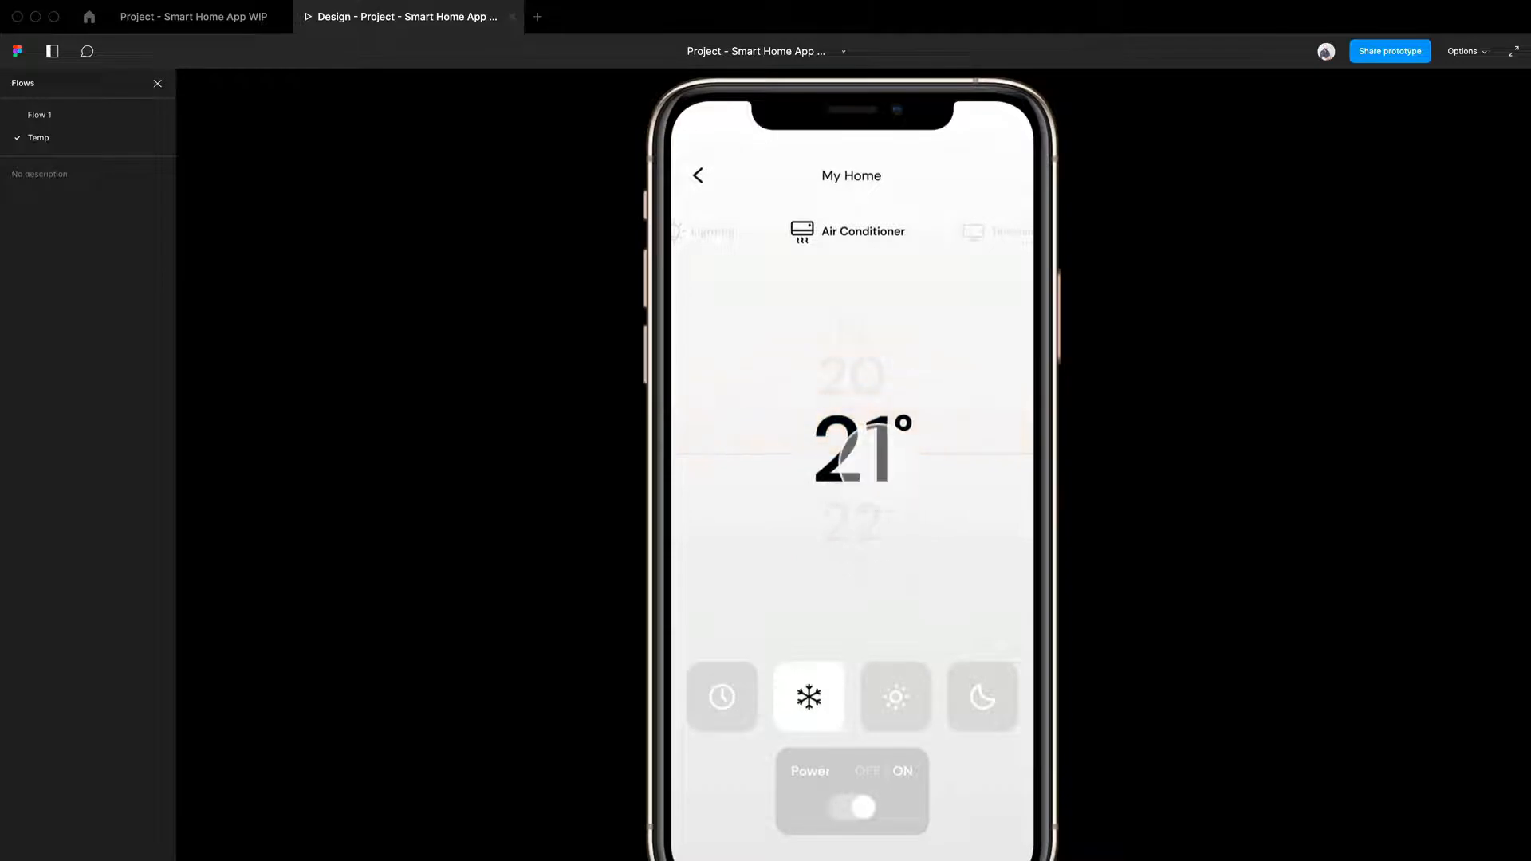
{"action": "left_click_drag", "start_coordinate": [879, 464], "coordinate": [883, 502]}
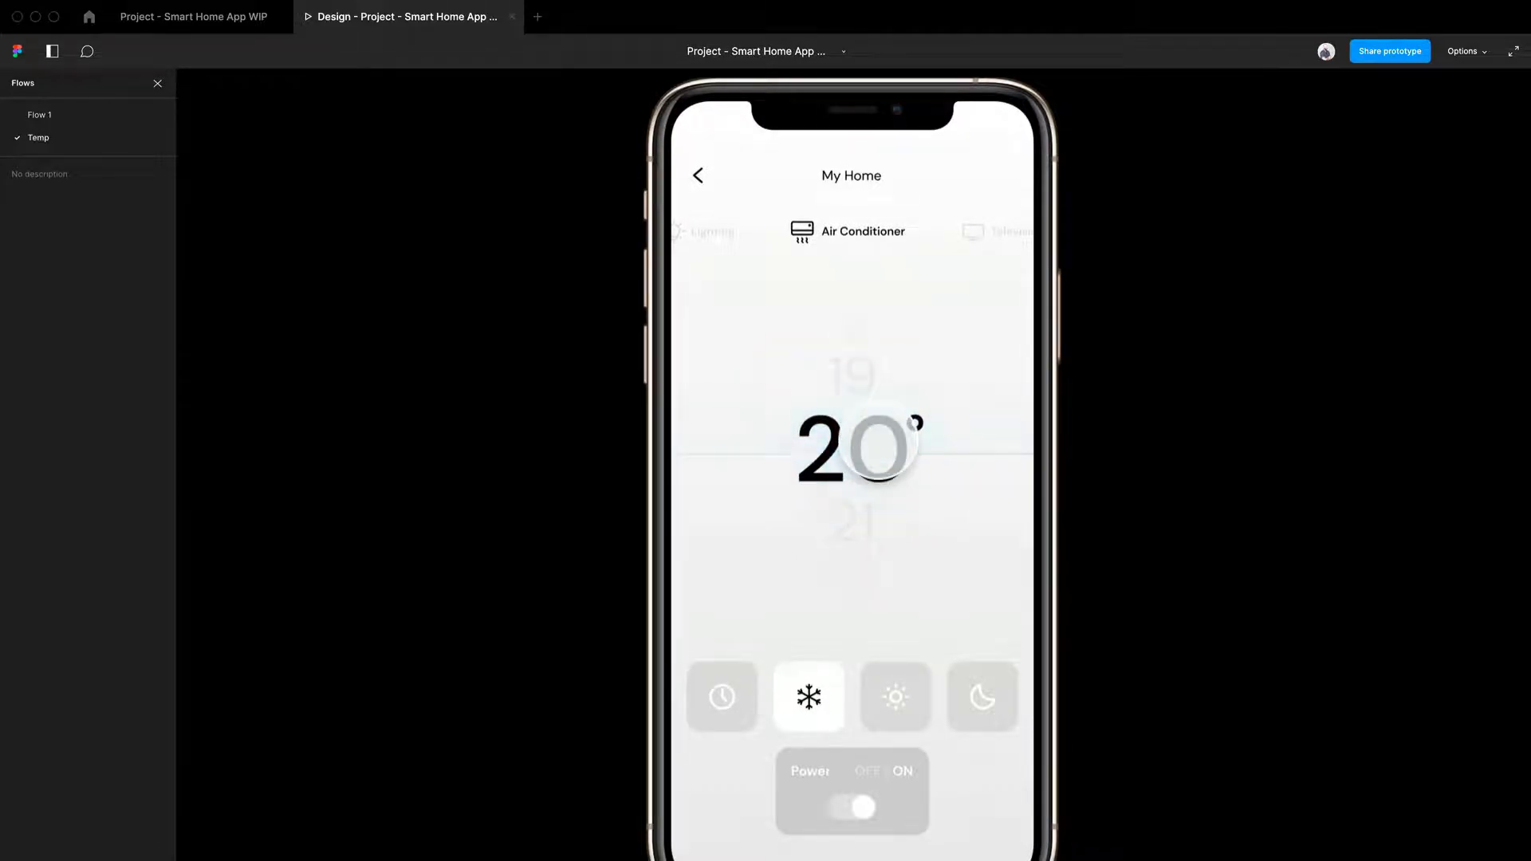
{"action": "left_click_drag", "start_coordinate": [878, 446], "coordinate": [886, 510]}
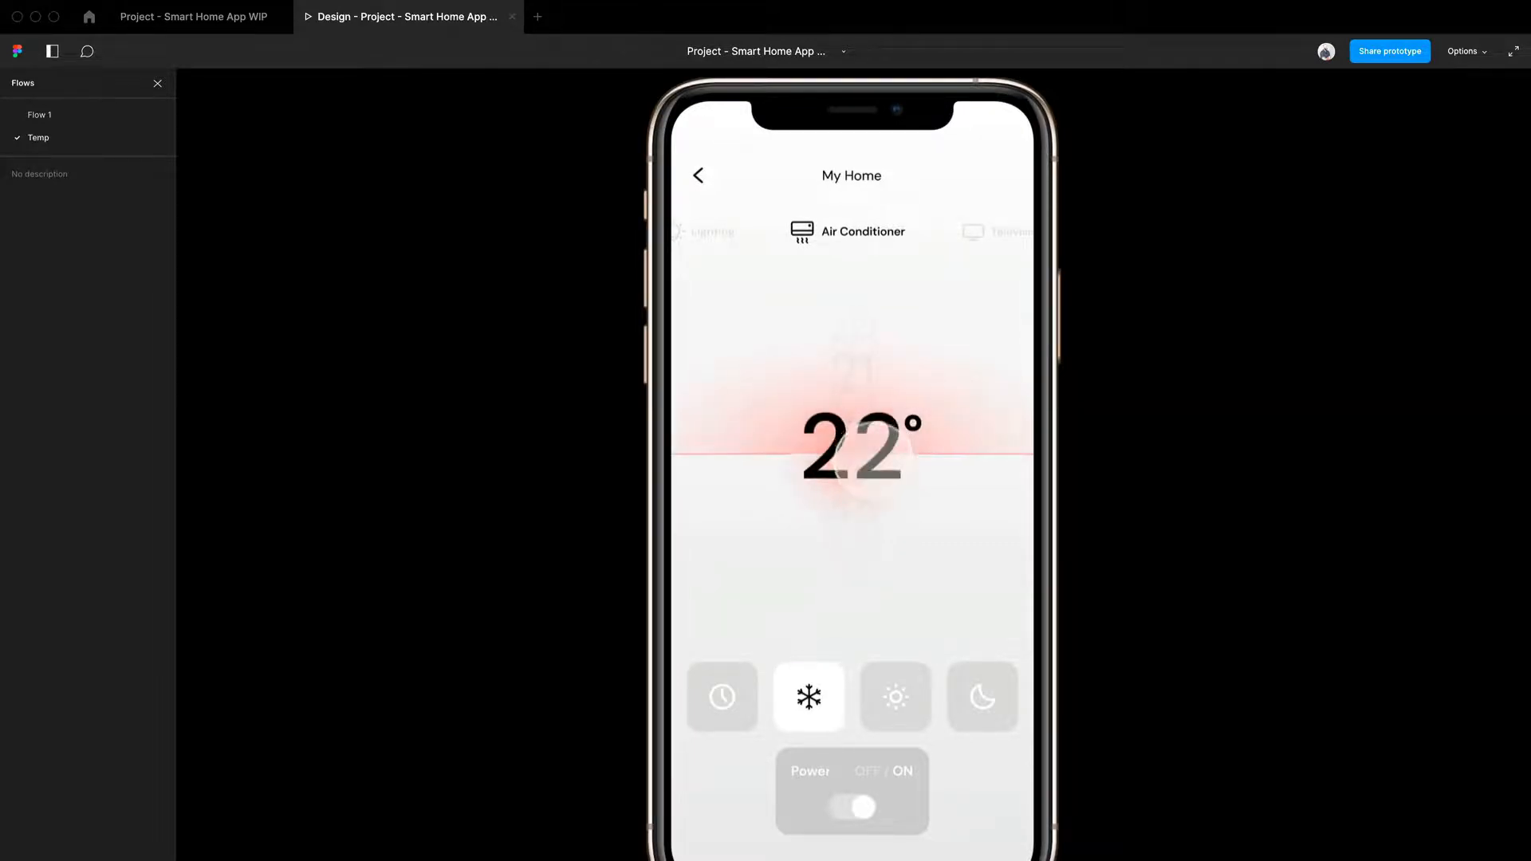
{"action": "left_click_drag", "start_coordinate": [869, 458], "coordinate": [877, 513]}
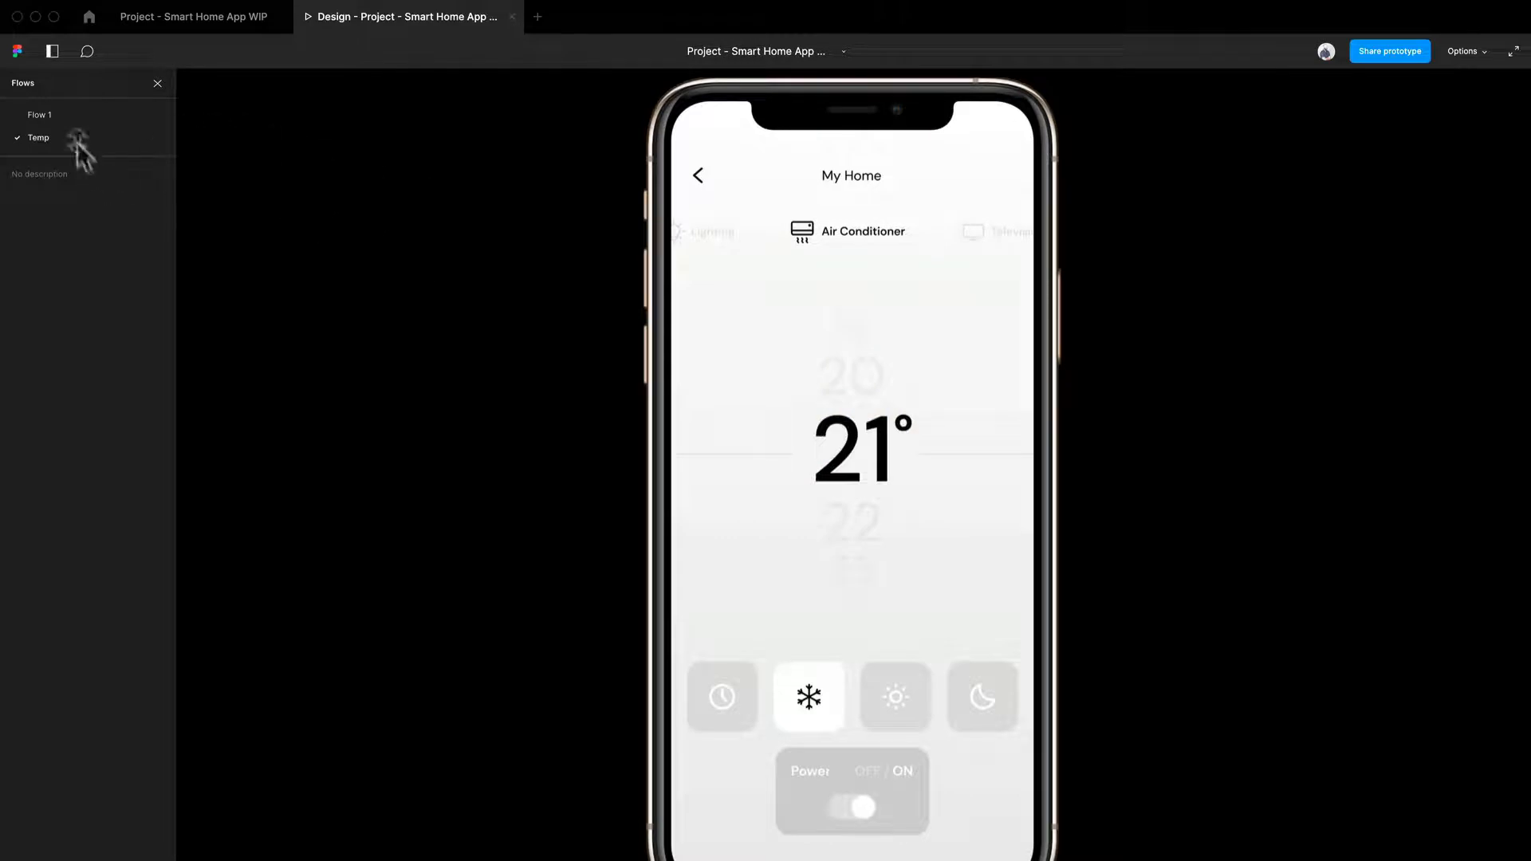
Switch the preview to Flow 1 and test the Lighting and the Heating and Cooling toggles.
{"action": "left_click", "coordinate": [62, 113]}
{"action": "left_click", "coordinate": [729, 492]}
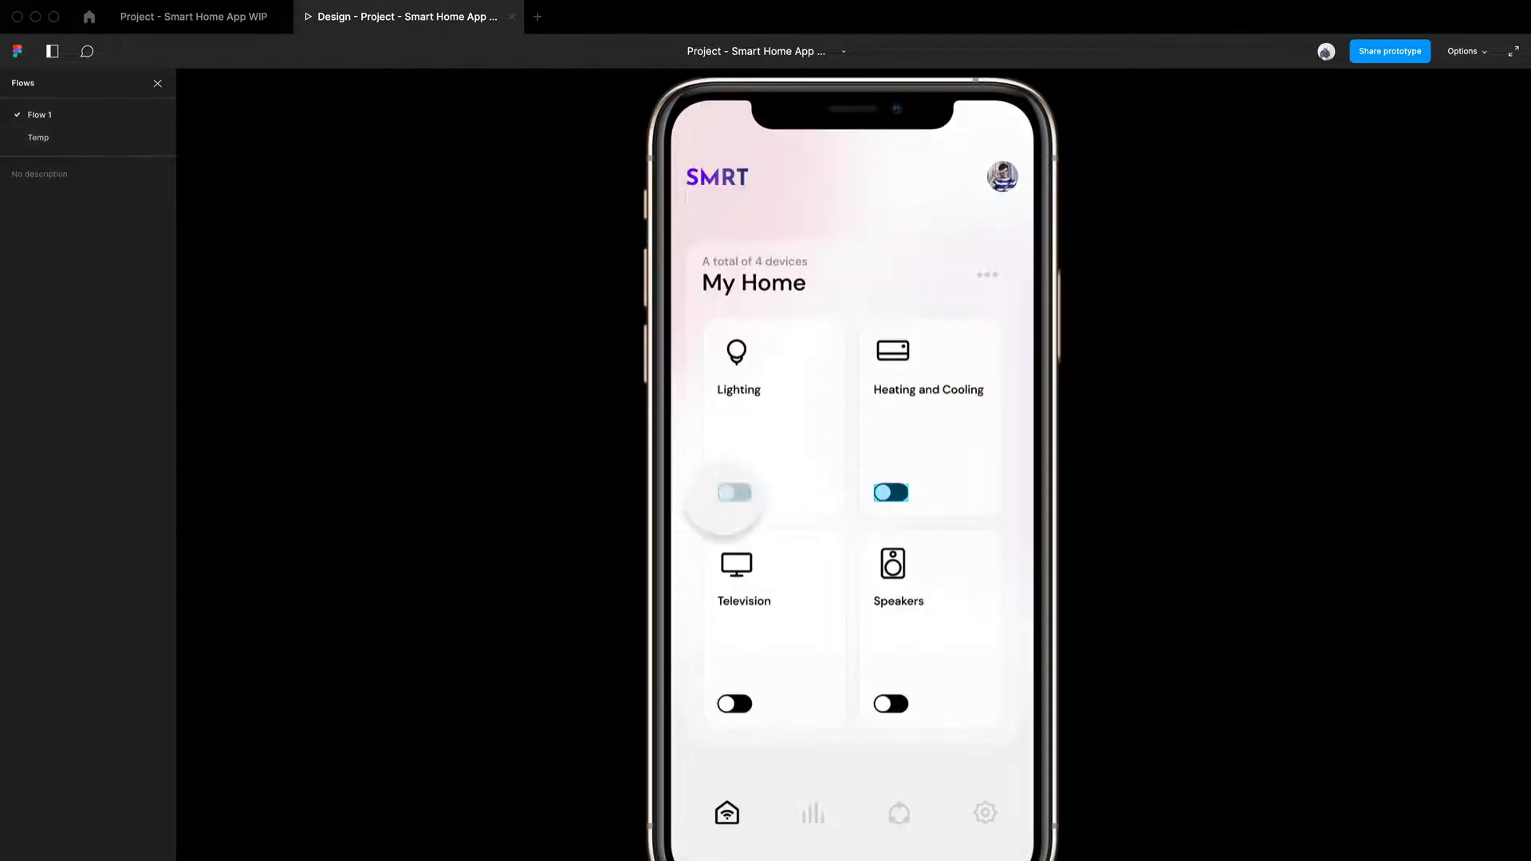
{"action": "left_click", "coordinate": [890, 492]}
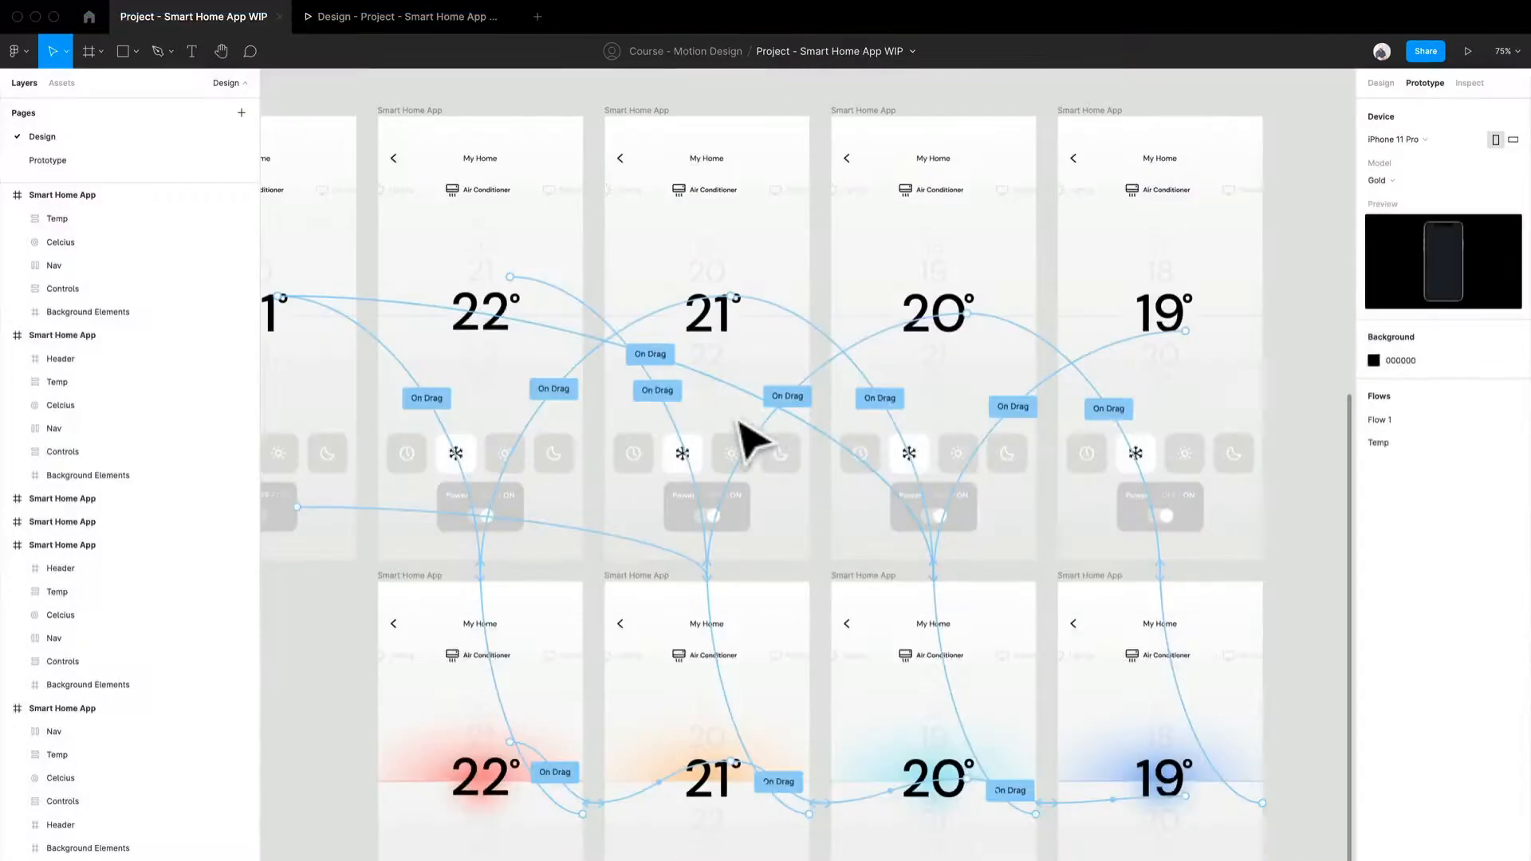
In the design file, duplicate all the Flow 1 and Temp screens as a group into the empty canvas below the originals.
{"action": "scroll", "coordinate": [424, 444], "scroll_direction": "down", "scroll_amount": 2}
{"action": "scroll", "coordinate": [424, 444], "scroll_direction": "up", "scroll_amount": 3}
{"action": "scroll", "coordinate": [424, 444], "scroll_direction": "down", "scroll_amount": 1}
{"action": "scroll", "coordinate": [425, 444], "scroll_direction": "down", "scroll_amount": 5}
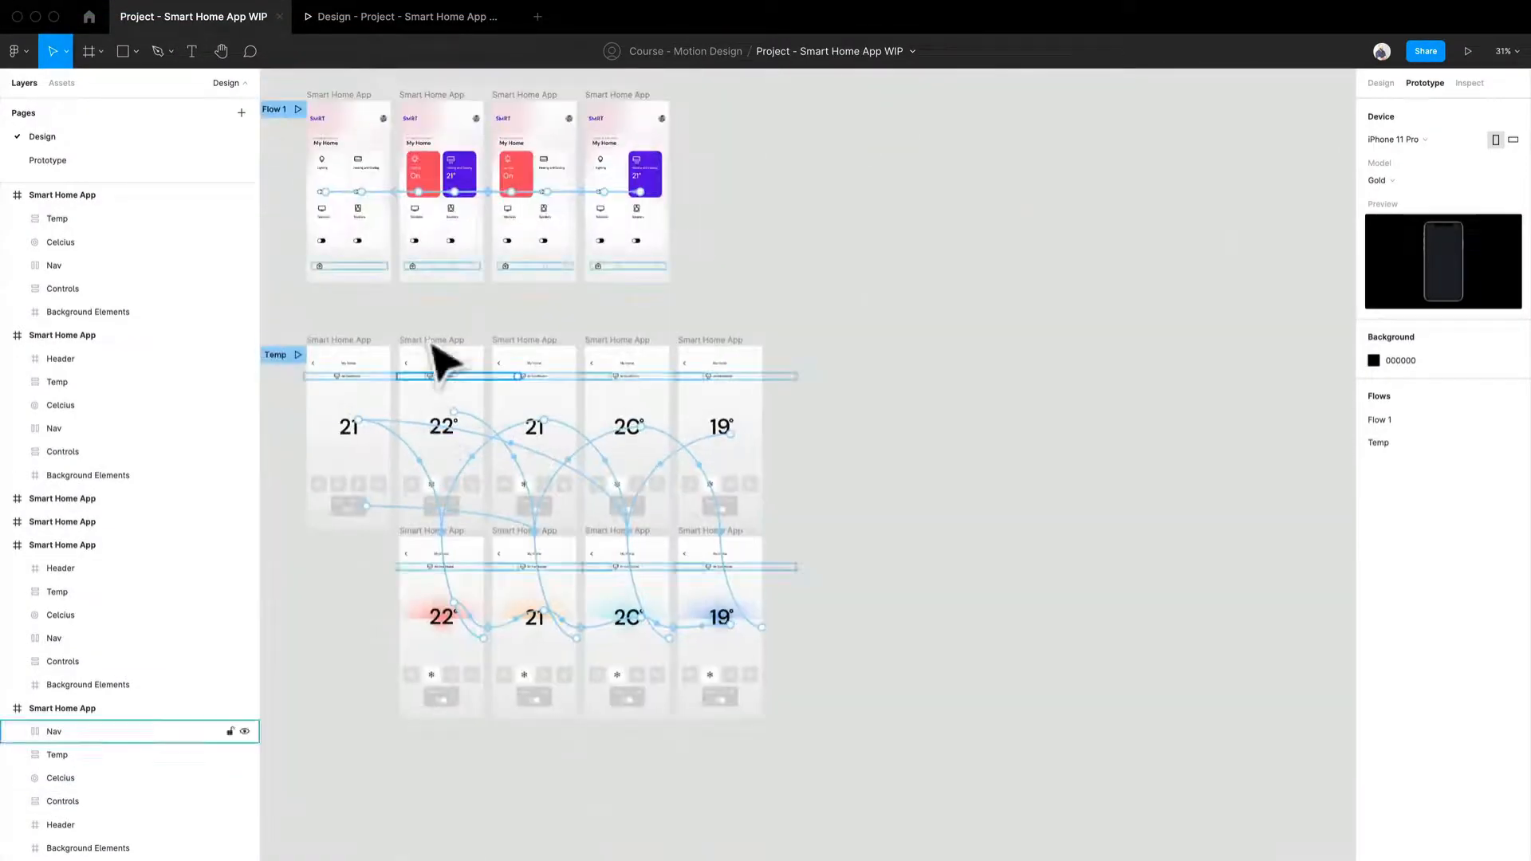
{"action": "left_click_drag", "start_coordinate": [429, 340], "coordinate": [656, 444]}
{"action": "left_click_drag", "start_coordinate": [1097, 841], "coordinate": [400, 260]}
{"action": "scroll", "coordinate": [400, 260], "scroll_direction": "down", "scroll_amount": 4}
{"action": "left_click_drag", "start_coordinate": [482, 351], "coordinate": [496, 270]}
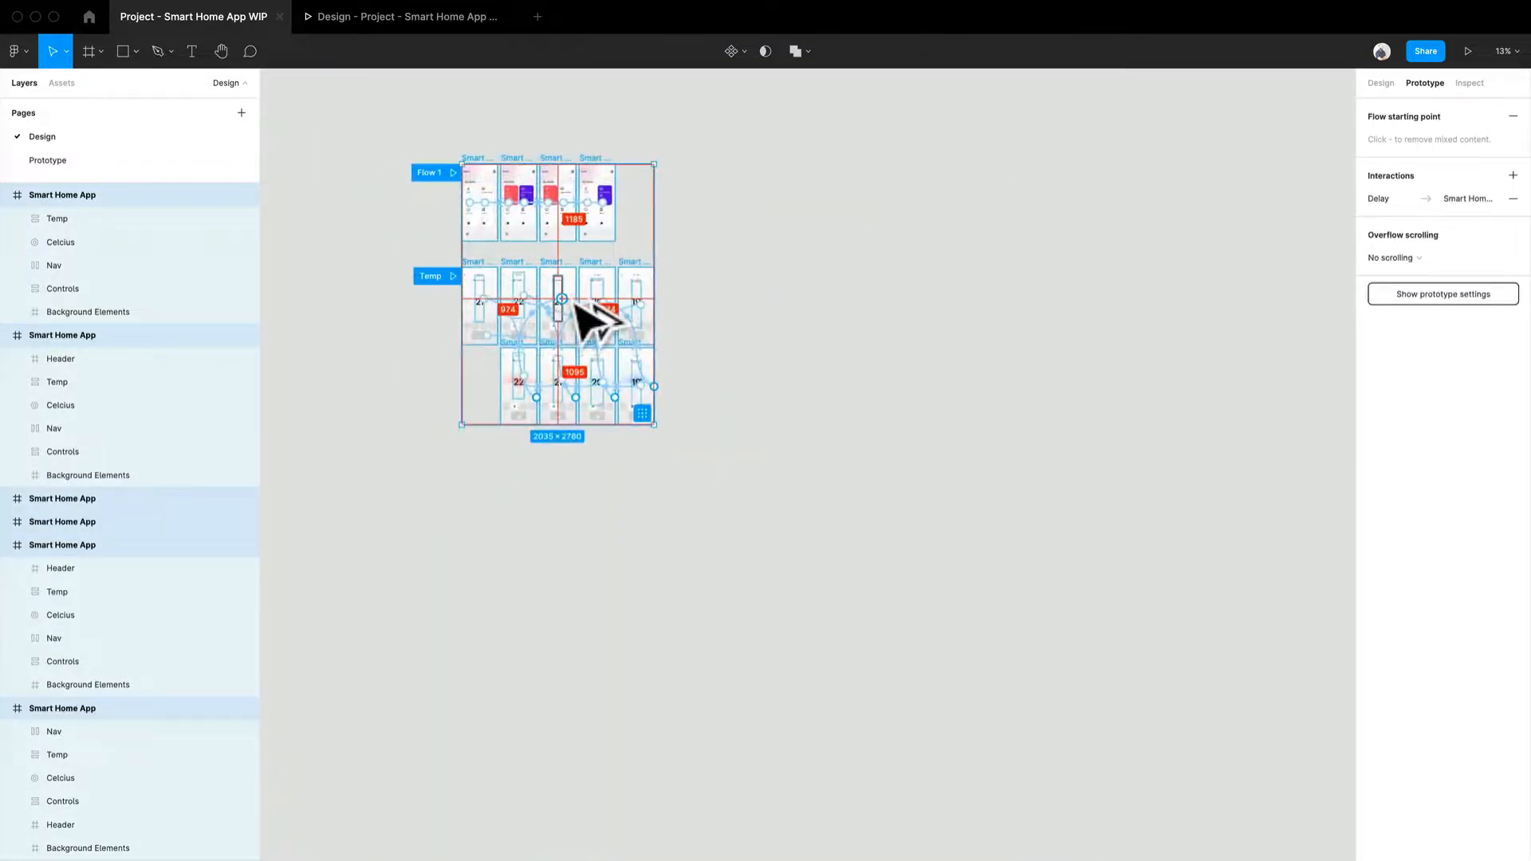
{"action": "left_click", "coordinate": [1374, 85]}
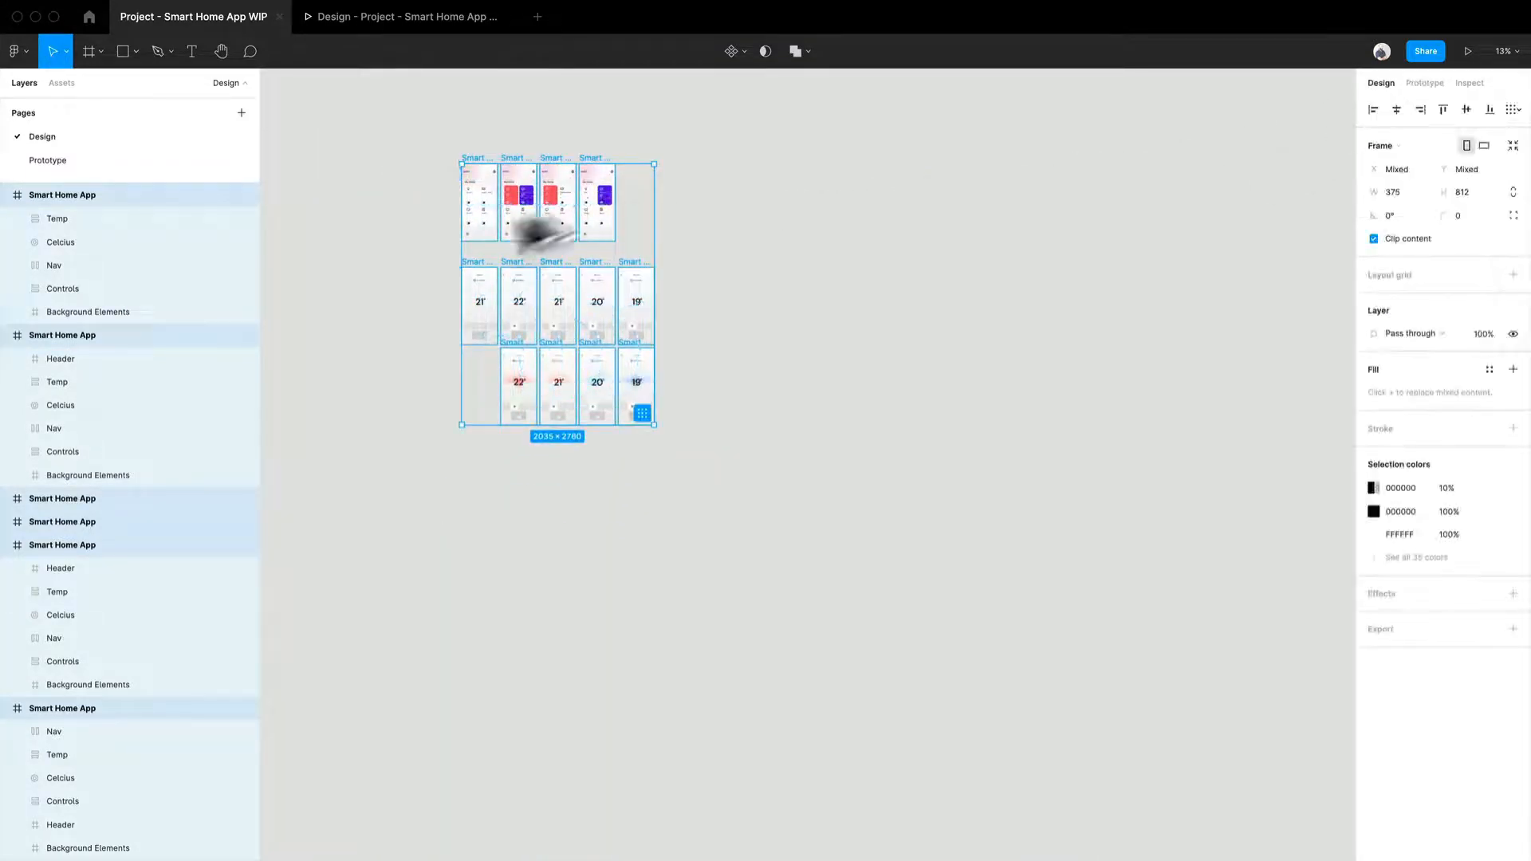
{"action": "left_click_drag", "start_coordinate": [582, 255], "coordinate": [608, 587]}
{"action": "left_click", "coordinate": [851, 582]}
{"action": "scroll", "coordinate": [851, 582], "scroll_direction": "up", "scroll_amount": 5}
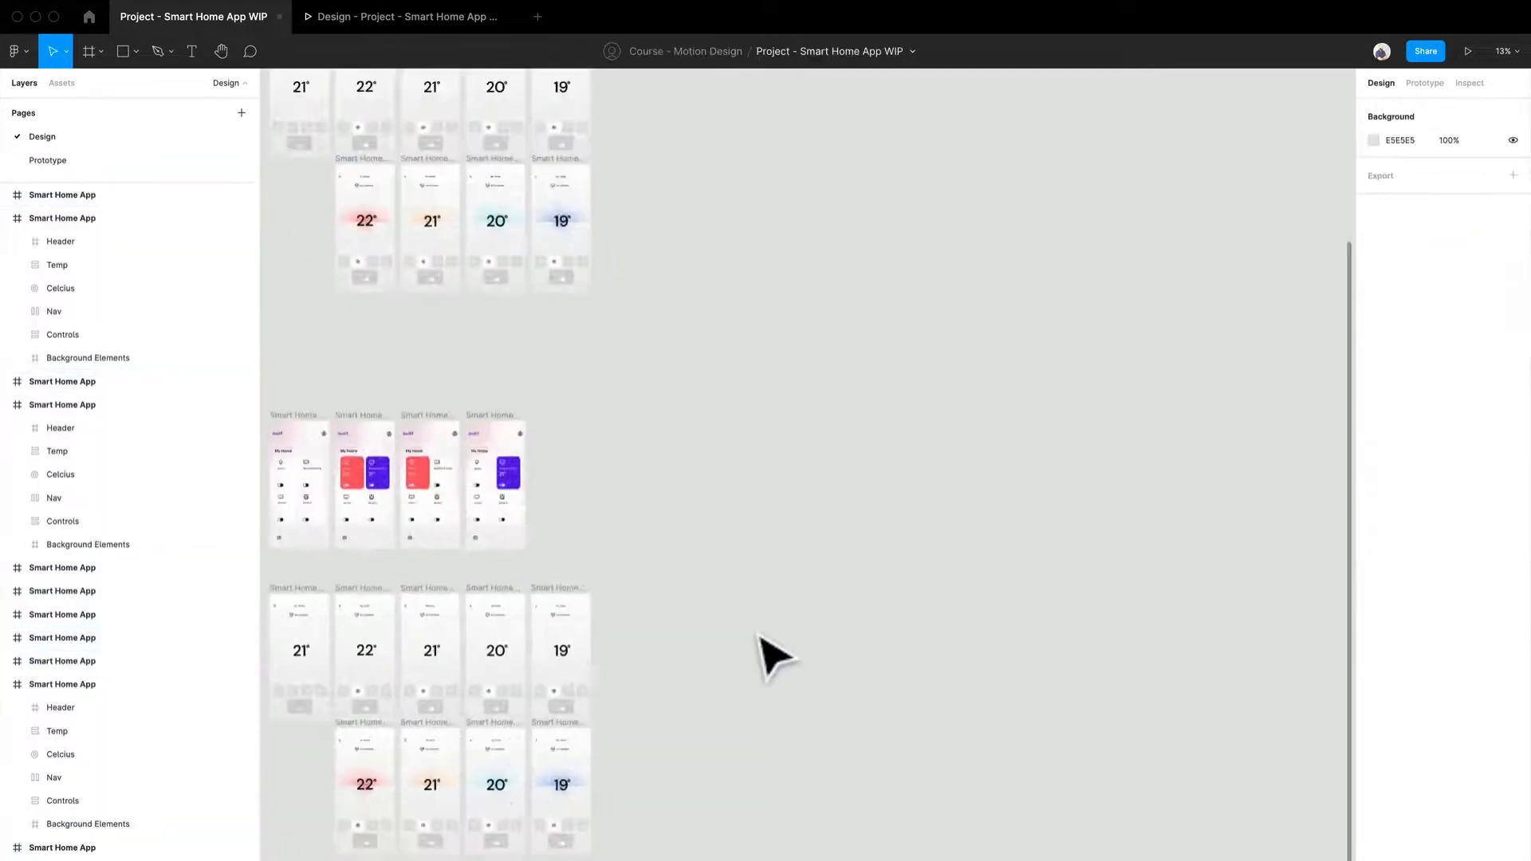
Remove the Temp 1 flow starting point from the duplicated first 21° Air Conditioner screen.
{"action": "left_click", "coordinate": [1427, 84]}
{"action": "scroll", "coordinate": [539, 529], "scroll_direction": "up", "scroll_amount": 3}
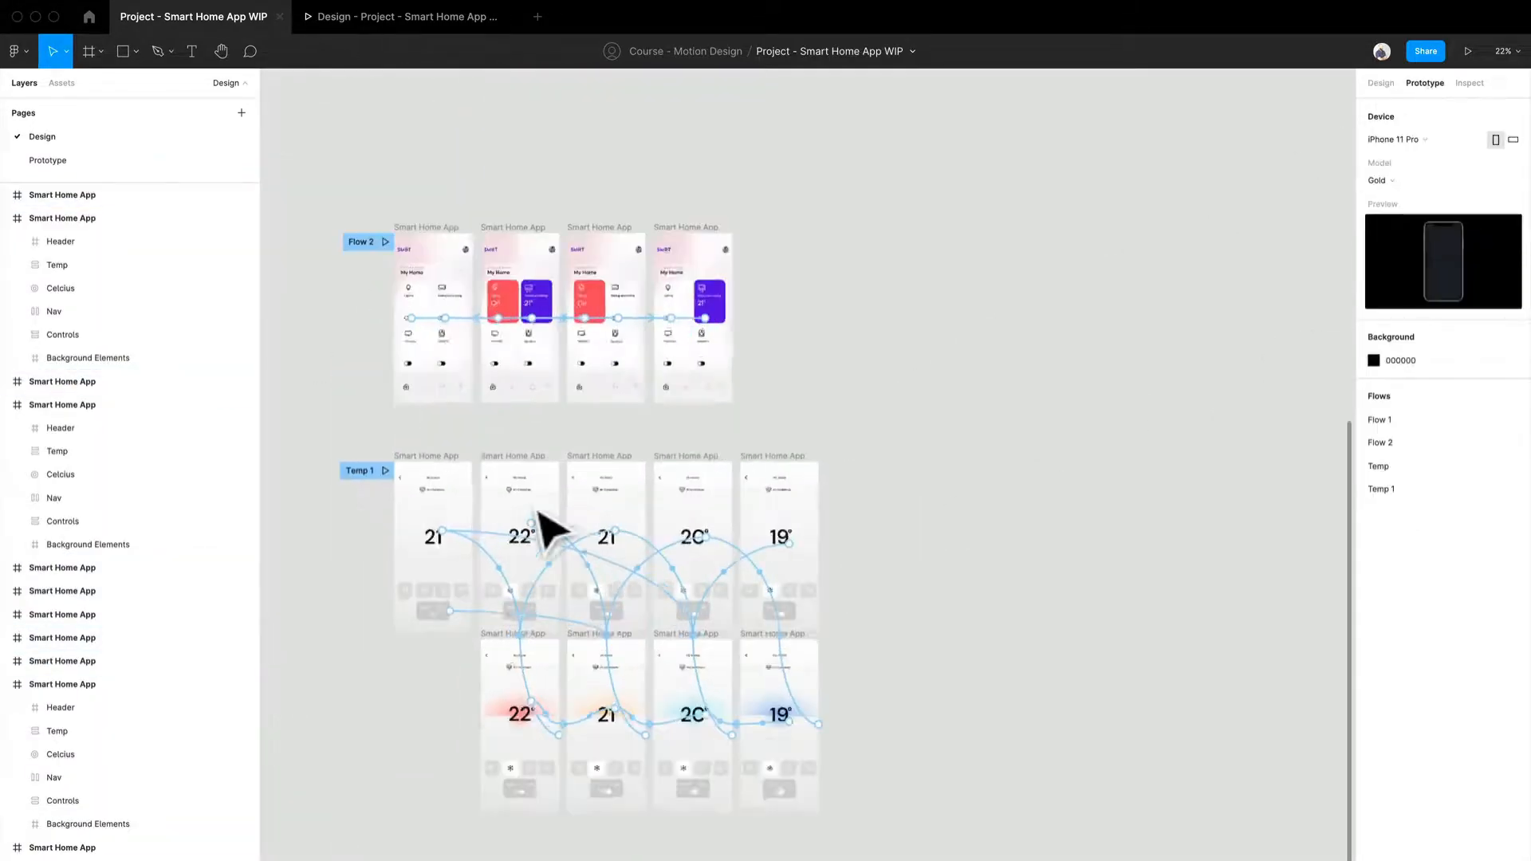
{"action": "left_click", "coordinate": [331, 463]}
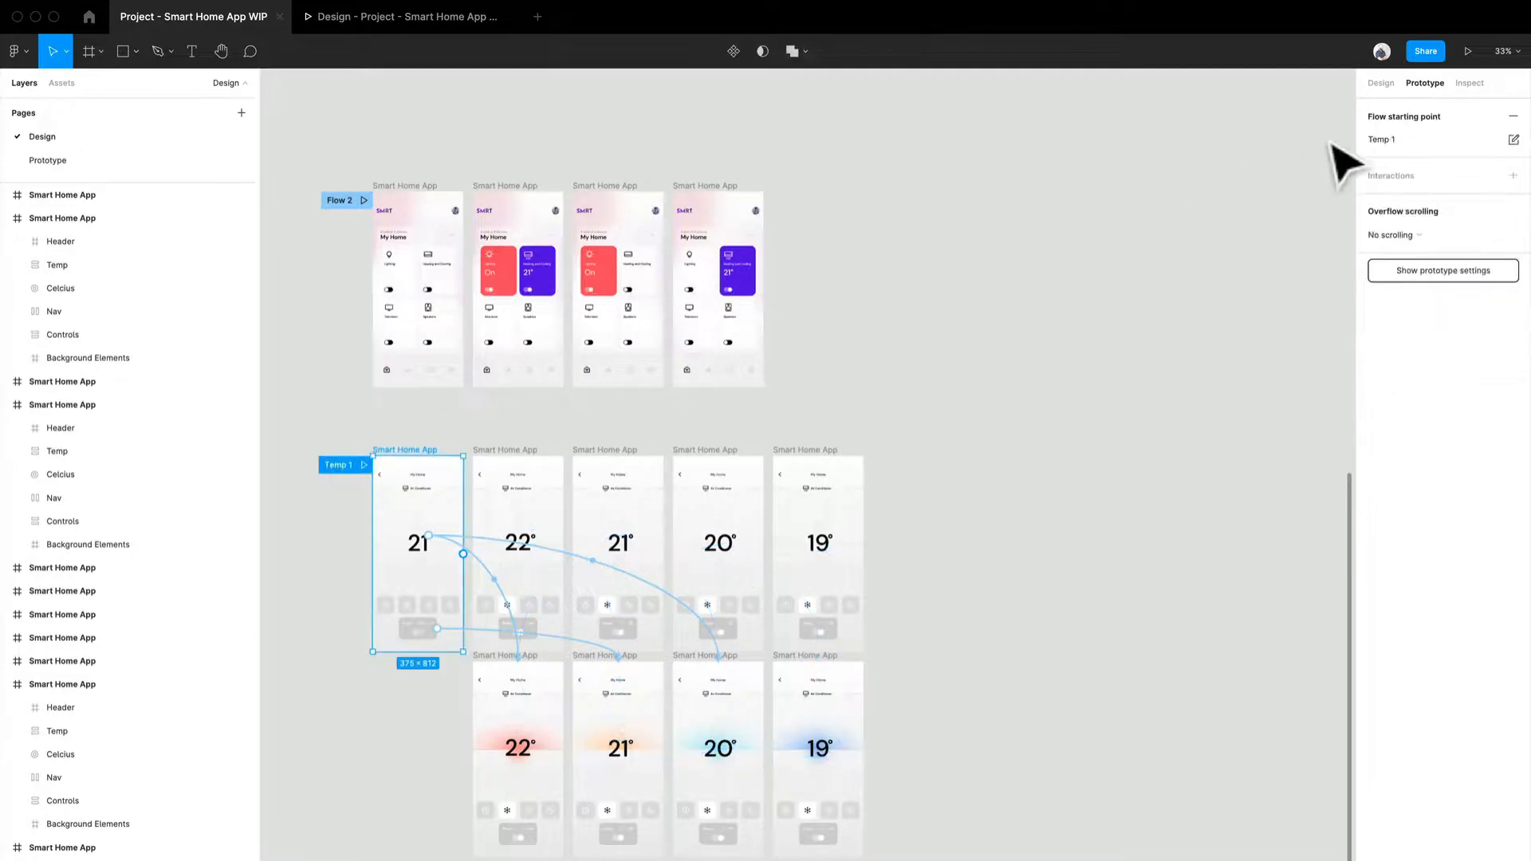
{"action": "left_click", "coordinate": [1511, 117]}
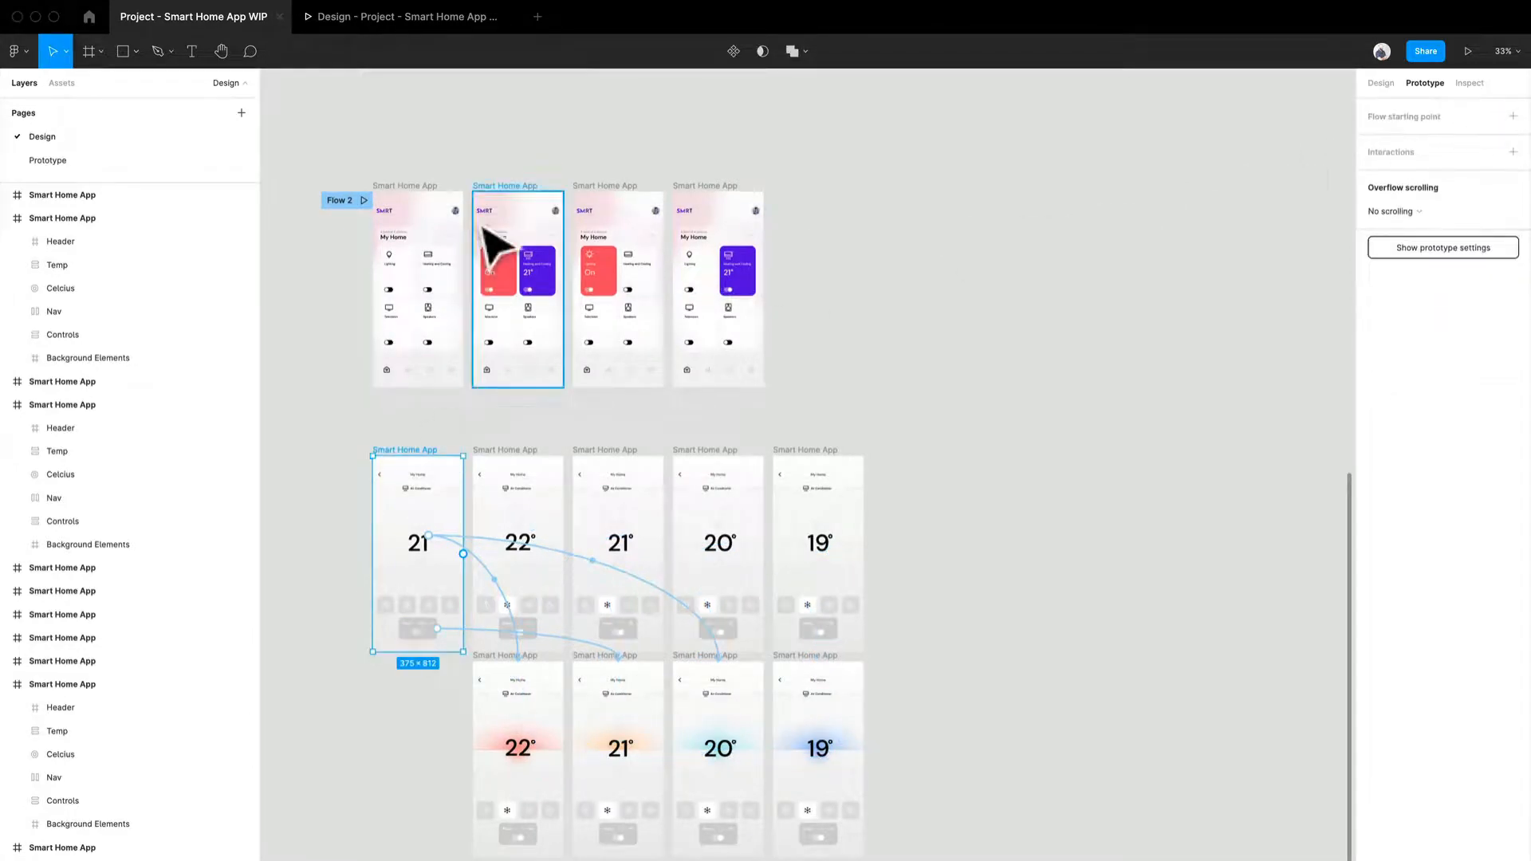
Rename the flow starting point of the duplicated My Home screens as Larger App.
{"action": "left_click", "coordinate": [328, 200]}
{"action": "double_click", "coordinate": [359, 200]}
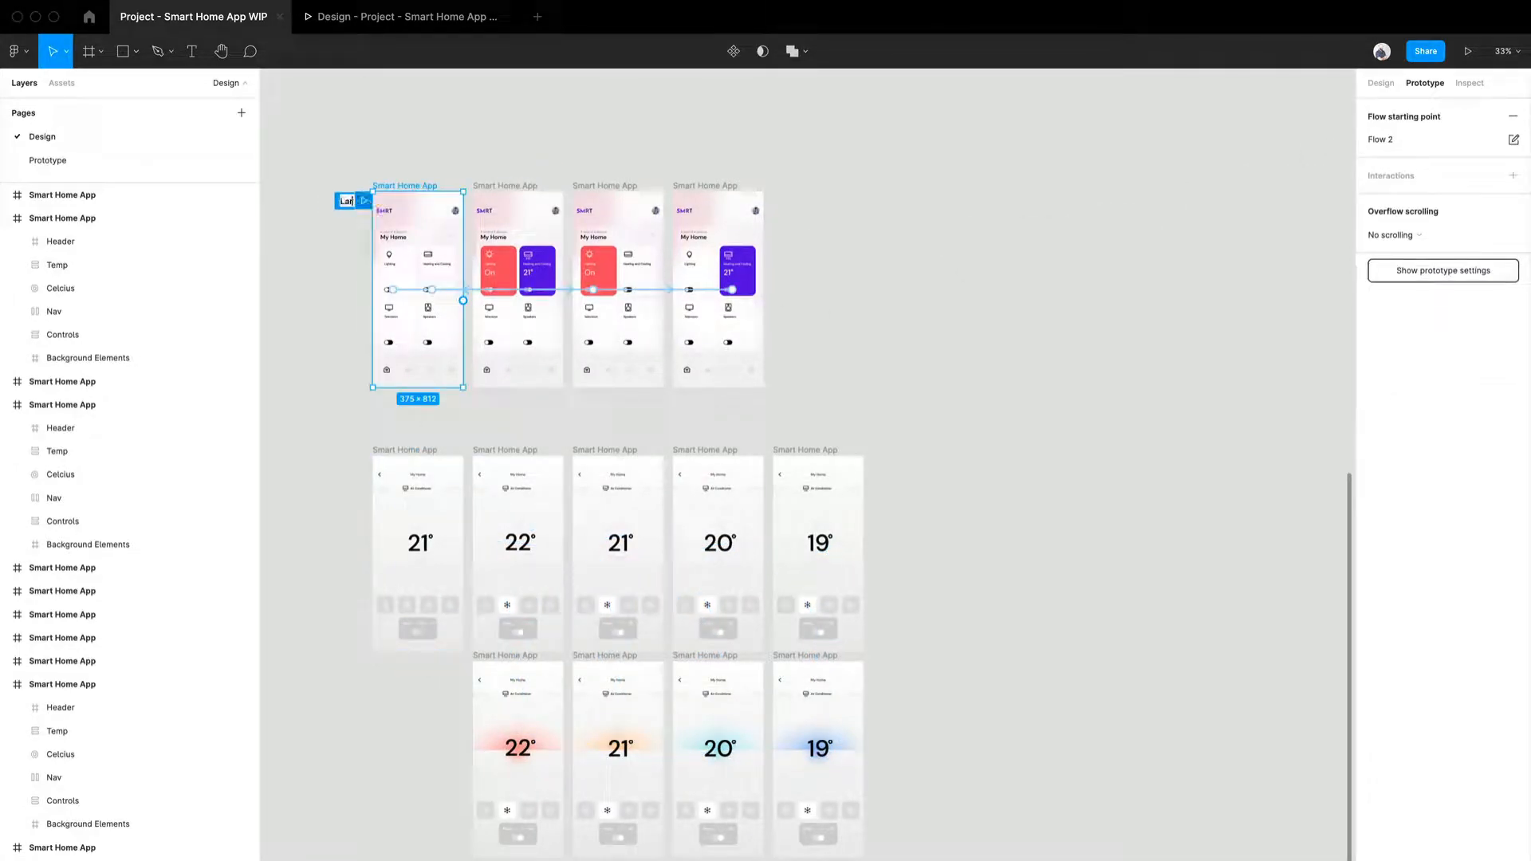
{"action": "type", "text": "Larger App"}
{"action": "left_click", "coordinate": [883, 352]}
{"action": "scroll", "coordinate": [494, 415], "scroll_direction": "up", "scroll_amount": 3}
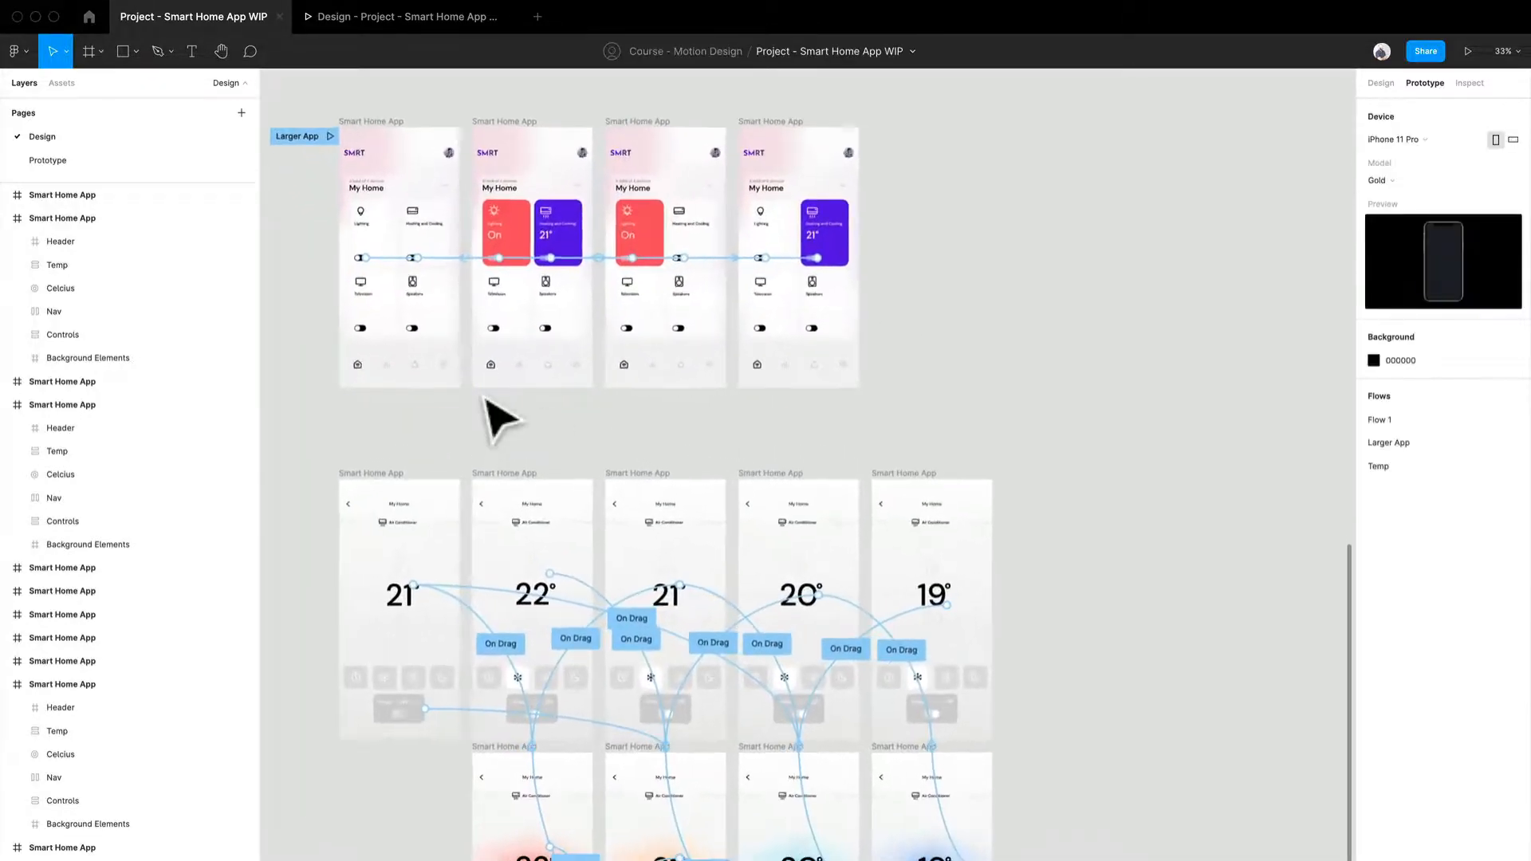
Link the Heating and Cooling card on the first Larger App home screen to the first 21° Air Conditioner screen.
{"action": "left_click", "coordinate": [447, 244]}
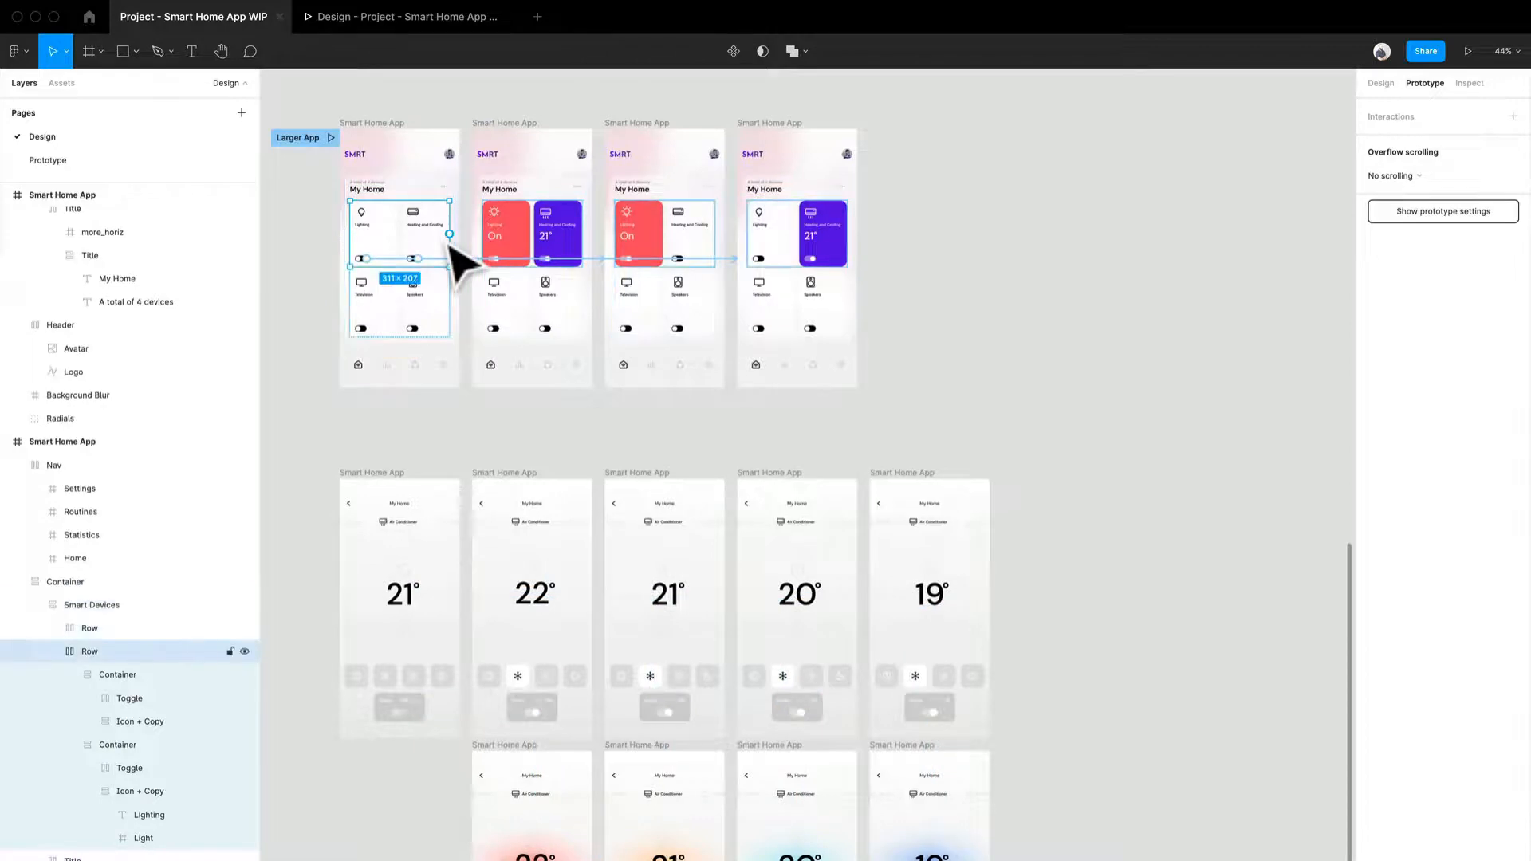
{"action": "double_click", "coordinate": [449, 245]}
{"action": "scroll", "coordinate": [454, 251], "scroll_direction": "up", "scroll_amount": 2}
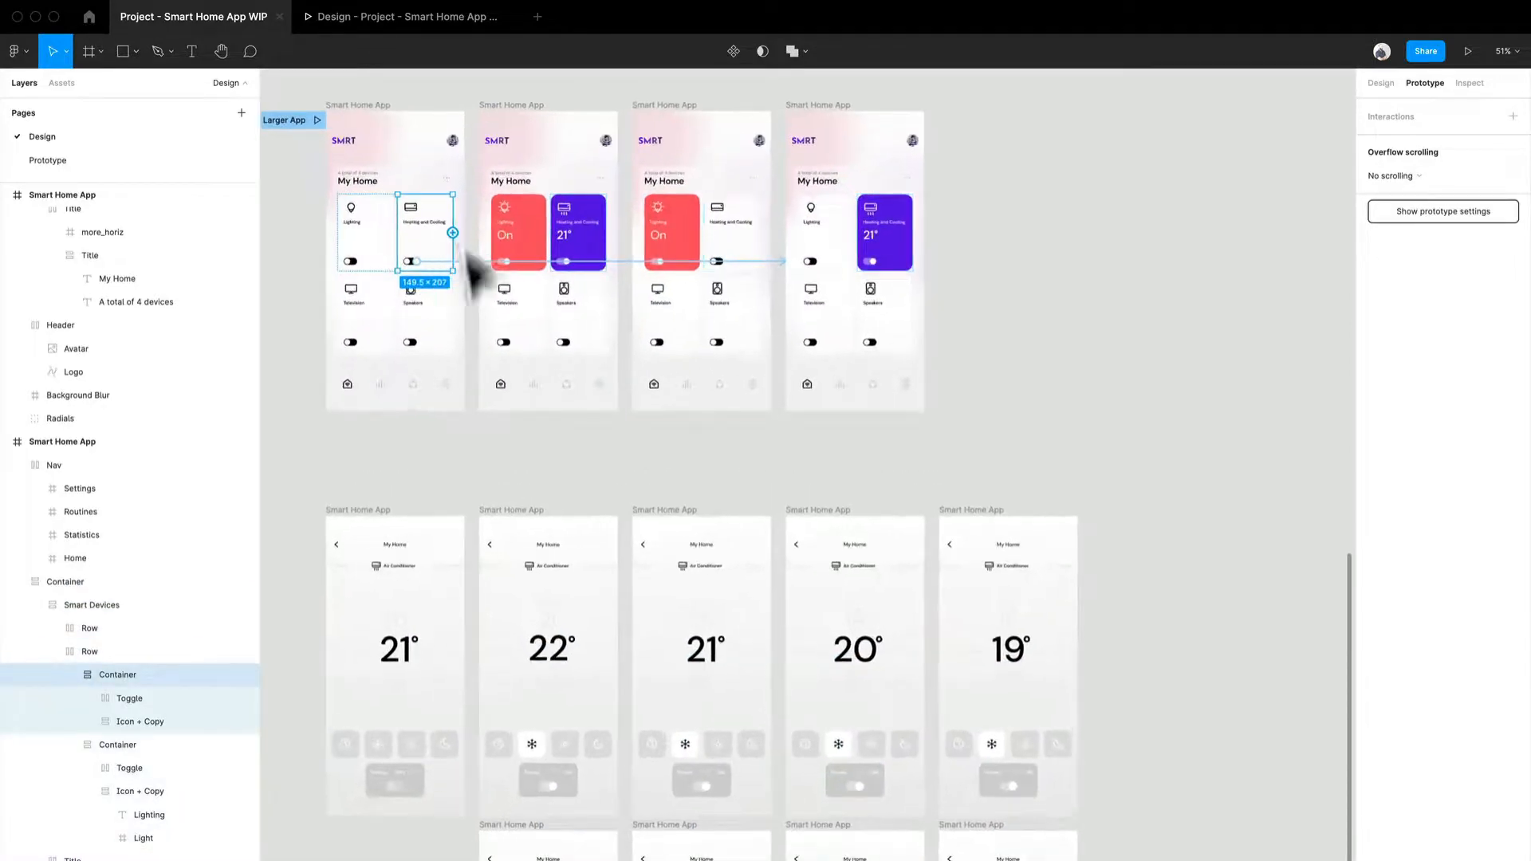
{"action": "left_click_drag", "start_coordinate": [452, 232], "coordinate": [486, 534]}
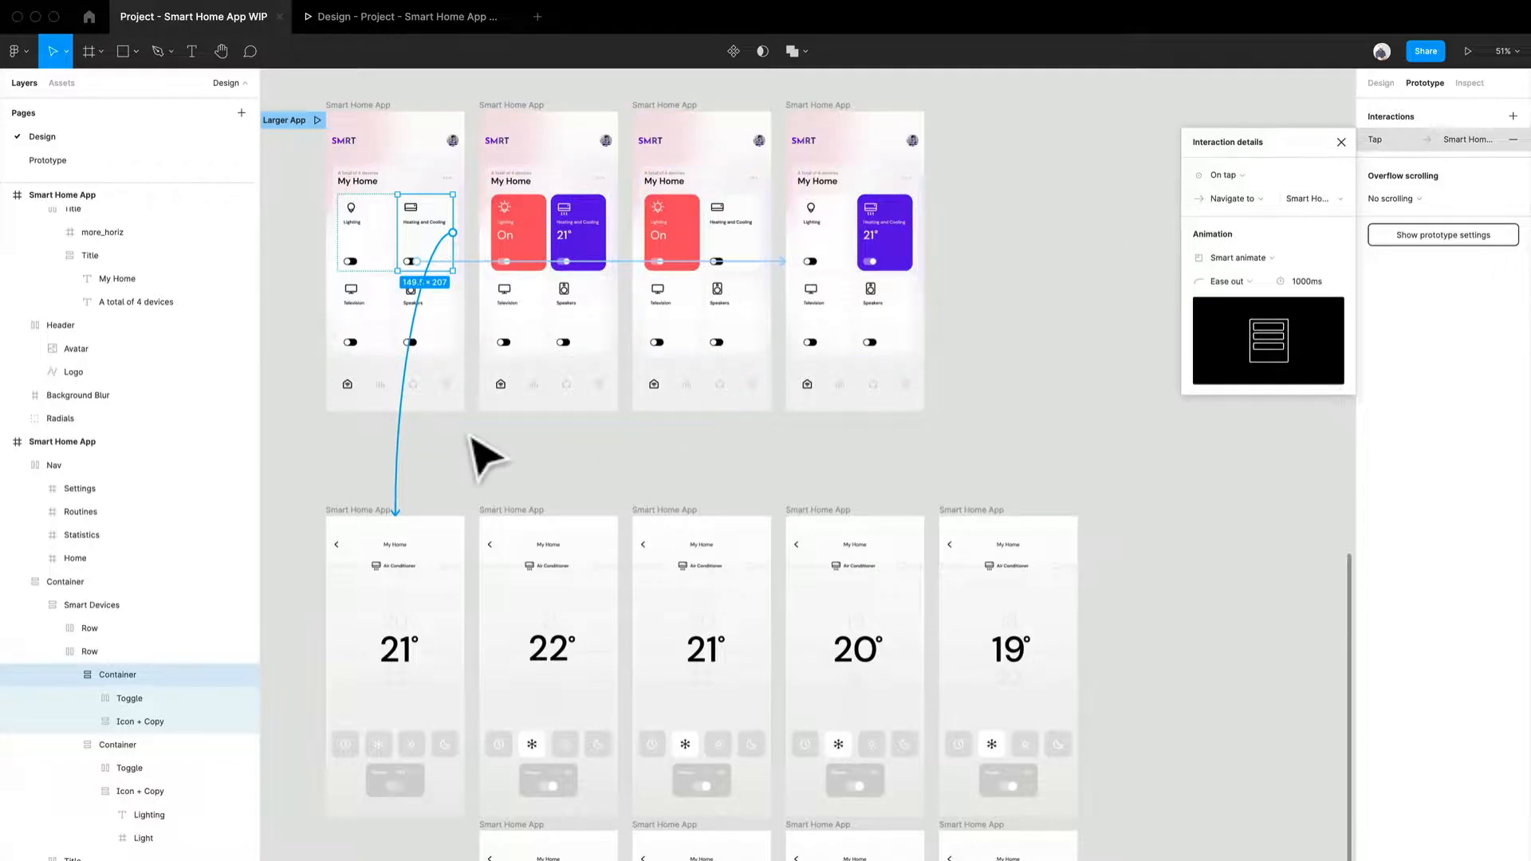
Set the Heating and Cooling card link's animation to Move in with a duration of 300 ms.
{"action": "scroll", "coordinate": [399, 515], "scroll_direction": "up", "scroll_amount": 4}
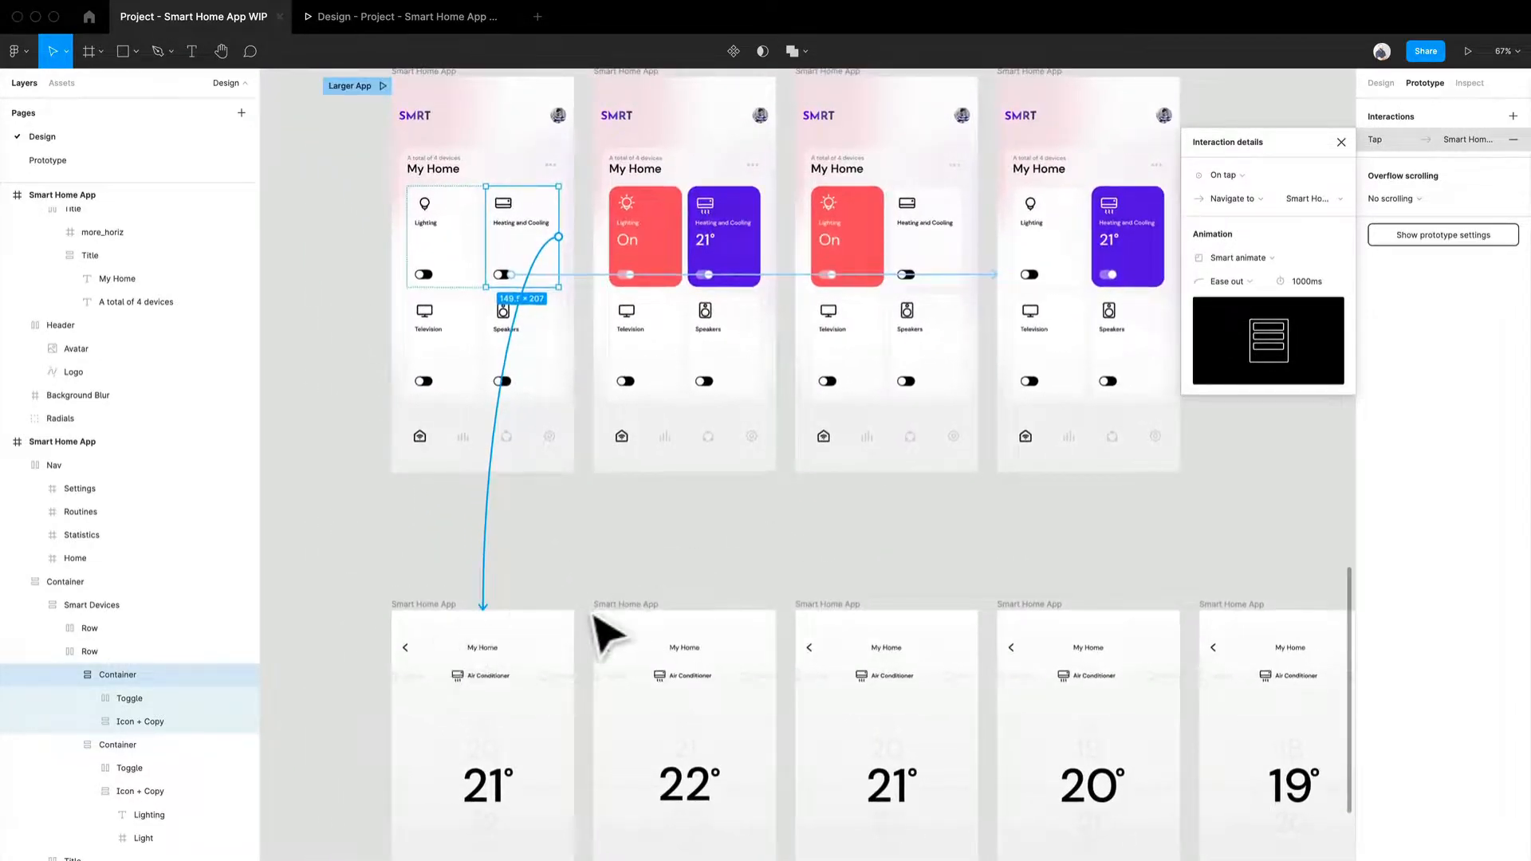
{"action": "left_click", "coordinate": [1312, 279]}
{"action": "type", "text": "3"}
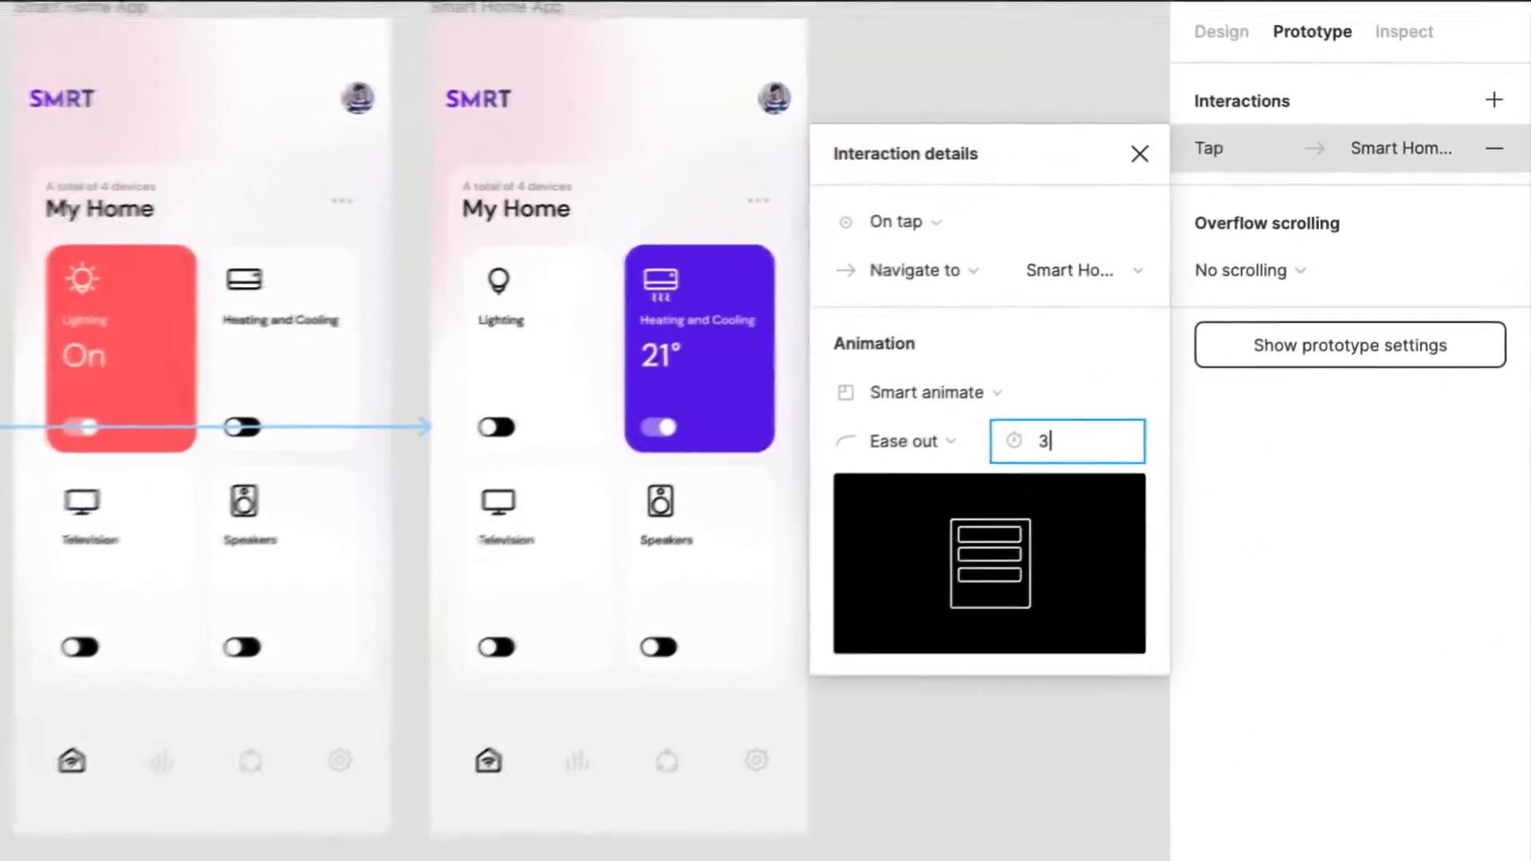
{"action": "type", "text": "00"}
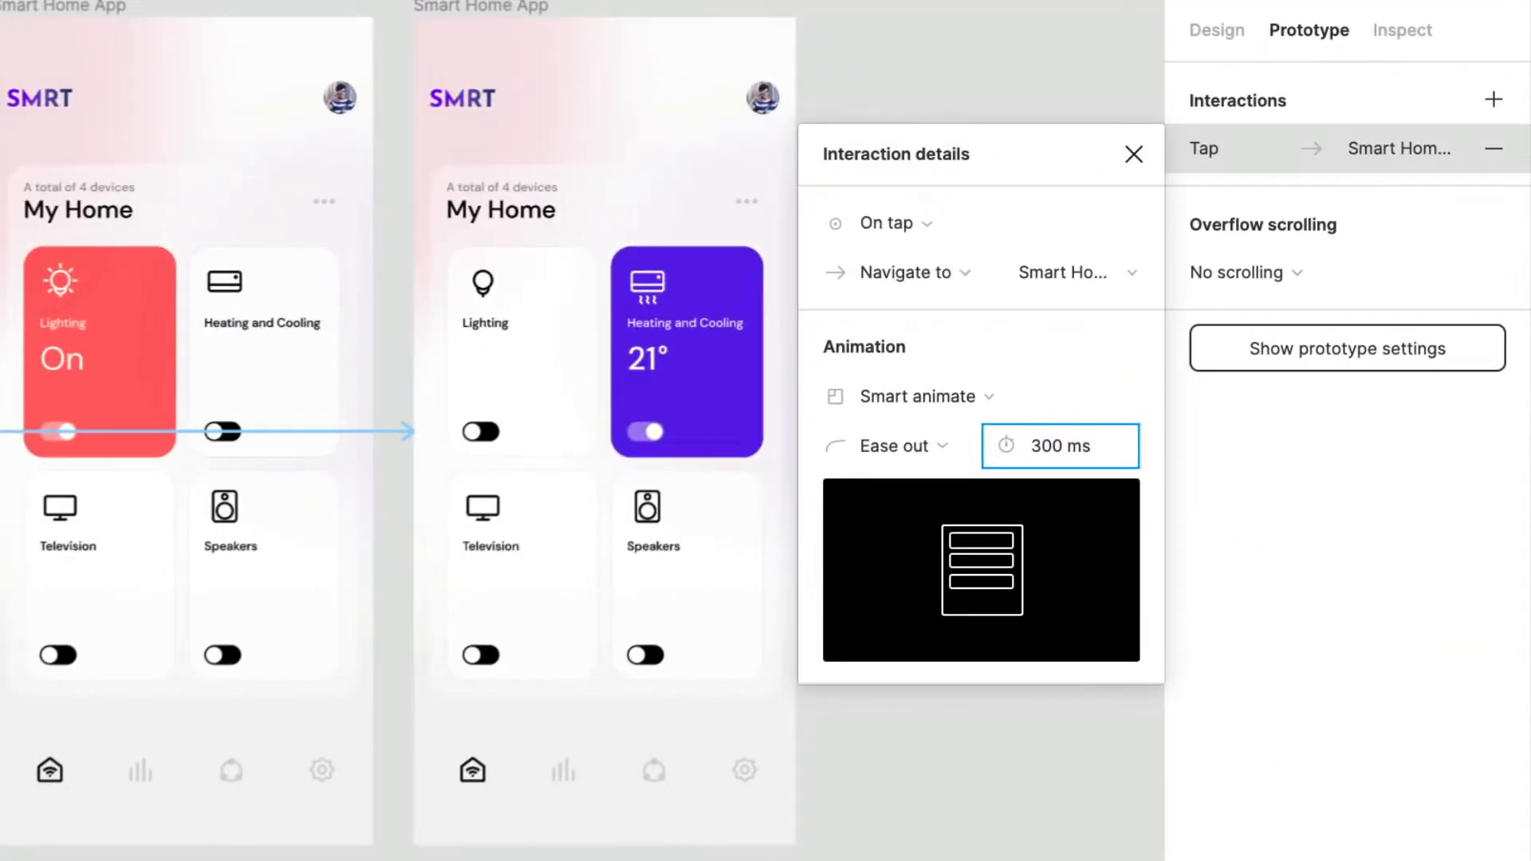
{"action": "key", "text": "Return"}
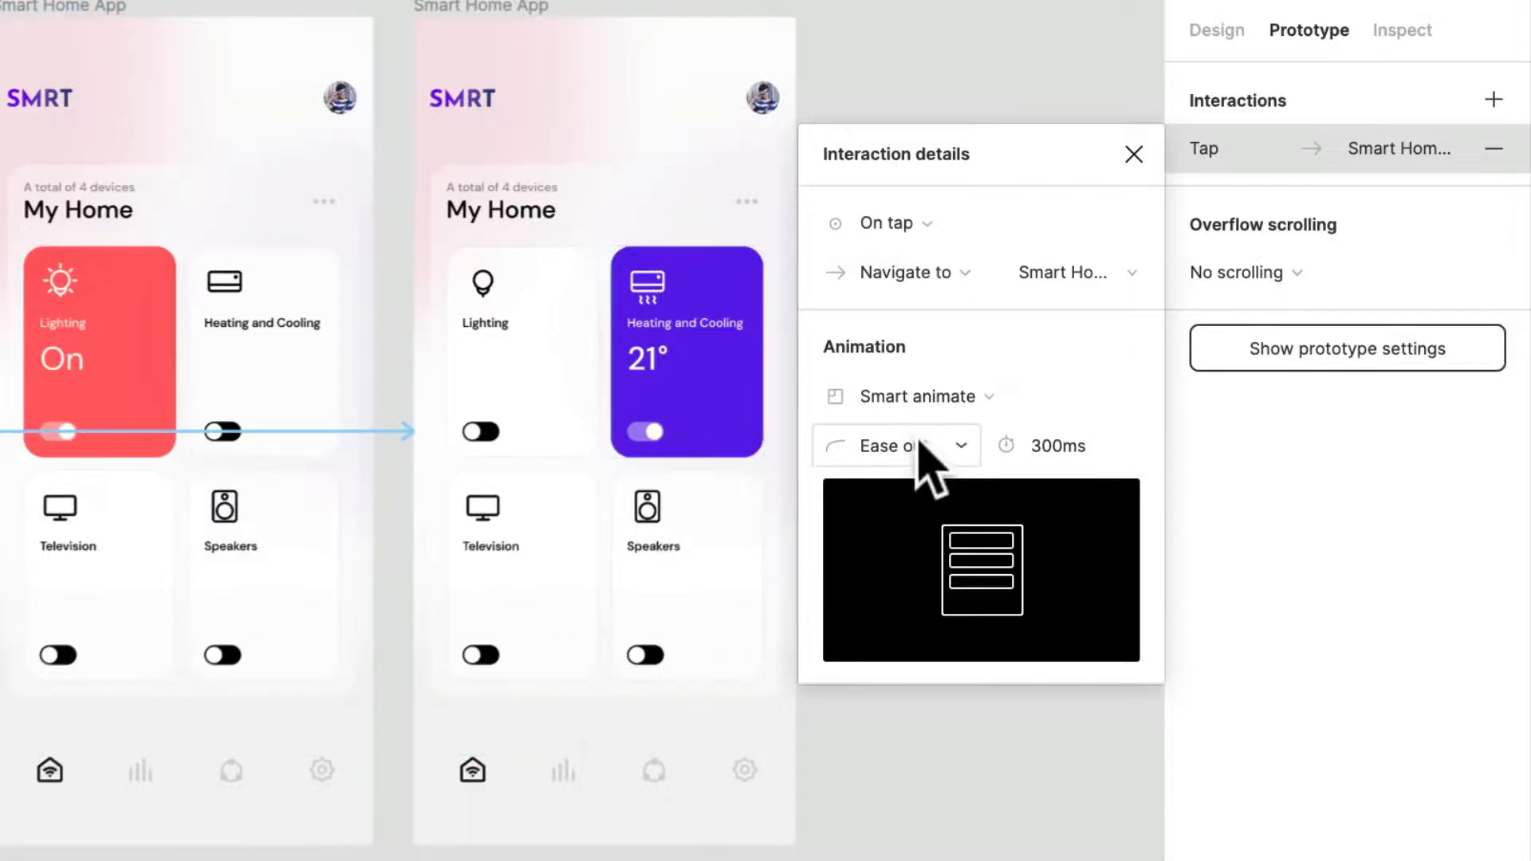
{"action": "left_click", "coordinate": [929, 399]}
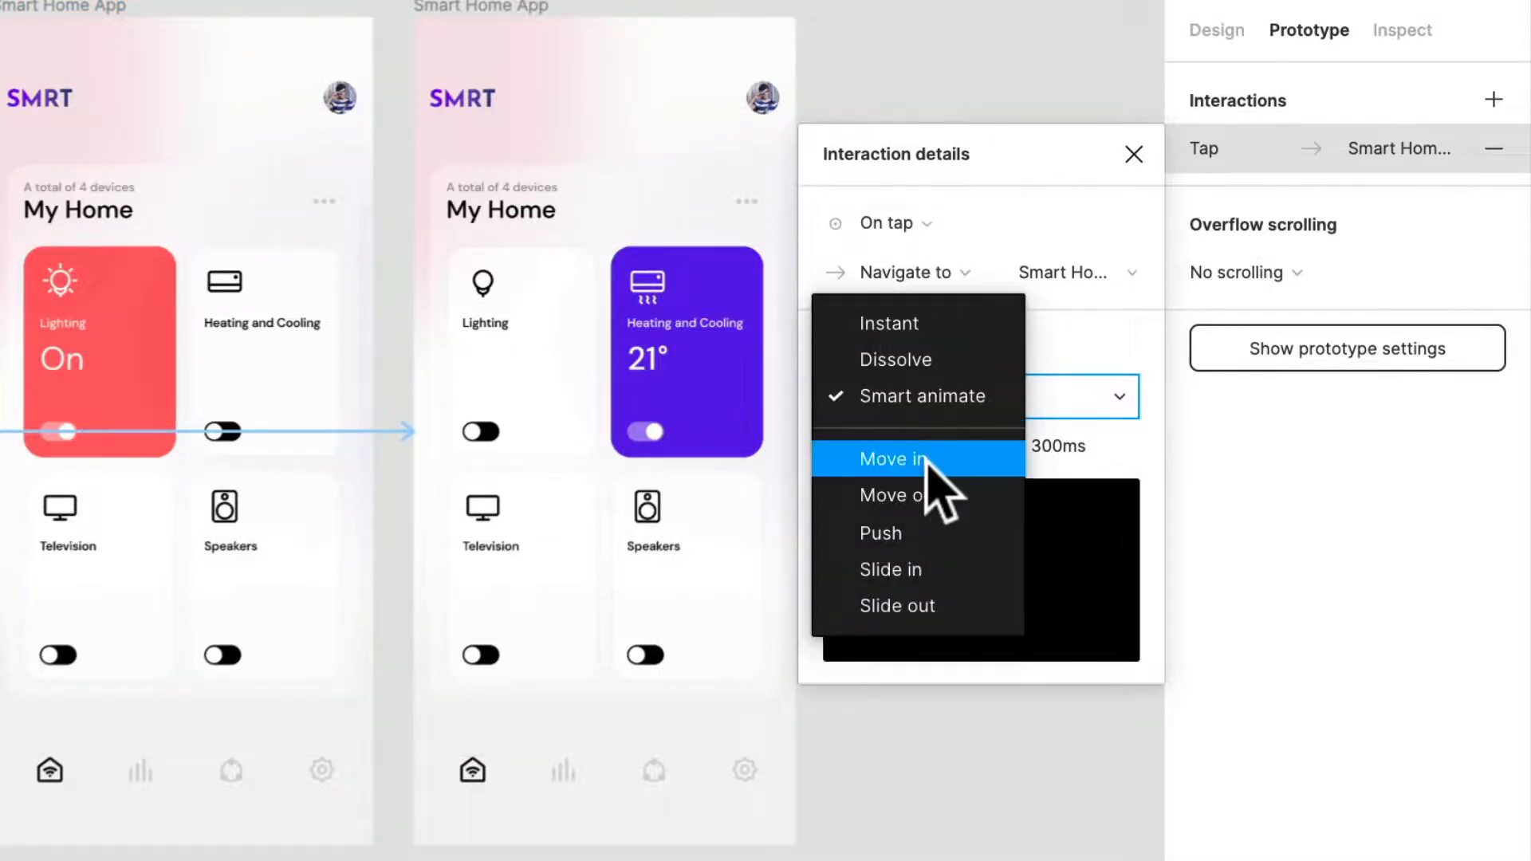
{"action": "left_click", "coordinate": [926, 461]}
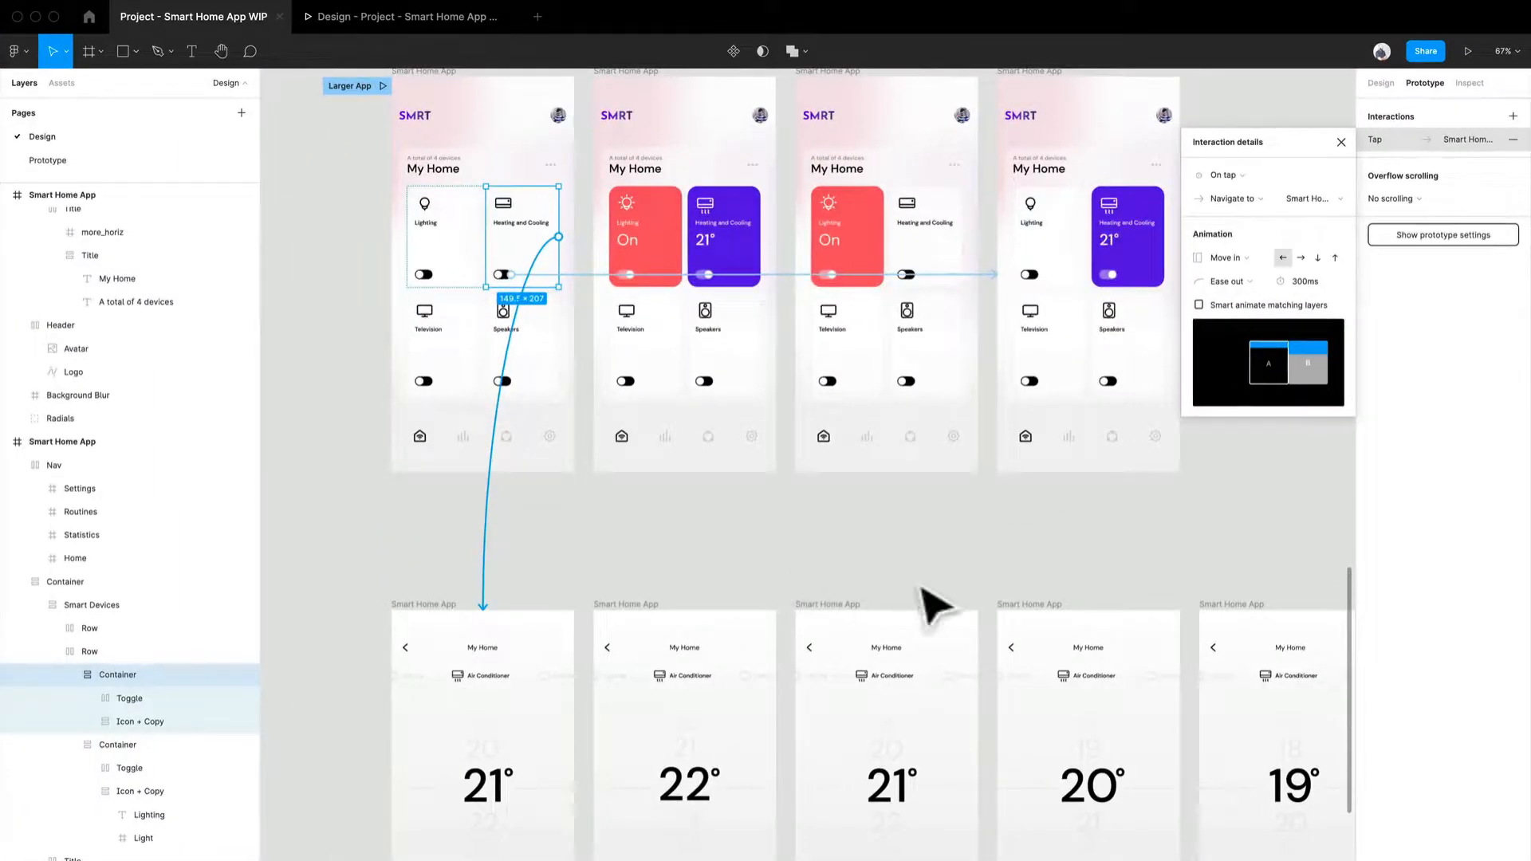
Link the Heating and Cooling card on the third home screen, where only Lighting is on, to the first 21° Air Conditioner screen.
{"action": "left_click_drag", "start_coordinate": [798, 596], "coordinate": [699, 634]}
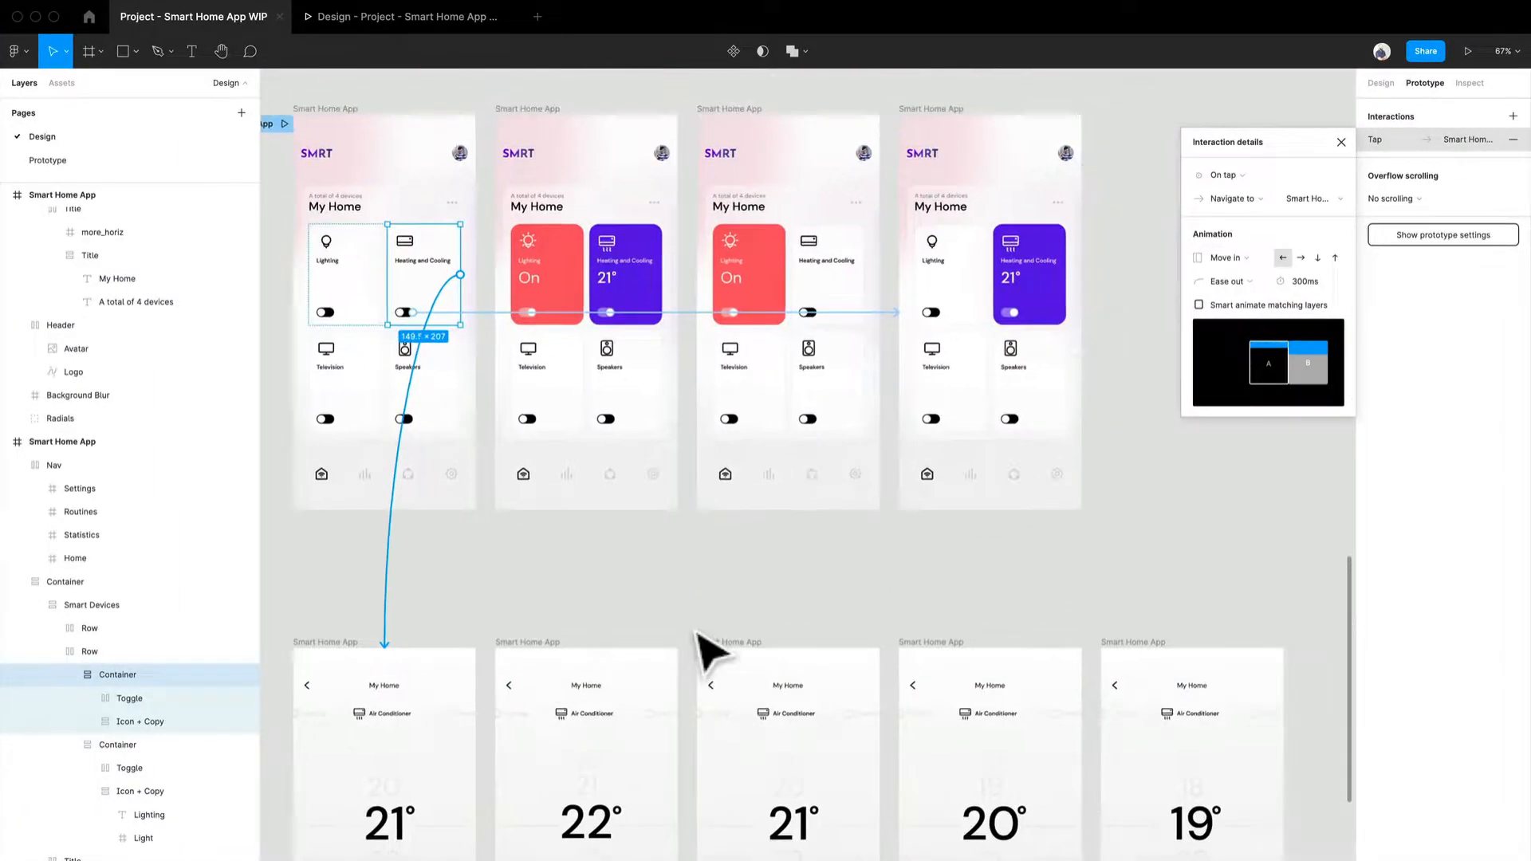
{"action": "scroll", "coordinate": [694, 642], "scroll_direction": "down", "scroll_amount": 2}
{"action": "scroll", "coordinate": [769, 606], "scroll_direction": "left", "scroll_amount": 5}
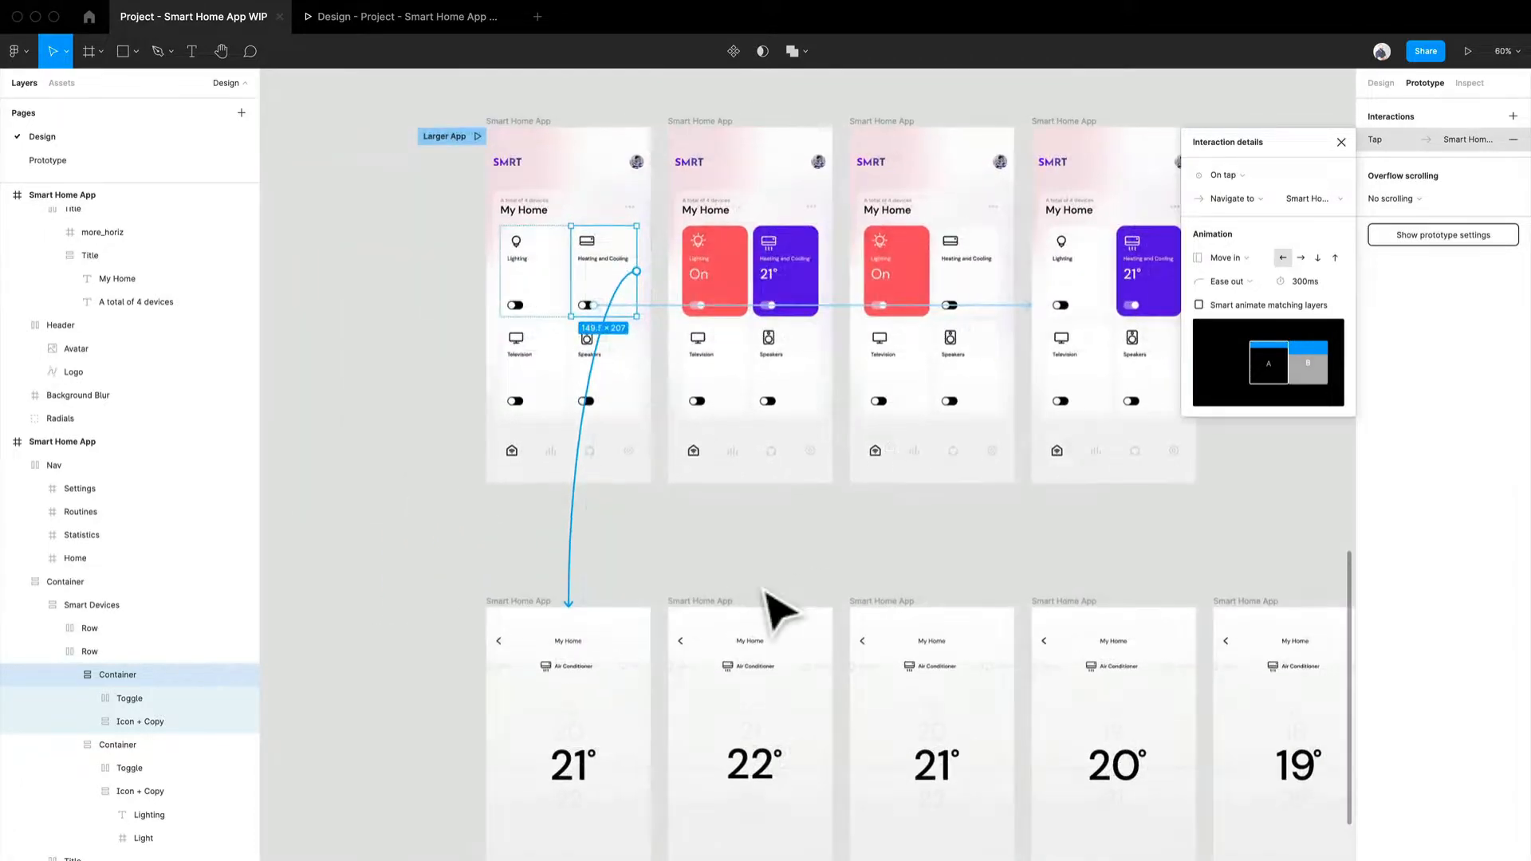
{"action": "left_click_drag", "start_coordinate": [771, 602], "coordinate": [758, 581]}
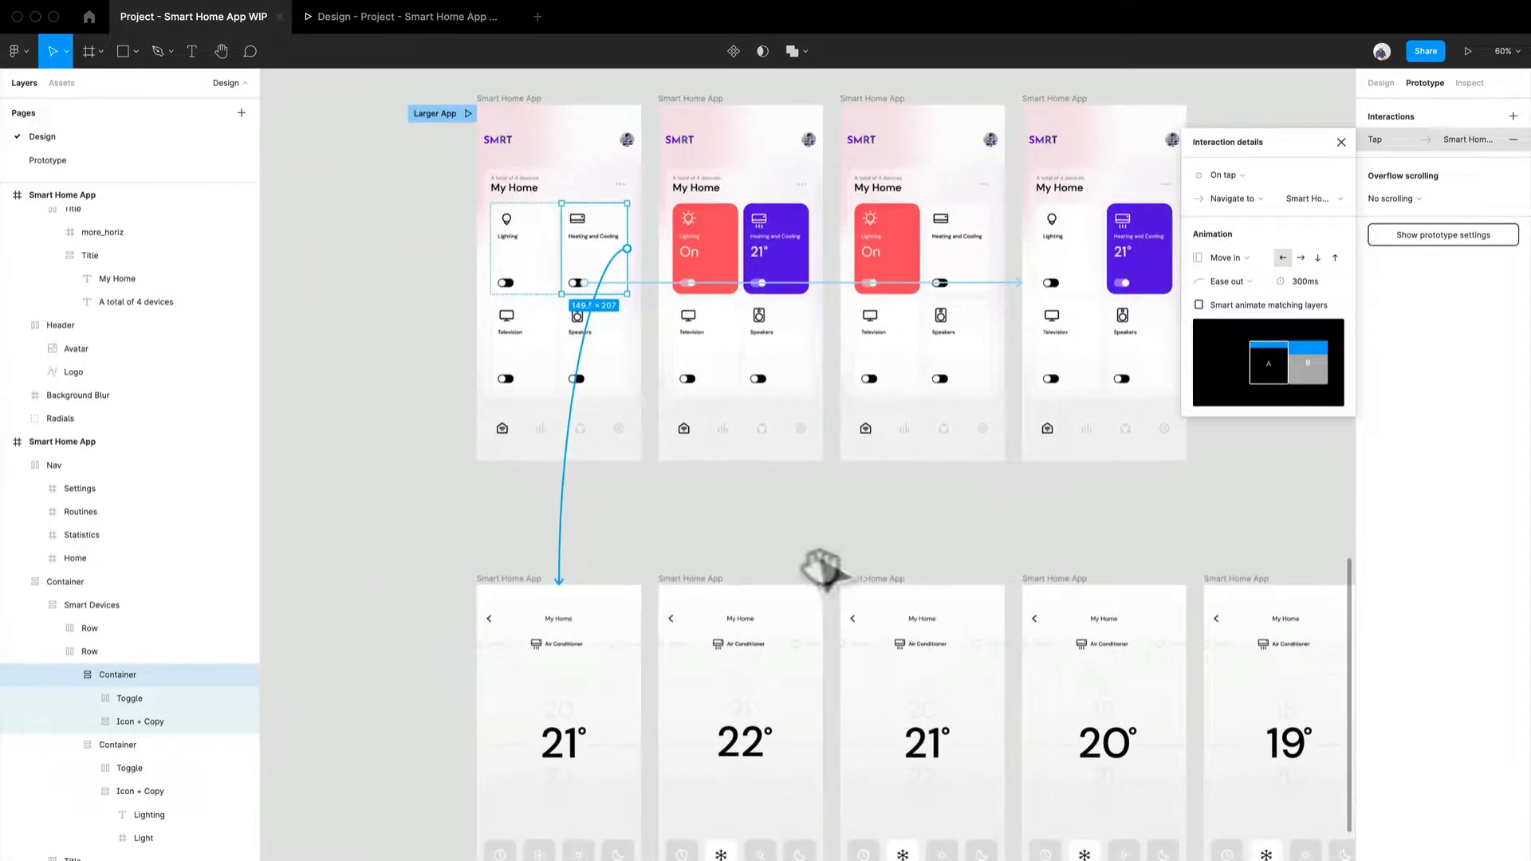
{"action": "scroll", "coordinate": [820, 570], "scroll_direction": "right", "scroll_amount": 5}
{"action": "left_click", "coordinate": [885, 258]}
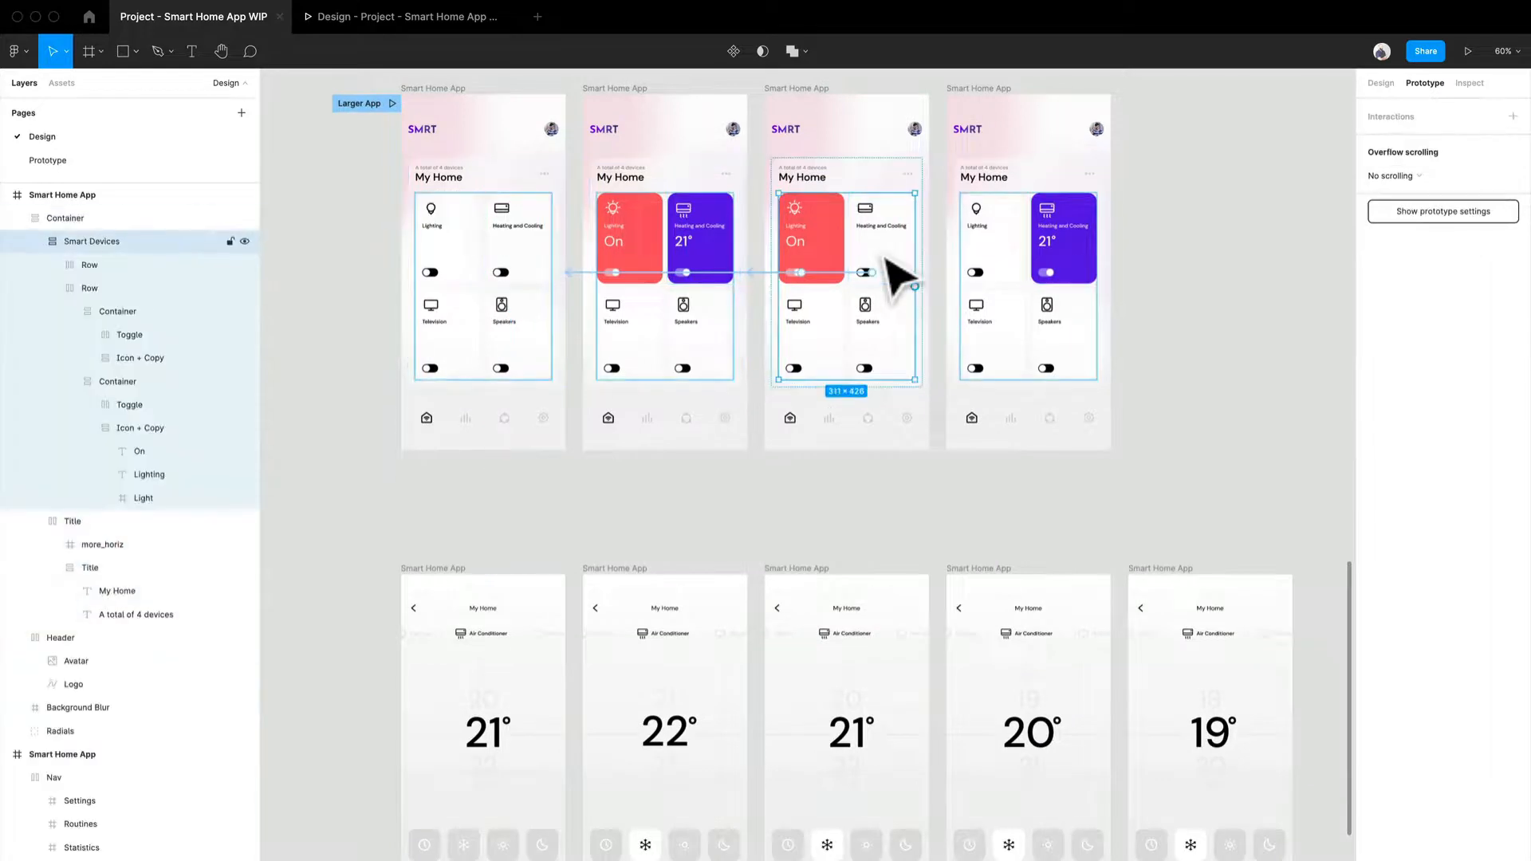
{"action": "left_click", "coordinate": [889, 260]}
{"action": "left_click", "coordinate": [889, 260]}
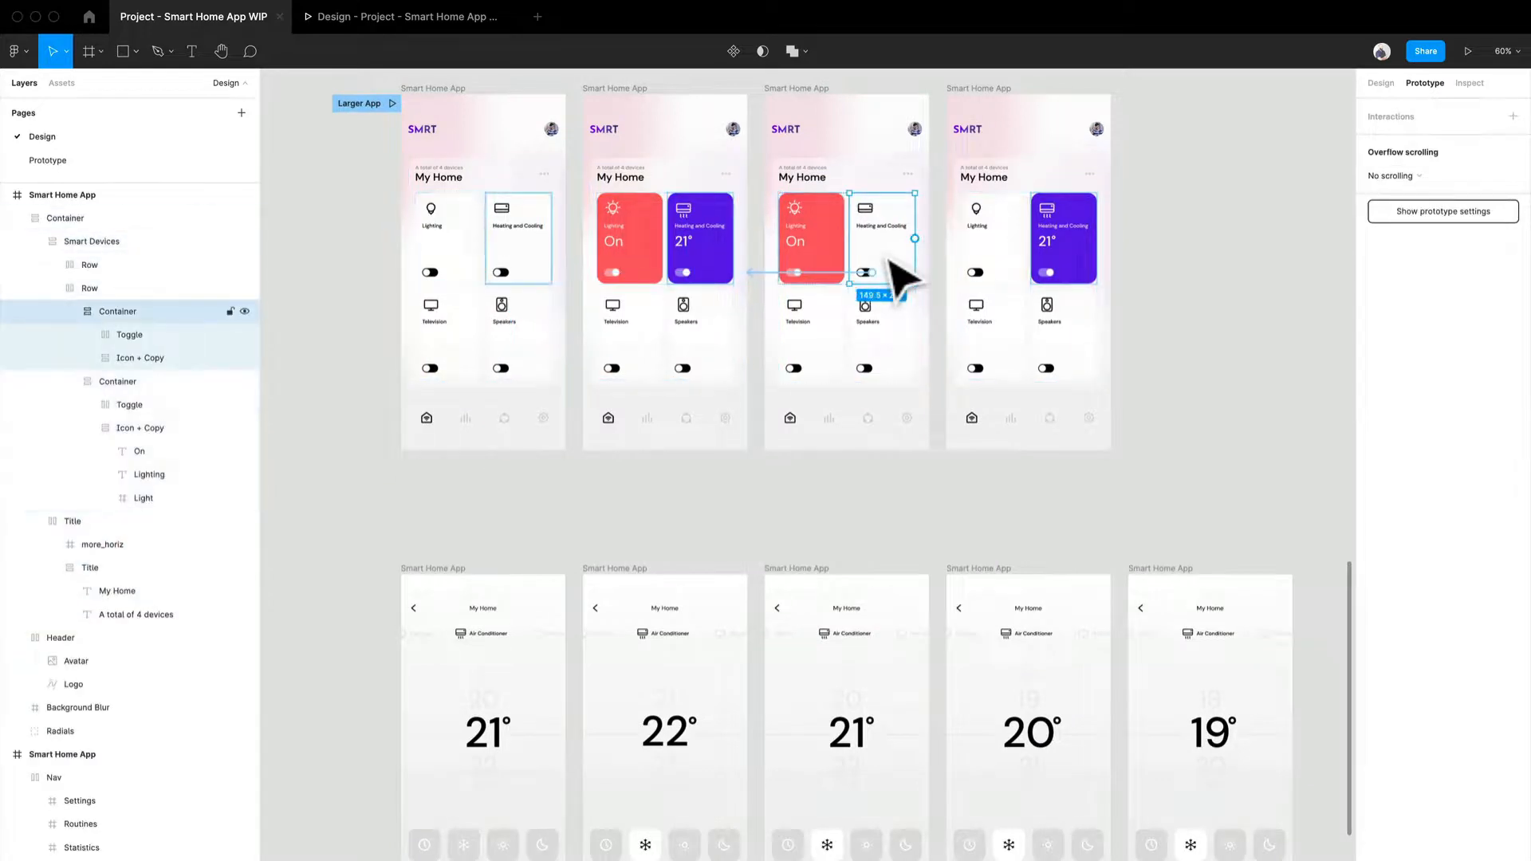
{"action": "left_click_drag", "start_coordinate": [915, 239], "coordinate": [437, 595]}
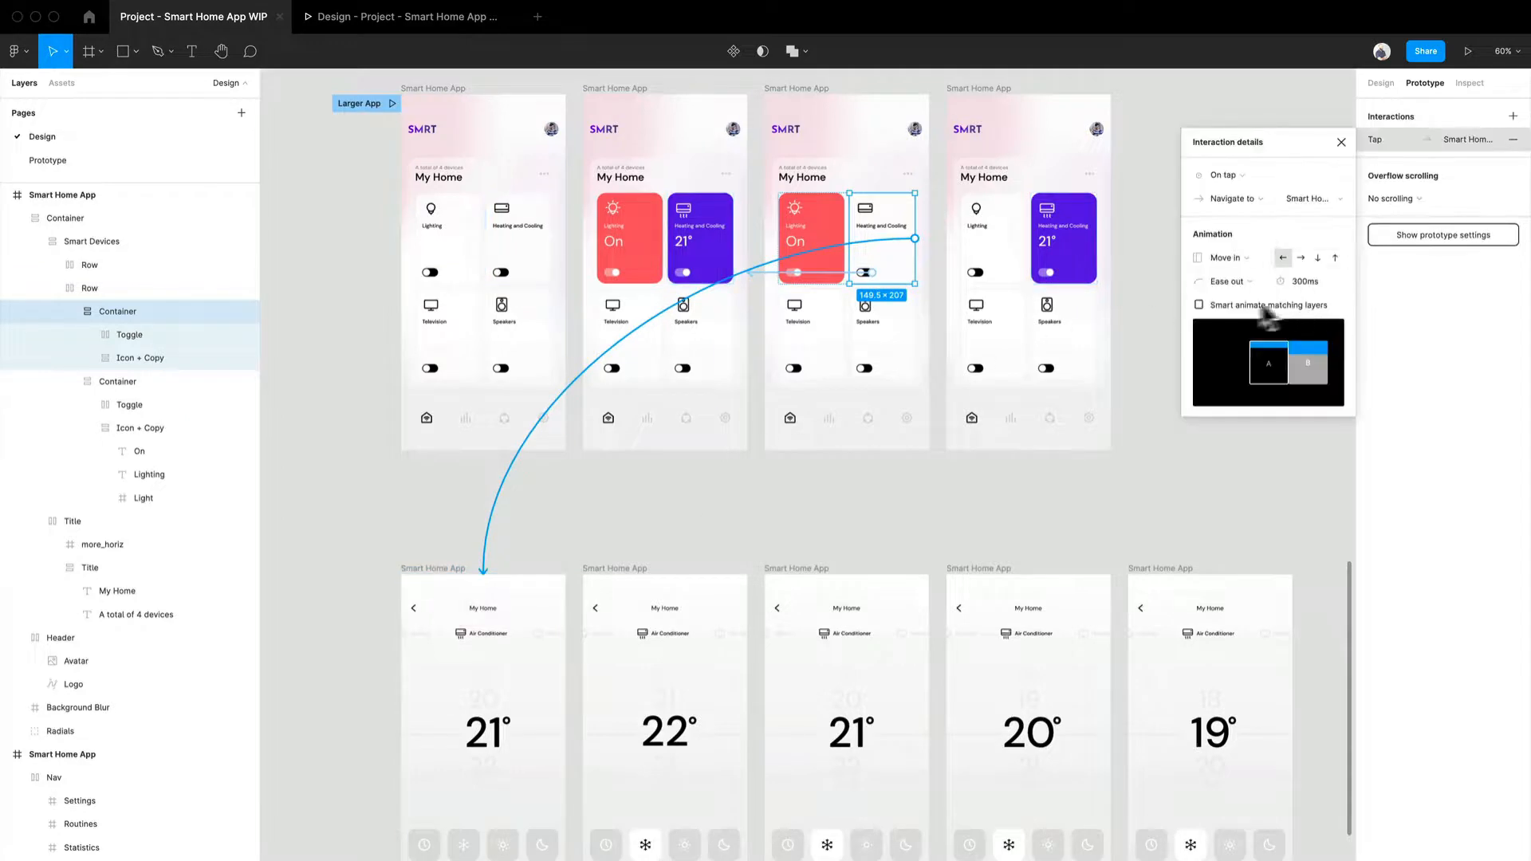
Link the Heating and Cooling card on the fourth home screen, where only that card is on, to the second 21° Air Conditioner screen.
{"action": "left_click", "coordinate": [898, 479]}
{"action": "left_click", "coordinate": [1078, 245]}
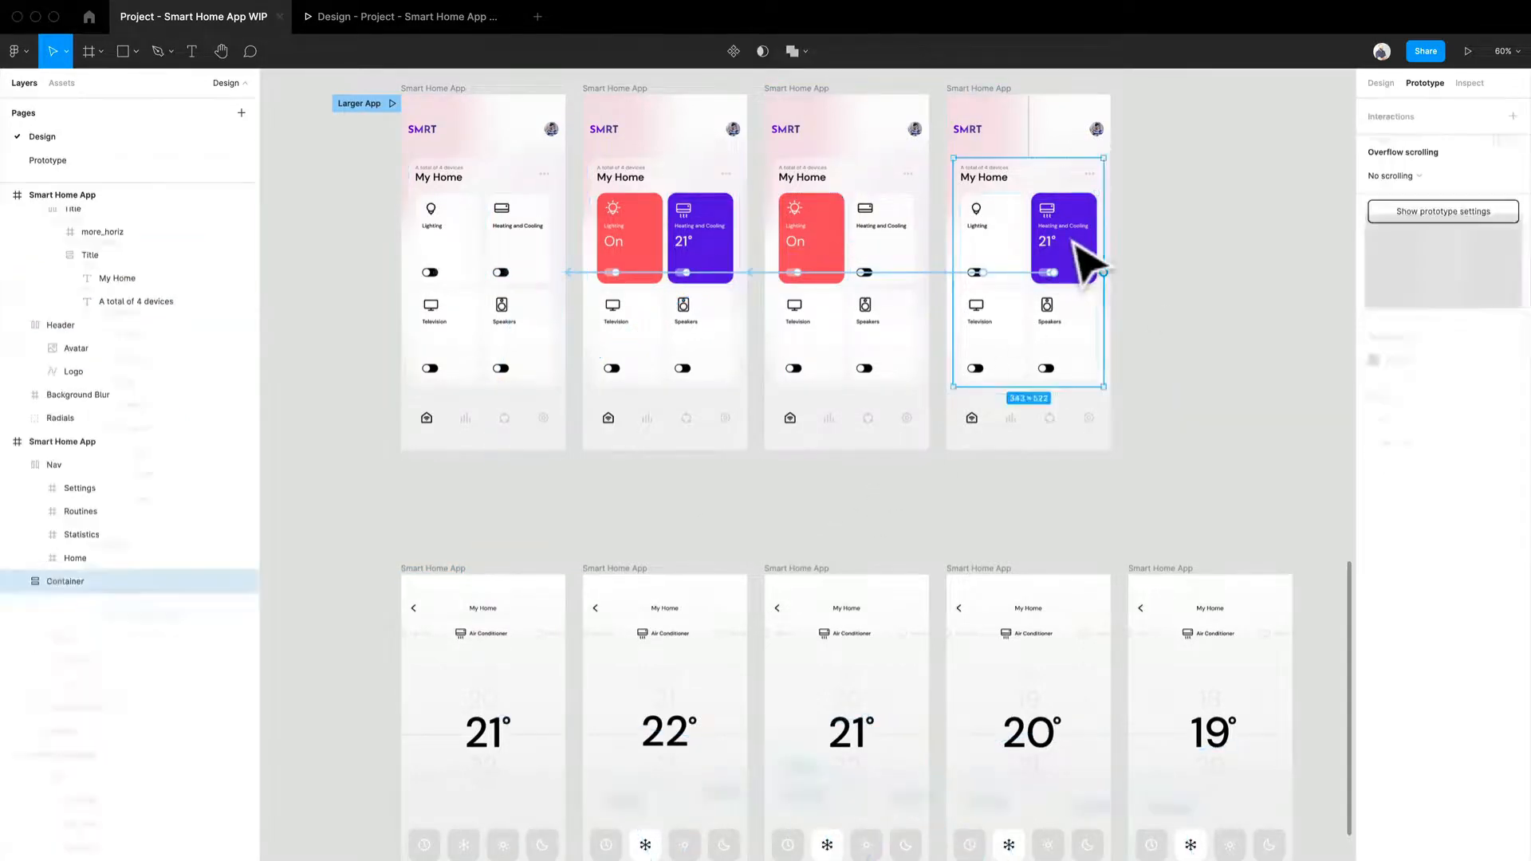
{"action": "double_click", "coordinate": [1083, 257]}
{"action": "double_click", "coordinate": [1083, 257]}
{"action": "double_click", "coordinate": [1086, 260]}
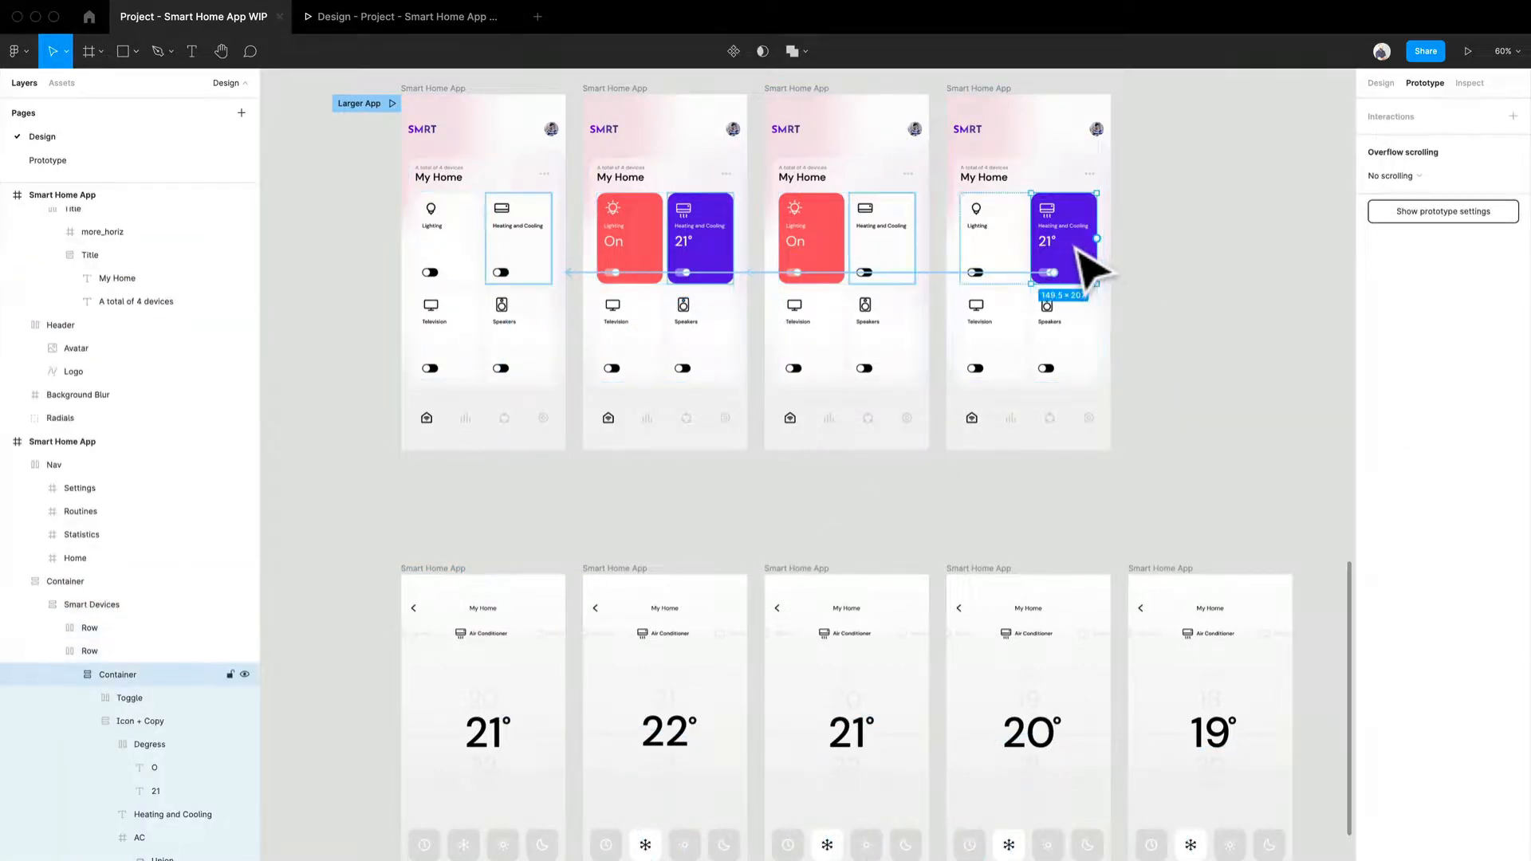
{"action": "left_click_drag", "start_coordinate": [1092, 245], "coordinate": [829, 607]}
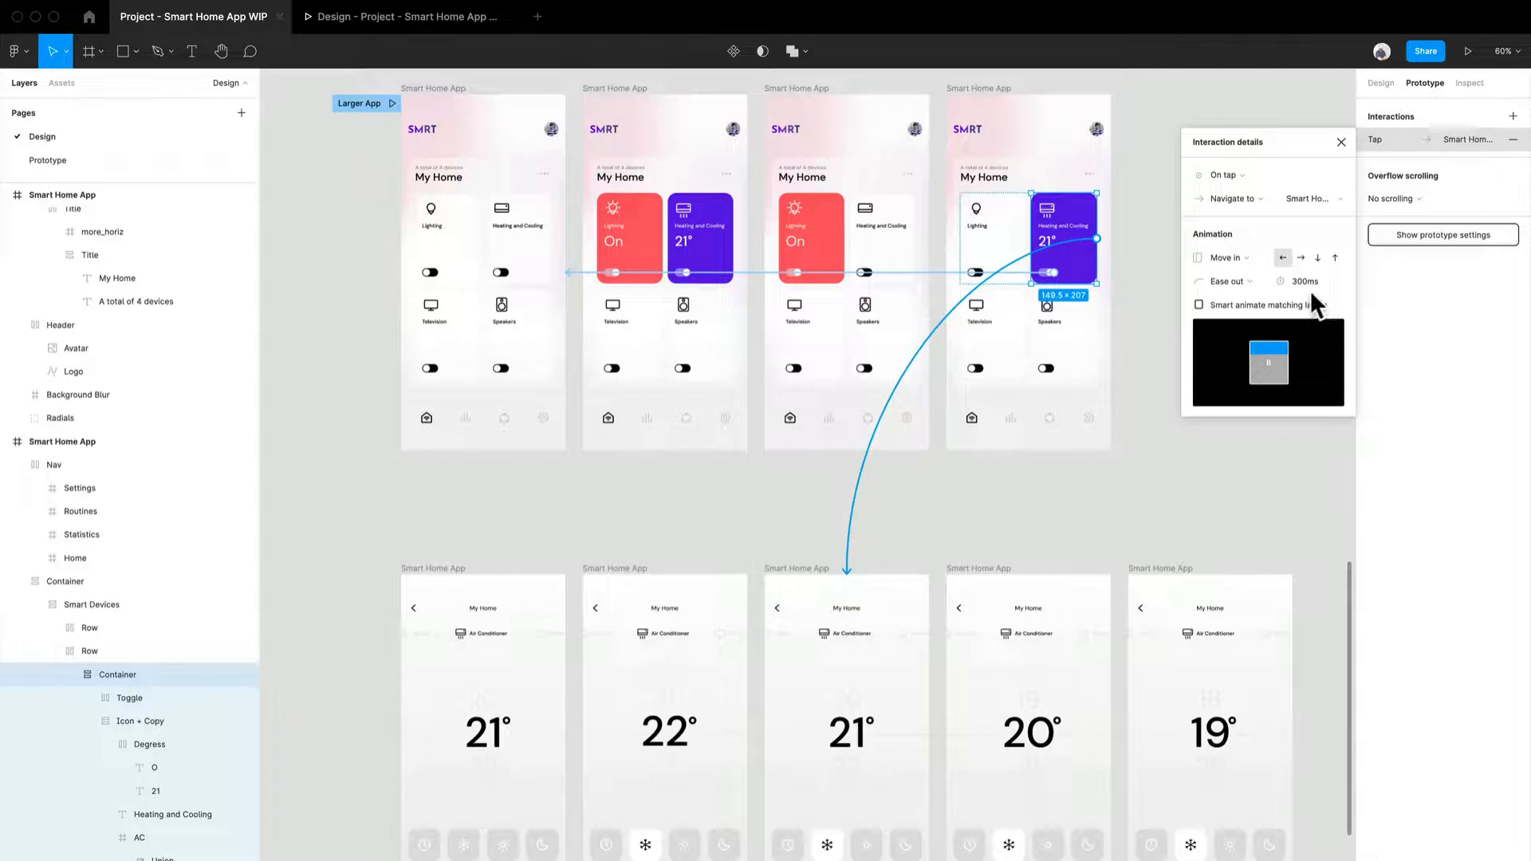
{"action": "left_click", "coordinate": [1021, 511]}
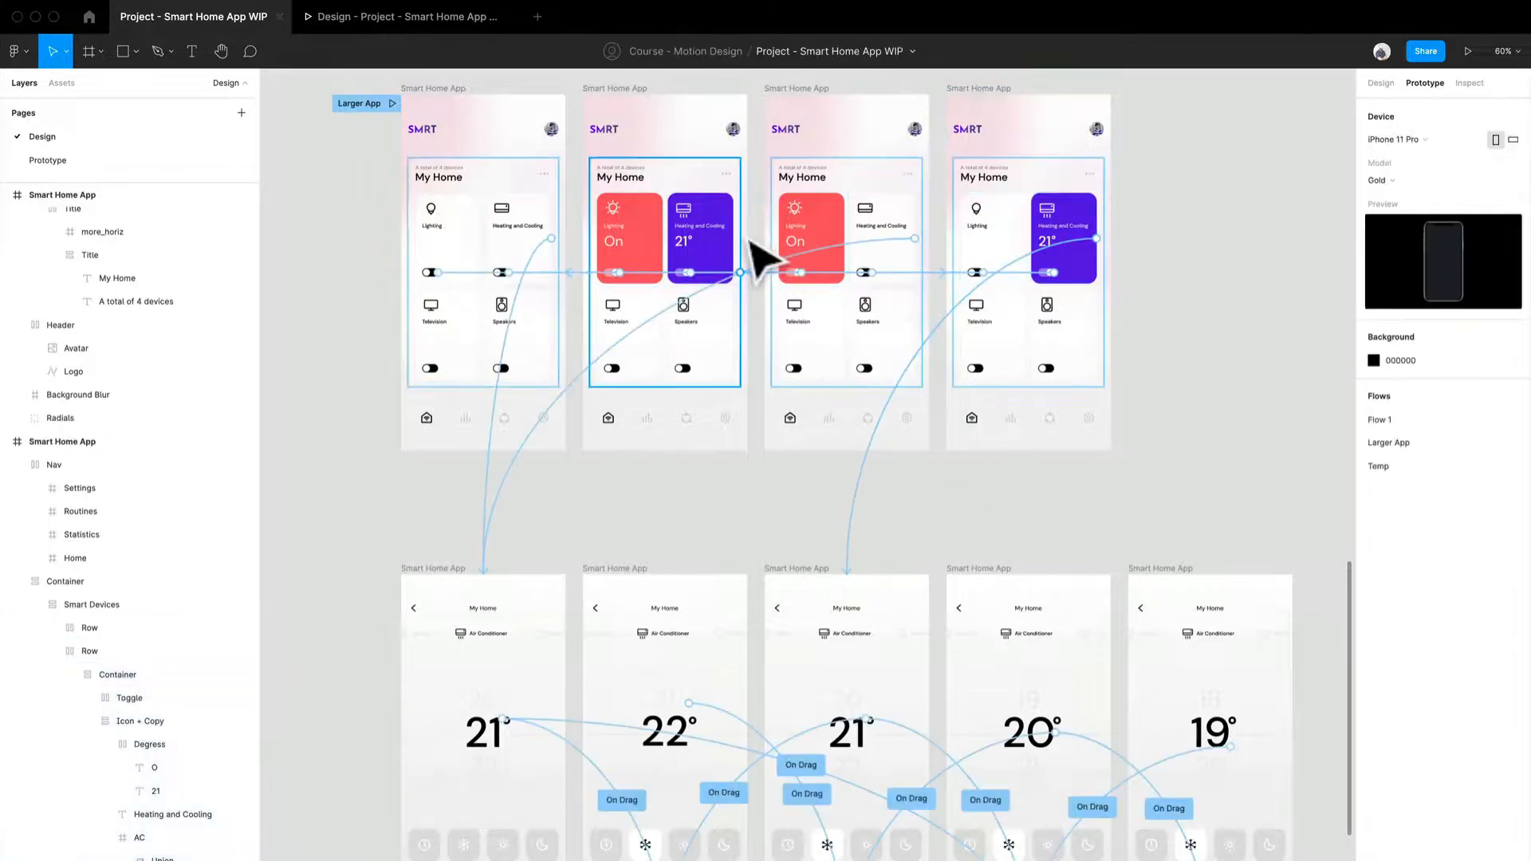
Link the Heating and Cooling card on the second home screen, where Lighting is also on, to the second 21° Air Conditioner screen.
{"action": "left_click", "coordinate": [722, 267]}
{"action": "double_click", "coordinate": [722, 267]}
{"action": "double_click", "coordinate": [722, 267]}
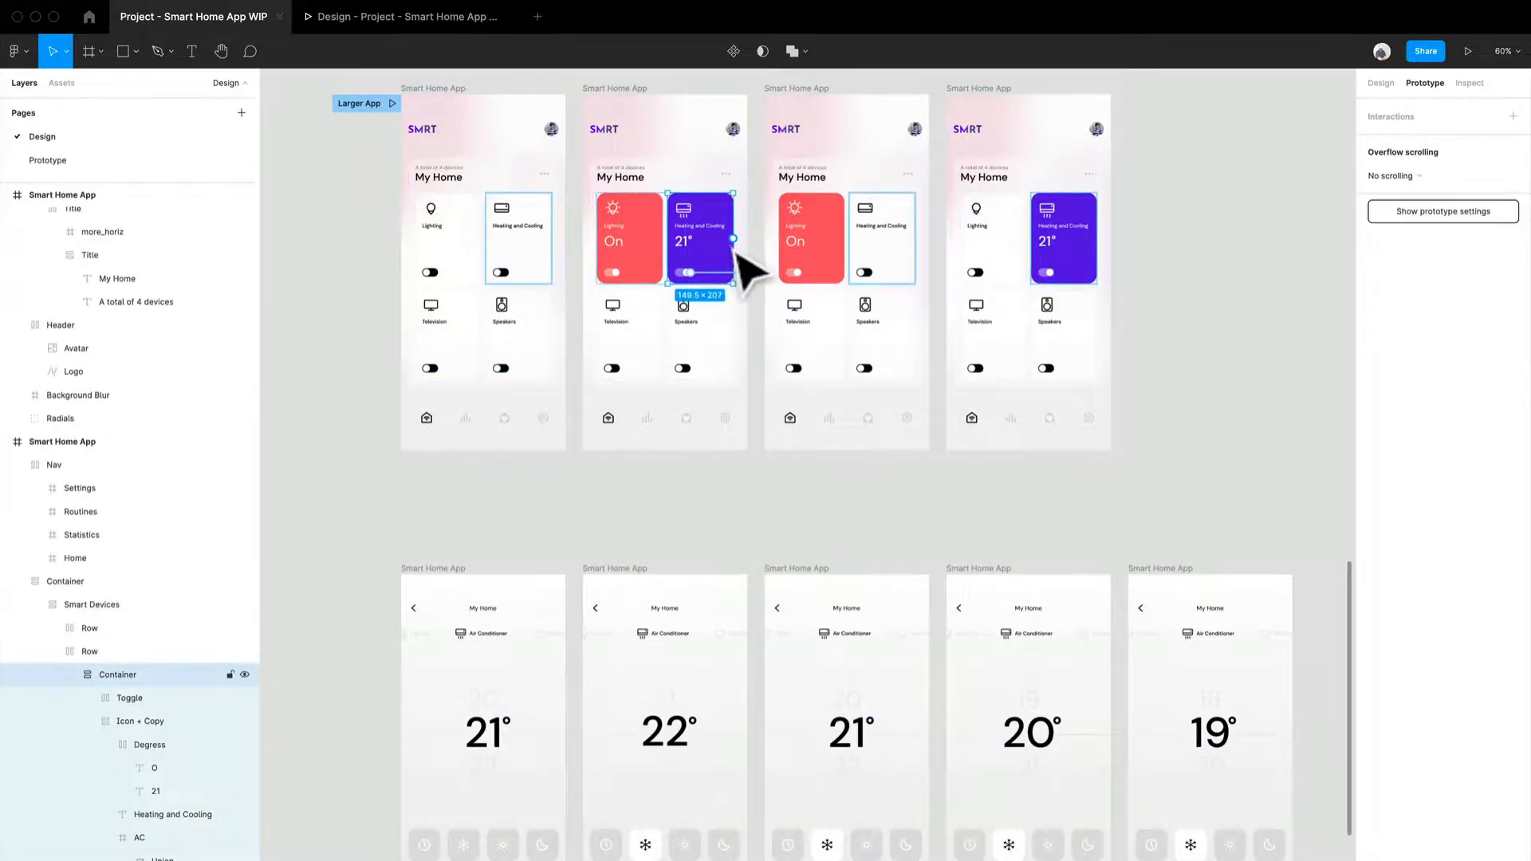
{"action": "left_click_drag", "start_coordinate": [733, 239], "coordinate": [869, 594]}
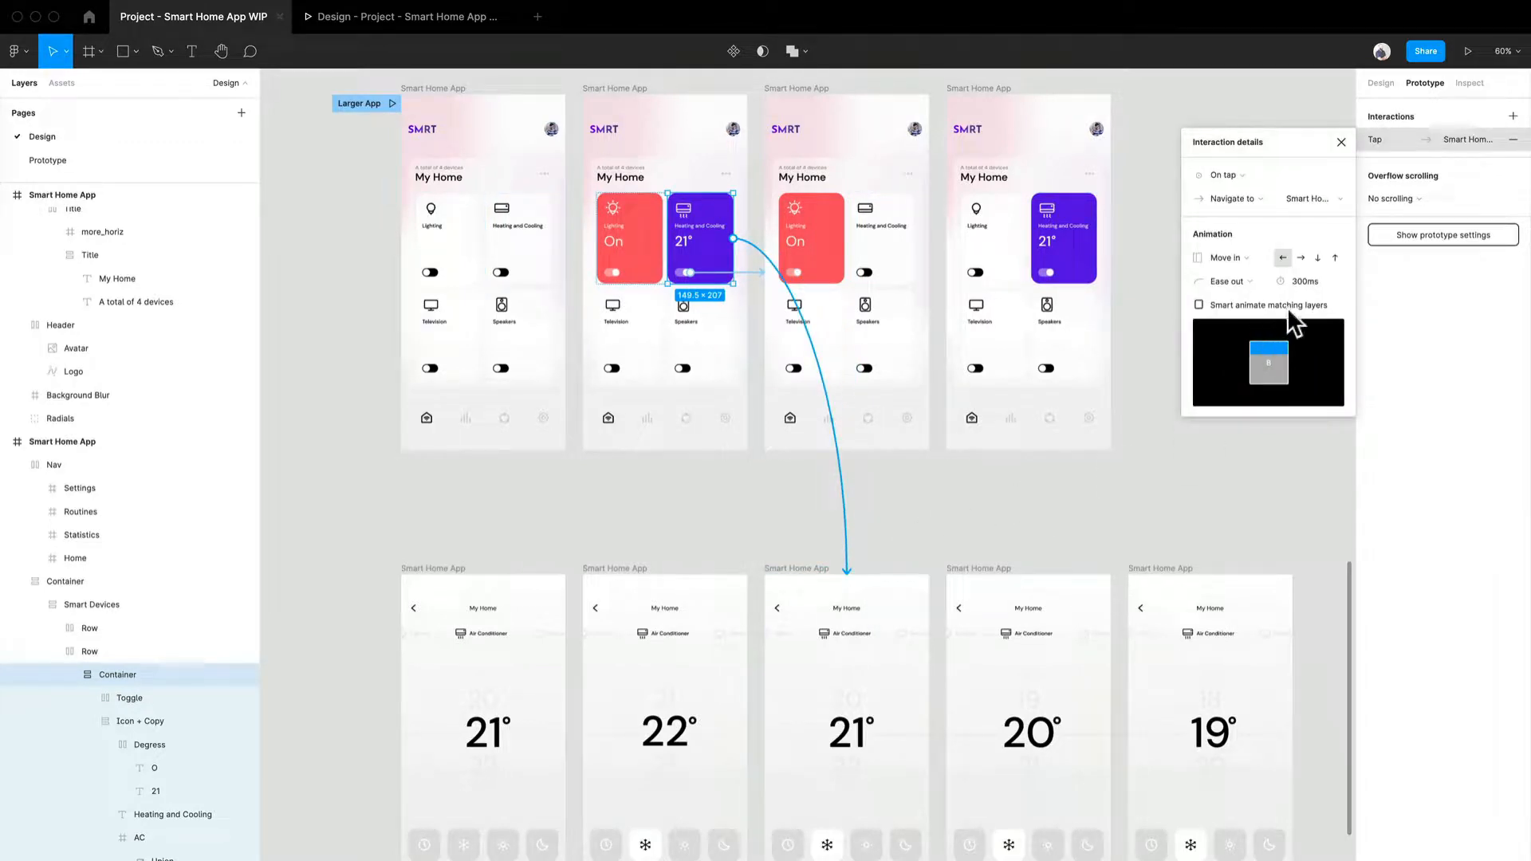
{"action": "left_click", "coordinate": [1326, 530]}
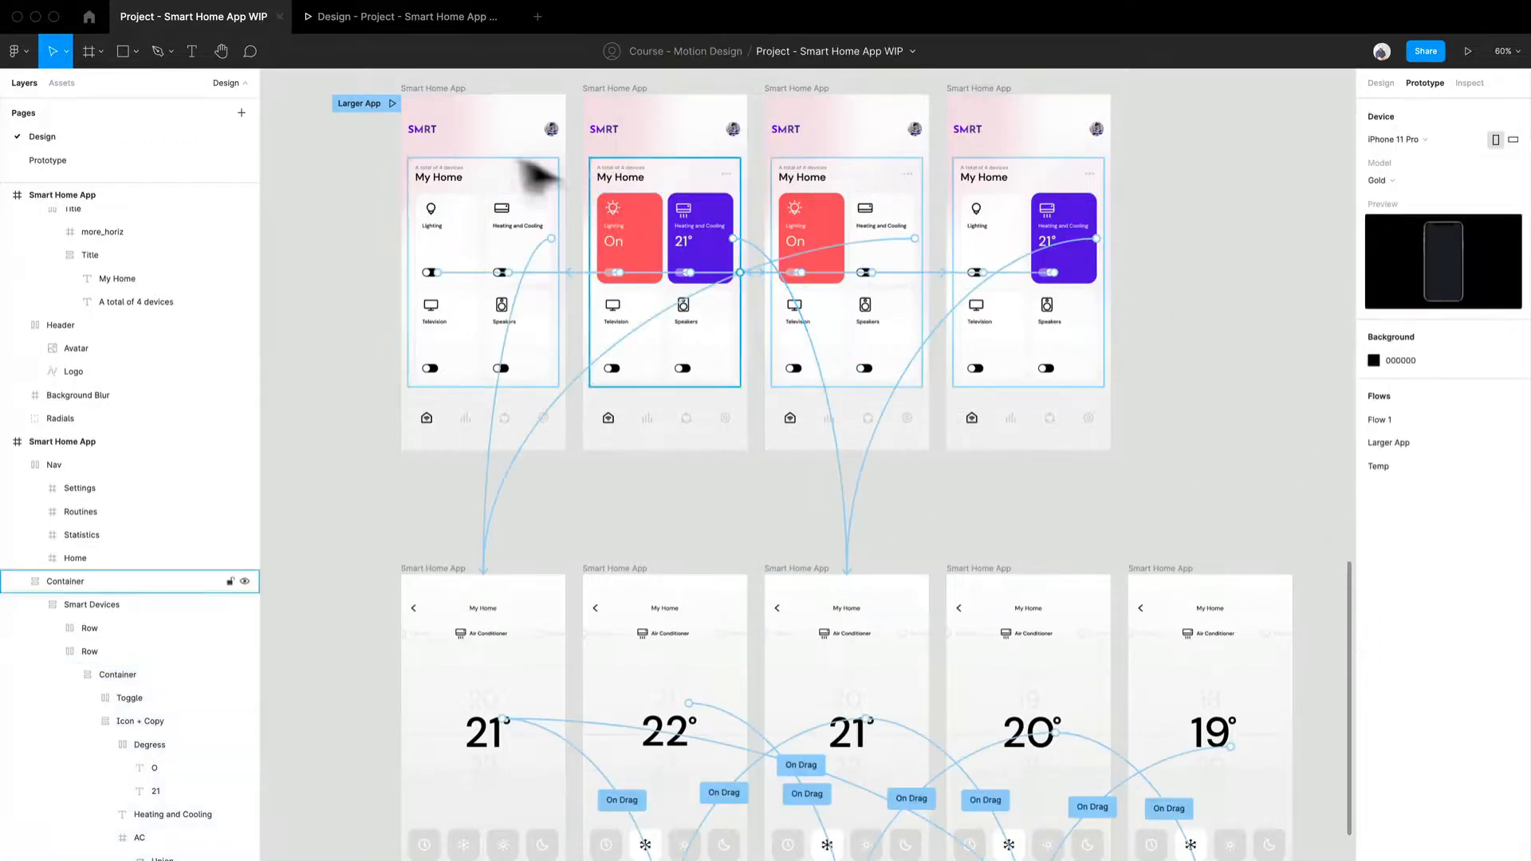
Preview the Larger App flow in the presentation and return to the design file.
{"action": "left_click", "coordinate": [419, 16]}
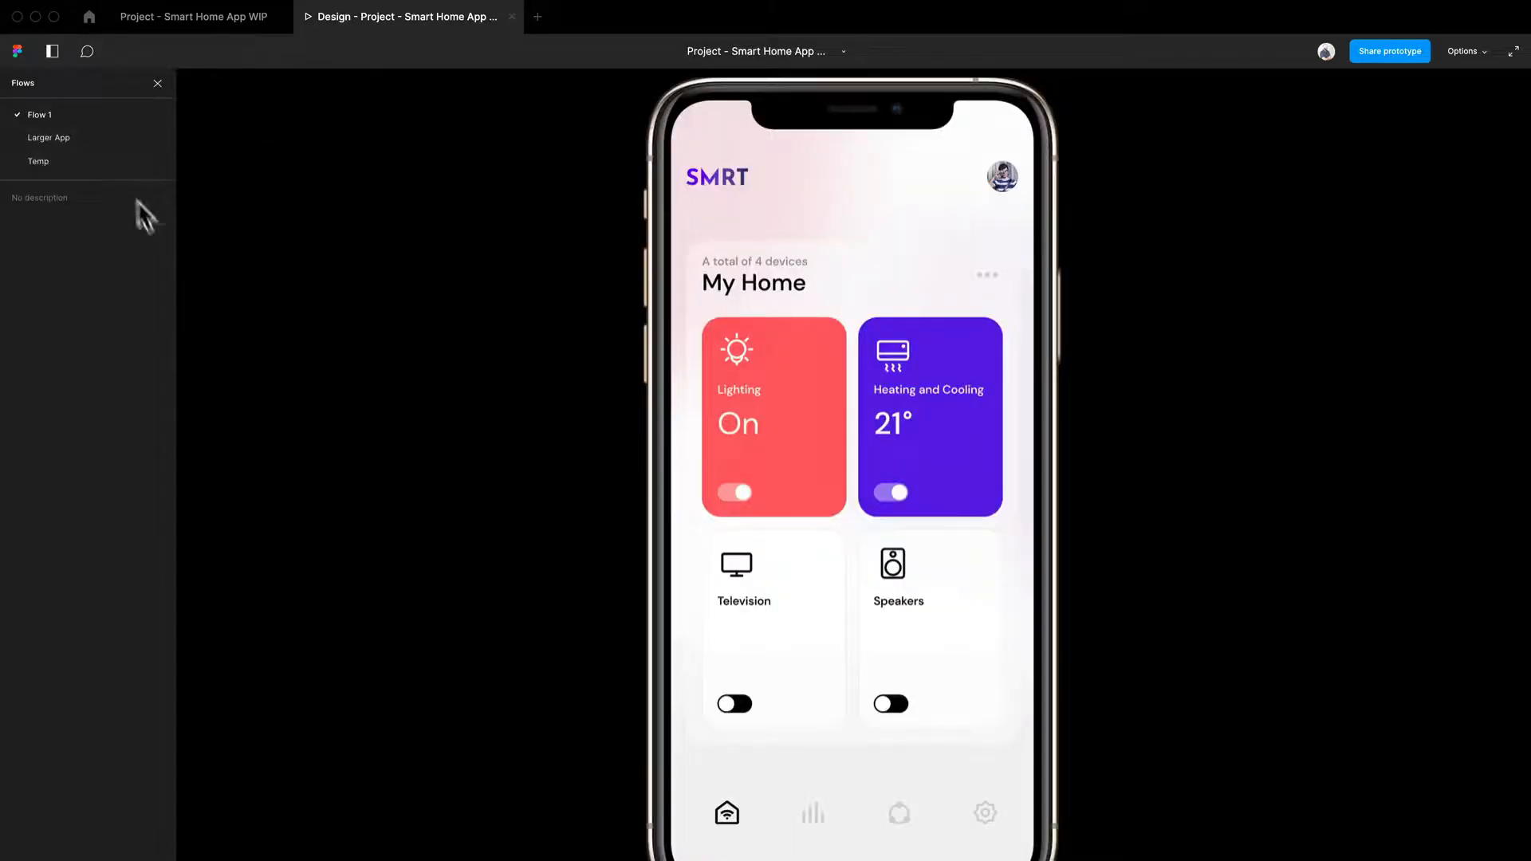
{"action": "left_click", "coordinate": [98, 141]}
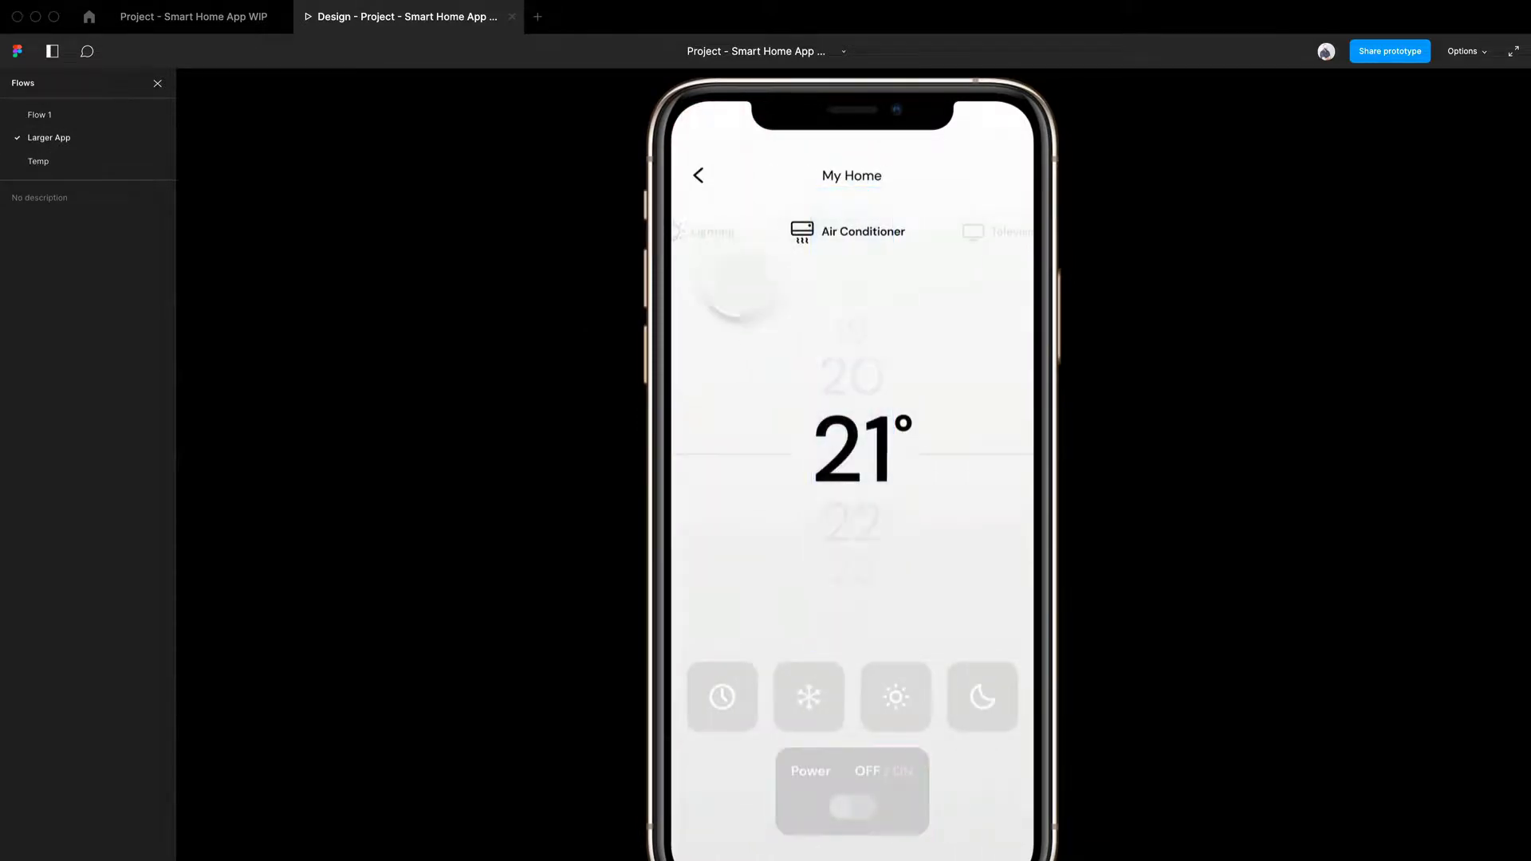
{"action": "left_click", "coordinate": [227, 19]}
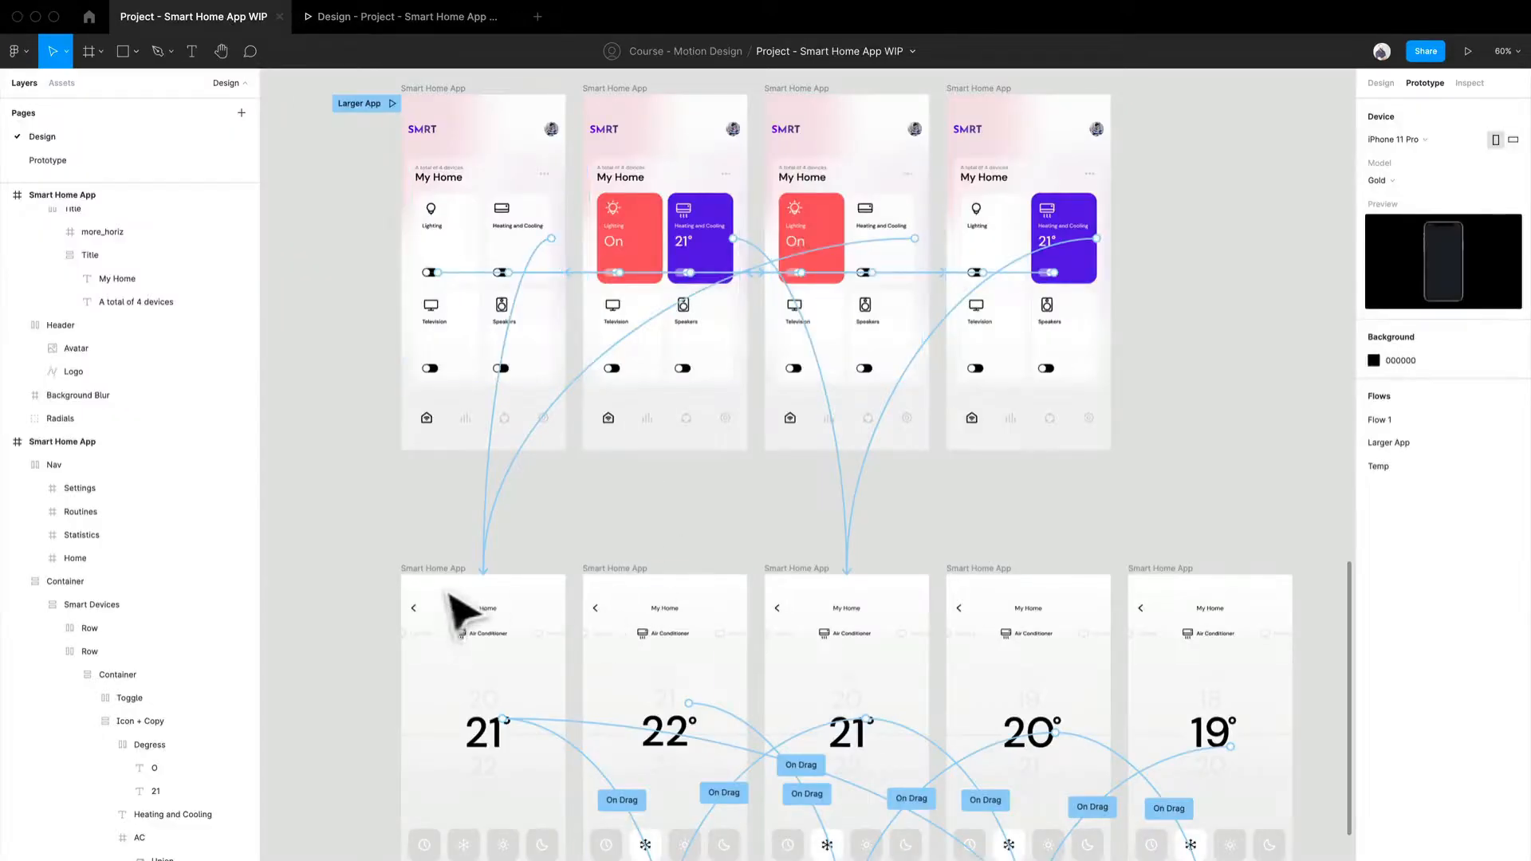
Connect the back arrow on the first 21° Air Conditioner screen to the first Larger App home screen.
{"action": "left_click", "coordinate": [428, 615]}
{"action": "scroll", "coordinate": [431, 630], "scroll_direction": "up", "scroll_amount": 5}
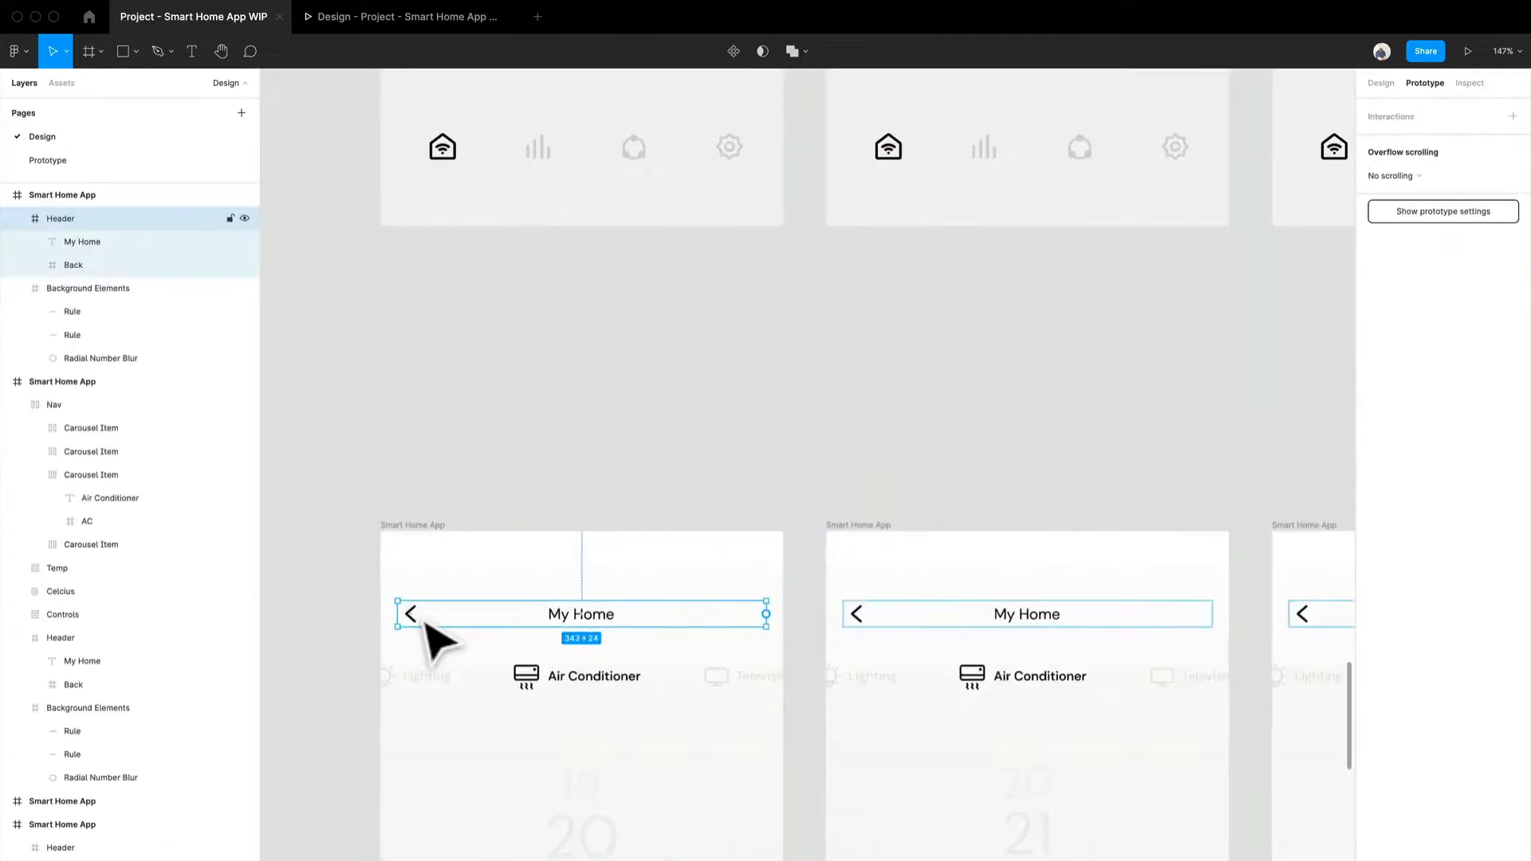
{"action": "left_click", "coordinate": [420, 619]}
{"action": "scroll", "coordinate": [254, 407], "scroll_direction": "down", "scroll_amount": 5}
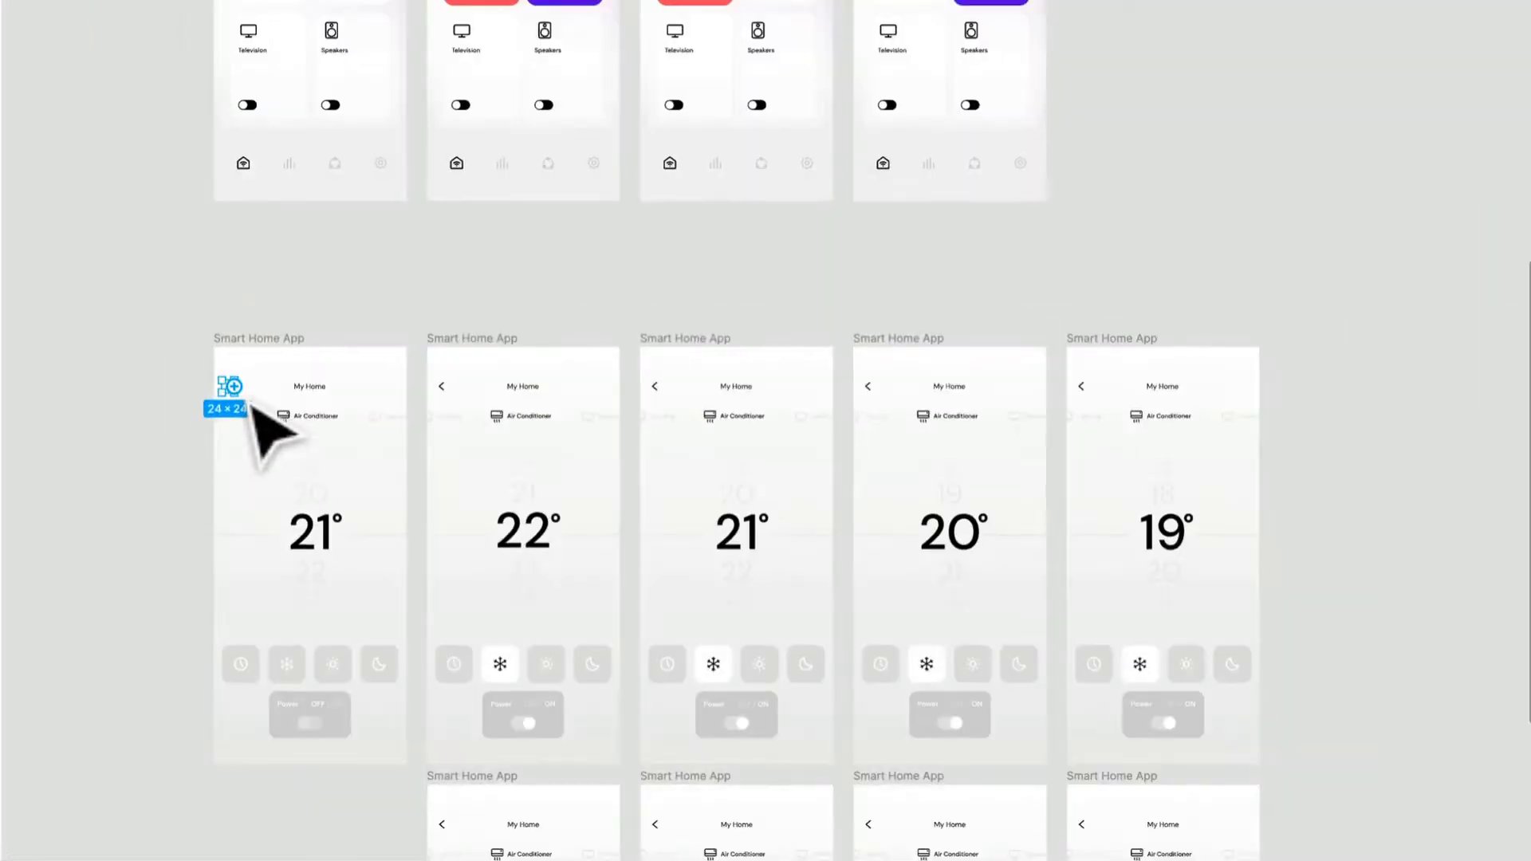
{"action": "left_click_drag", "start_coordinate": [231, 386], "coordinate": [305, 201]}
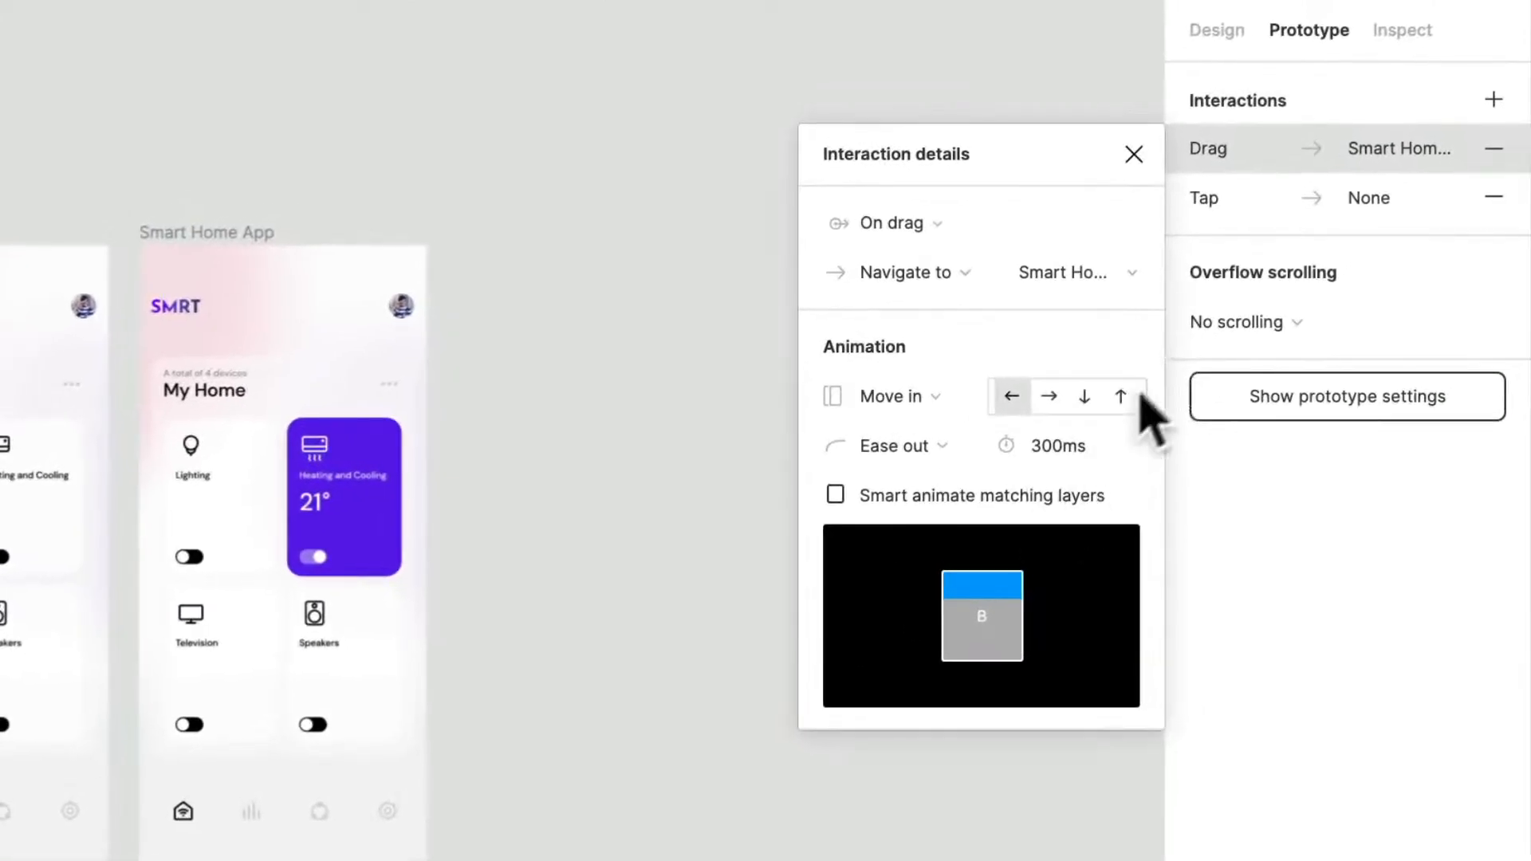
Set the back arrow link's animation to Move out with the direction to the right.
{"action": "left_click", "coordinate": [1047, 396]}
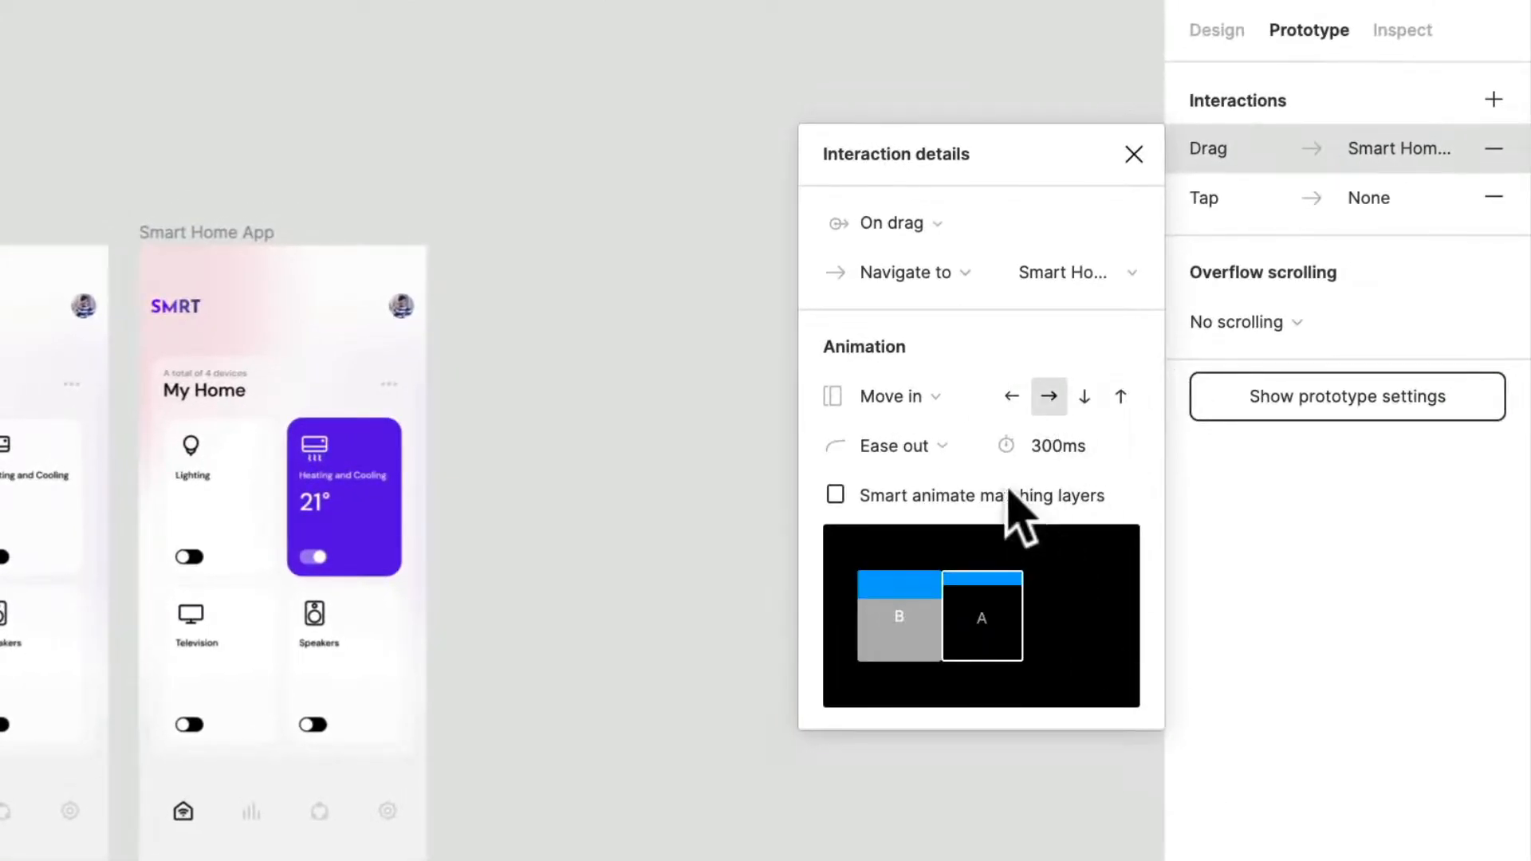
{"action": "left_click", "coordinate": [917, 397]}
{"action": "left_click", "coordinate": [947, 433]}
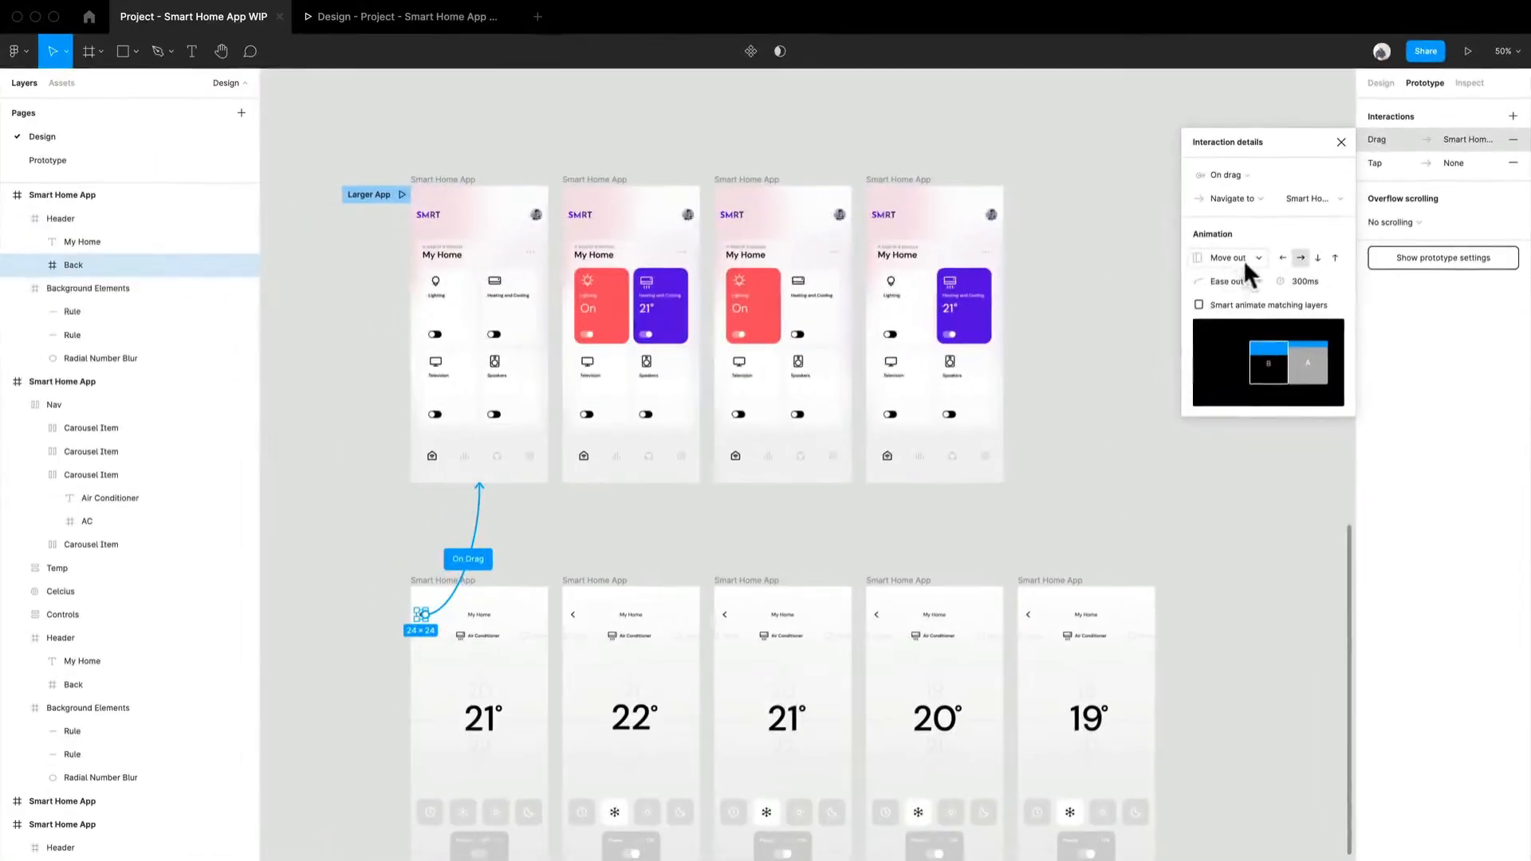
Test the back arrow on the Air Conditioner screen in the Larger App preview and return to the design file.
{"action": "left_click", "coordinate": [394, 18]}
{"action": "left_click", "coordinate": [666, 342]}
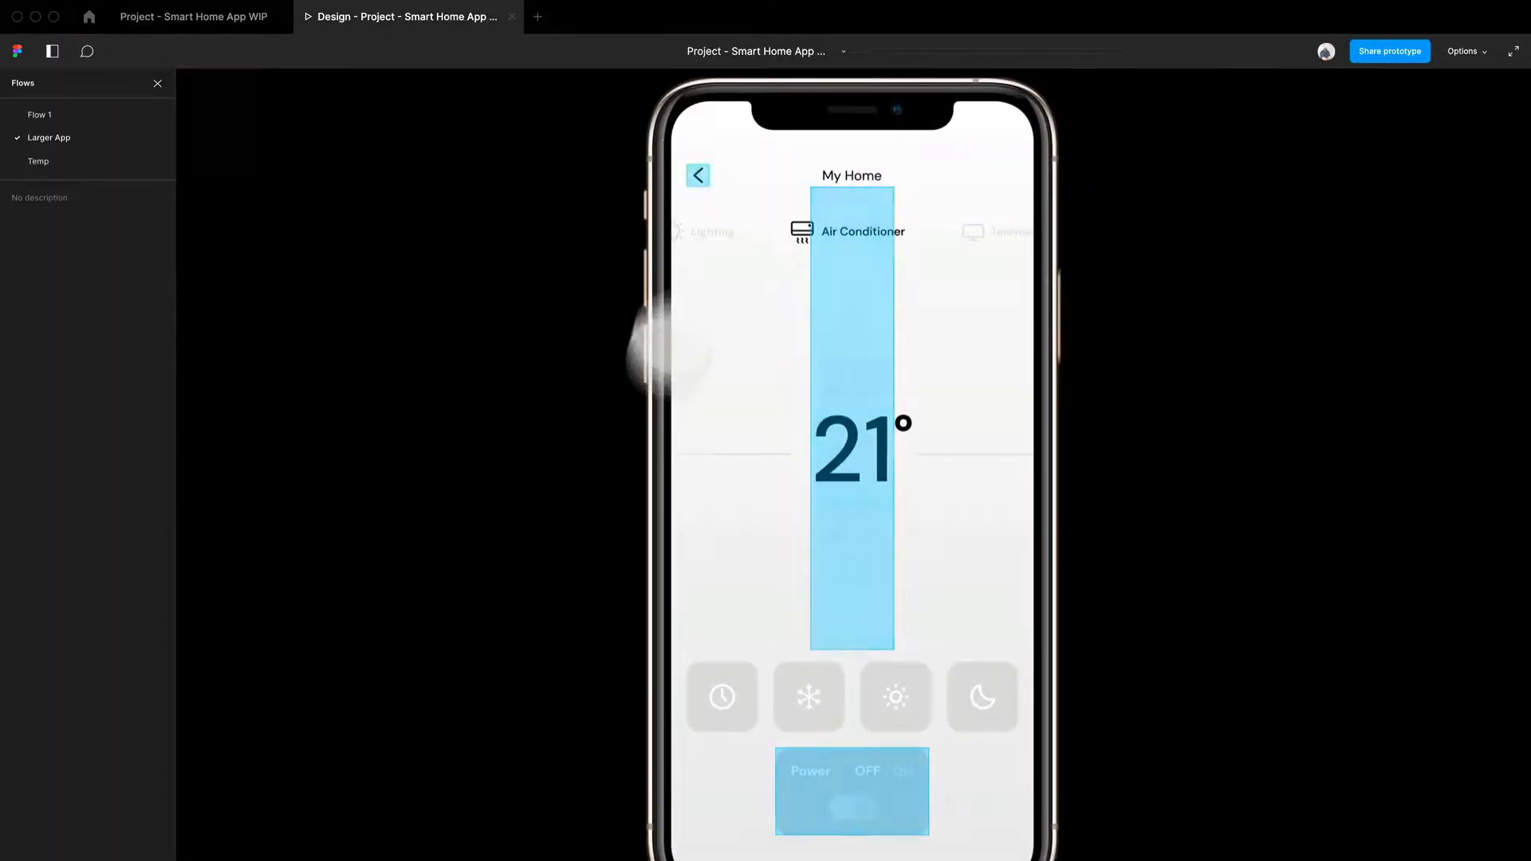
{"action": "left_click", "coordinate": [700, 181]}
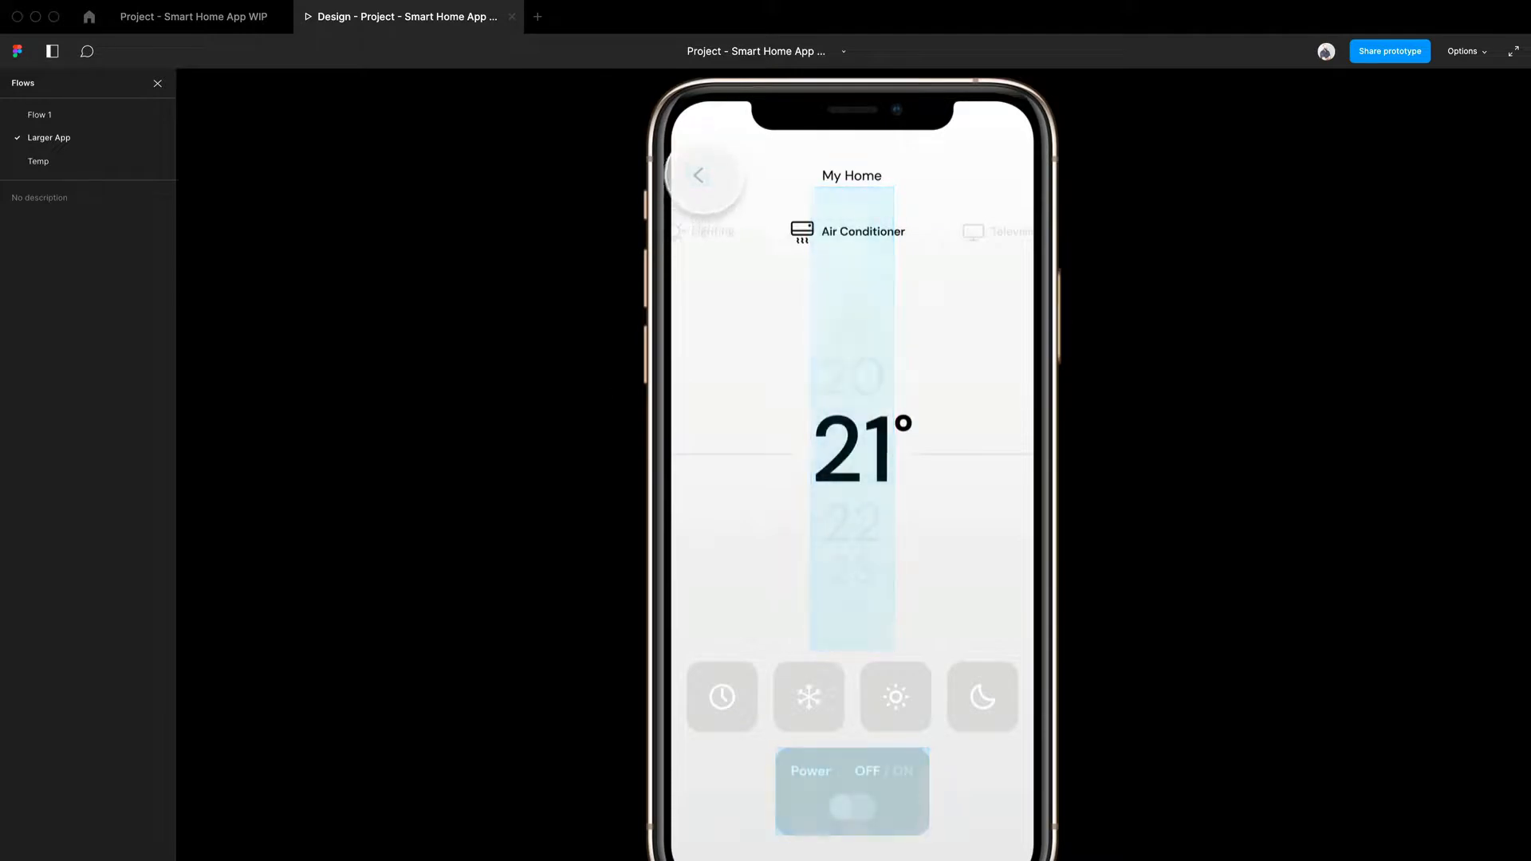
{"action": "left_click", "coordinate": [708, 167]}
{"action": "left_click", "coordinate": [698, 175]}
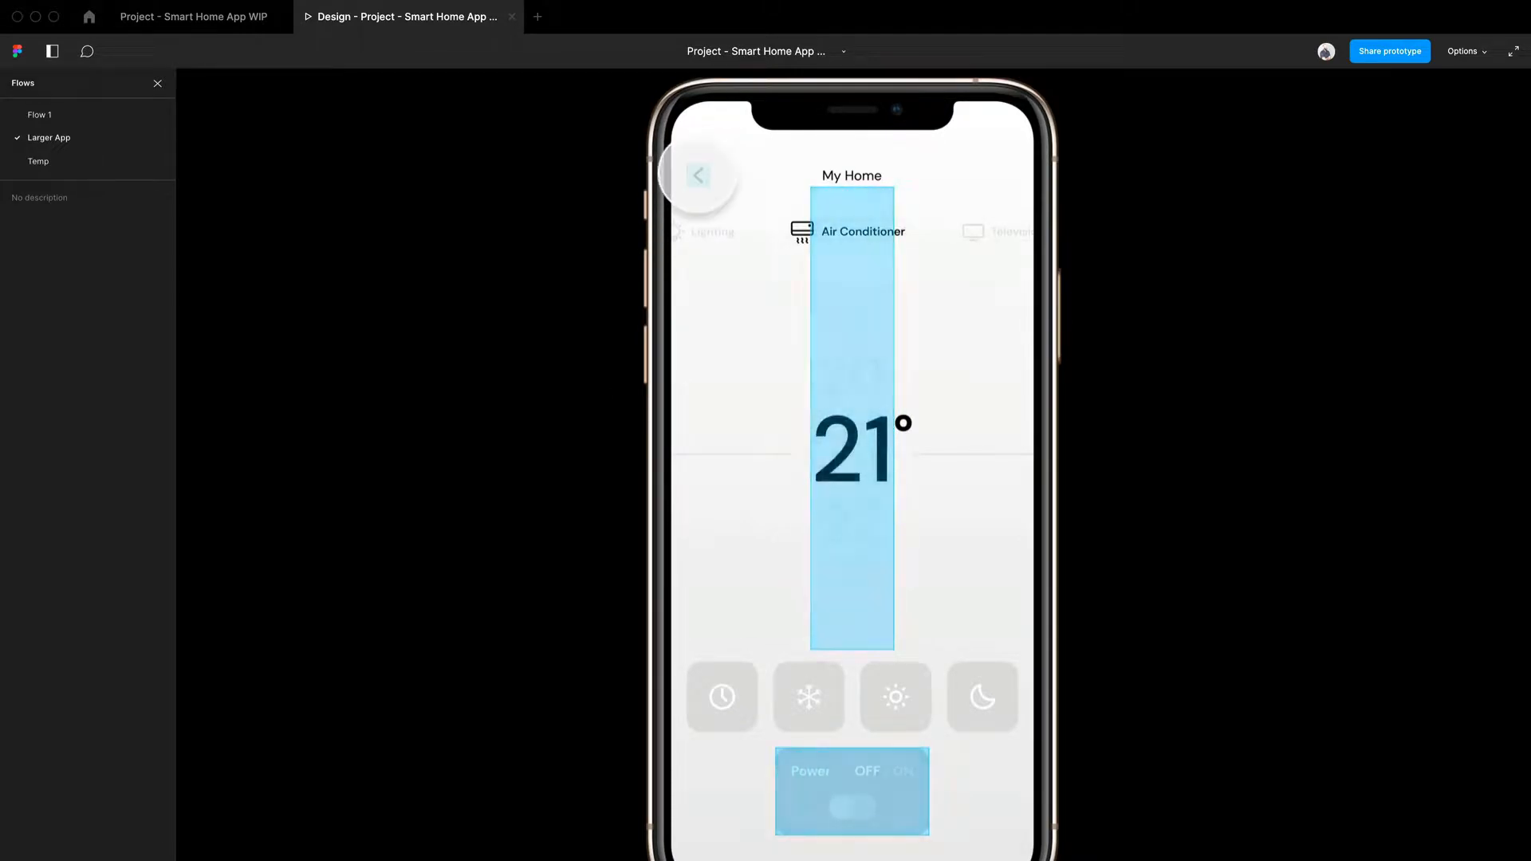
{"action": "left_click", "coordinate": [219, 21]}
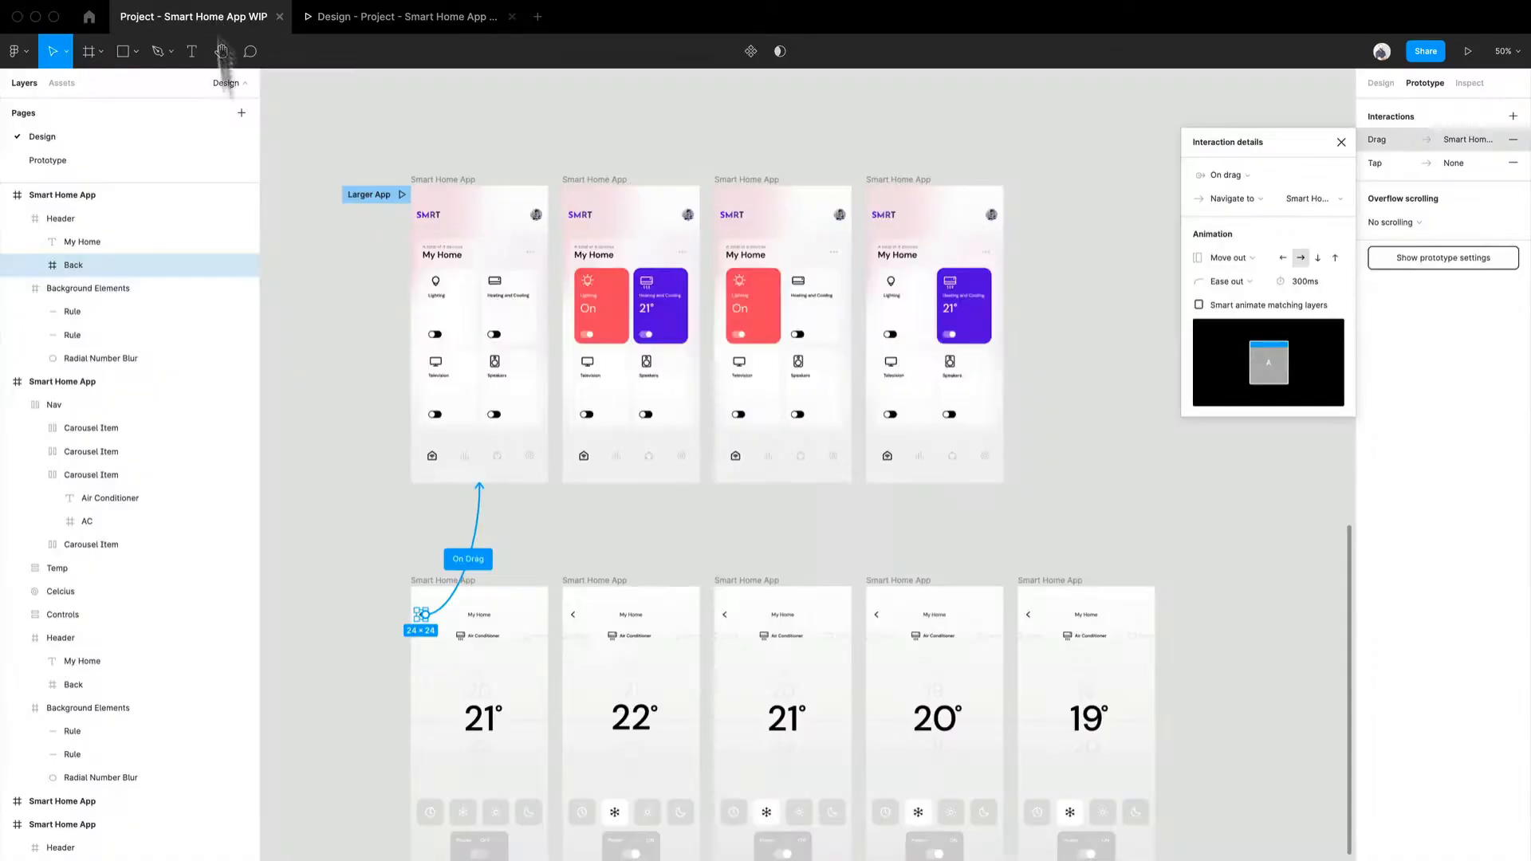
Remove both the drag and the tap interactions from the first Air Conditioner screen's back arrow.
{"action": "scroll", "coordinate": [399, 586], "scroll_direction": "up", "scroll_amount": 5}
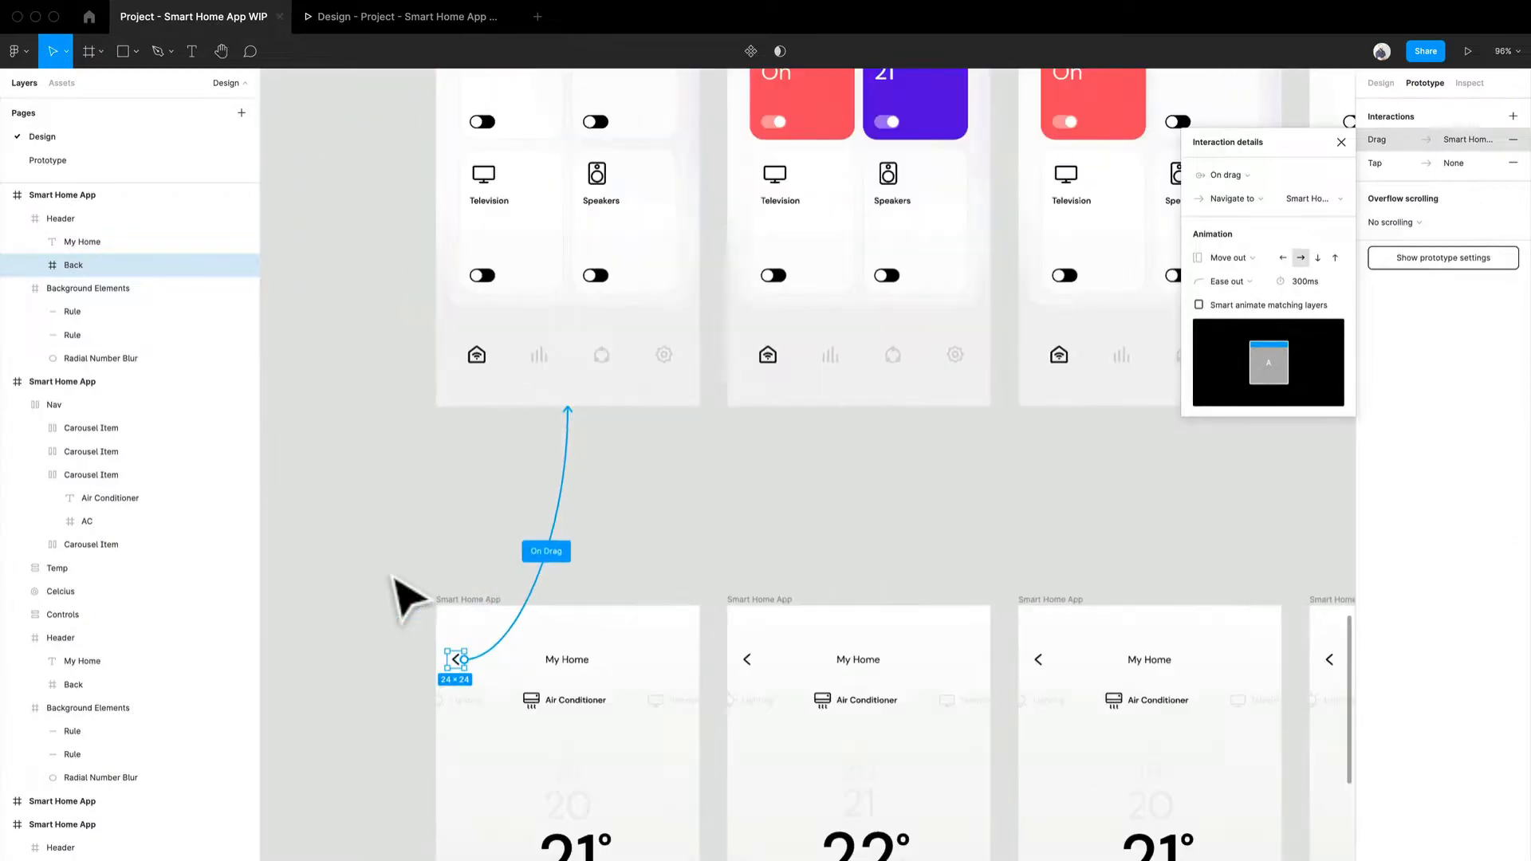
{"action": "left_click", "coordinate": [1207, 175]}
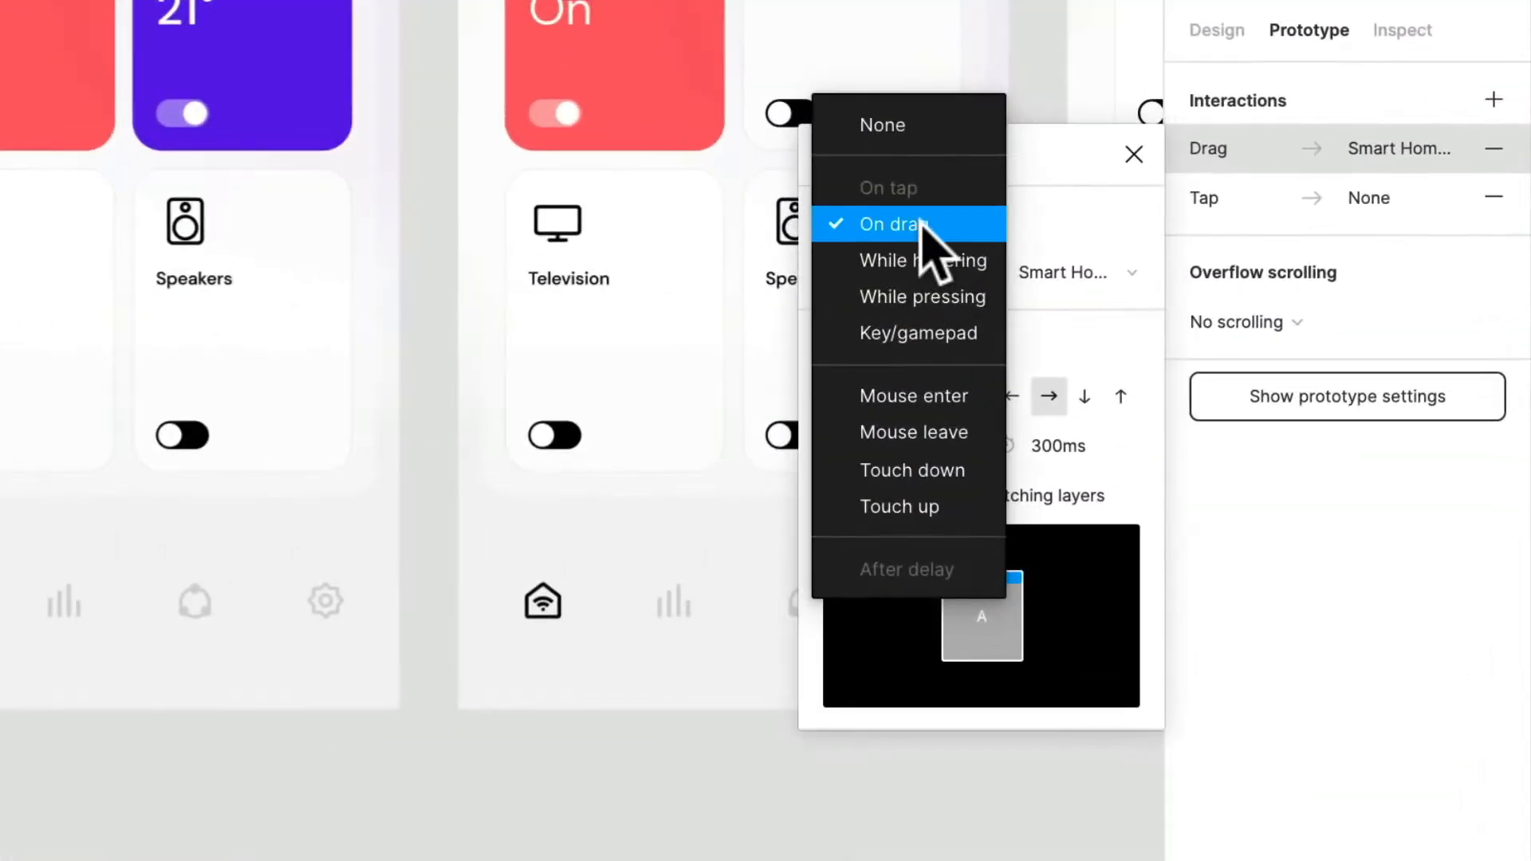
{"action": "scroll", "coordinate": [399, 319], "scroll_direction": "up", "scroll_amount": 3}
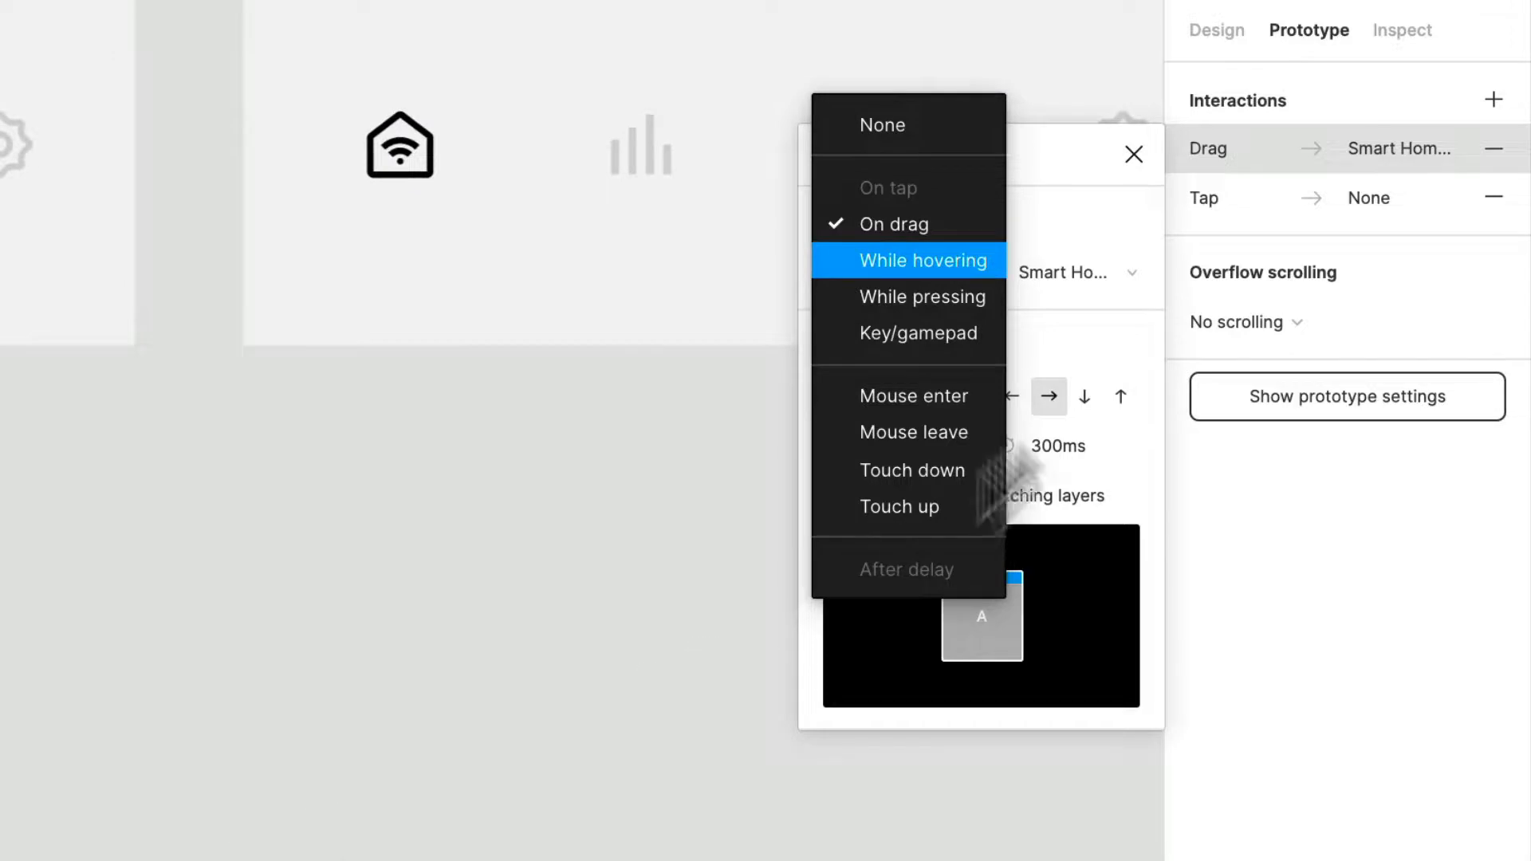
{"action": "left_click", "coordinate": [1484, 160]}
{"action": "left_click", "coordinate": [1493, 150]}
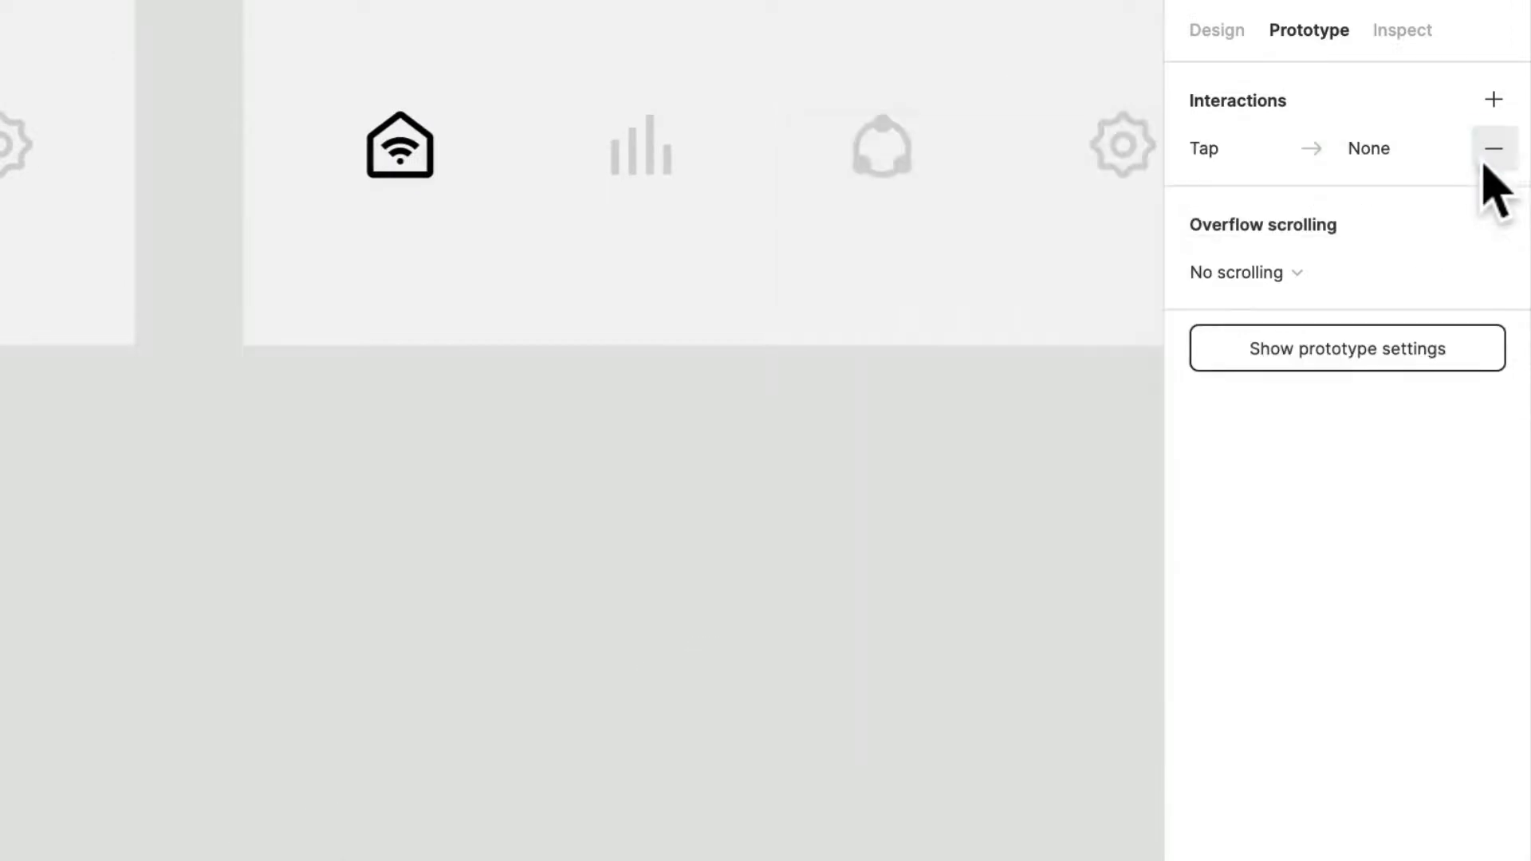
{"action": "left_click", "coordinate": [1493, 148]}
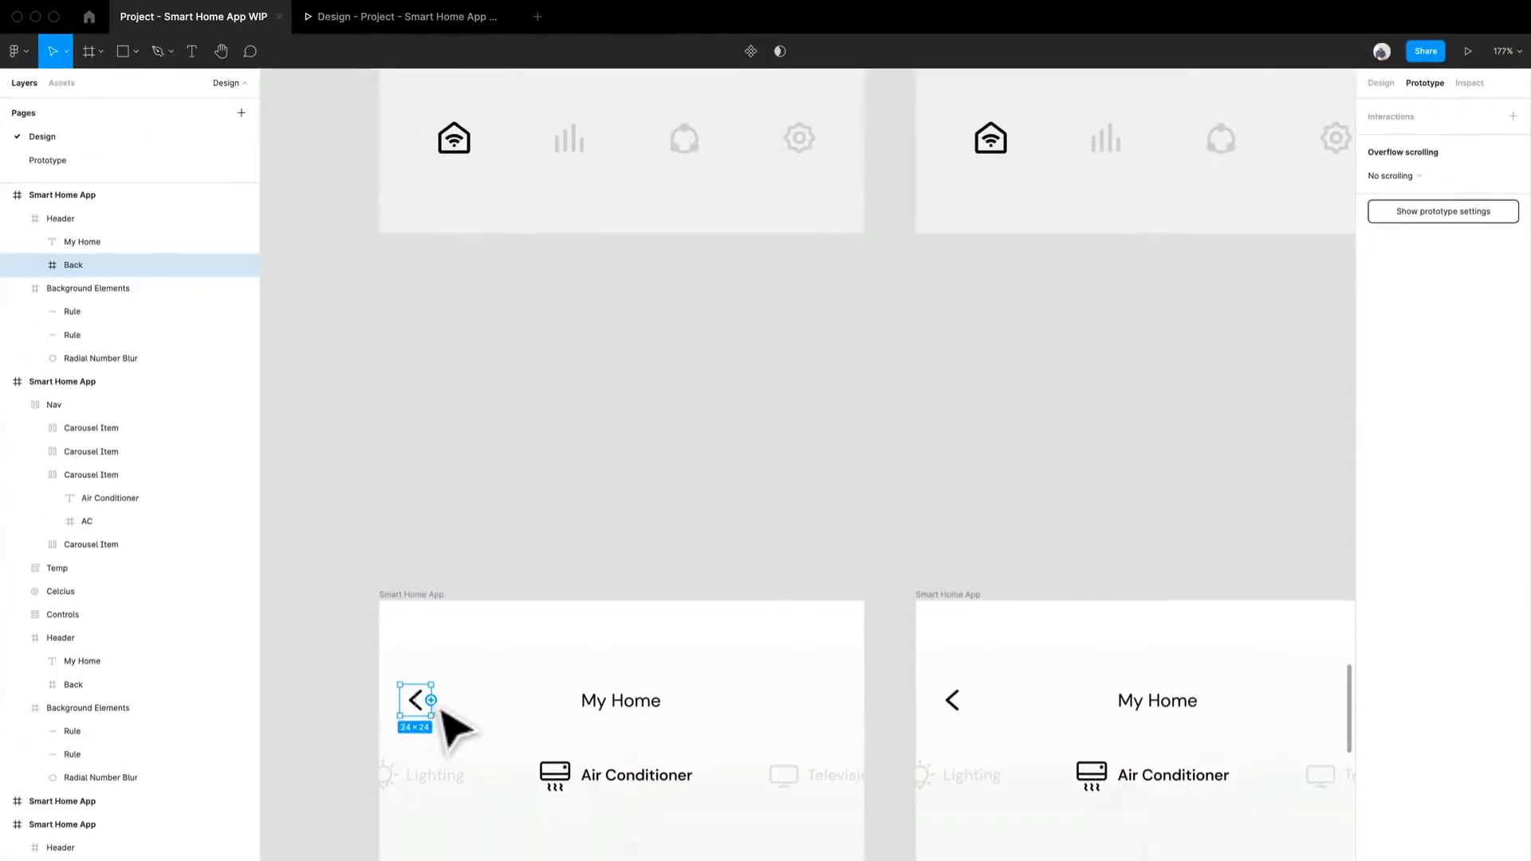
Relink the back arrow to the first home screen with an On tap trigger and a 300 ms Move out animation.
{"action": "left_click_drag", "start_coordinate": [431, 700], "coordinate": [622, 233]}
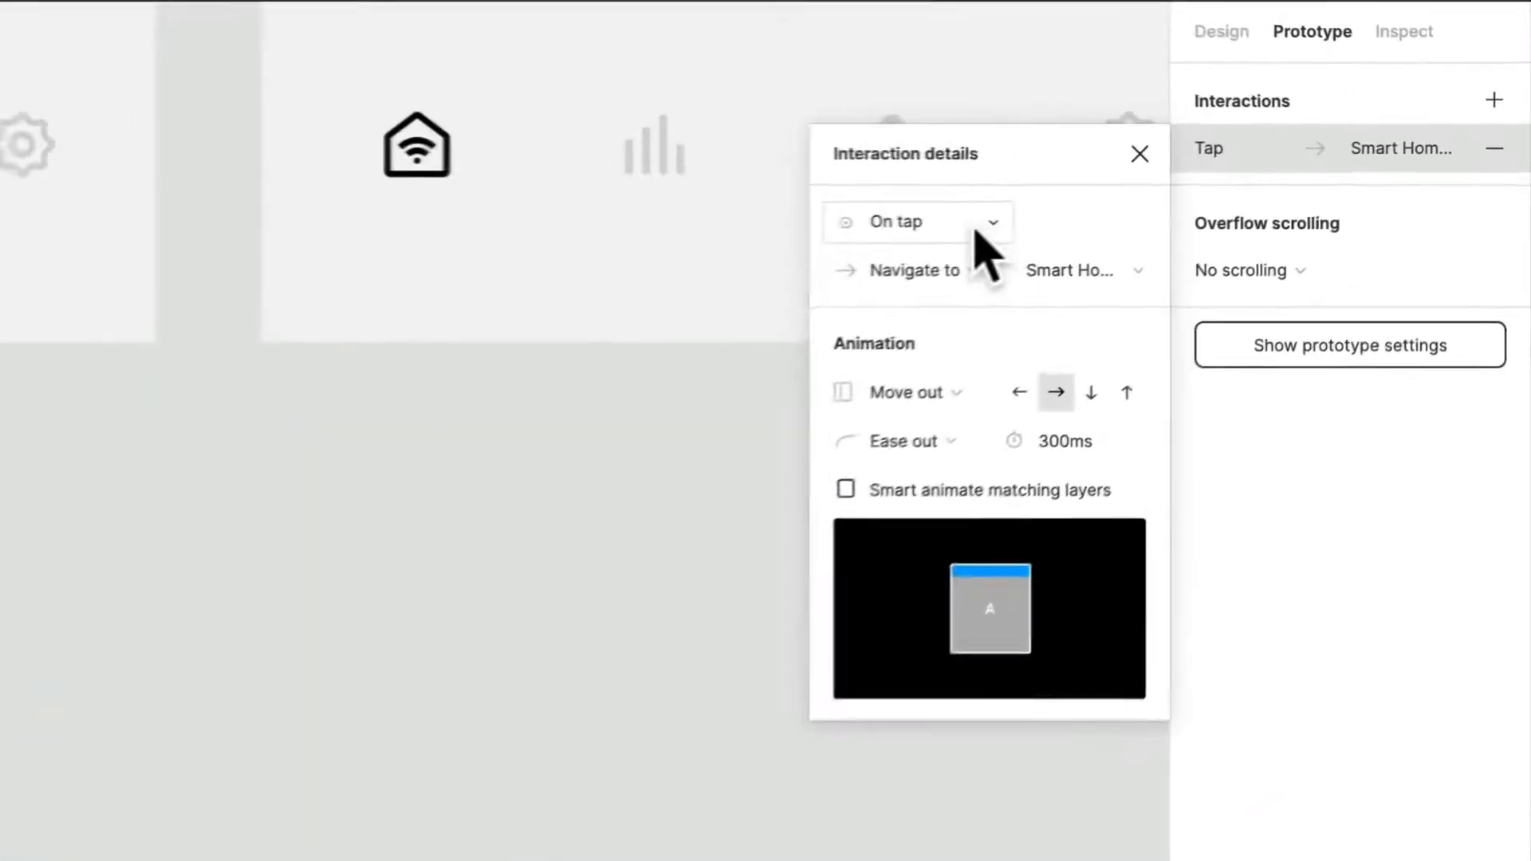
{"action": "left_click", "coordinate": [1270, 186]}
{"action": "left_click", "coordinate": [965, 227]}
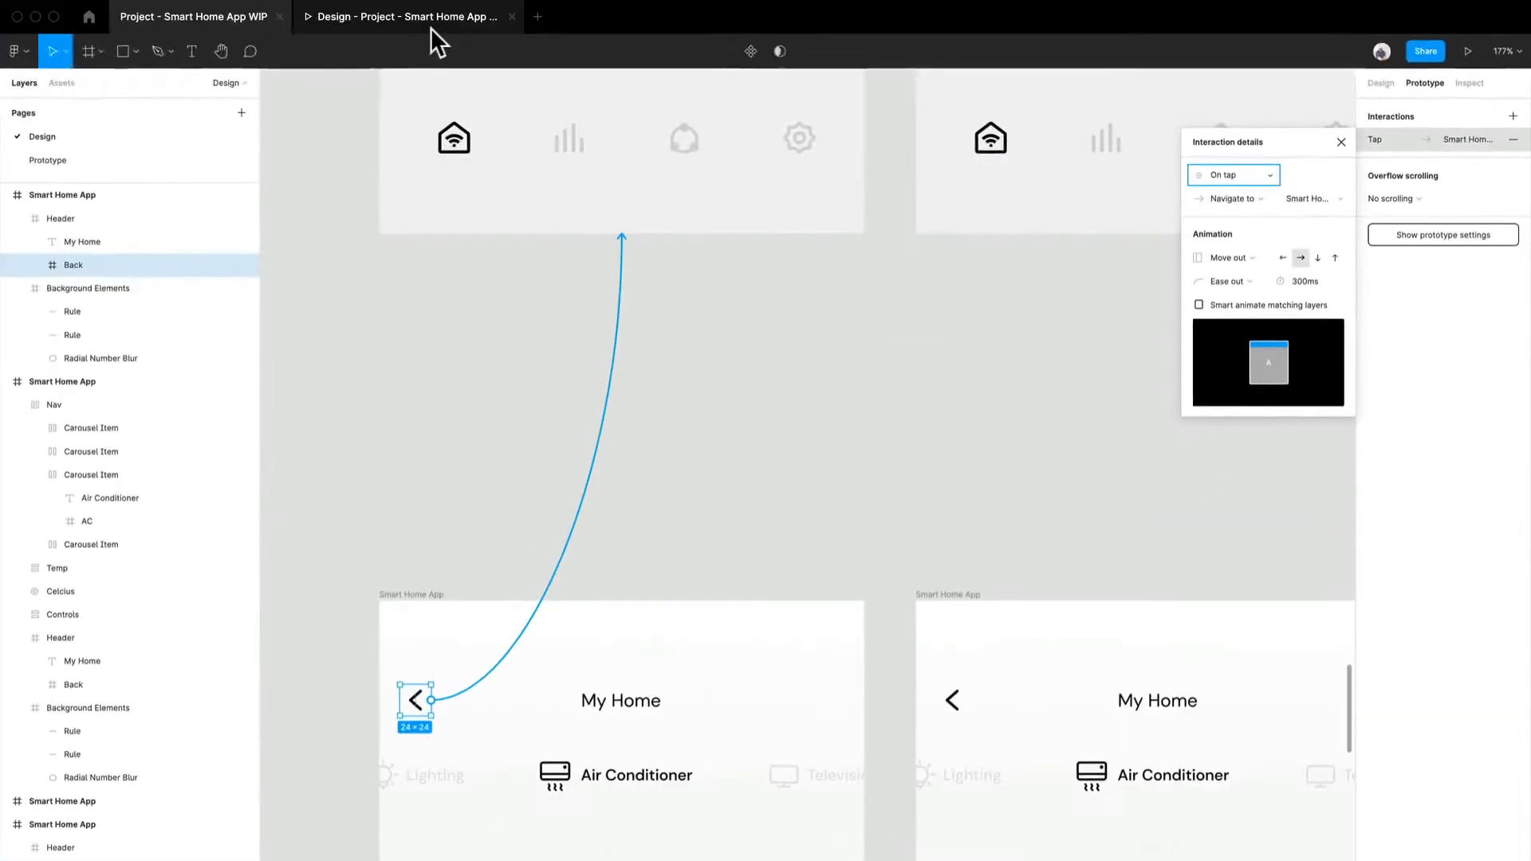
Test the back arrow and the Heating and Cooling card in the Larger App preview, and return to the design file.
{"action": "left_click", "coordinate": [431, 27]}
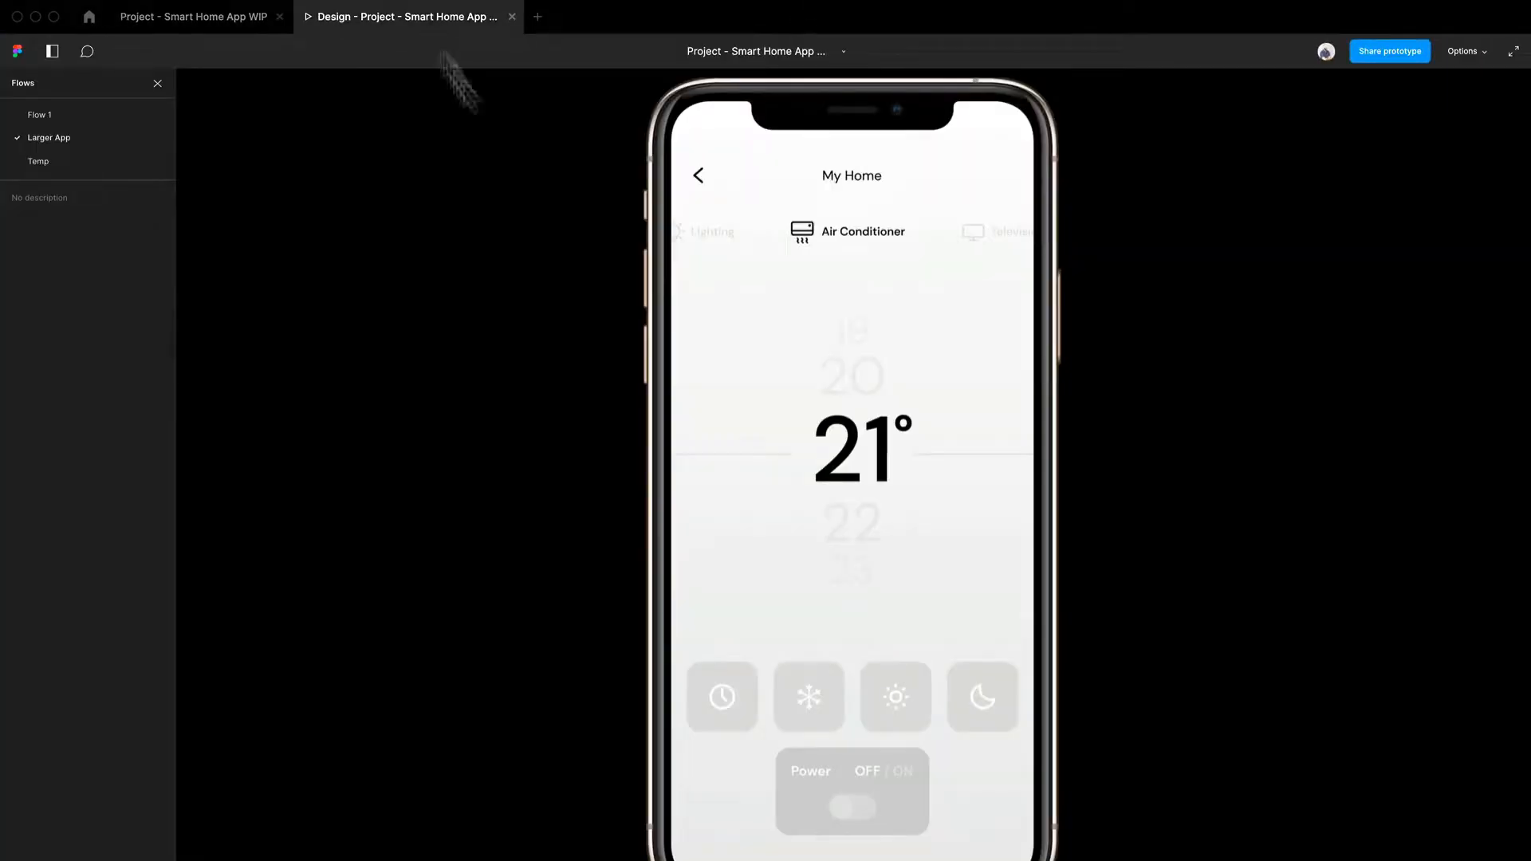
{"action": "left_click", "coordinate": [696, 173]}
{"action": "left_click", "coordinate": [926, 421]}
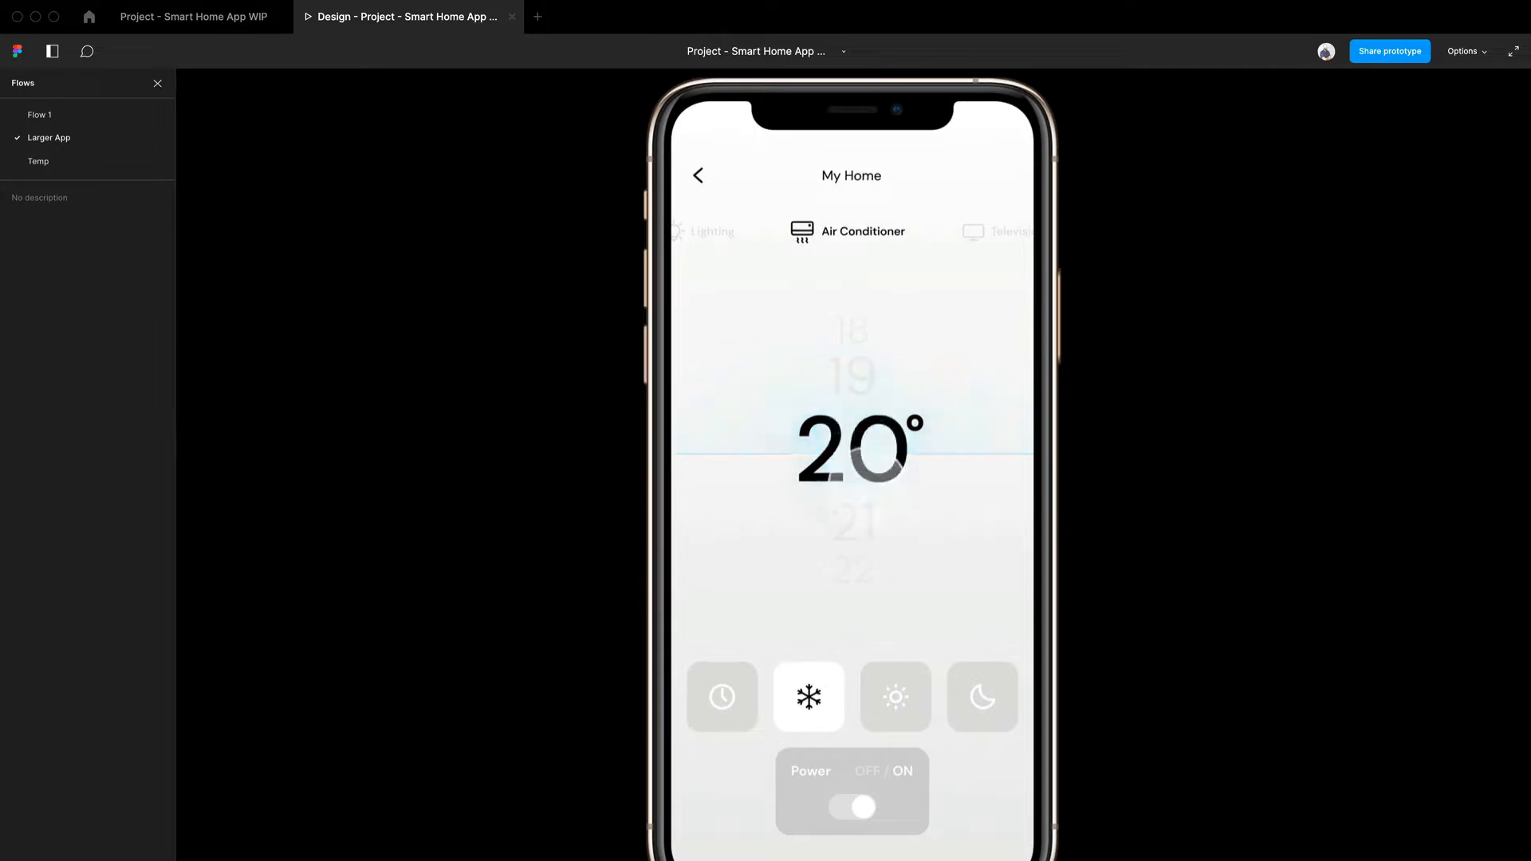
{"action": "left_click", "coordinate": [209, 22]}
Examine the prototype connections across the home and Air Conditioner screens, and switch back to the design properties.
{"action": "scroll", "coordinate": [643, 574], "scroll_direction": "down", "scroll_amount": 3}
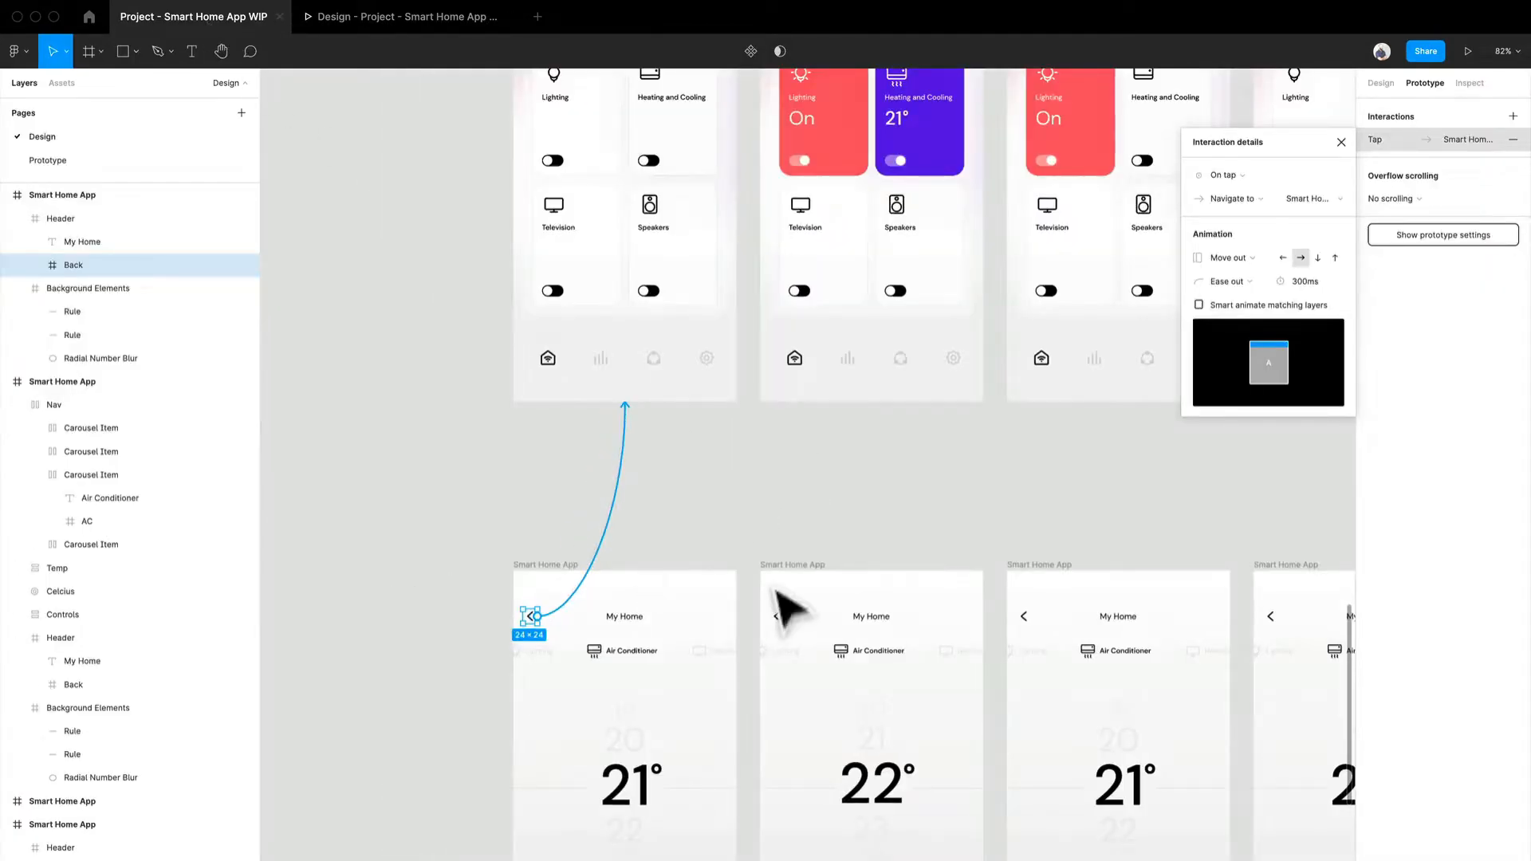
{"action": "left_click", "coordinate": [772, 518]}
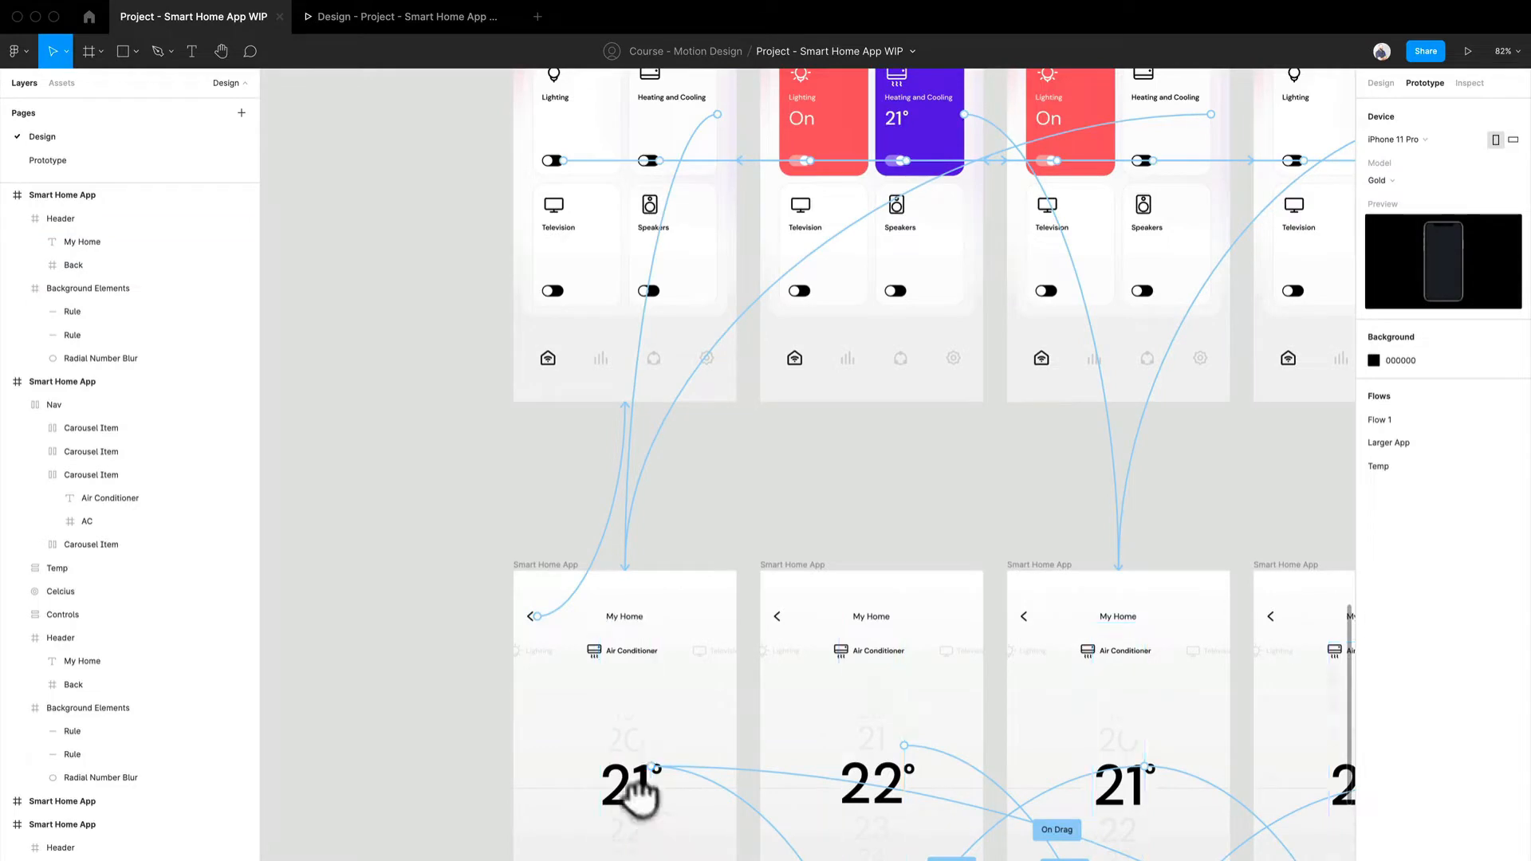
{"action": "scroll", "coordinate": [635, 796], "scroll_direction": "down", "scroll_amount": 3}
{"action": "scroll", "coordinate": [635, 796], "scroll_direction": "right", "scroll_amount": 1}
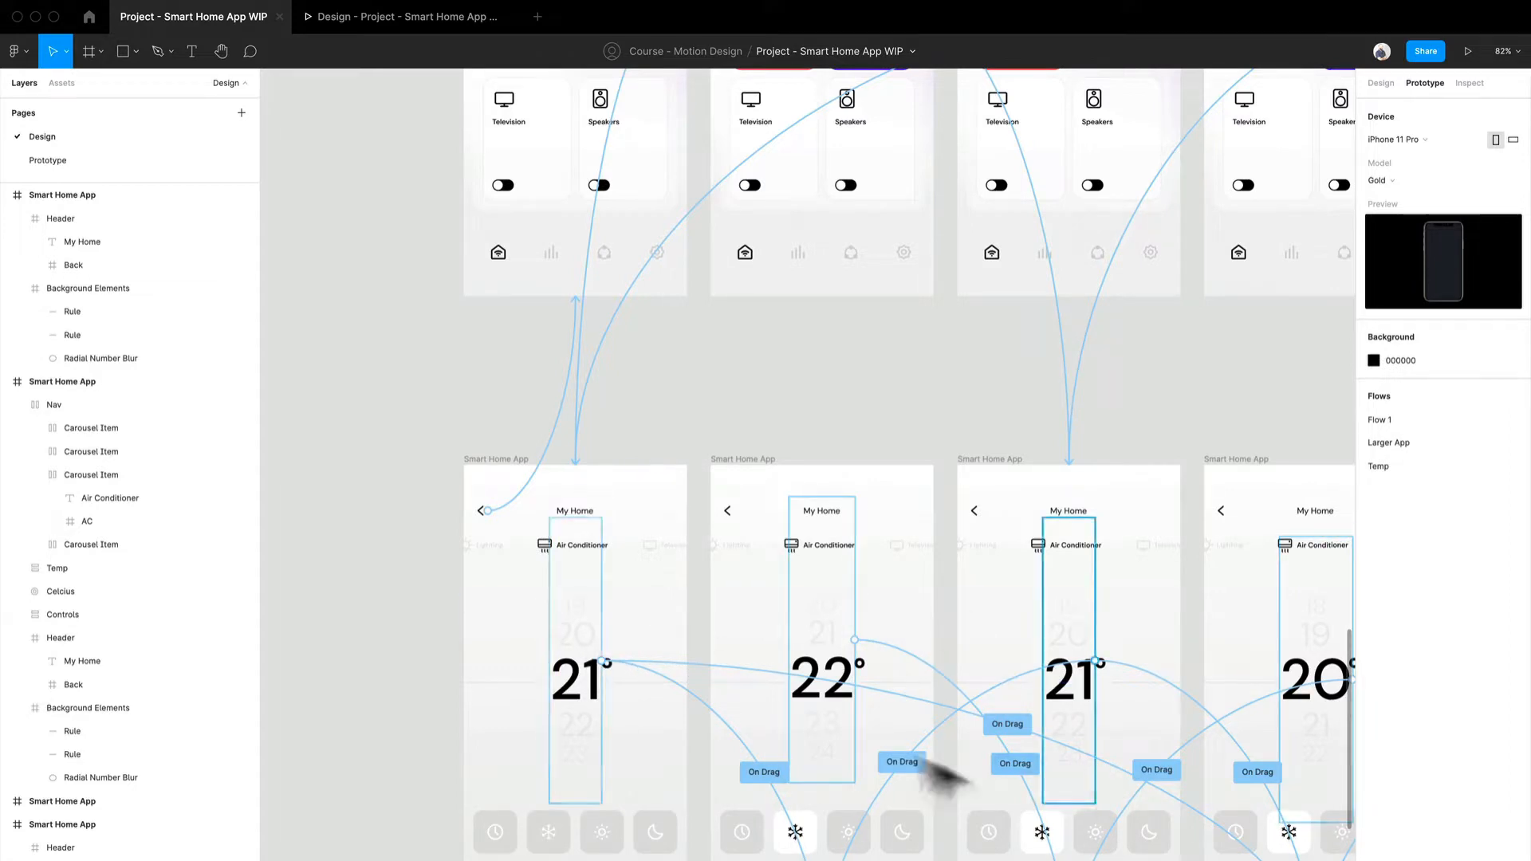
{"action": "scroll", "coordinate": [849, 686], "scroll_direction": "down", "scroll_amount": 1}
{"action": "scroll", "coordinate": [849, 685], "scroll_direction": "right", "scroll_amount": 1}
{"action": "scroll", "coordinate": [849, 686], "scroll_direction": "down", "scroll_amount": 2}
{"action": "scroll", "coordinate": [849, 685], "scroll_direction": "right", "scroll_amount": 2}
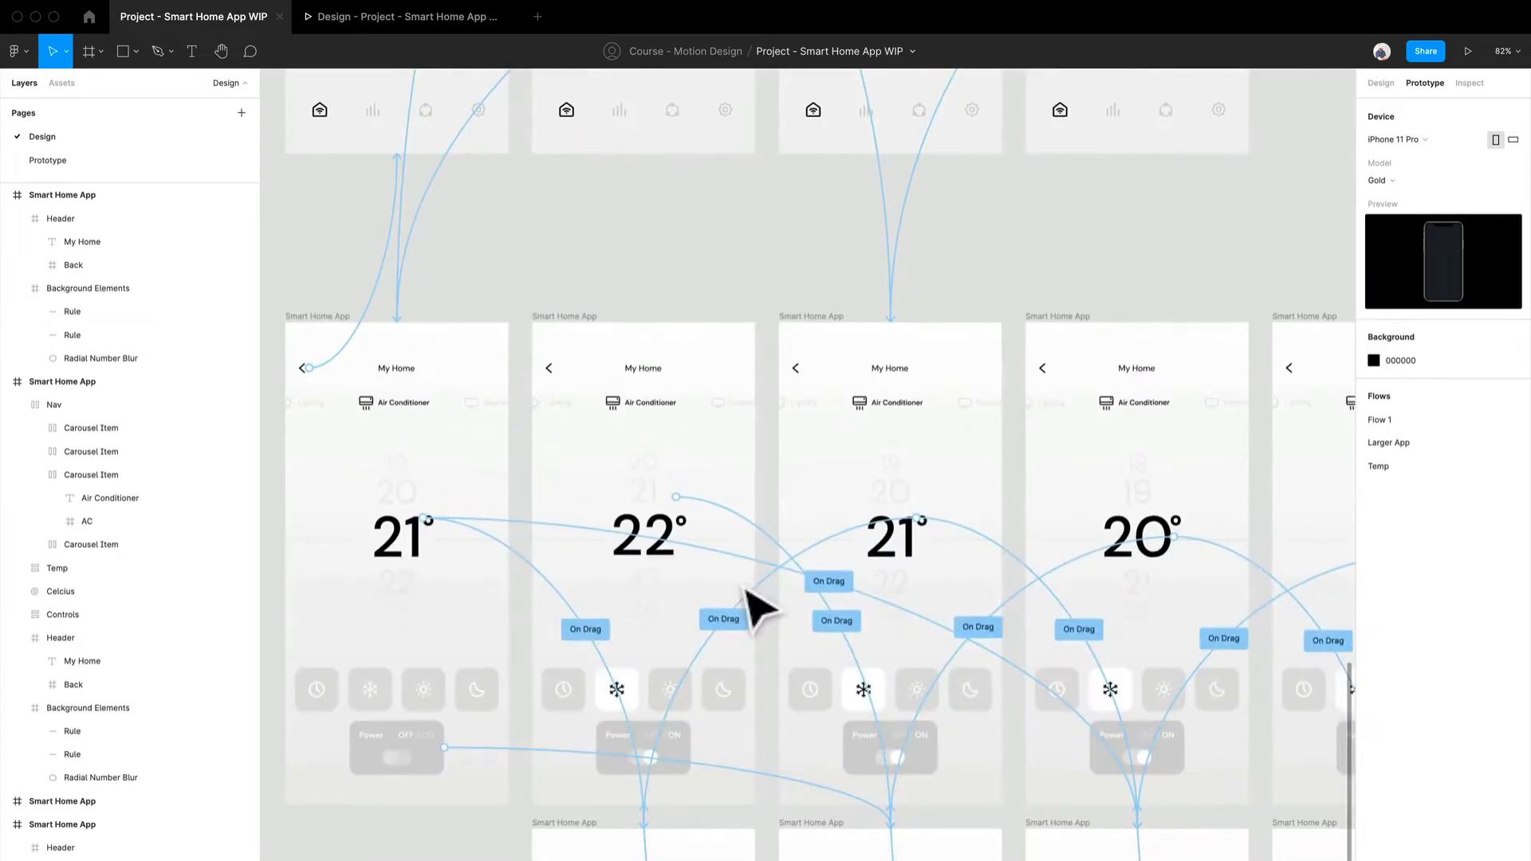
{"action": "scroll", "coordinate": [746, 591], "scroll_direction": "down", "scroll_amount": 5}
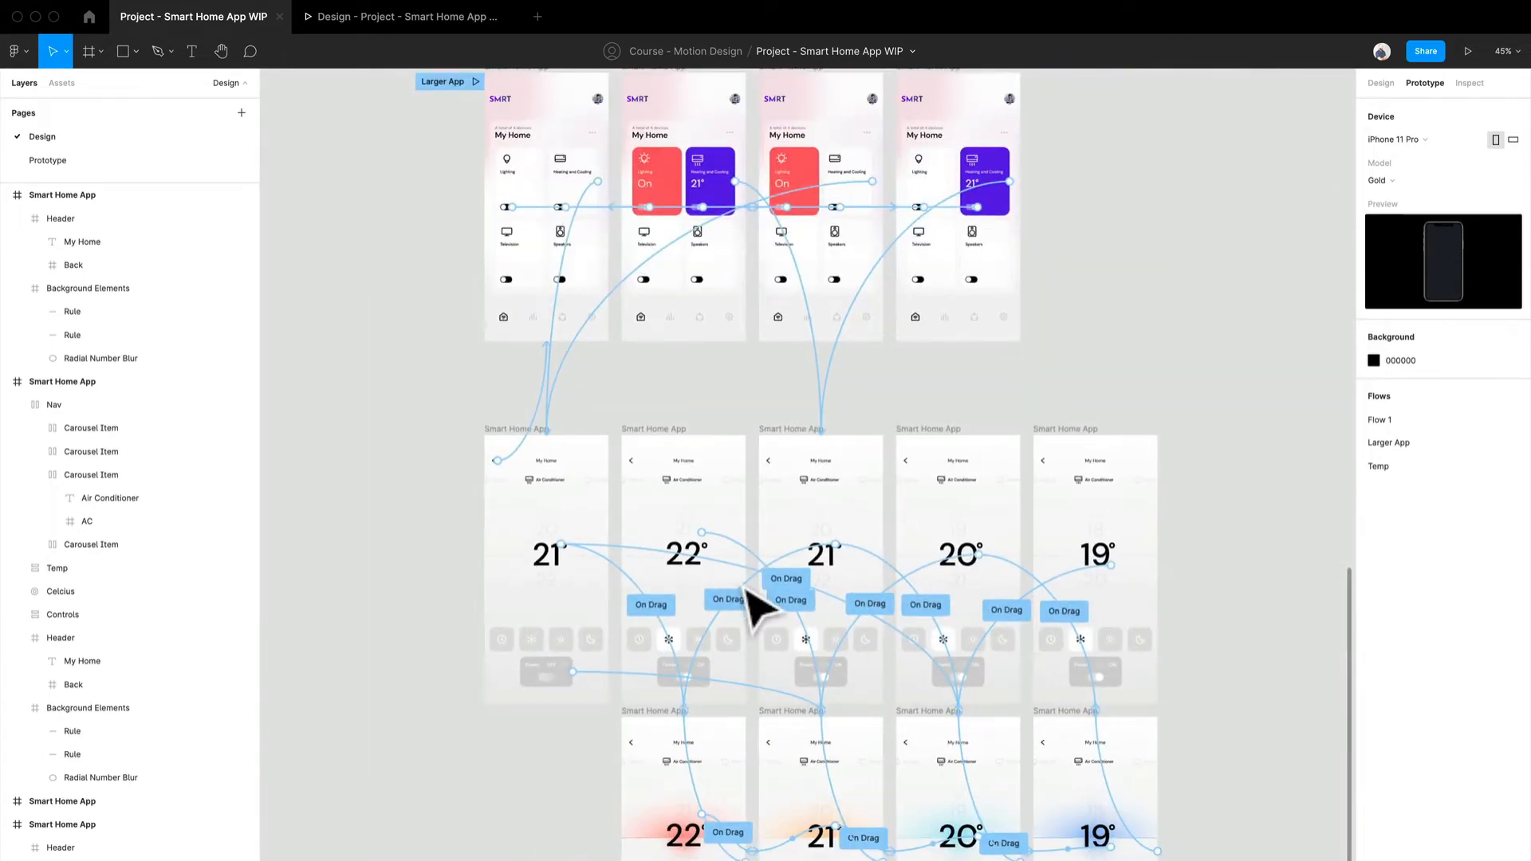
{"action": "scroll", "coordinate": [754, 610], "scroll_direction": "down", "scroll_amount": 3}
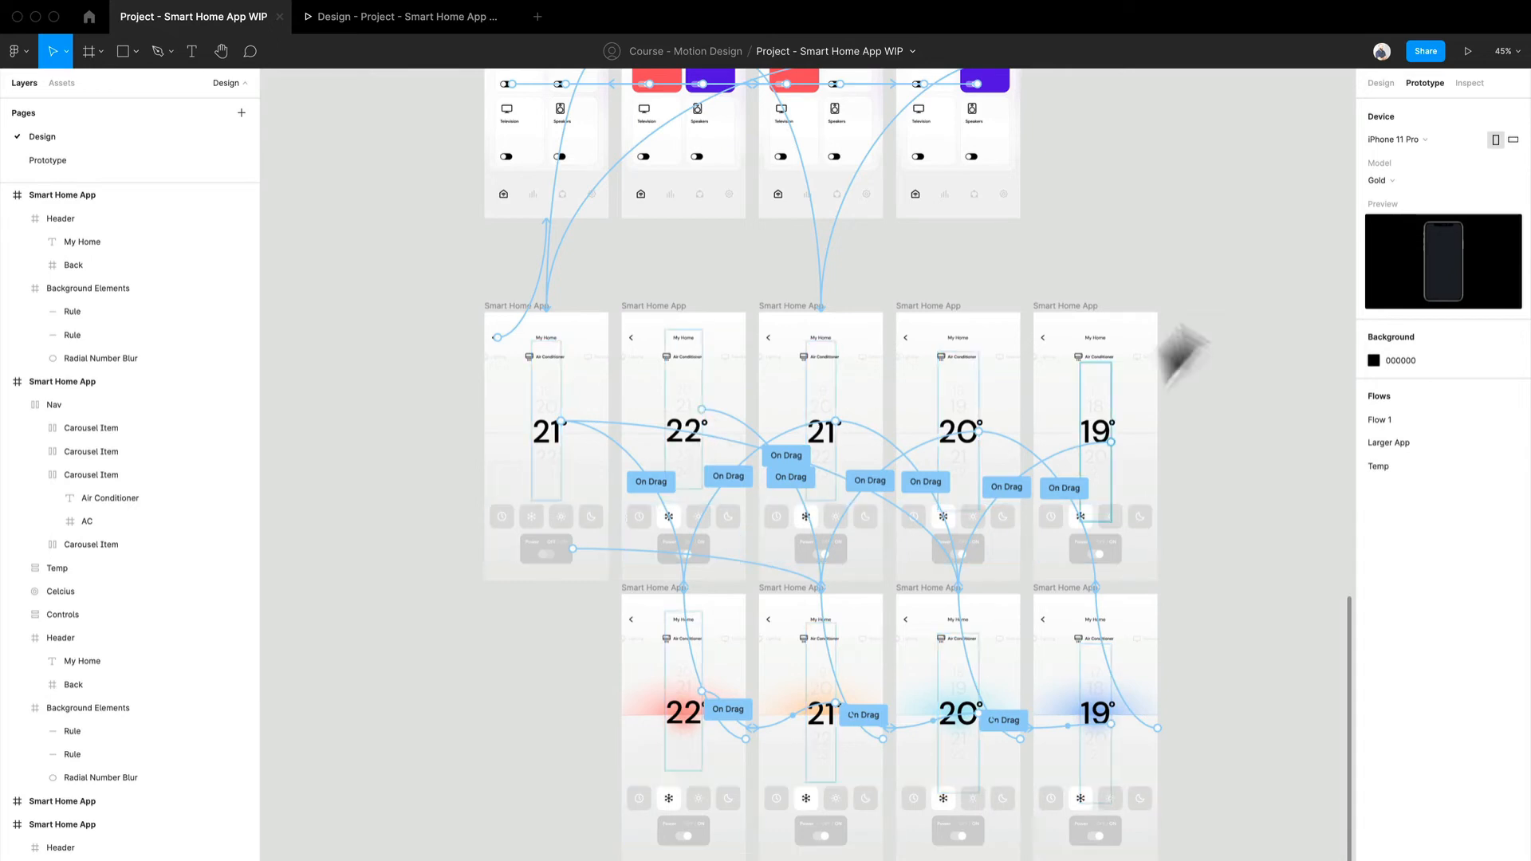
{"action": "left_click", "coordinate": [1381, 86]}
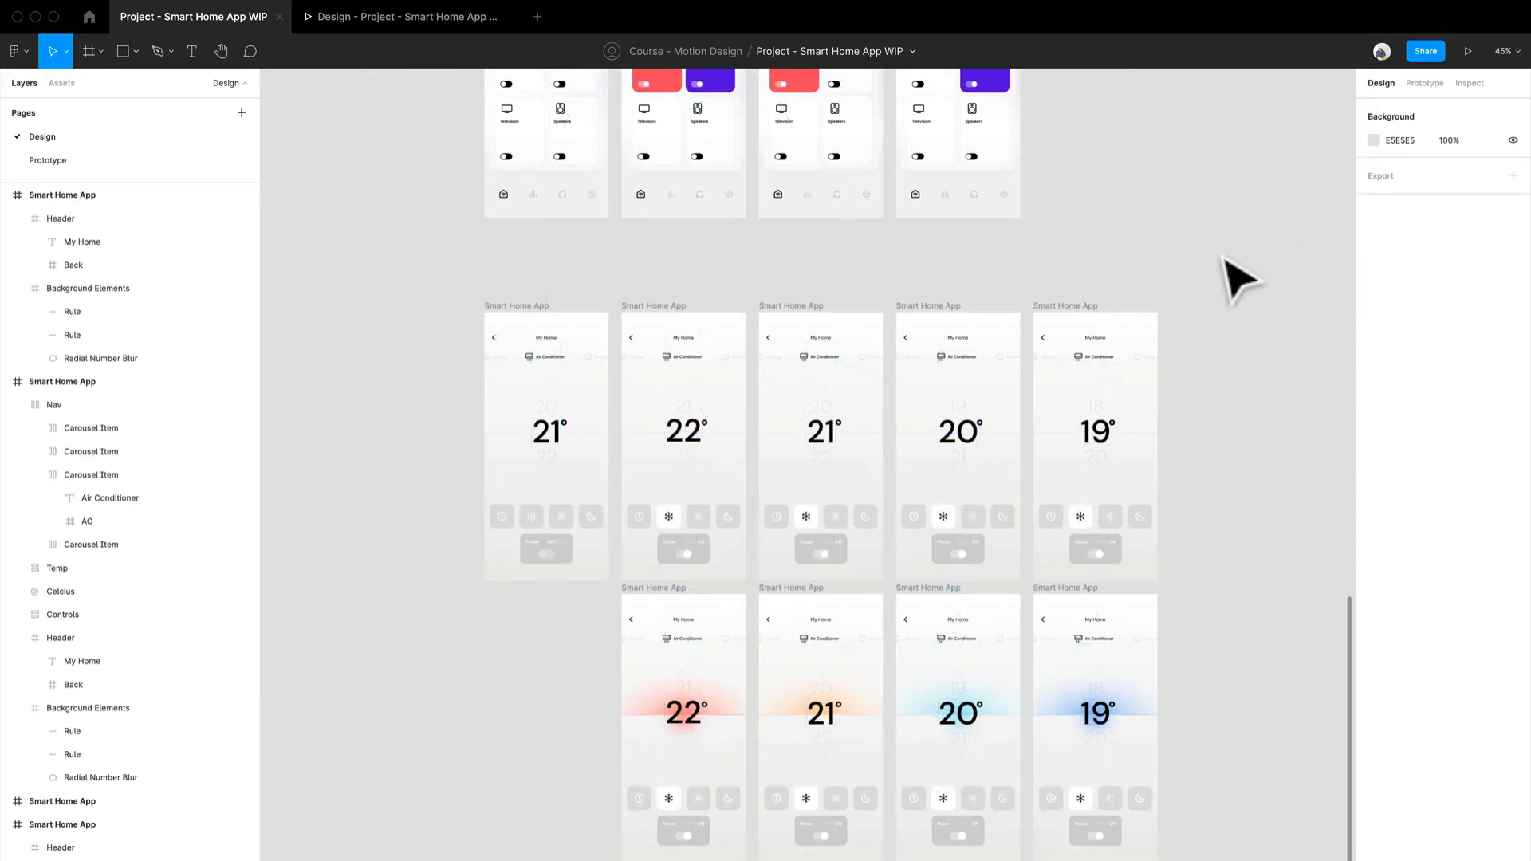